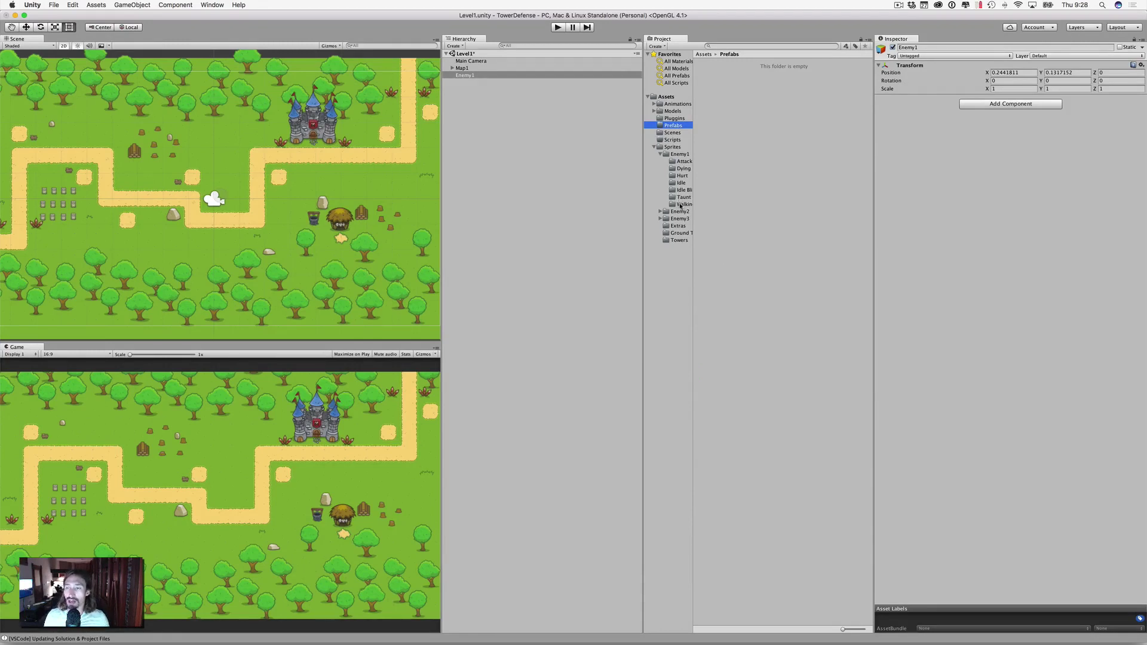
Apply the full Walking sprite sequence, Walking_000 to Walking_017, from Enemy1's sprites to the Enemy1 object as a new animation
click(681, 177)
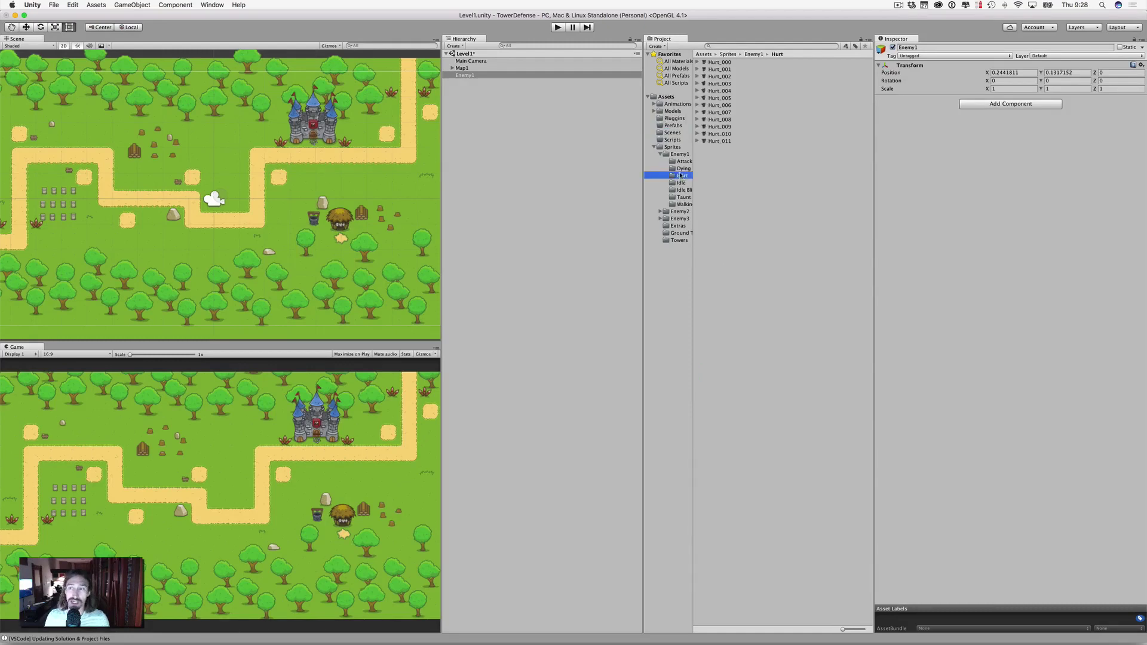
click(681, 169)
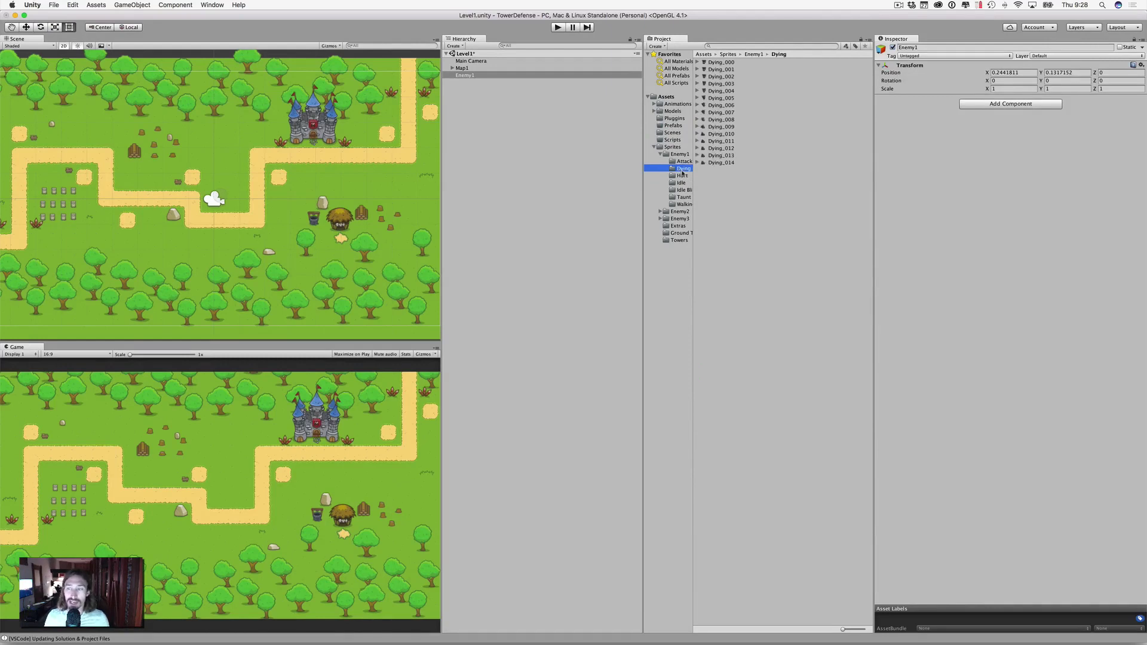
click(681, 182)
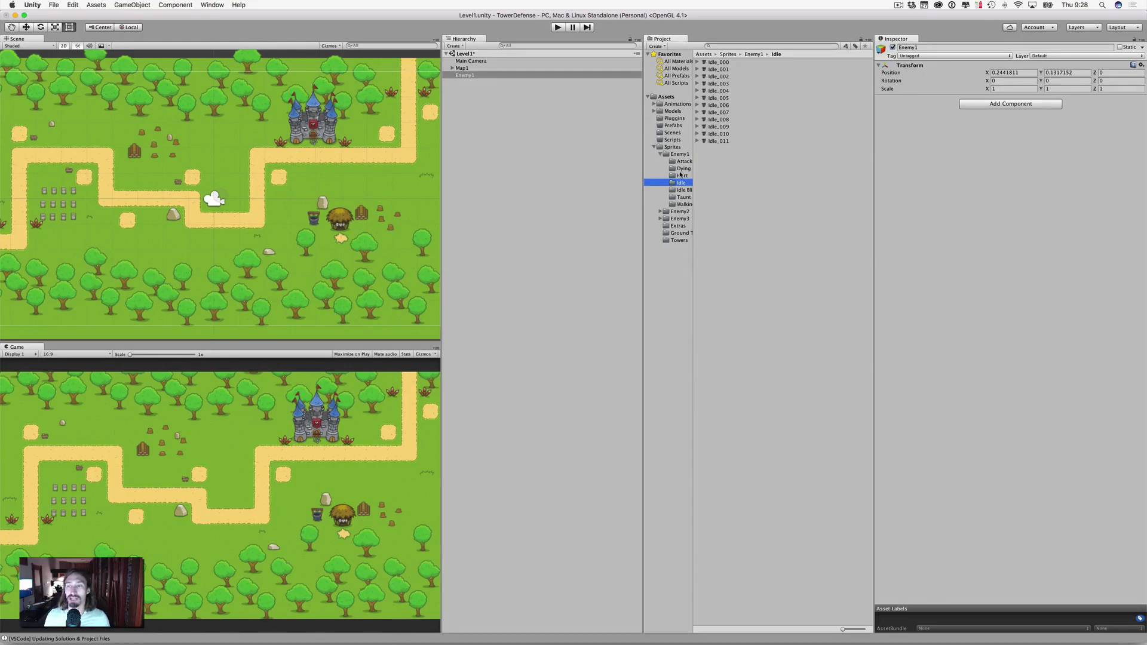
click(683, 206)
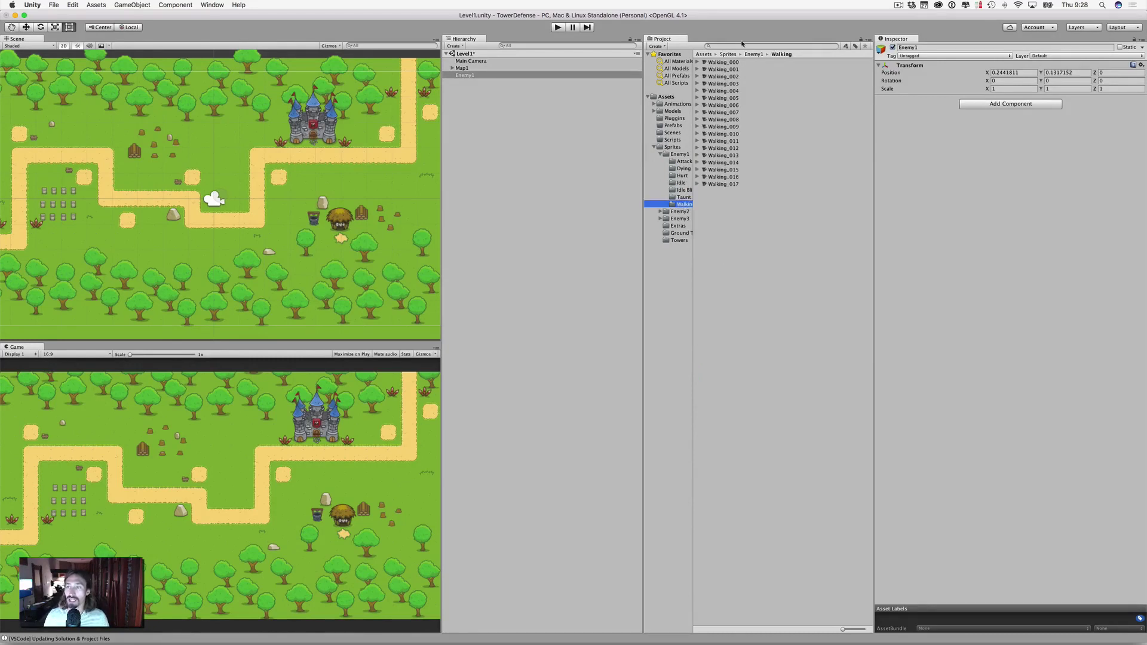
click(725, 63)
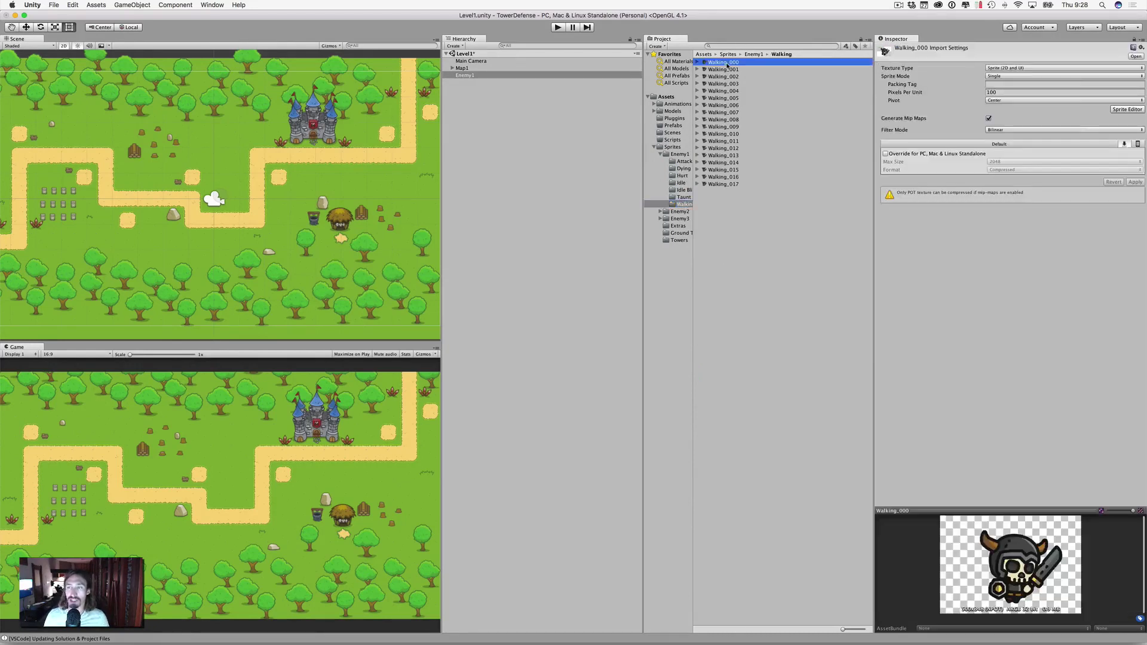
shift+click(724, 184)
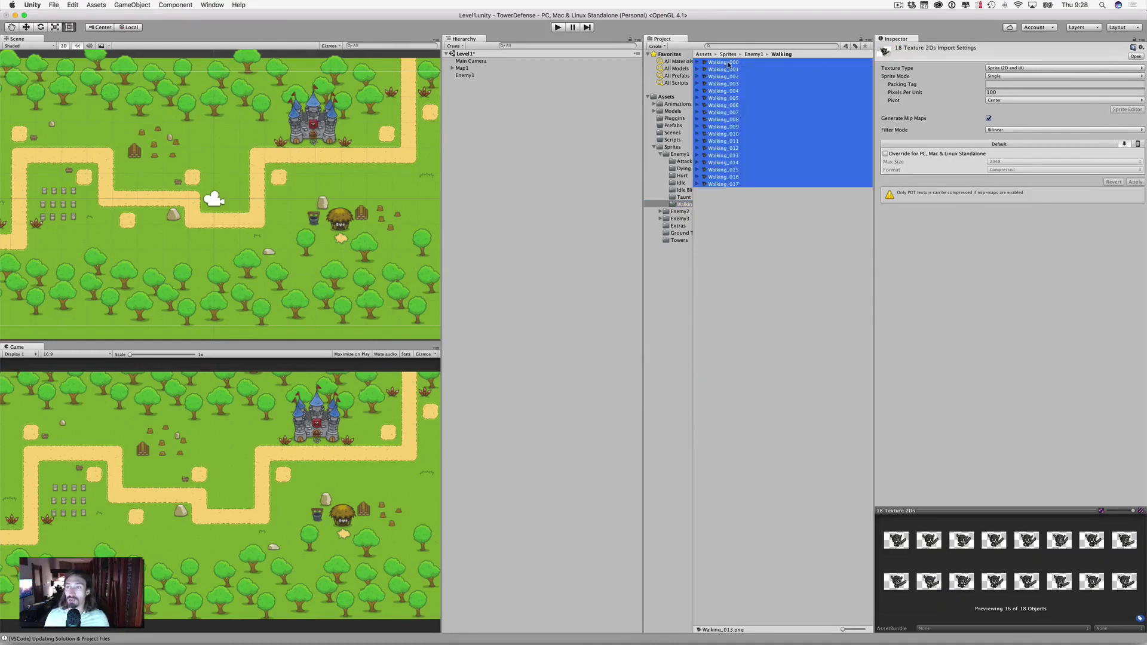
drag(728, 64, 467, 76)
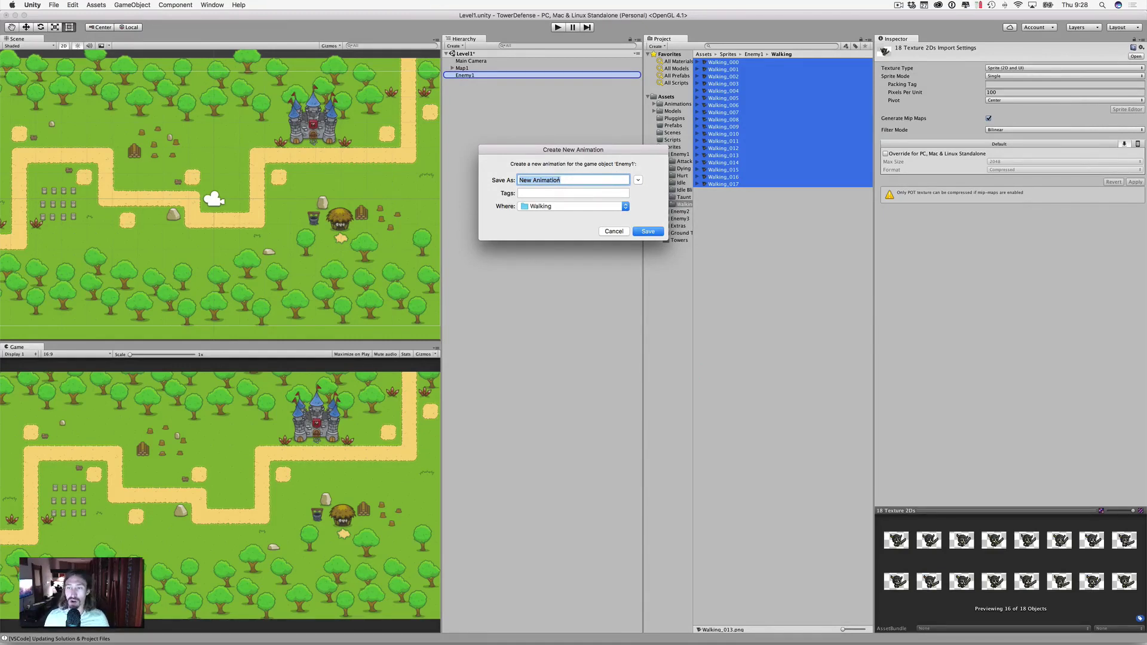
Save the new animation as Walking in the Animations subfolder of the project's Animations folder
text(Walking)
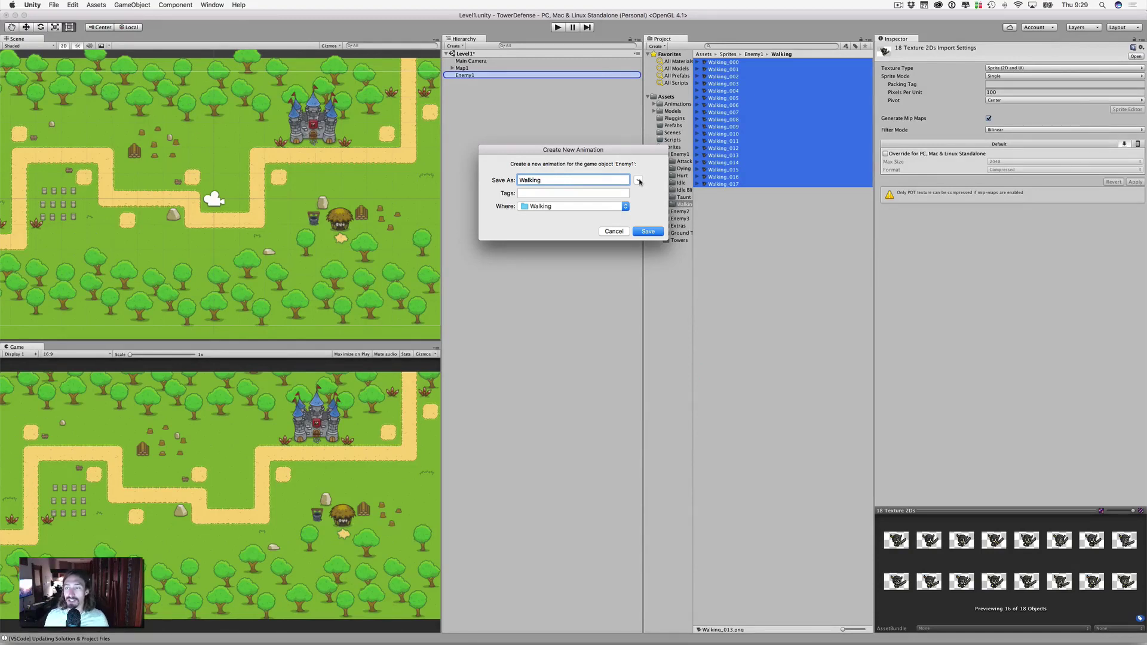
click(638, 180)
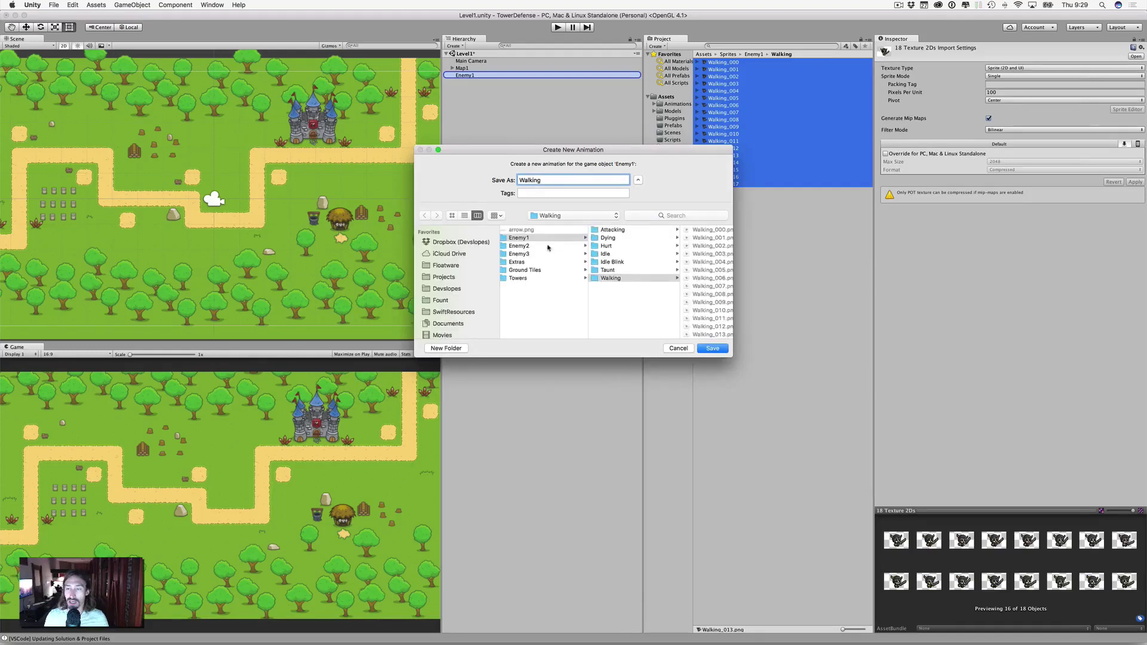
scroll(548, 247, left, 5)
click(551, 231)
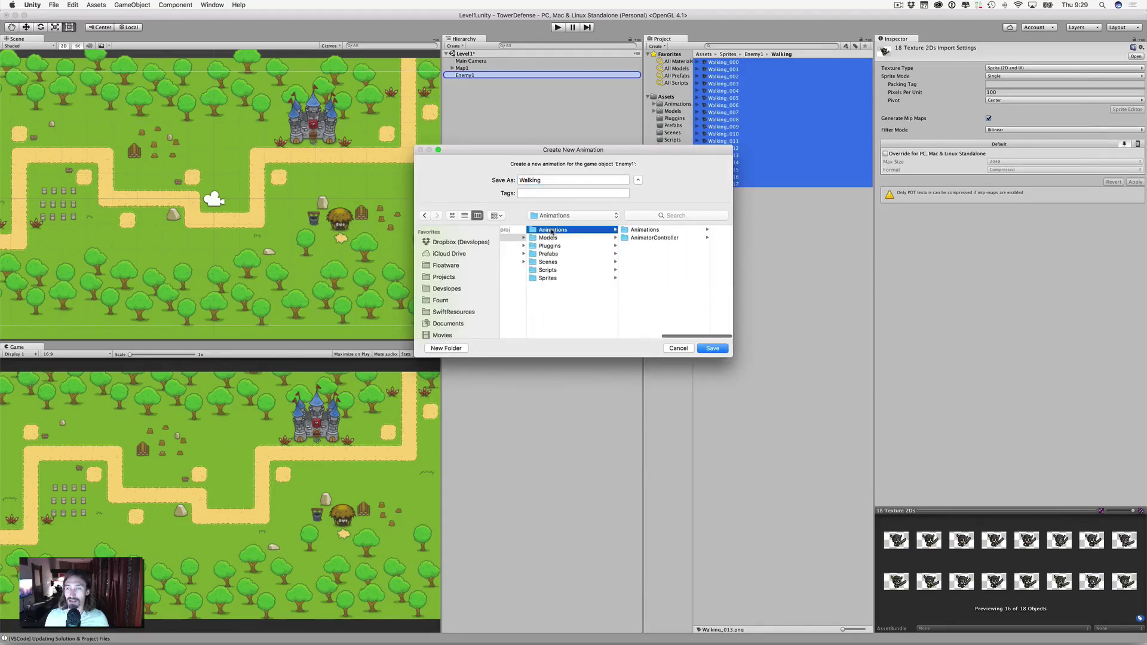
click(641, 230)
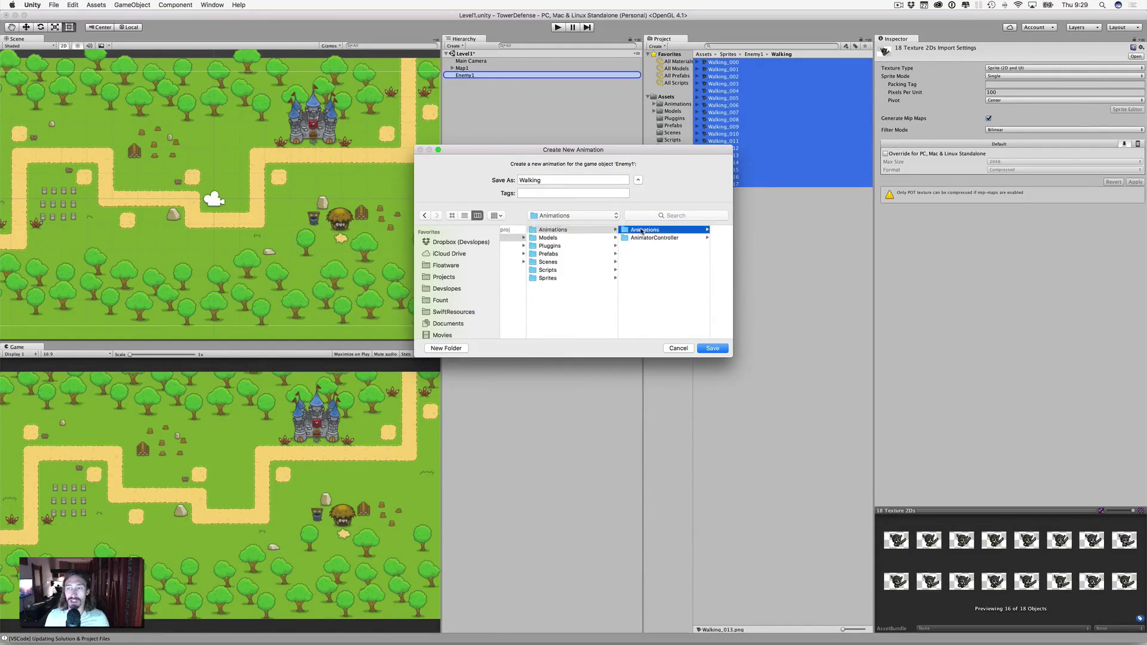
click(712, 349)
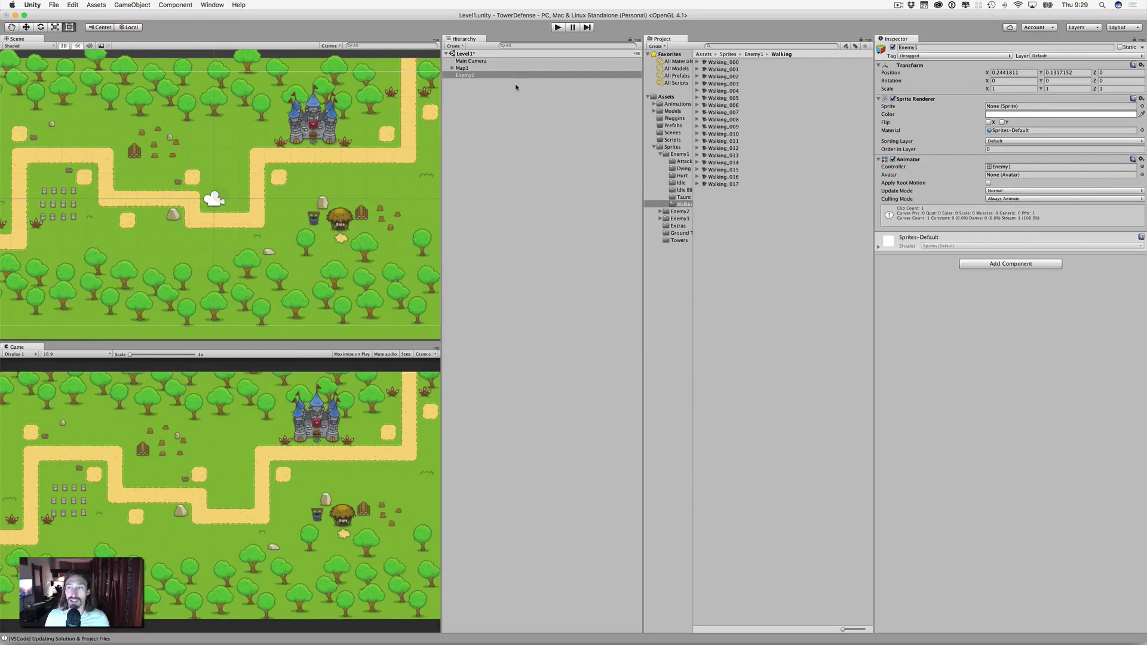
Move the Enemy1 animator controller from the Animations subfolder into the AnimatorController folder and check both folders' contents
click(654, 104)
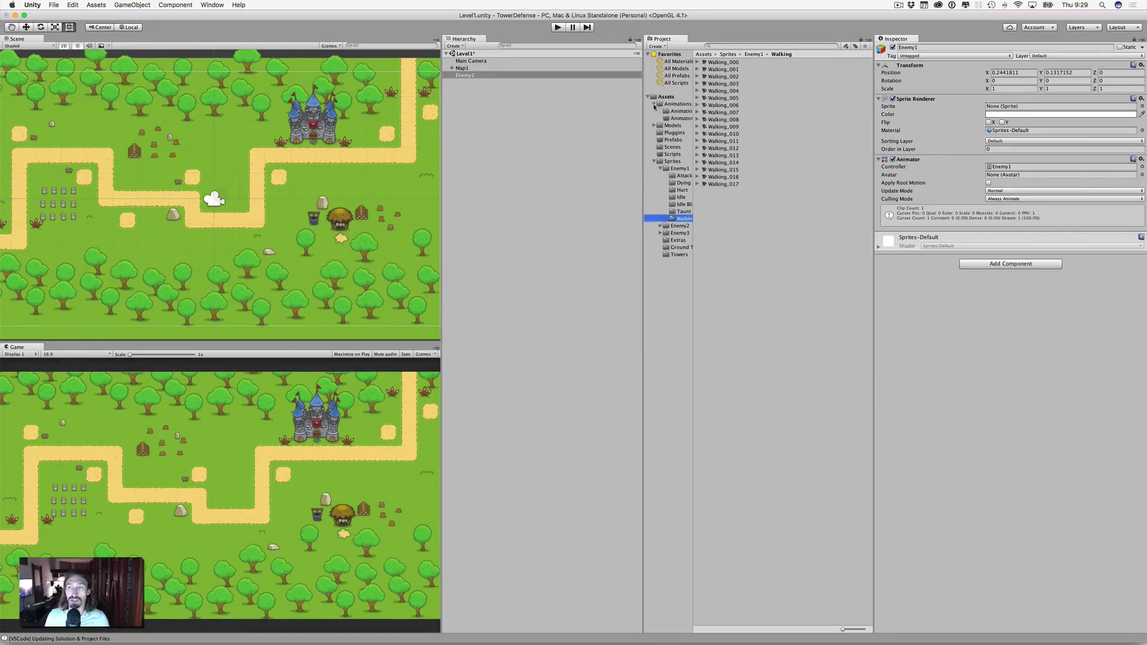
drag(693, 111, 722, 110)
click(683, 111)
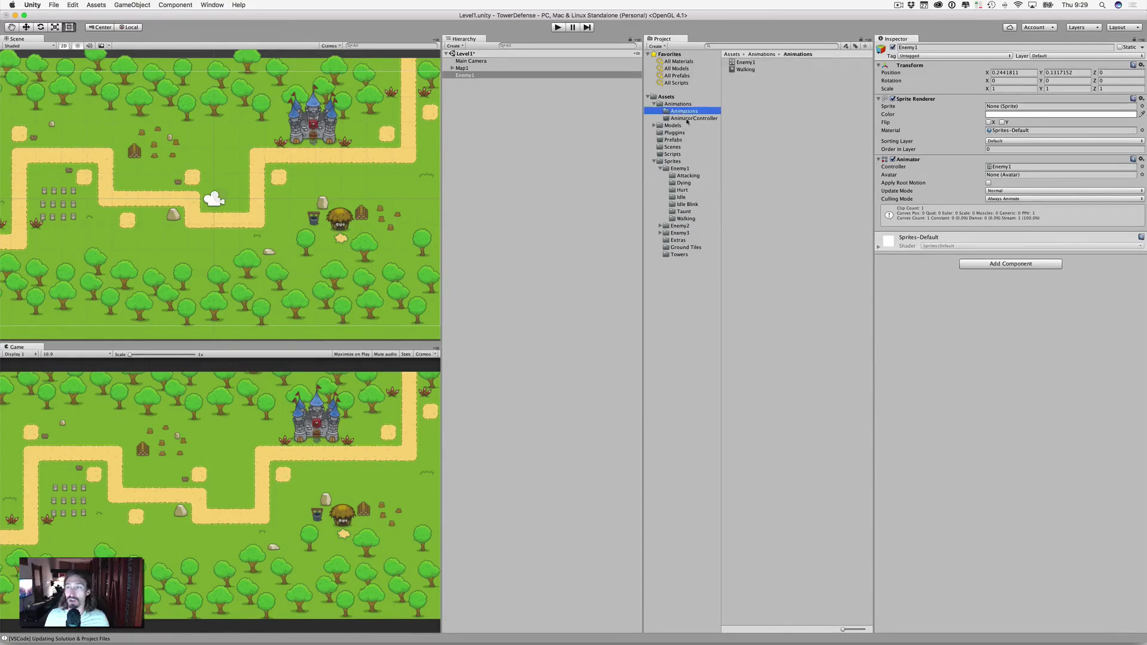
click(742, 69)
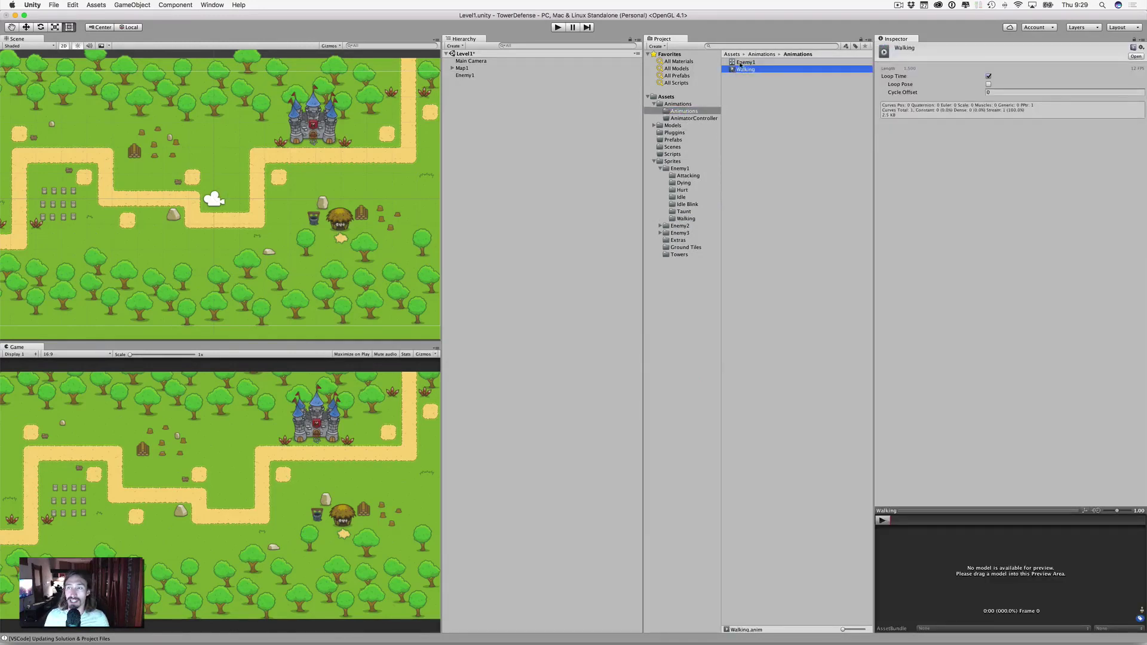
click(741, 63)
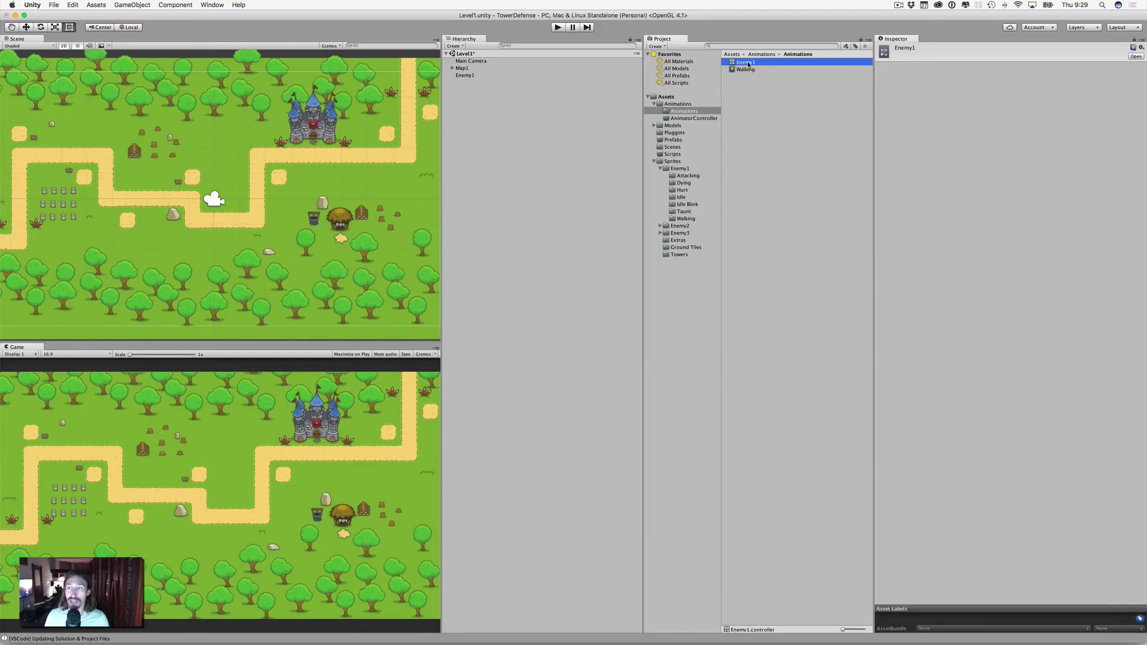
drag(742, 64, 684, 118)
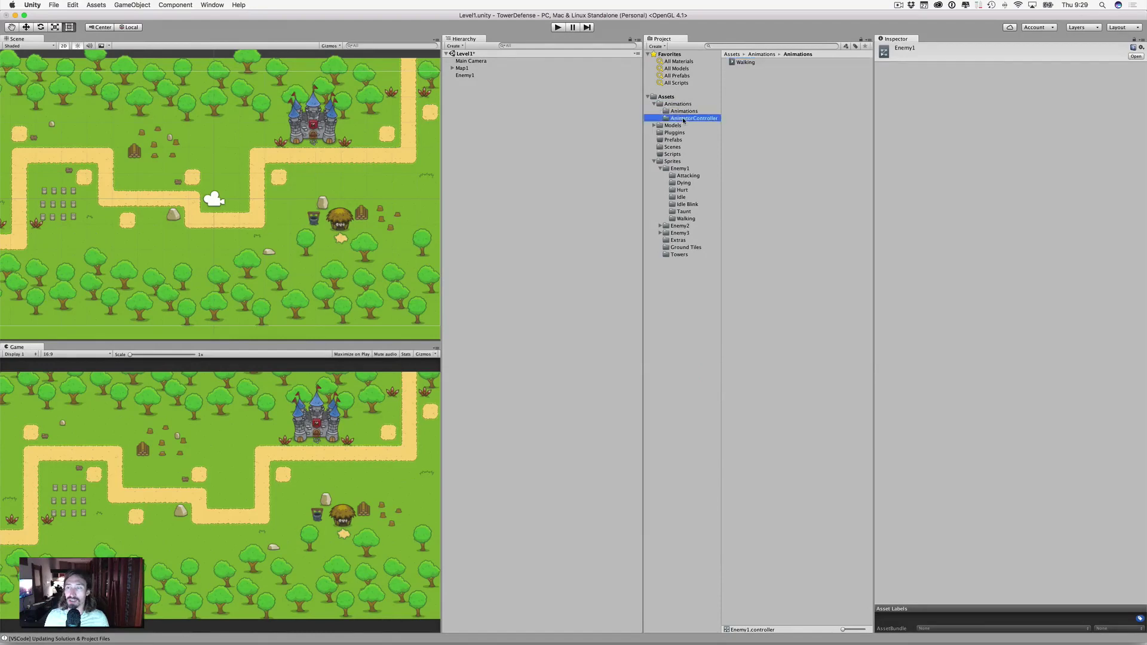
click(684, 112)
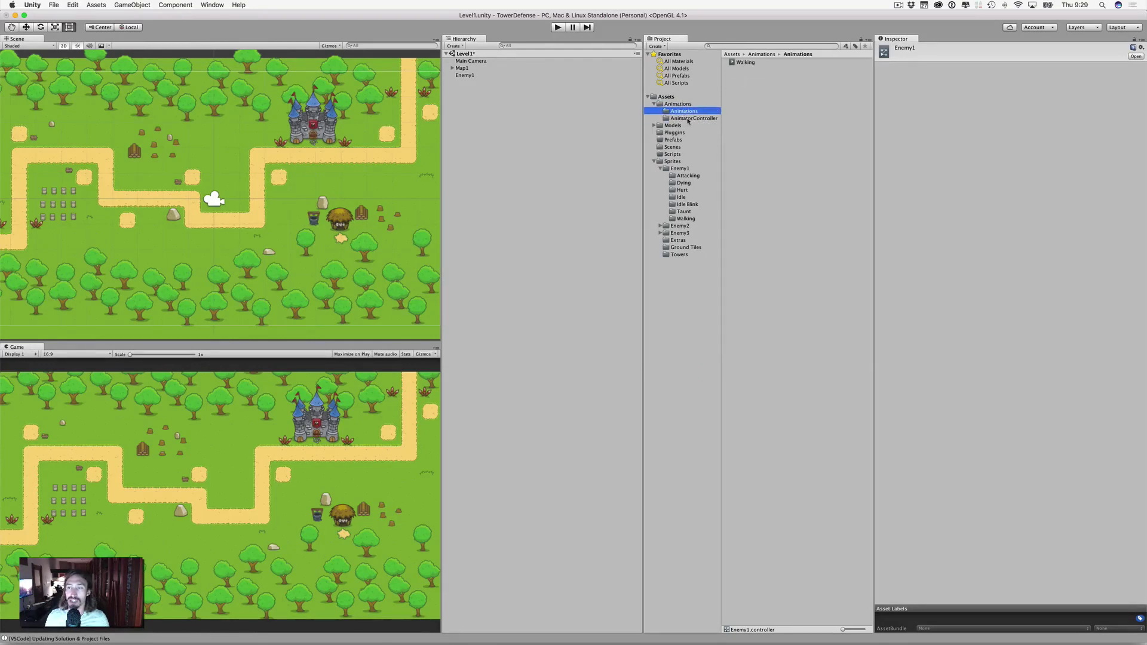
click(688, 118)
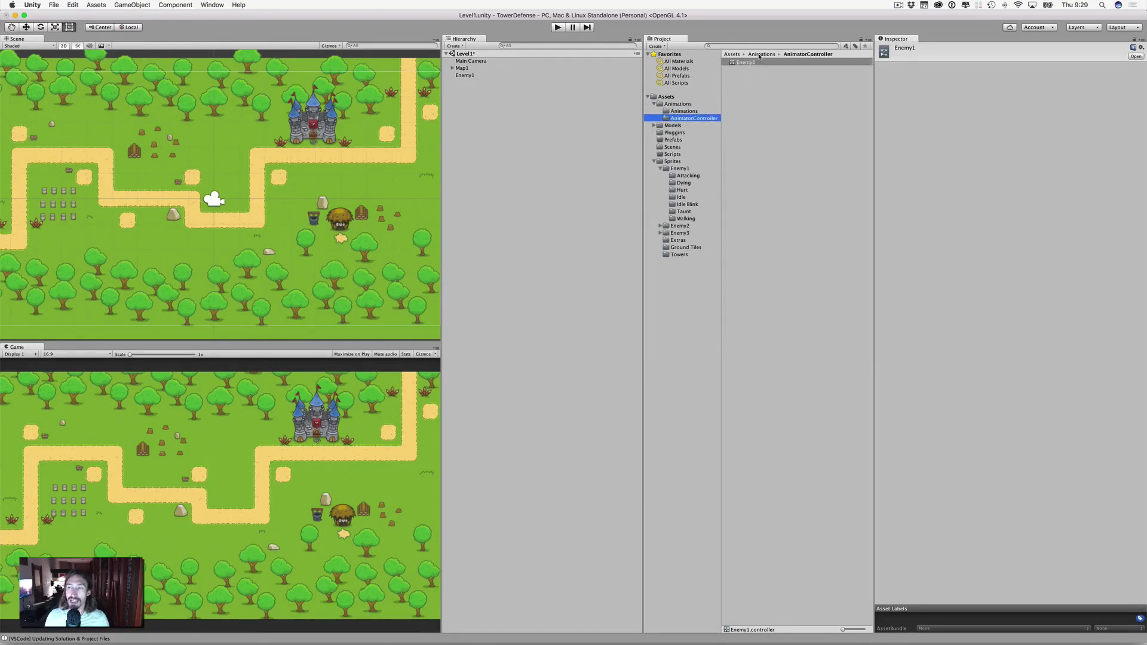
Create an animation named Hurt on the Enemy1 object from sprites Hurt_000 to Hurt_011, saved in the Animations subfolder
click(685, 191)
click(748, 62)
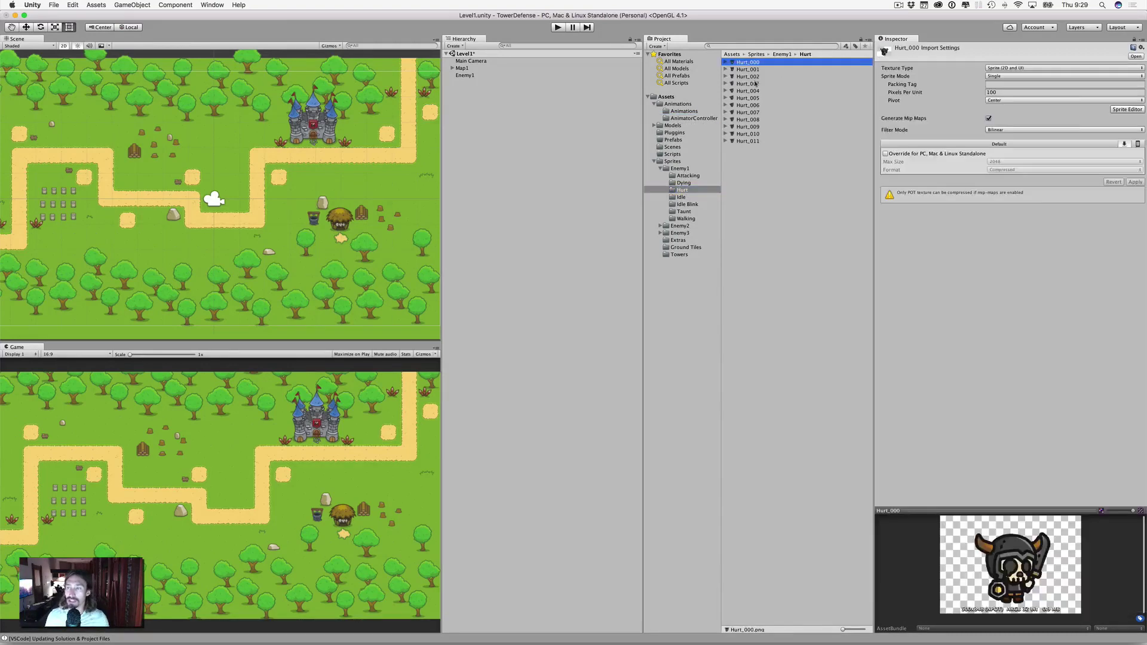
shift+click(748, 141)
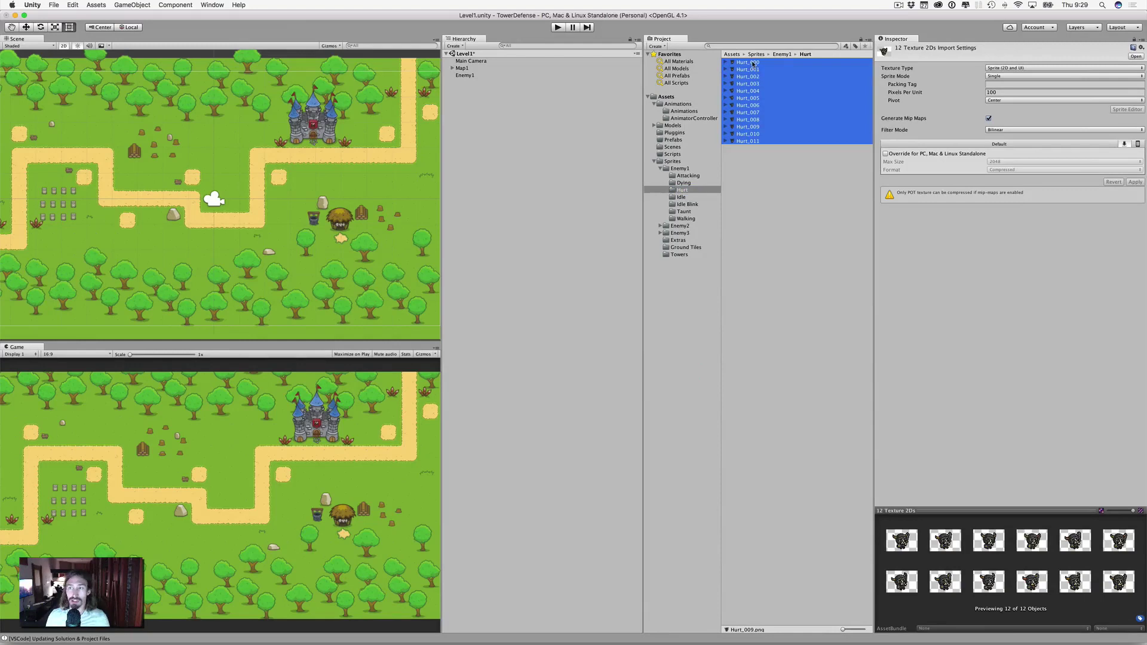
drag(753, 63, 465, 76)
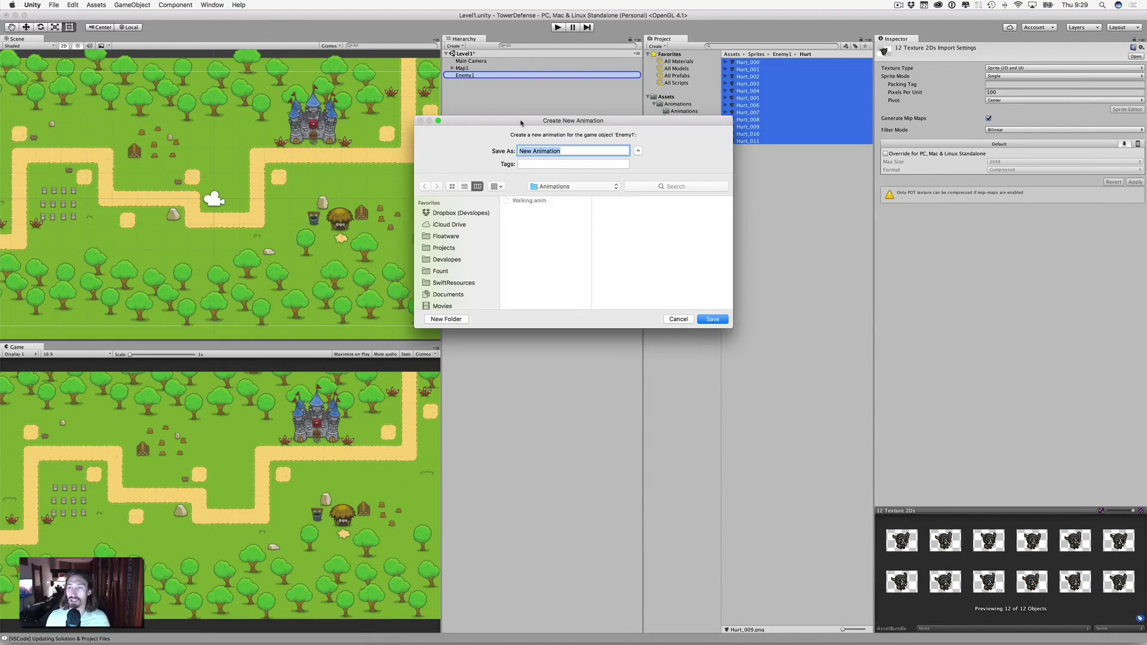
text(Hurt)
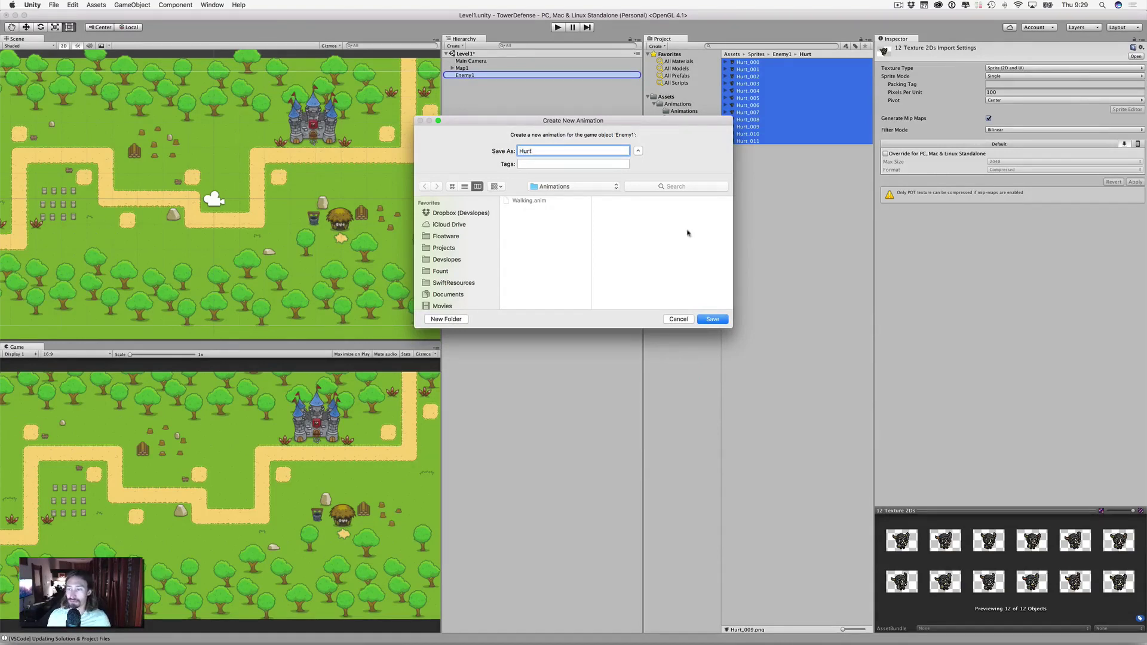
click(717, 319)
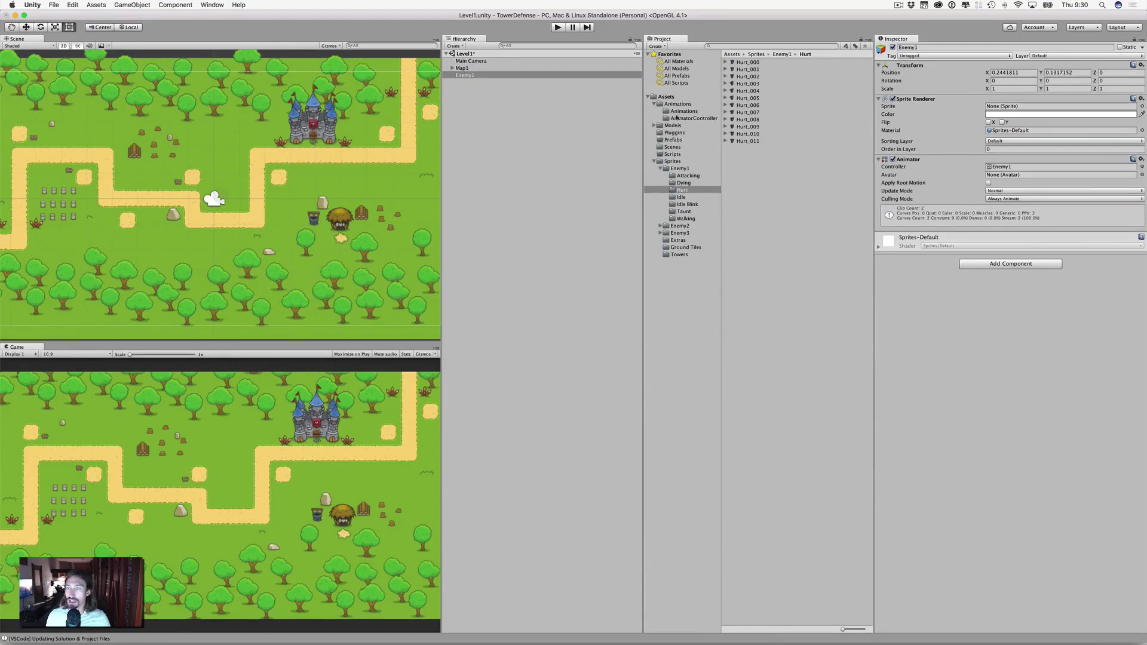
Check the saved animation clips and open the Enemy1 controller from the AnimatorController folder for editing
click(679, 112)
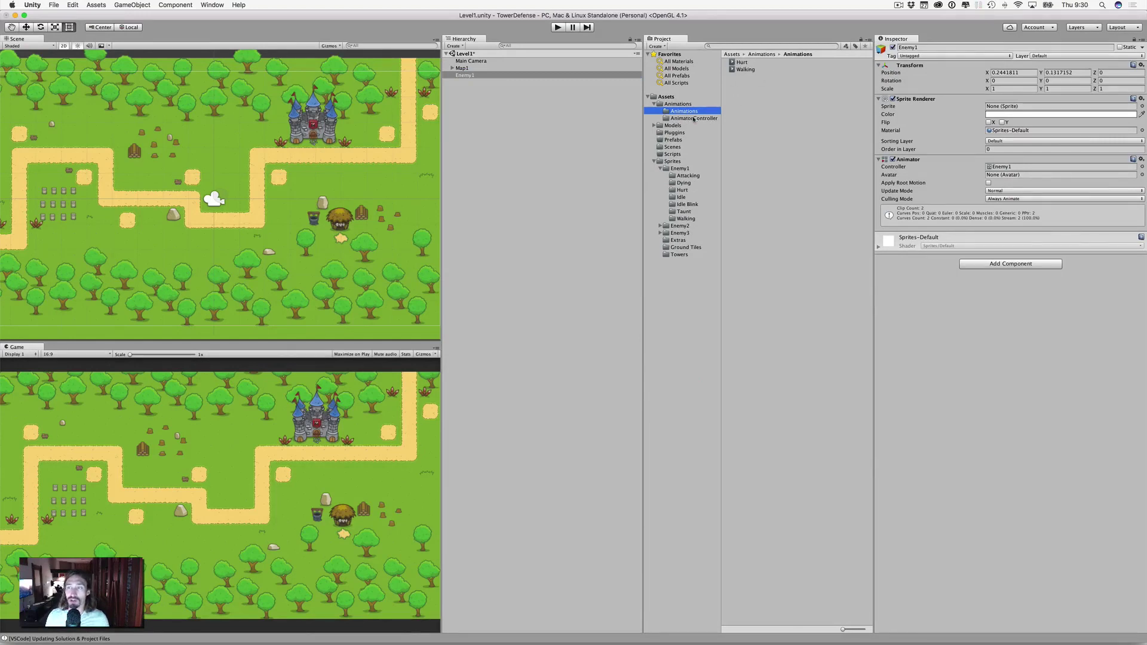
click(694, 119)
click(693, 112)
key(Down)
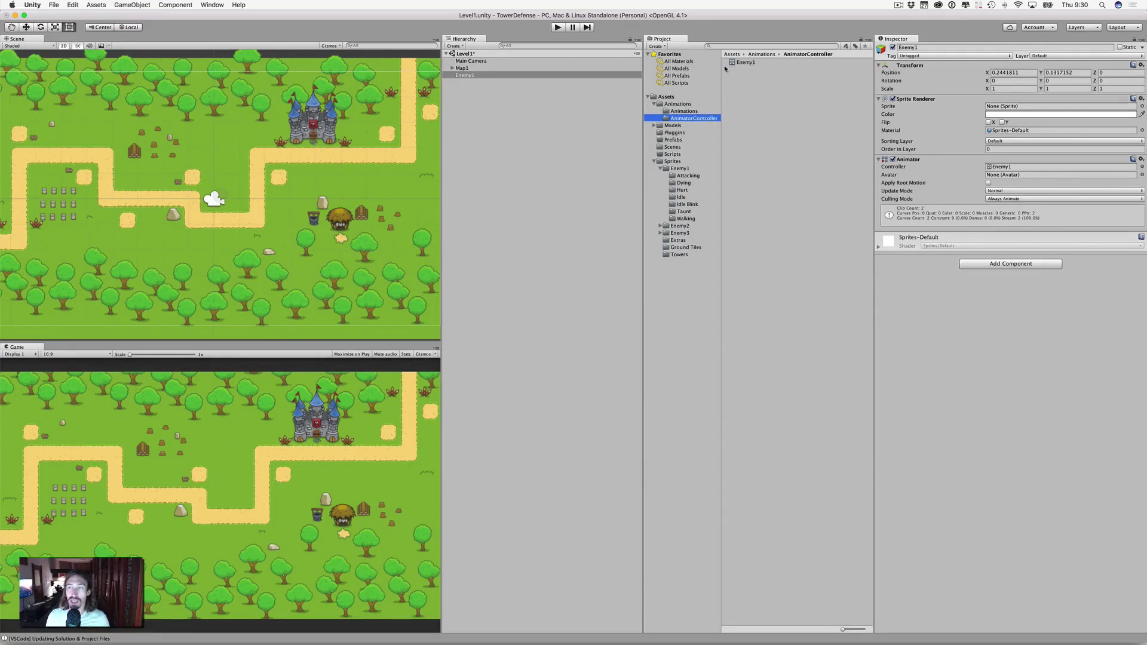
double_click(746, 62)
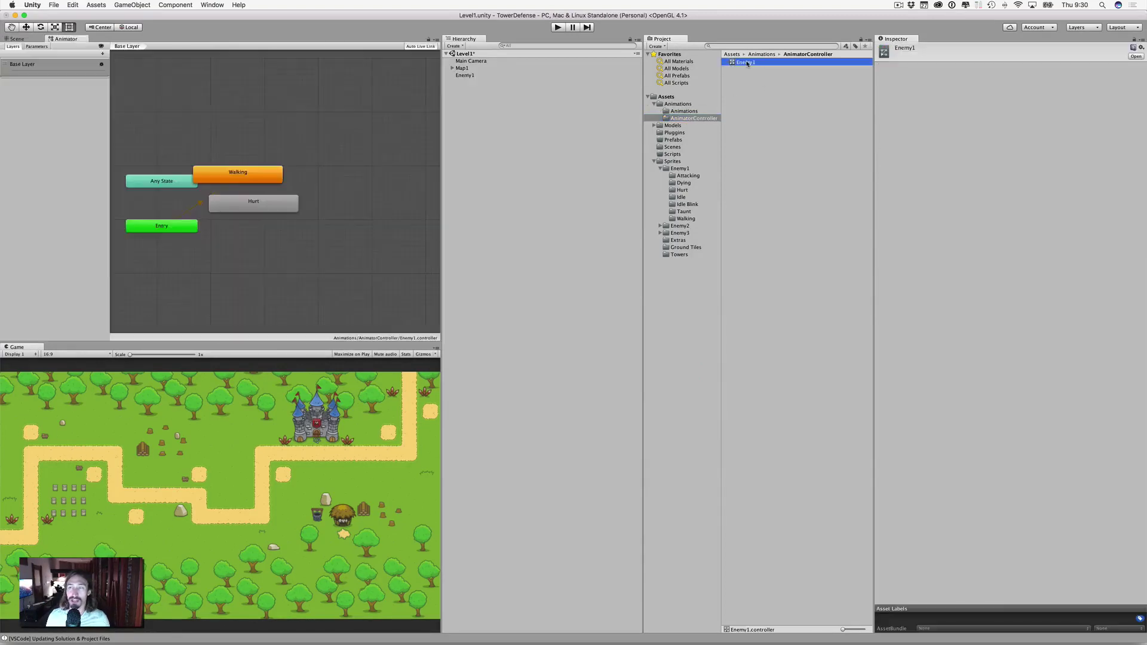
Arrange the Walking and Hurt states in the animator graph so they are aligned one above the other, clear of Any State
click(282, 166)
drag(282, 165, 266, 166)
drag(260, 209, 268, 212)
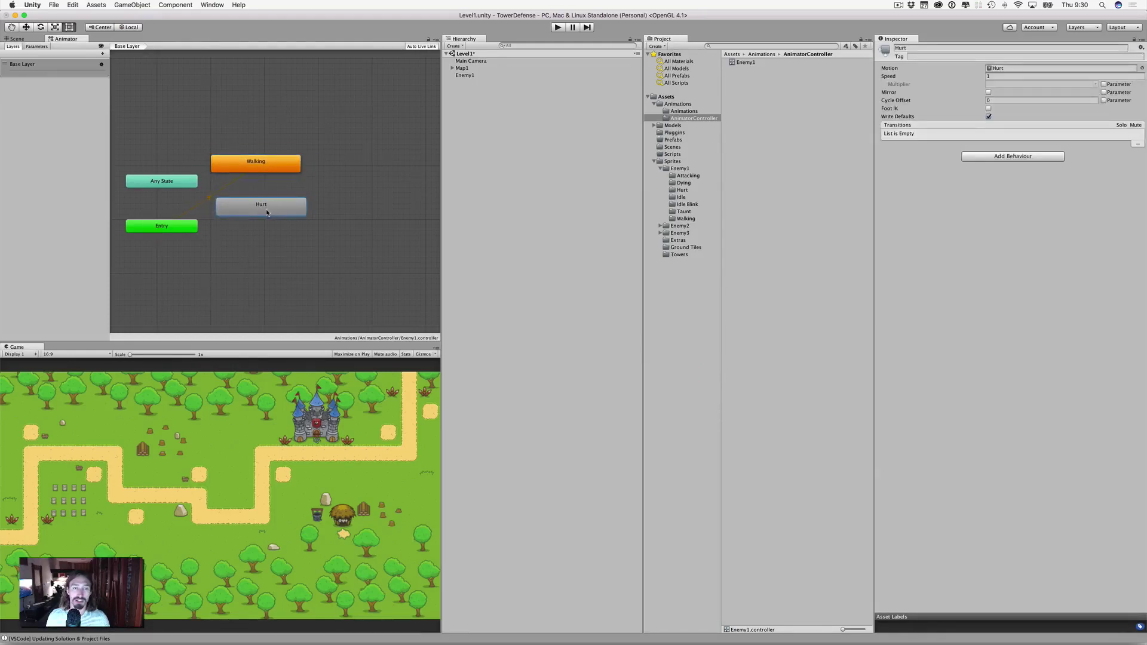
drag(263, 171, 268, 168)
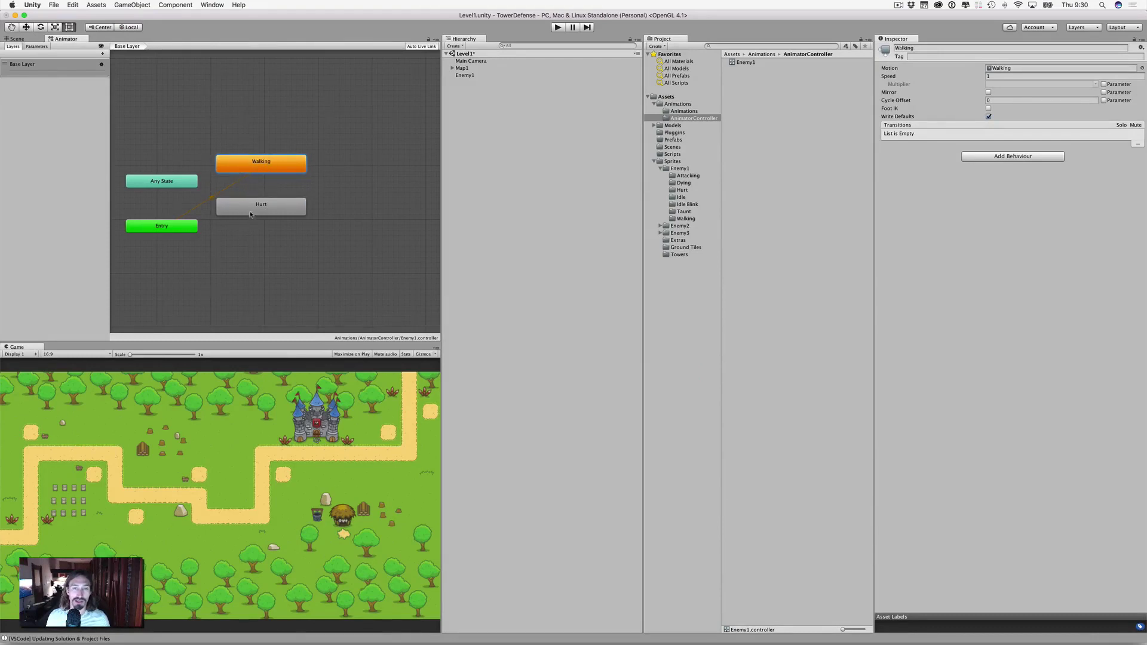
right_click(253, 167)
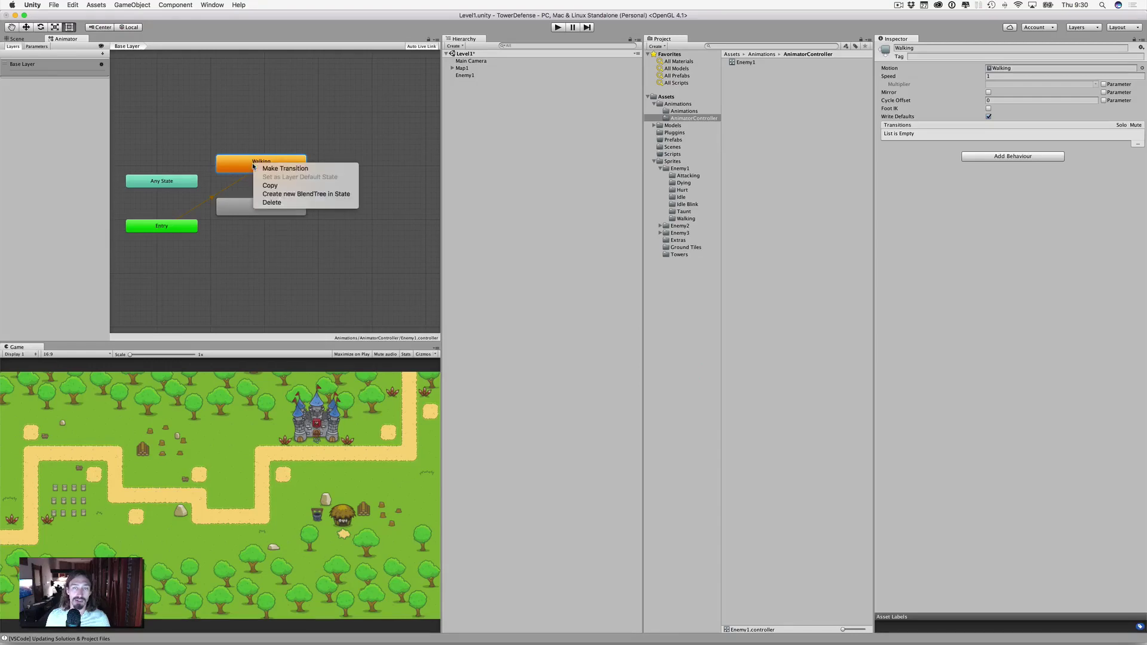
right_click(239, 211)
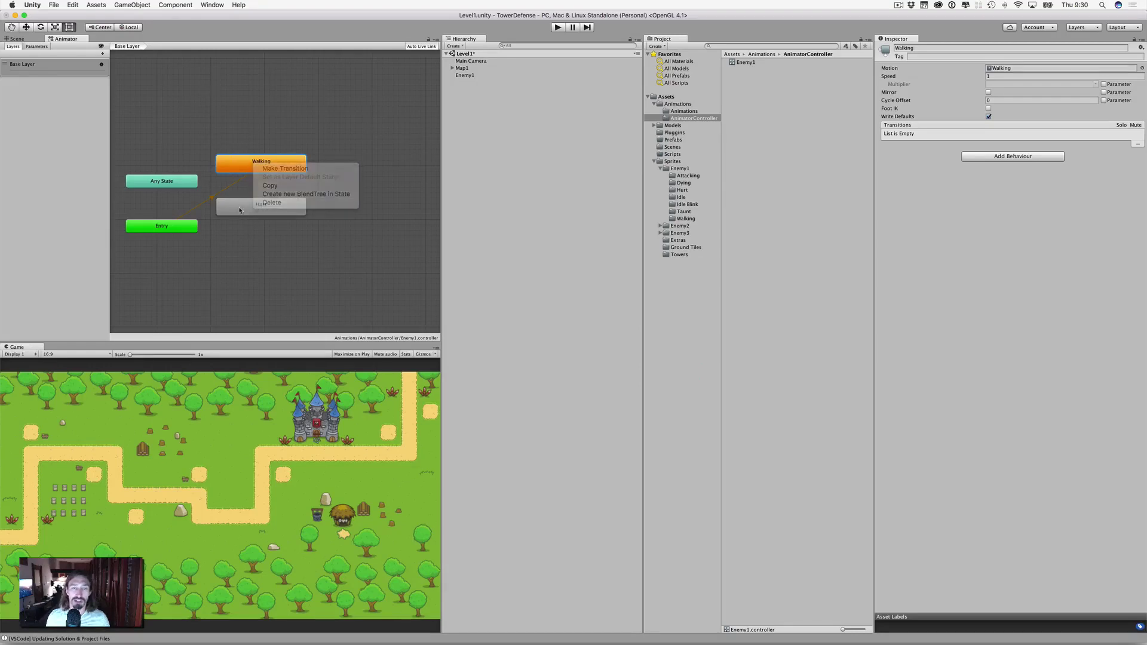
right_click(239, 209)
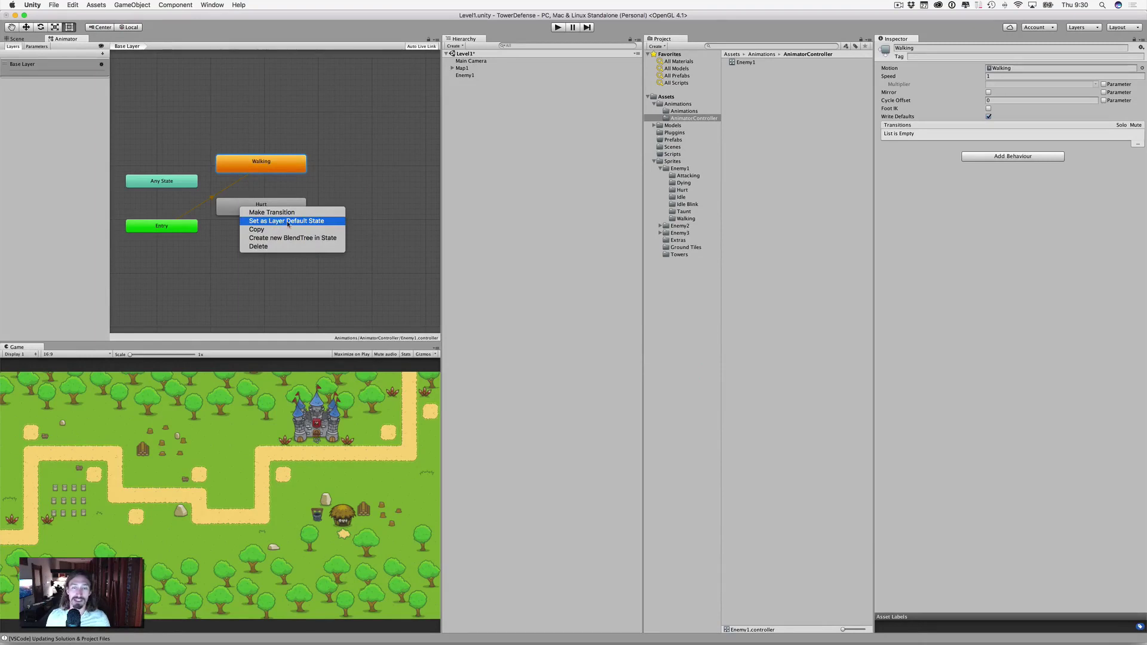
click(261, 168)
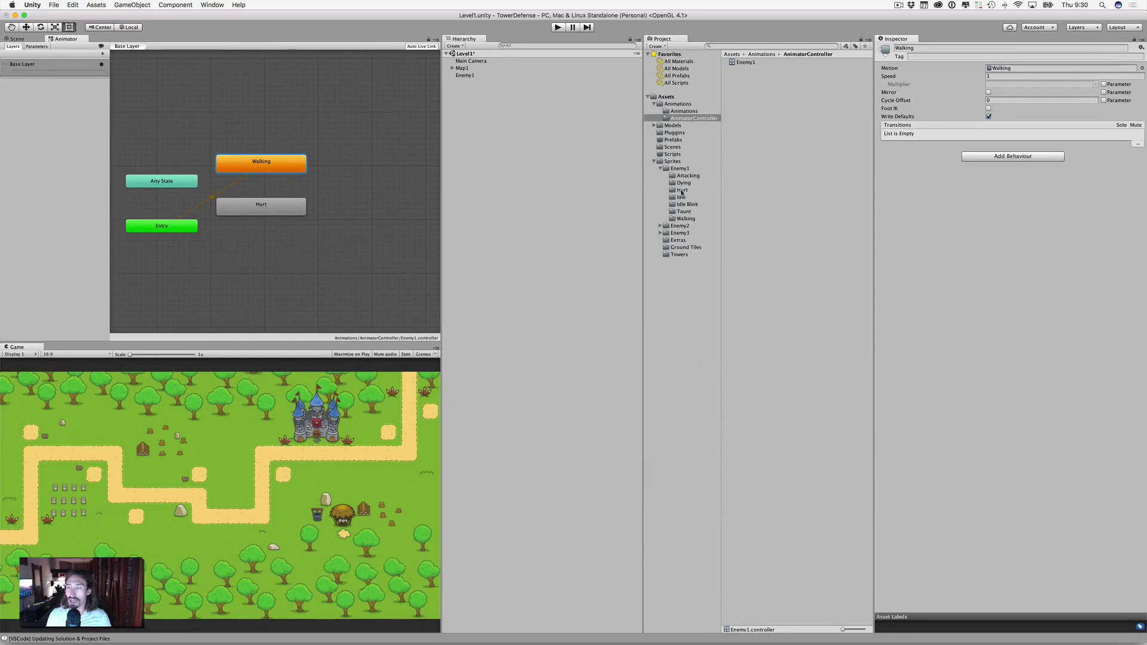
Create an animation named Dying on the Enemy1 object from sprites Dying_000 to Dying_014, saved in the Animations subfolder, and check its state and clip
click(684, 183)
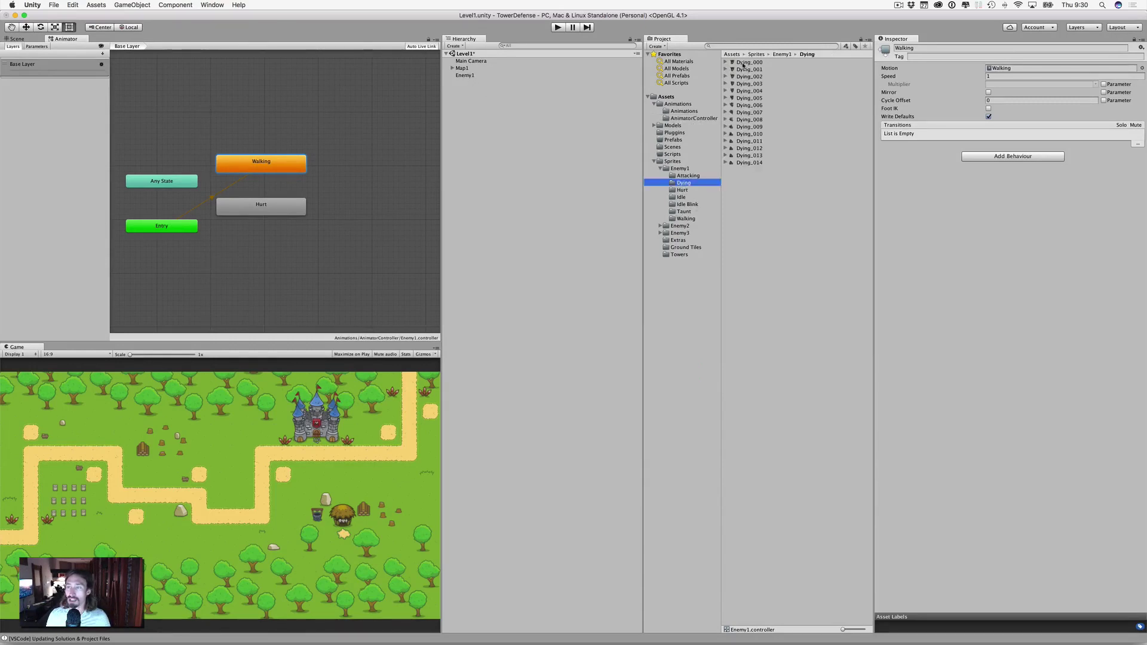
click(748, 62)
key(super+a)
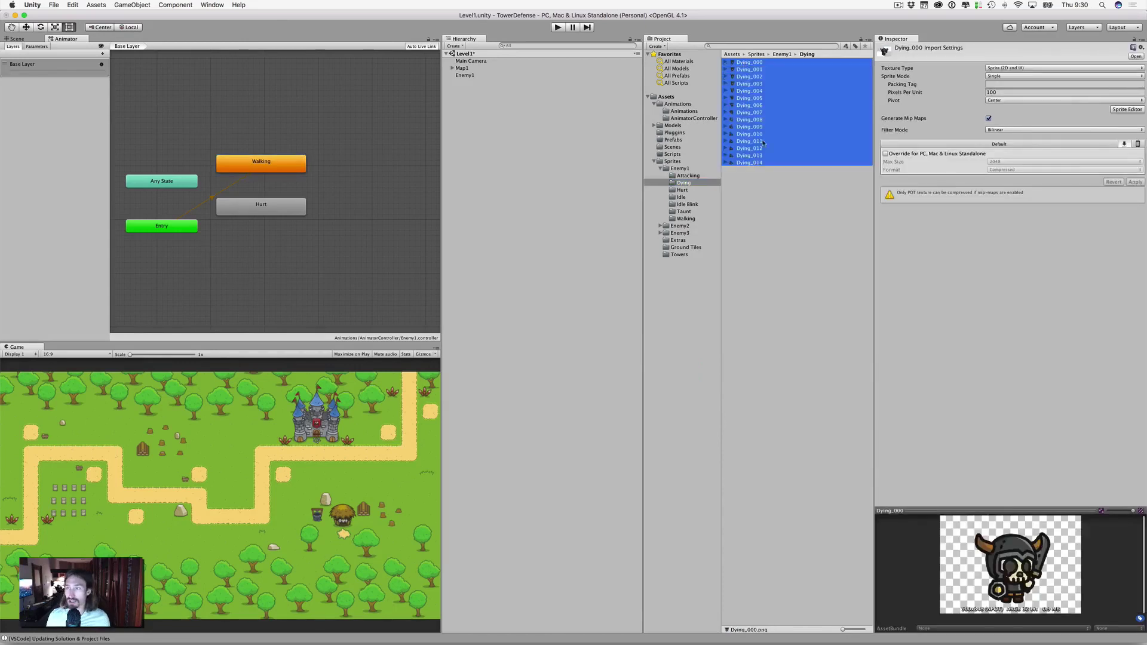
drag(749, 66, 472, 76)
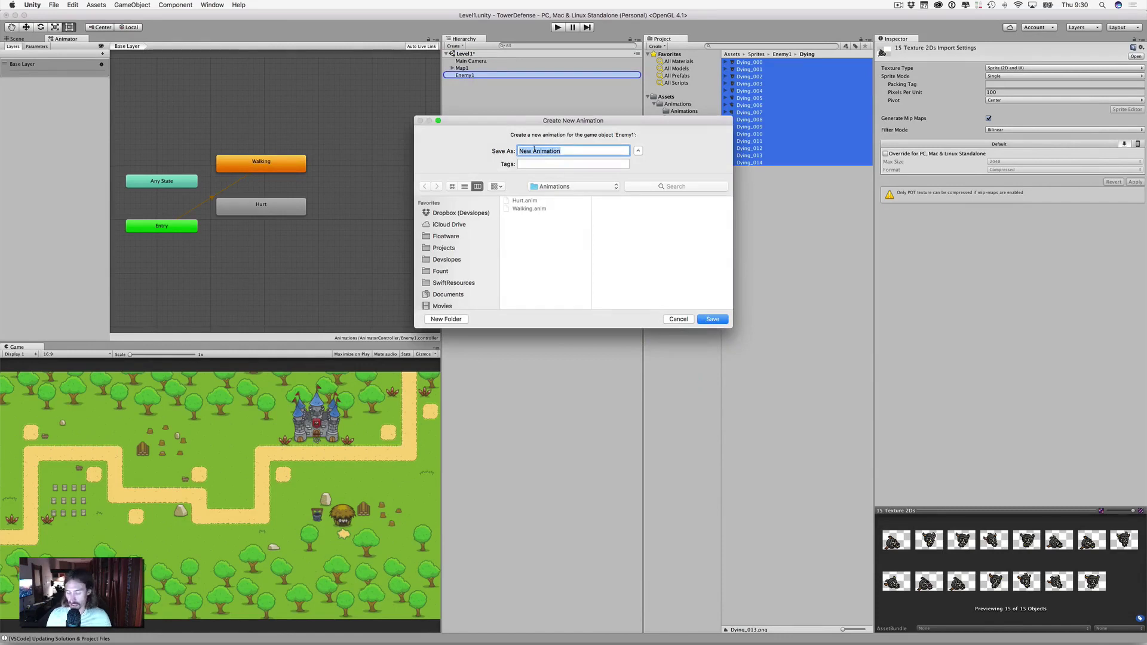
text(Dying)
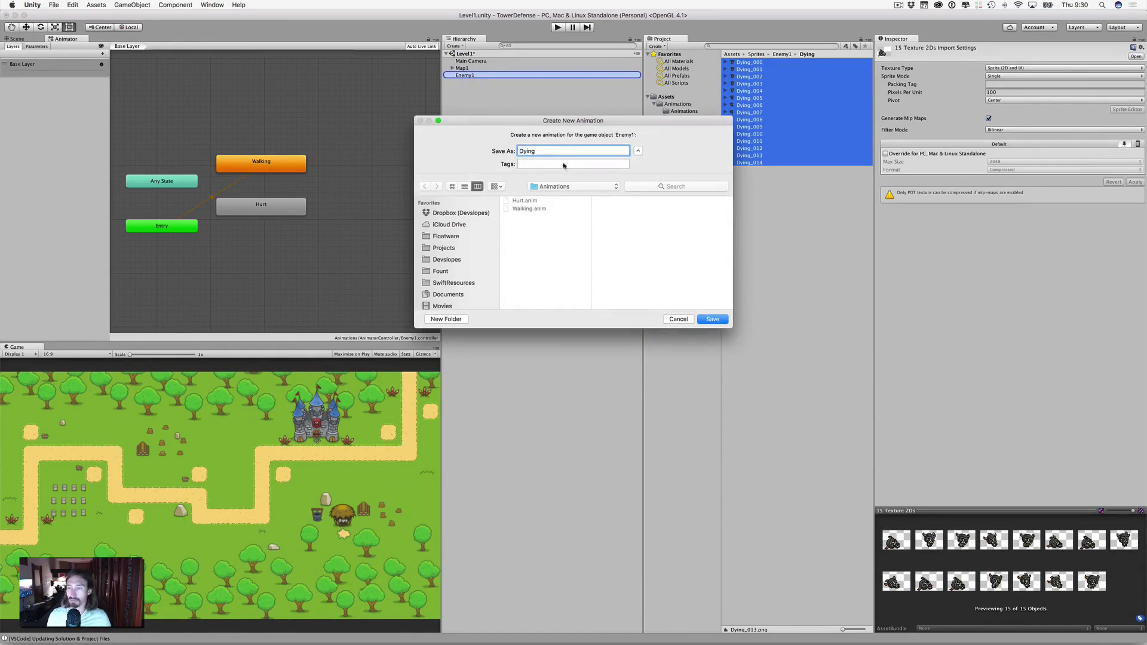
key(Return)
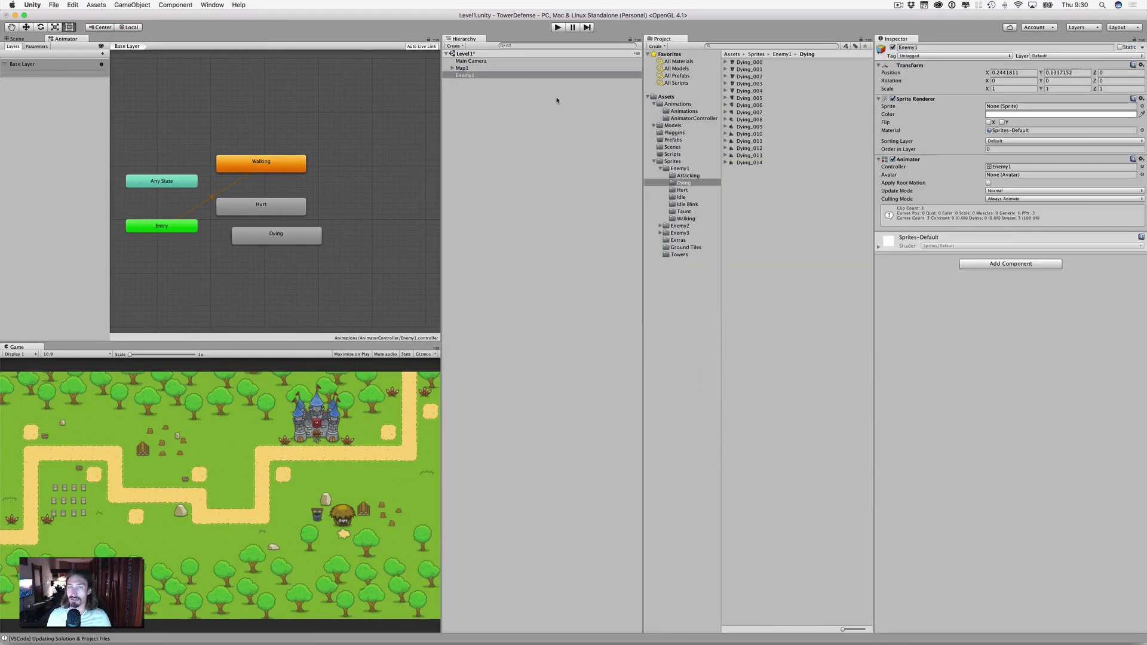
click(270, 239)
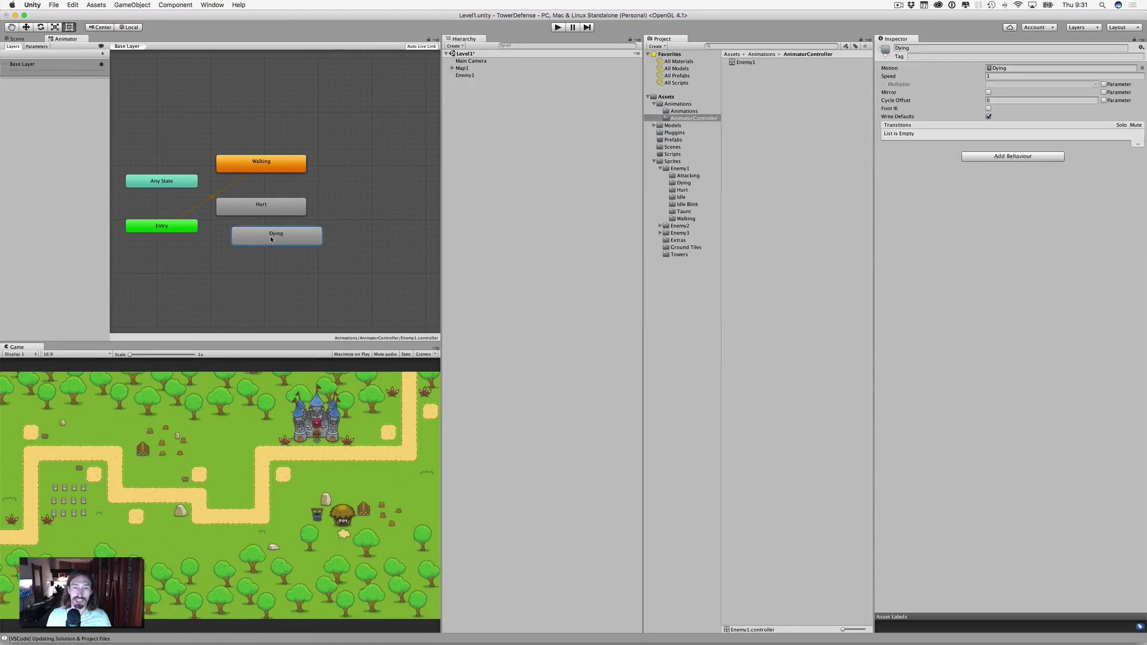
click(683, 112)
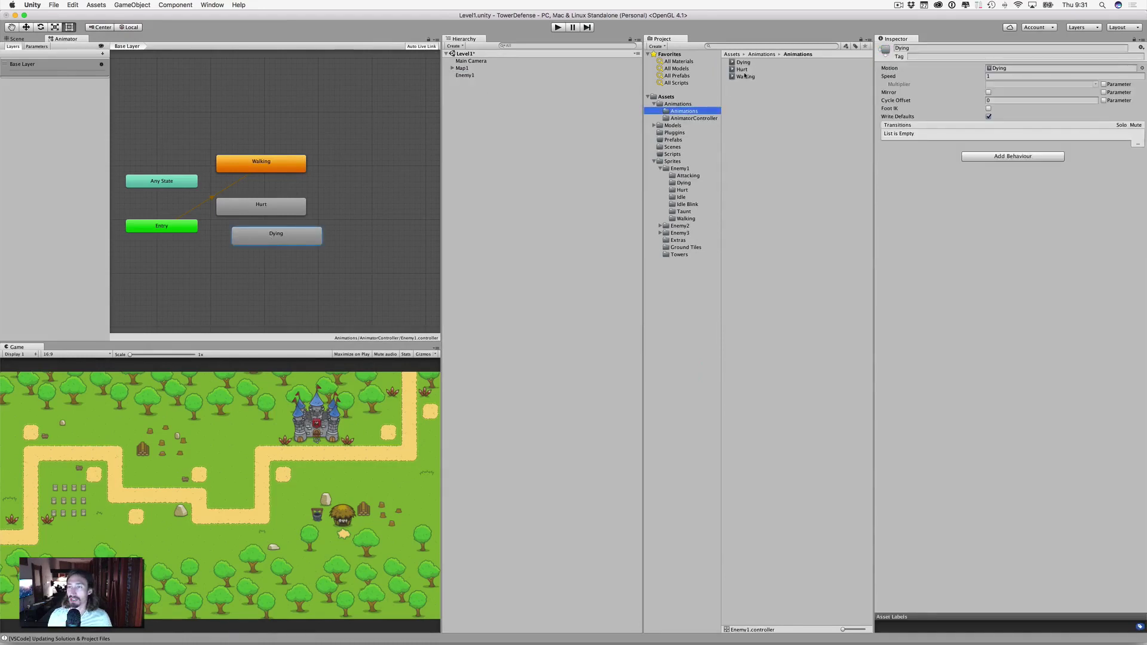
Move the Enemy1 object along the X axis in the scene to about X 1.62
click(466, 76)
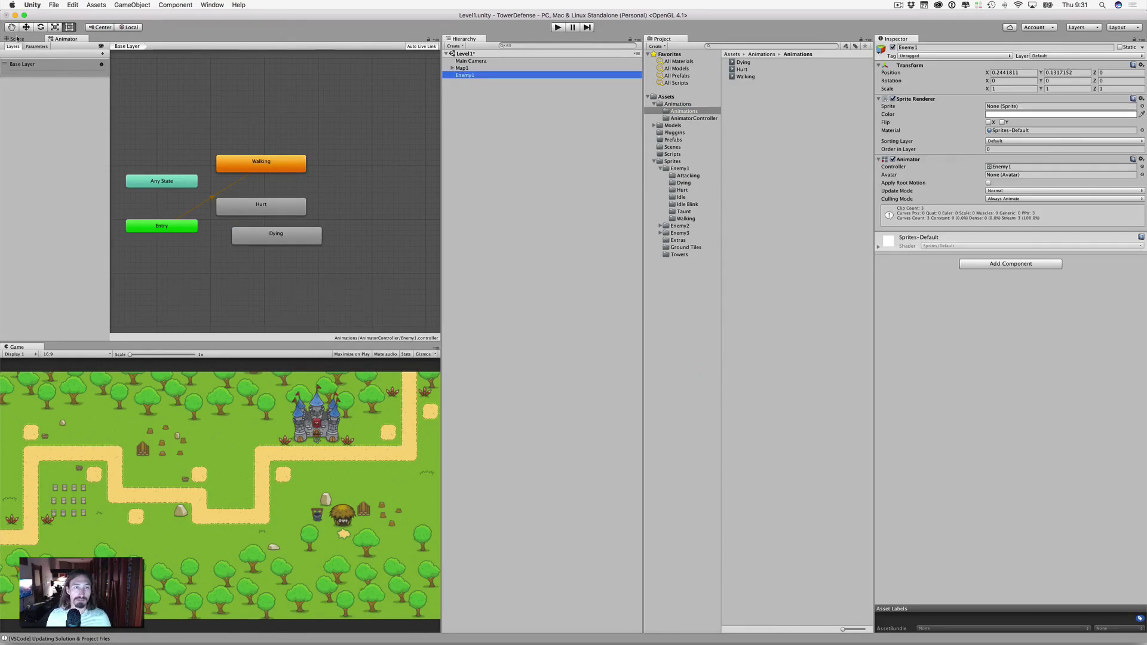
click(17, 38)
mouse_move(472, 75)
mouse_down()
mouse_move(447, 124)
mouse_move(299, 161)
mouse_move(490, 87)
mouse_move(472, 79)
mouse_up()
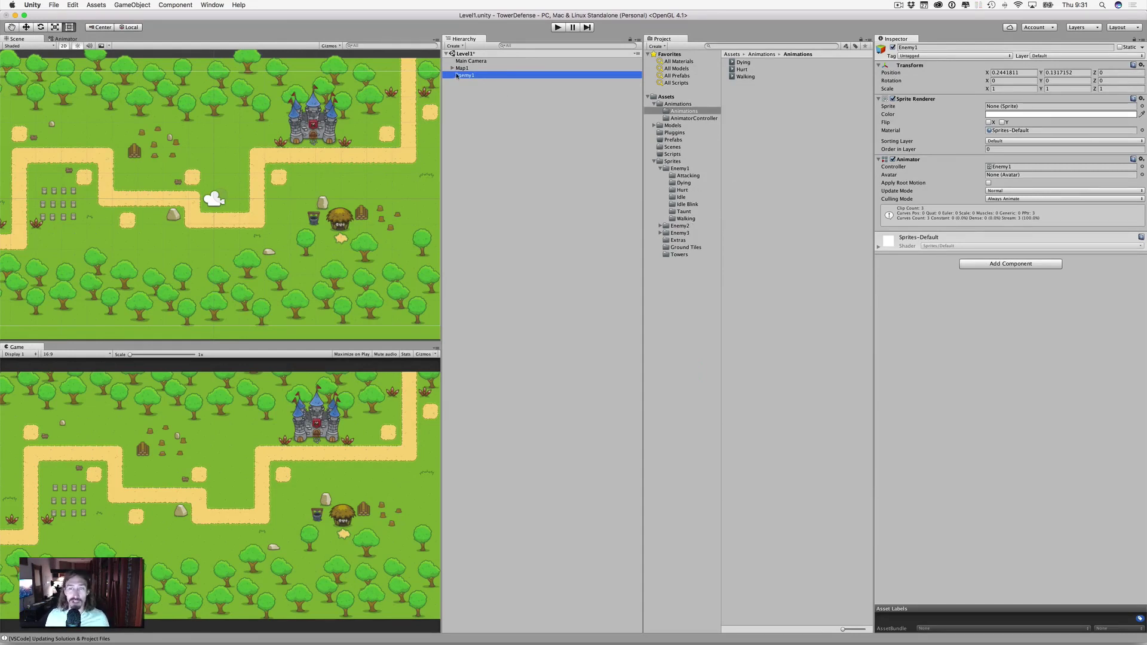
mouse_move(466, 76)
mouse_down()
mouse_move(351, 174)
mouse_move(472, 97)
mouse_move(464, 77)
mouse_up()
key(Return)
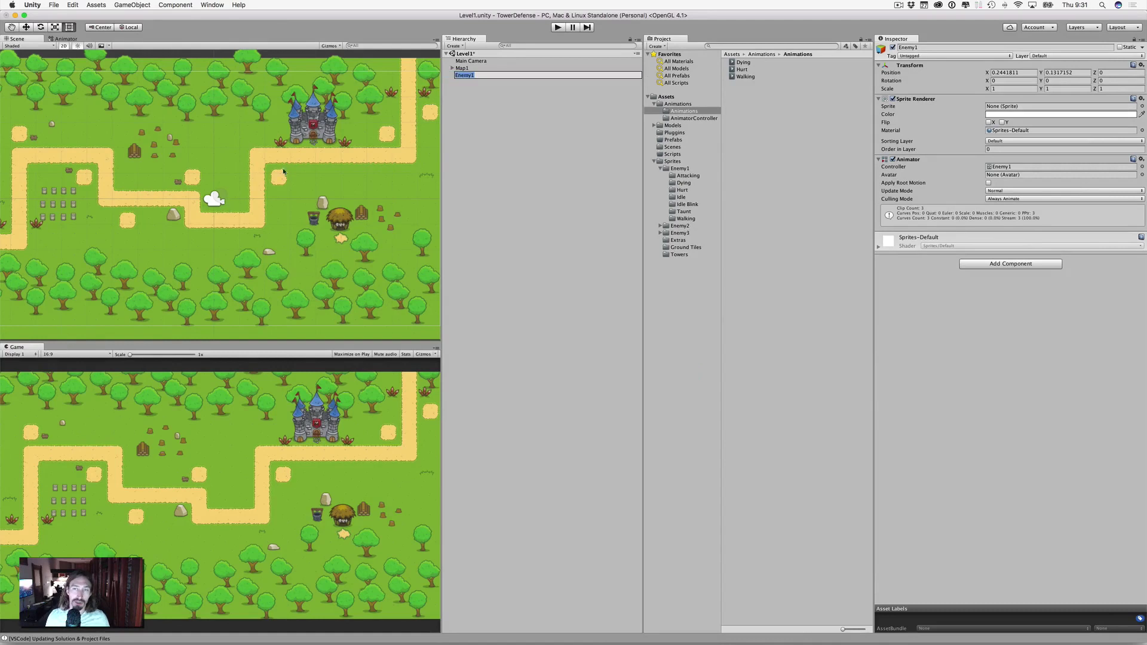
click(27, 27)
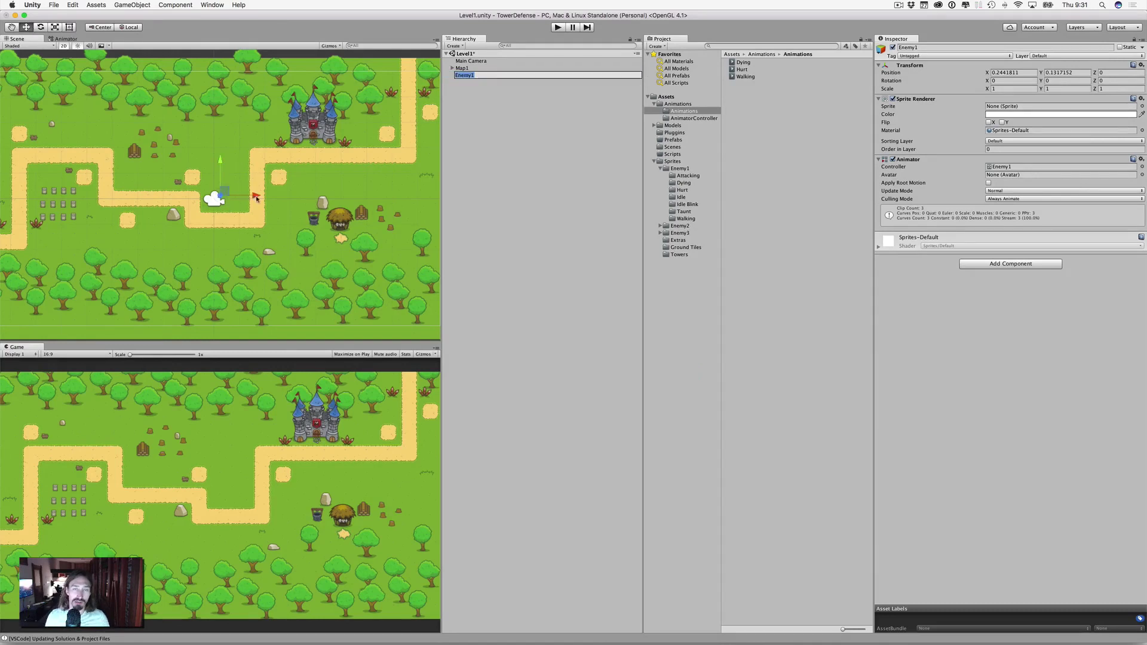
drag(257, 199, 291, 196)
Assign the Idle_000 sprite to the Sprite Renderer of the Enemy1 object
click(476, 76)
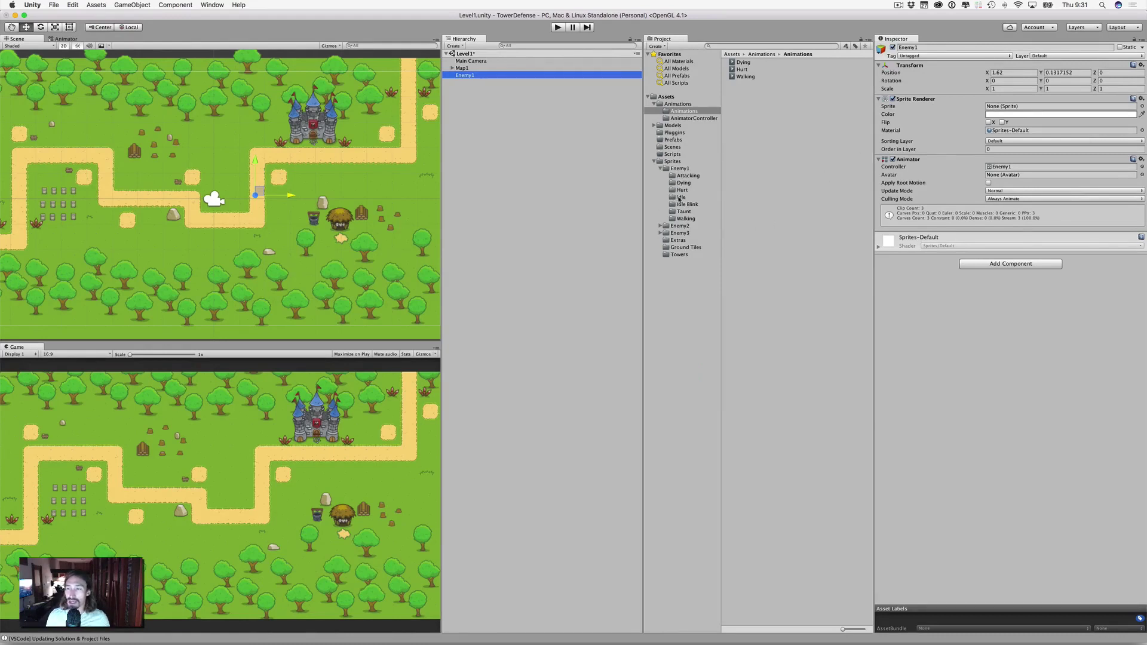
click(675, 197)
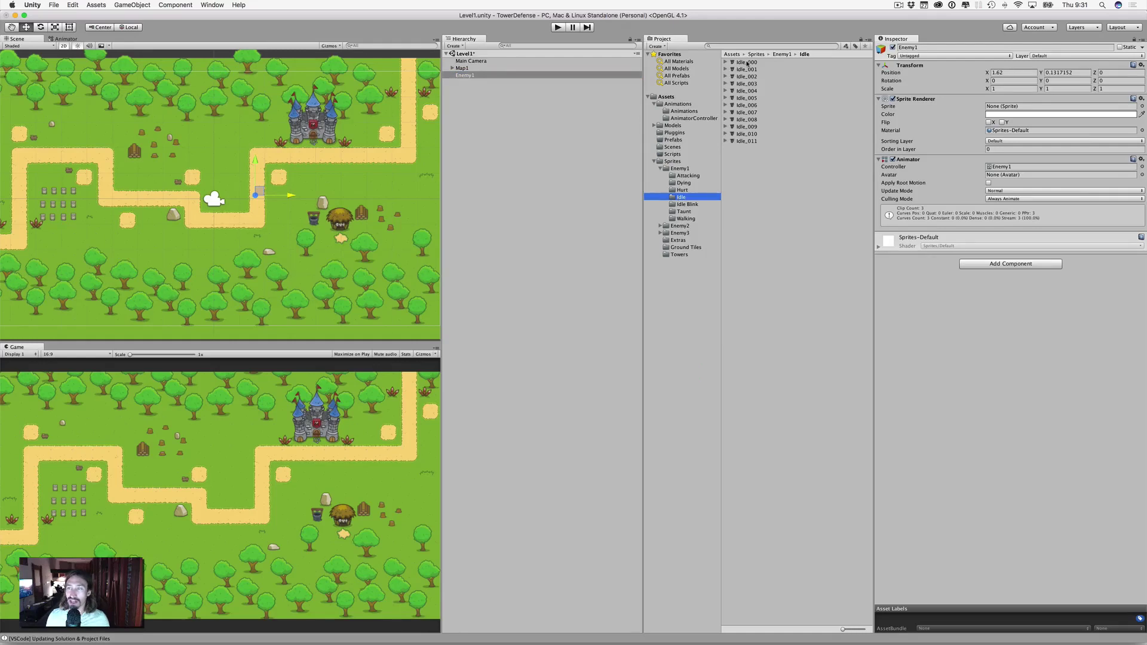
drag(748, 62, 1000, 111)
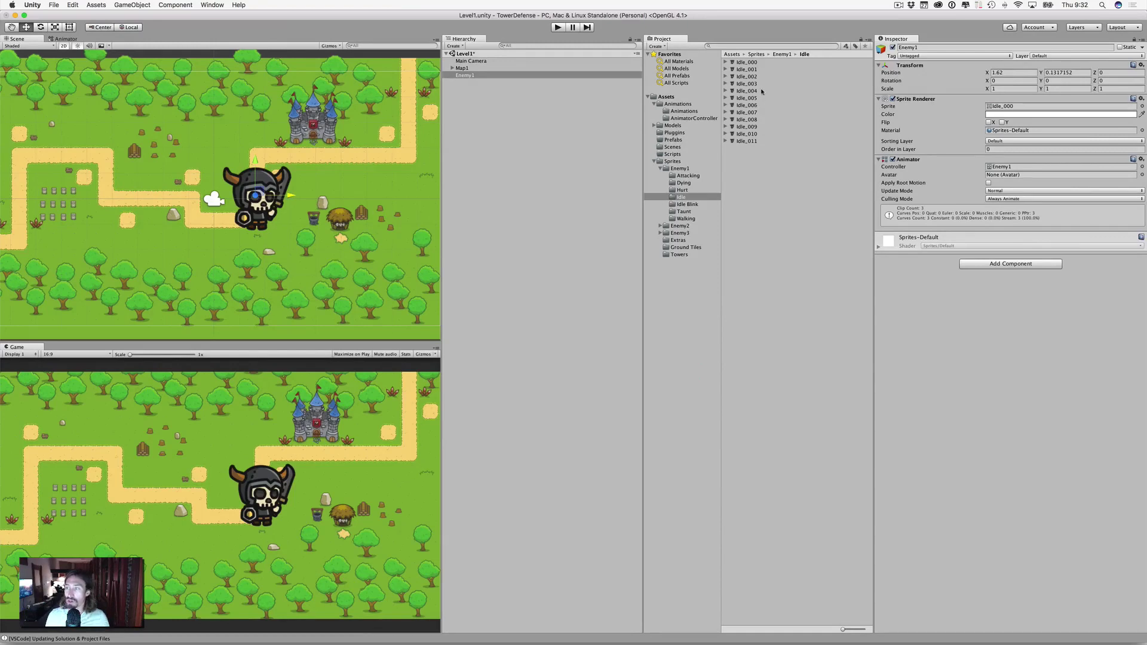
Set Pixels Per Unit to 500 for the Enemy1 sprites Attacking_000 to Attacking_011 and apply the import settings
click(745, 63)
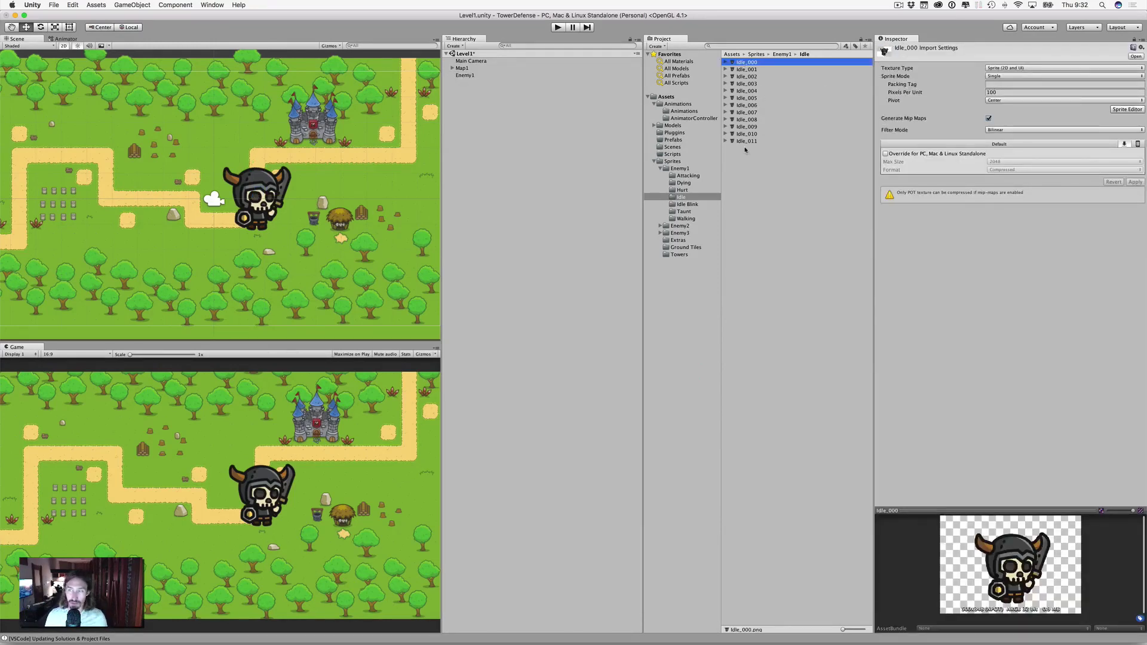
click(685, 175)
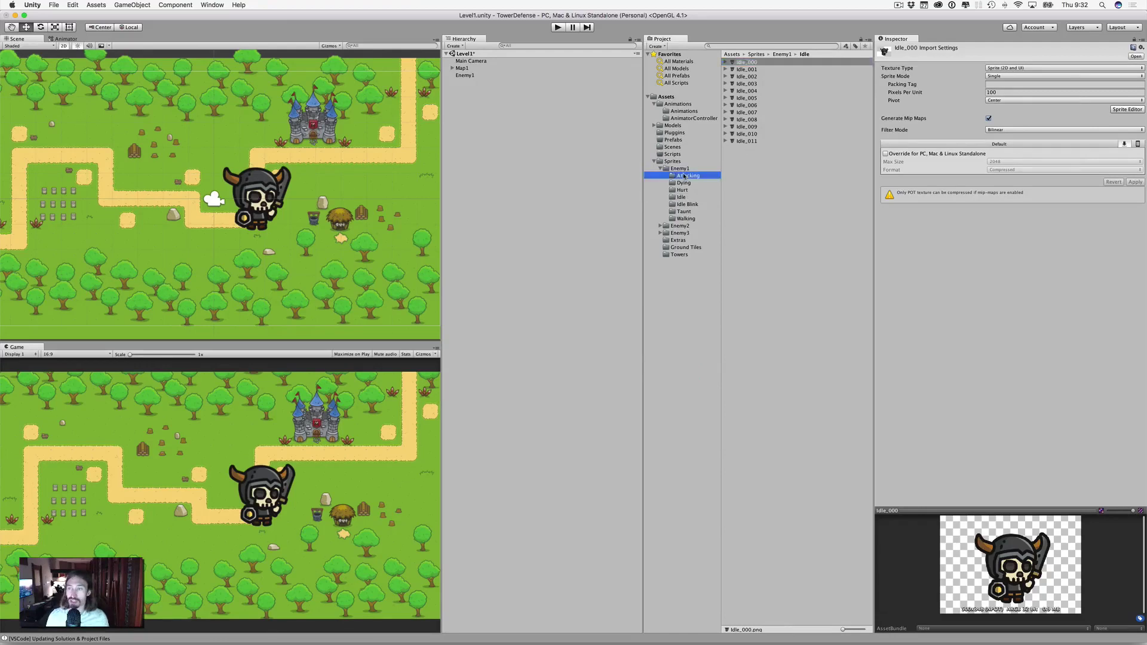
click(769, 62)
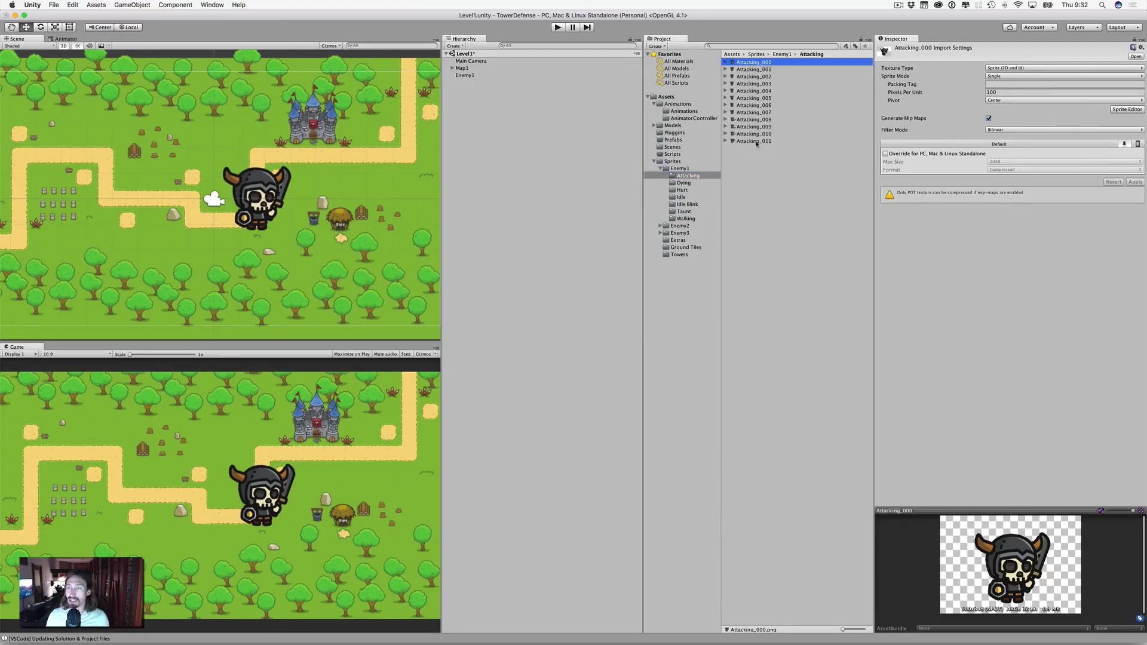
shift+click(756, 141)
click(1003, 92)
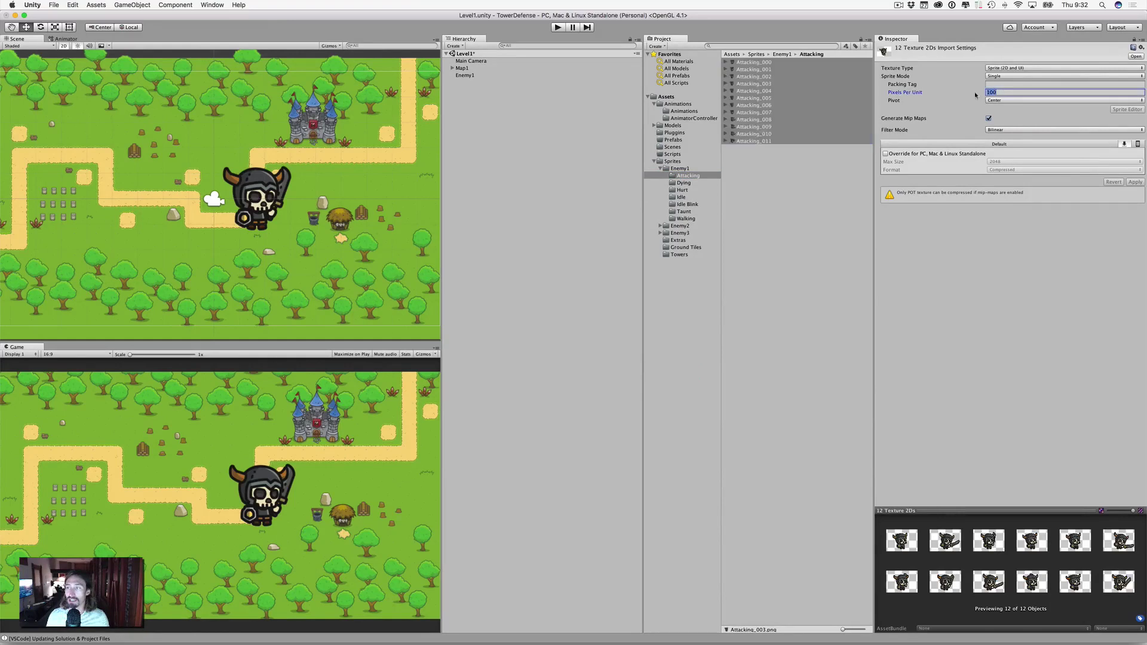
text(50)
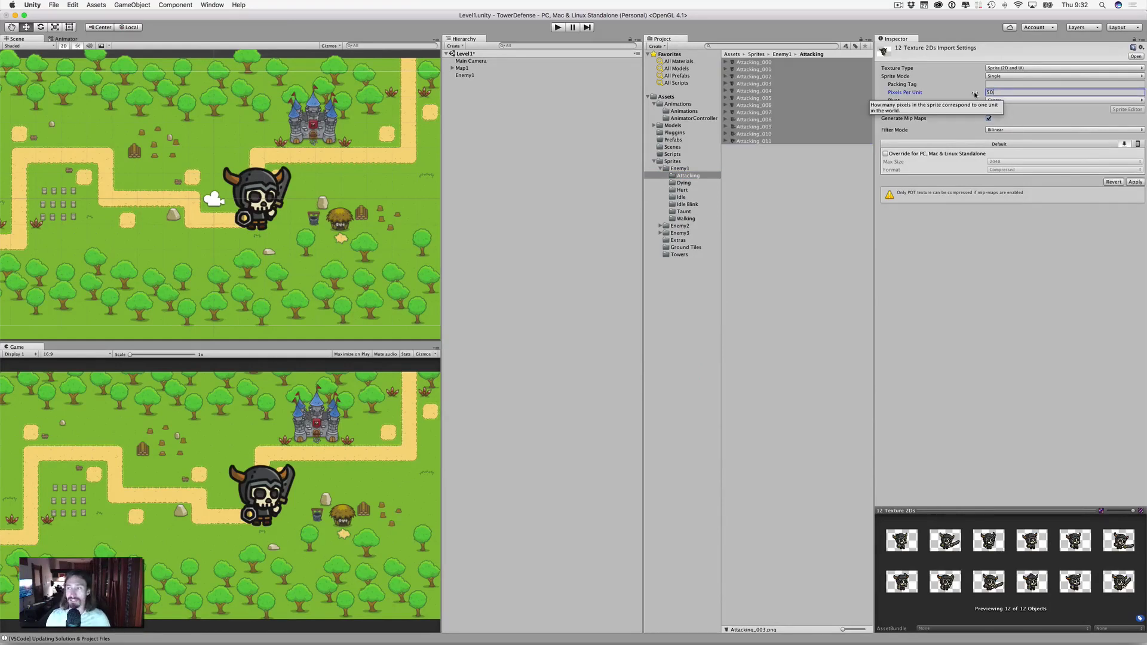
click(1135, 182)
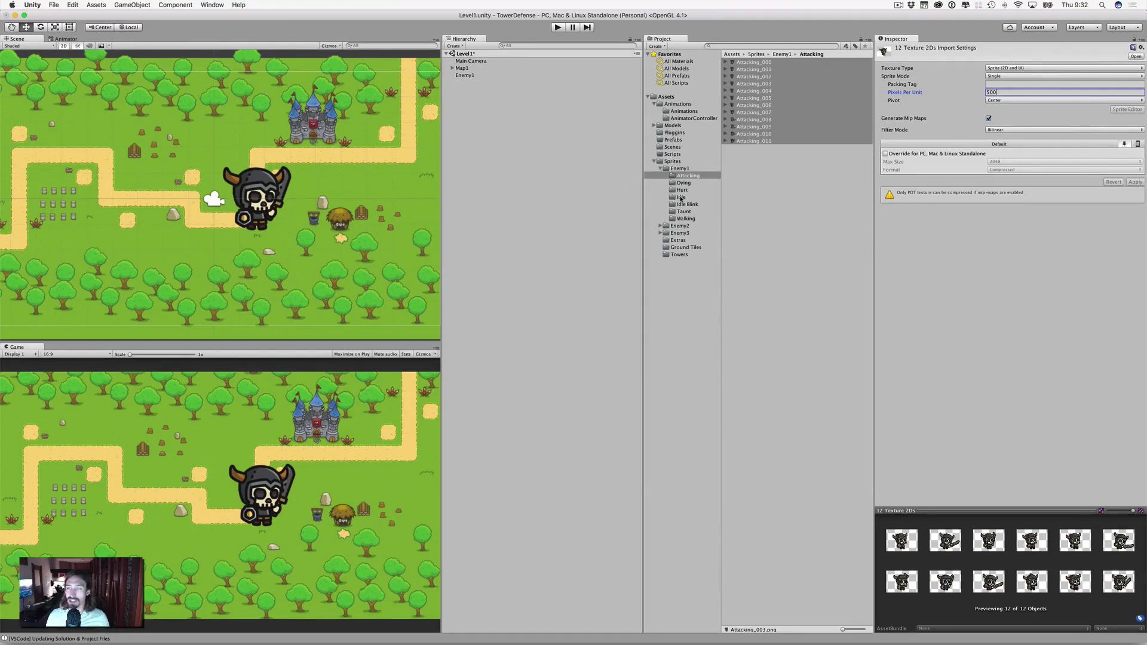
Set Pixels Per Unit to 500 for the Enemy1 sprites Idle_000 to Idle_011 and apply the import settings
click(681, 197)
click(747, 62)
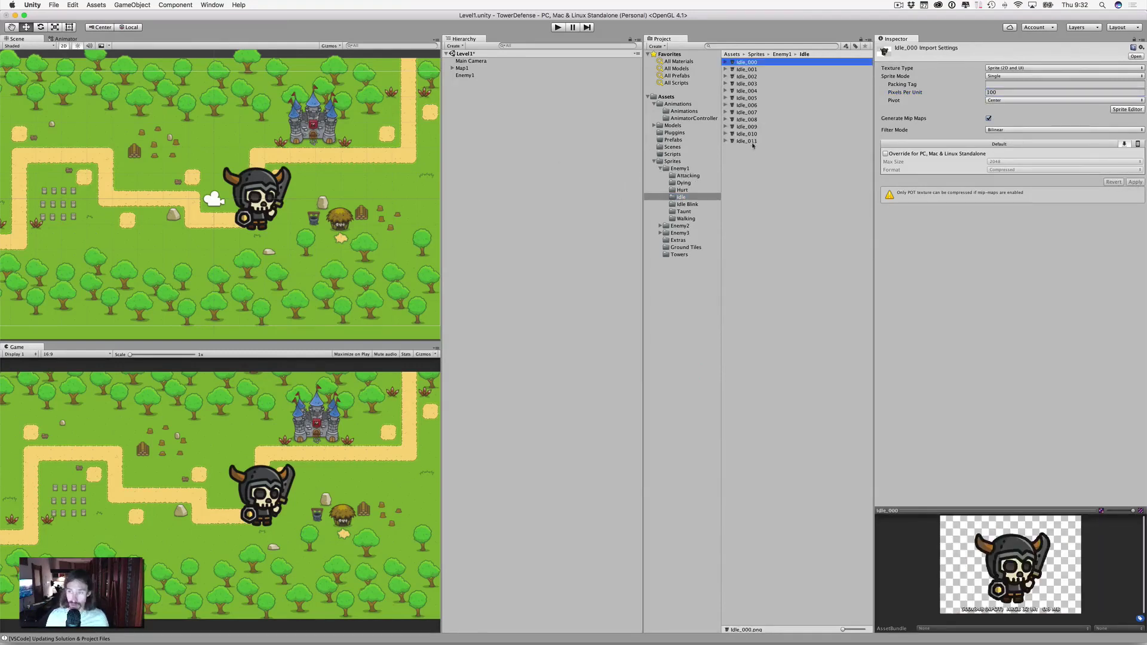
shift+click(752, 141)
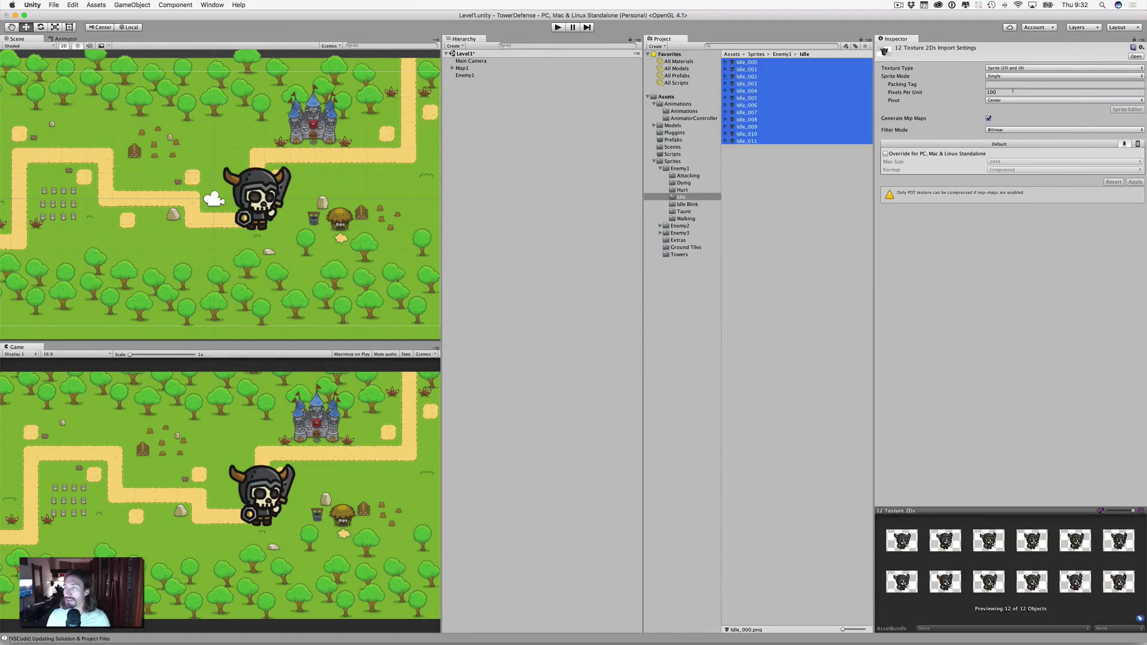
click(1012, 92)
text(500)
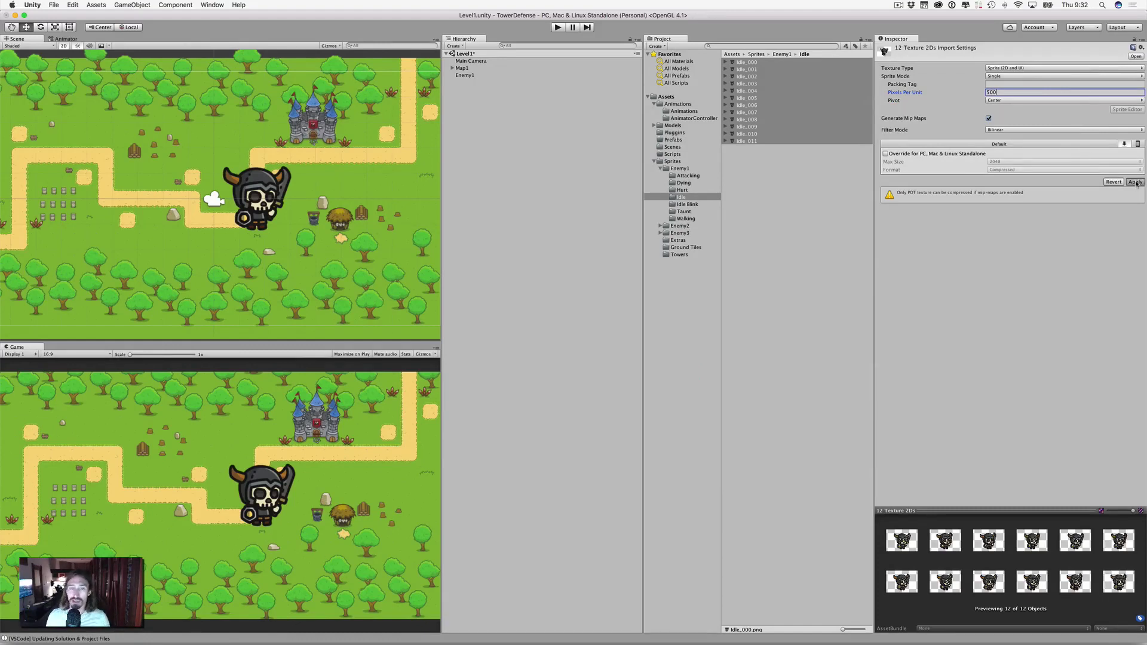
click(1135, 183)
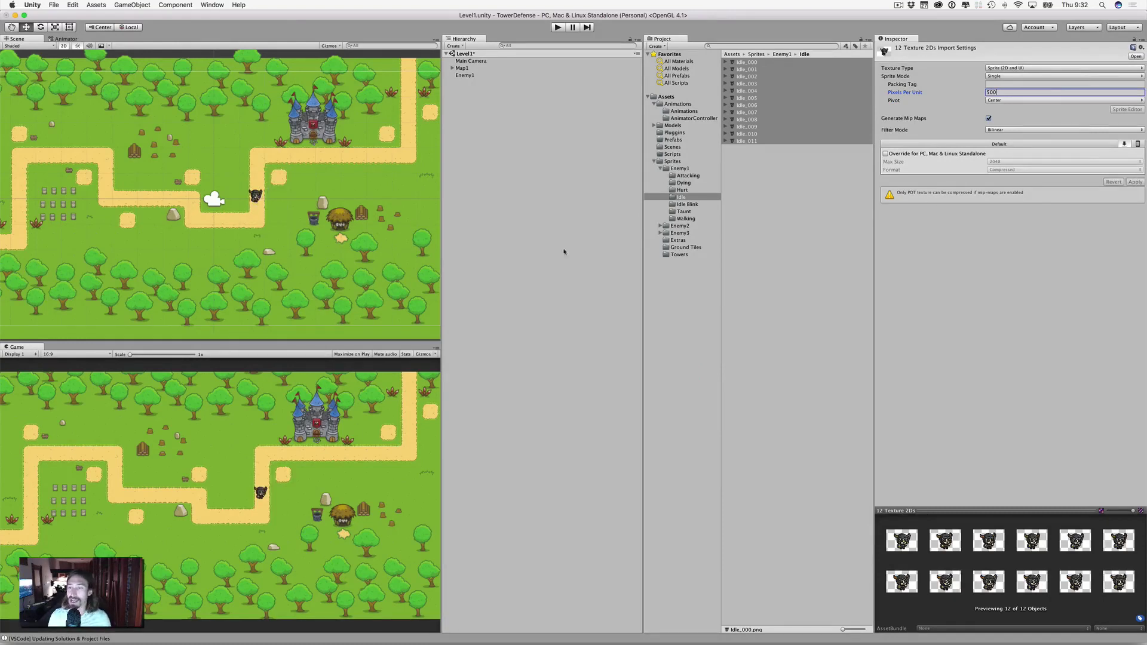
Set Pixels Per Unit to 500 for the Enemy1 sprites Dying_000 to Dying_014 and apply the import settings
click(684, 183)
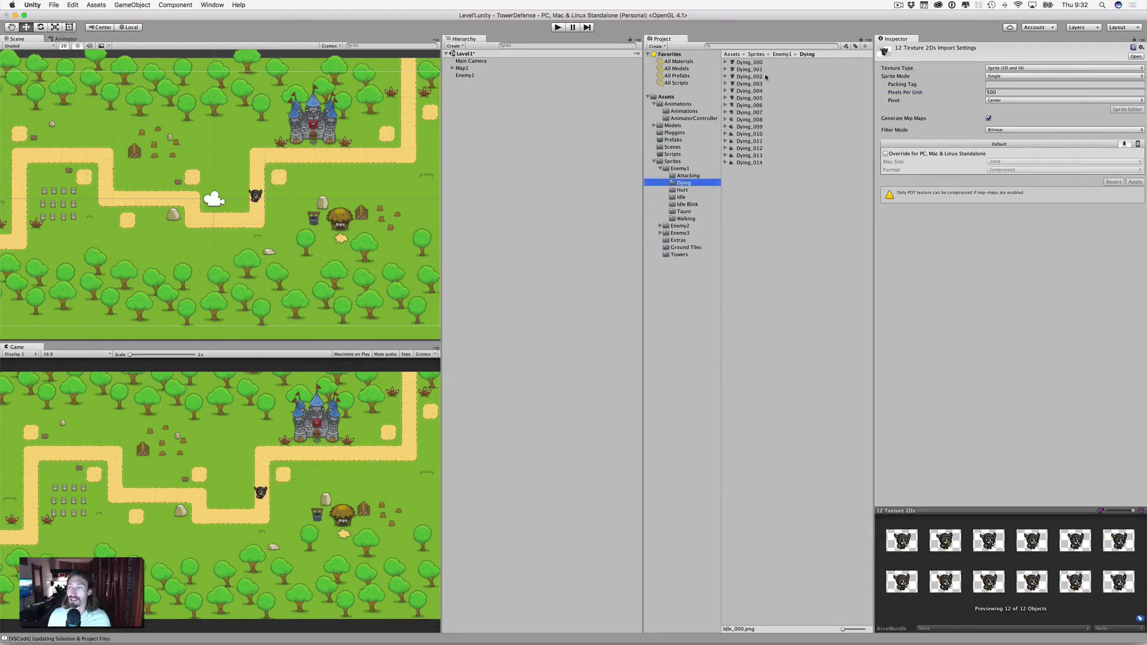
click(748, 62)
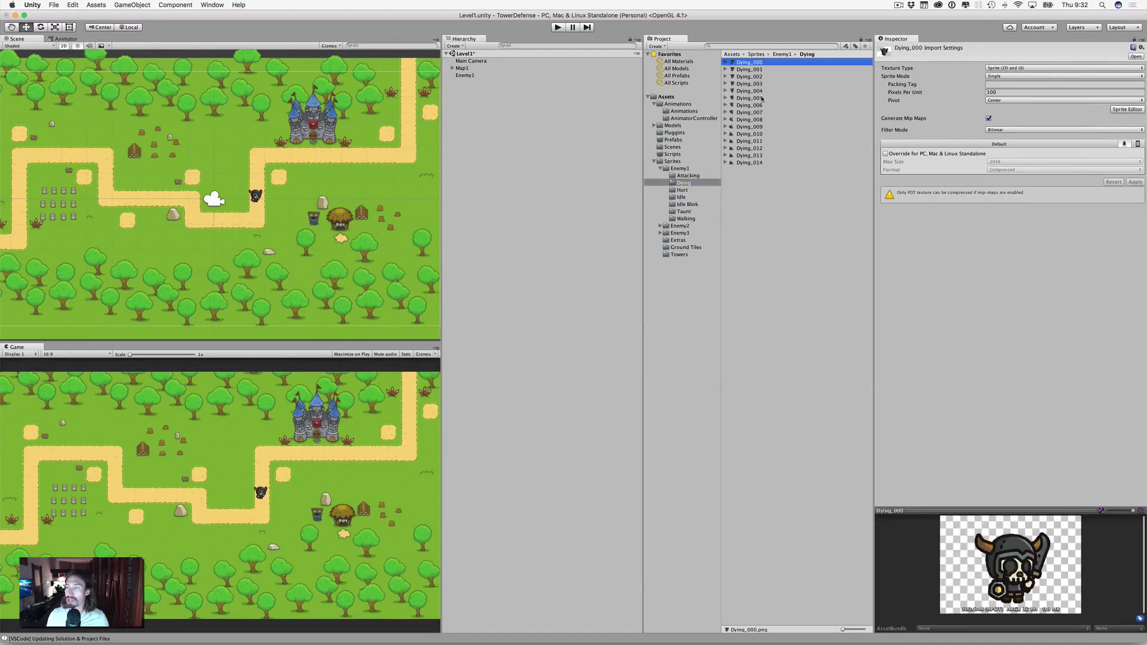
shift+click(747, 163)
click(980, 93)
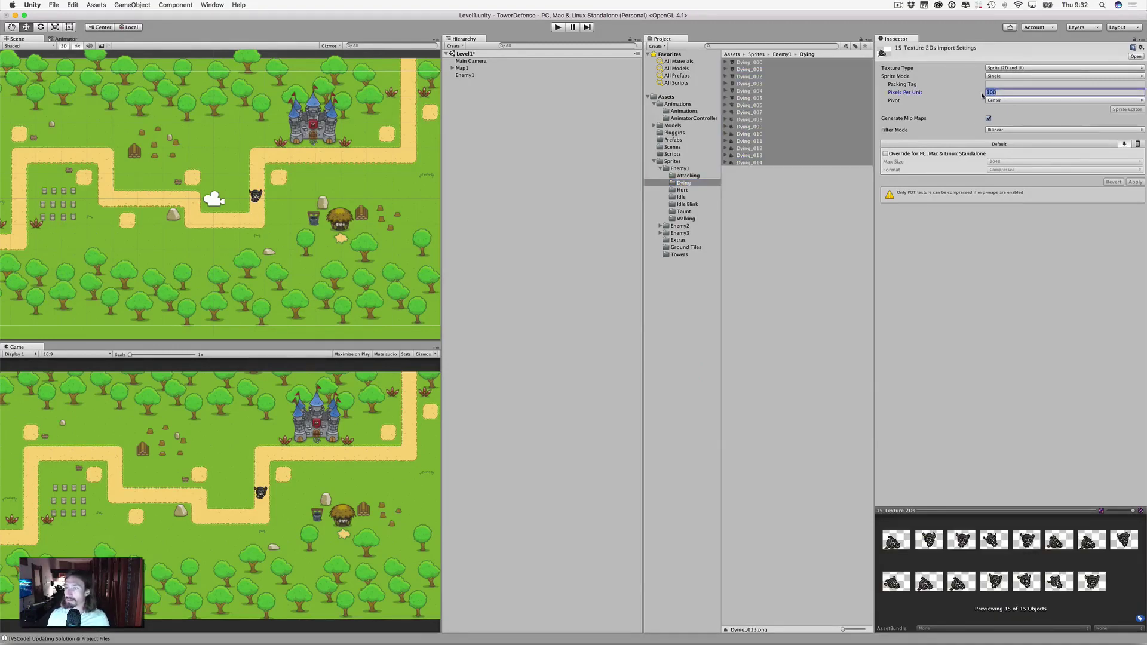
text(500)
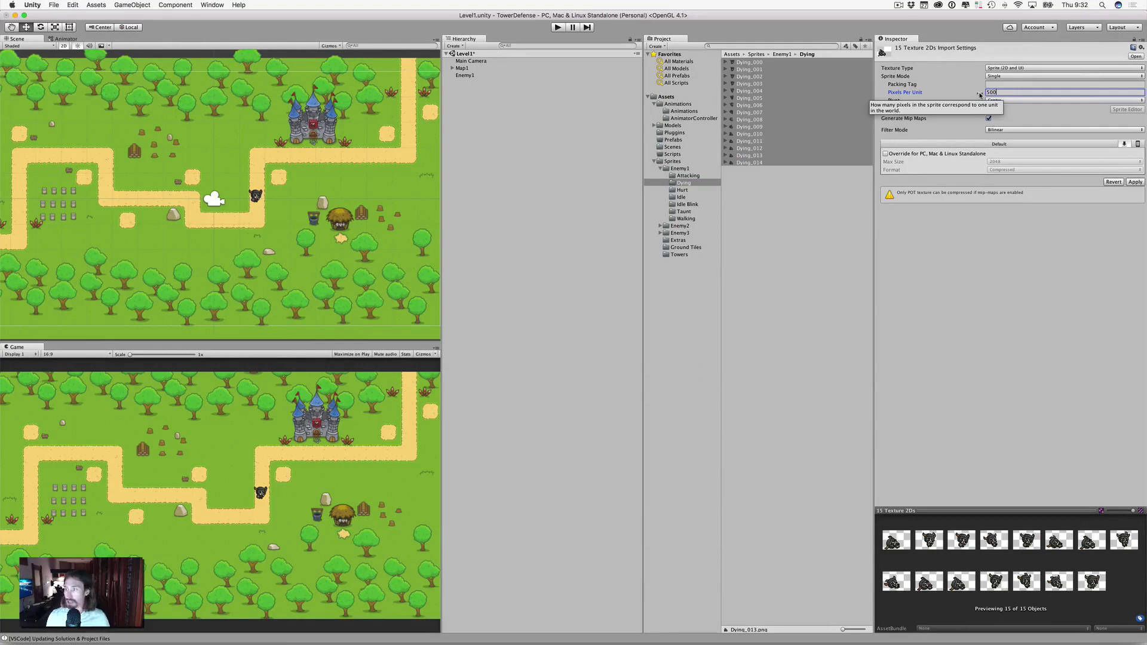
click(1131, 182)
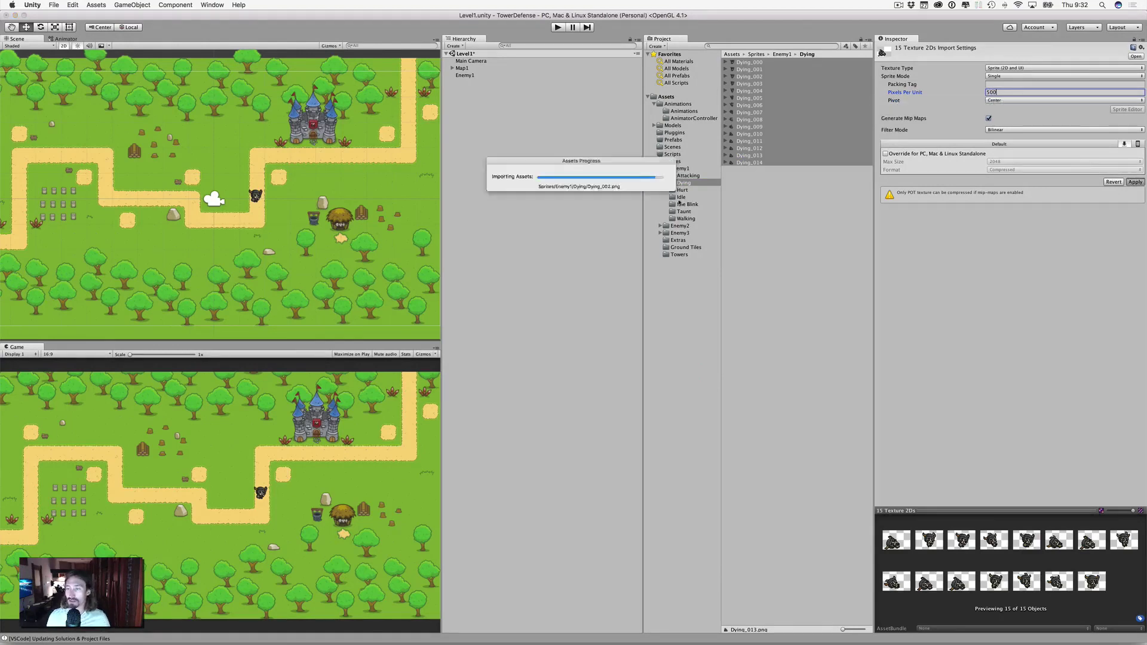
Set Pixels Per Unit to 500 for the Enemy1 sprites Hurt_000 to Hurt_011 and apply the import settings
click(682, 190)
click(747, 69)
click(749, 63)
shift+click(750, 141)
click(973, 93)
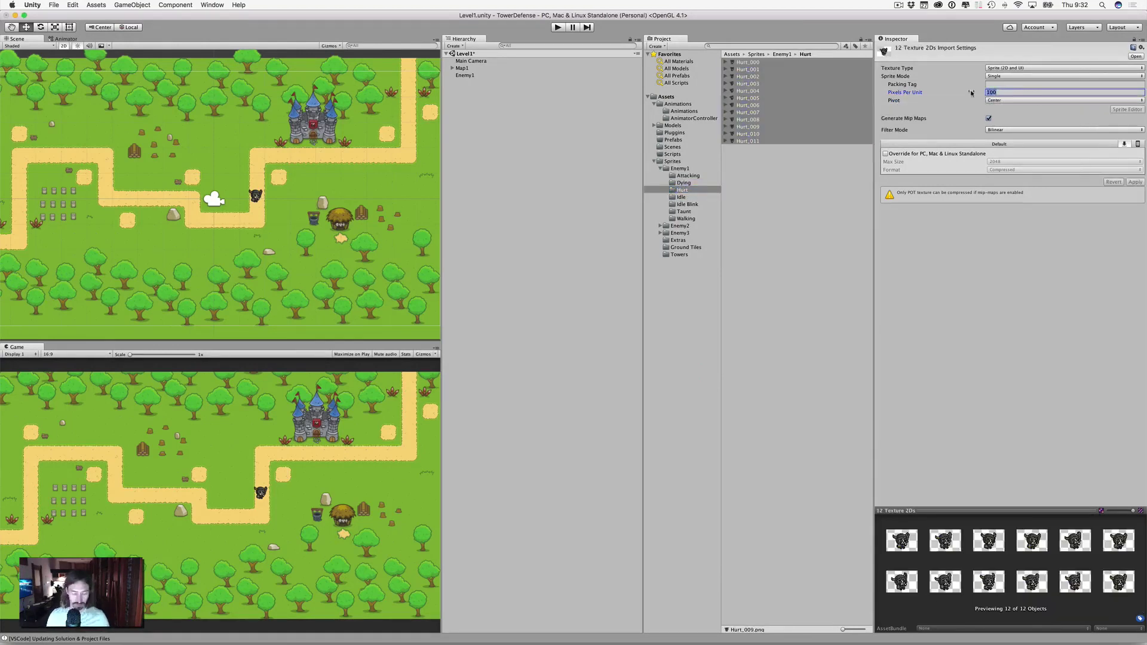
text(500)
click(1133, 182)
Set Pixels Per Unit to 500 for the Enemy1 sprites Idle Blink_000 to Idle Blink_011 and apply the import settings
click(684, 204)
click(751, 63)
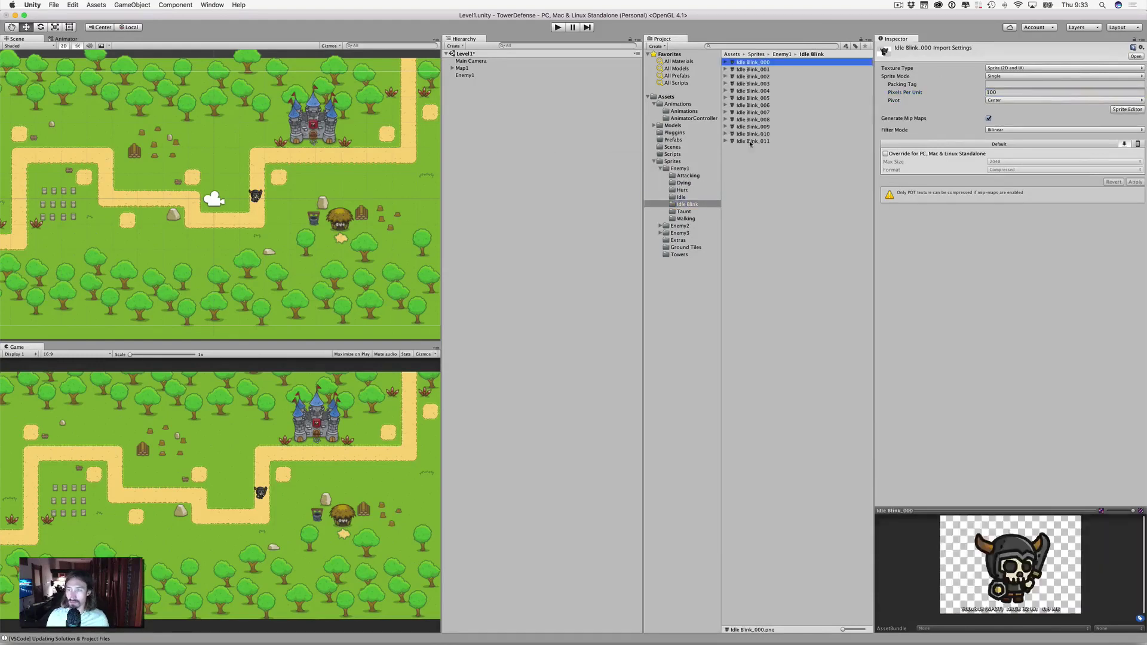
shift+click(753, 141)
click(970, 92)
text(500)
click(1135, 182)
Set Pixels Per Unit to 500 for the Enemy1 sprites Taunt_000 to Taunt_017 and apply the import settings
click(683, 211)
click(749, 62)
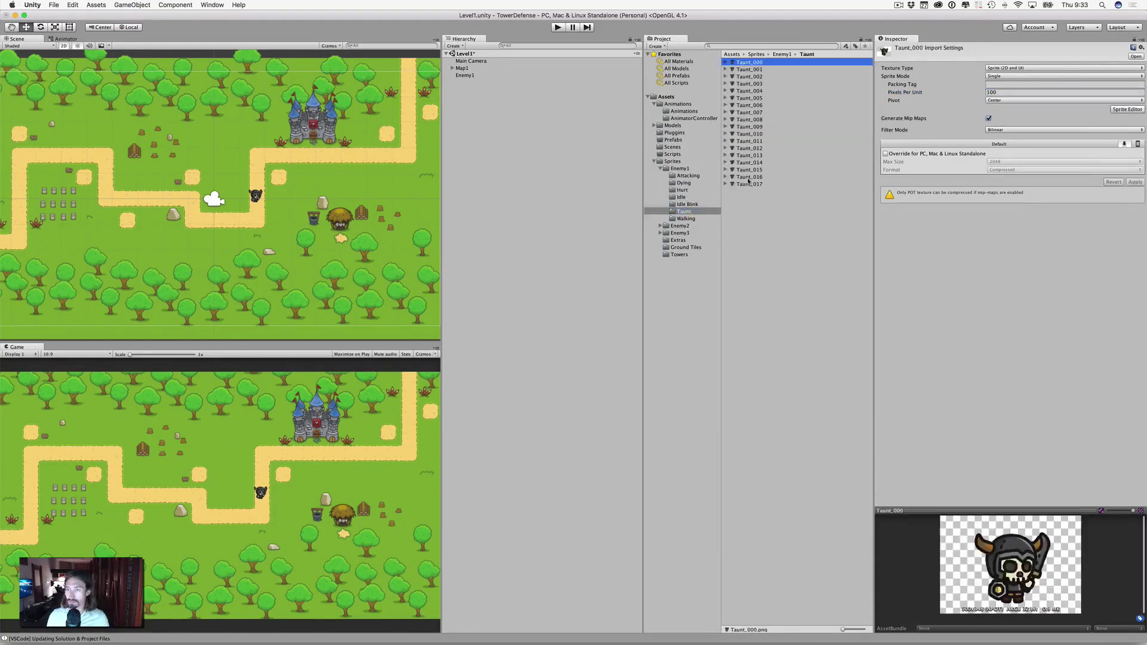
shift+click(750, 184)
click(1010, 92)
text(500)
click(1135, 182)
Set and apply 500 Pixels Per Unit for the Enemy1 sprites Walking_000 to Walking_017, and collapse the Enemy1 sprite folder
click(685, 218)
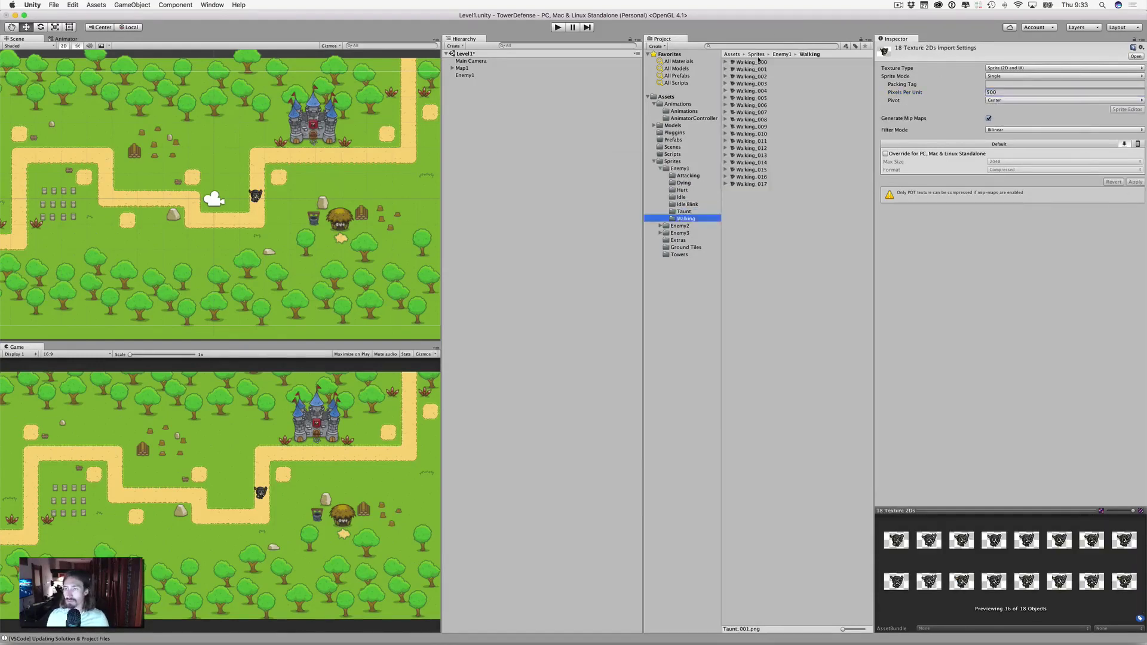
click(752, 63)
shift+click(752, 184)
click(989, 92)
text(500)
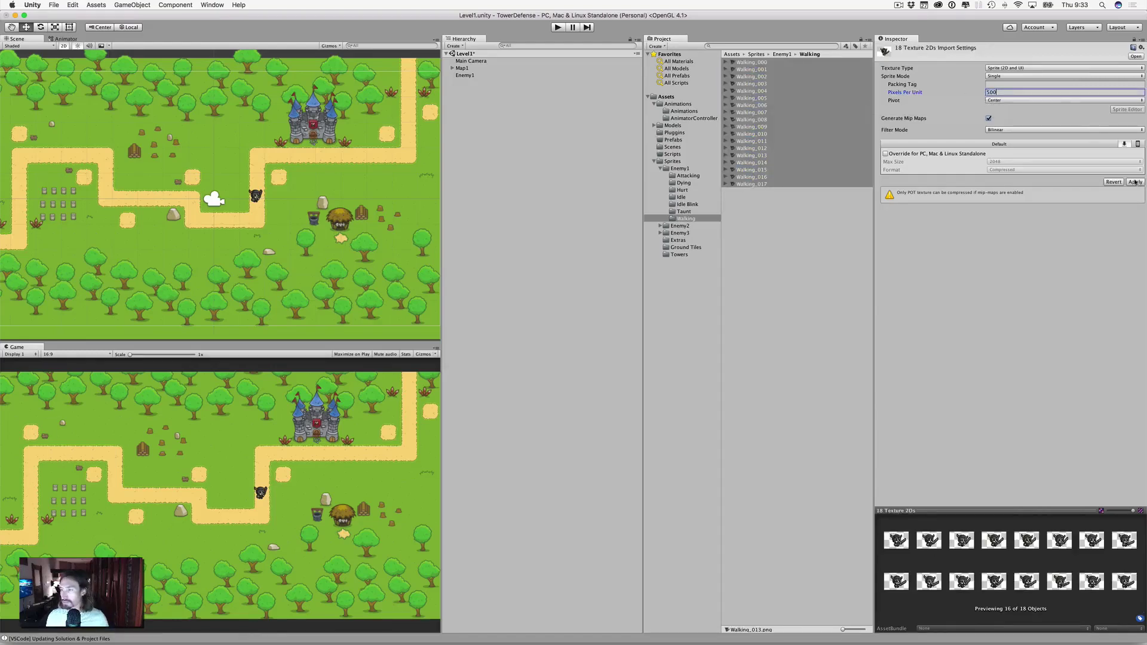
click(660, 169)
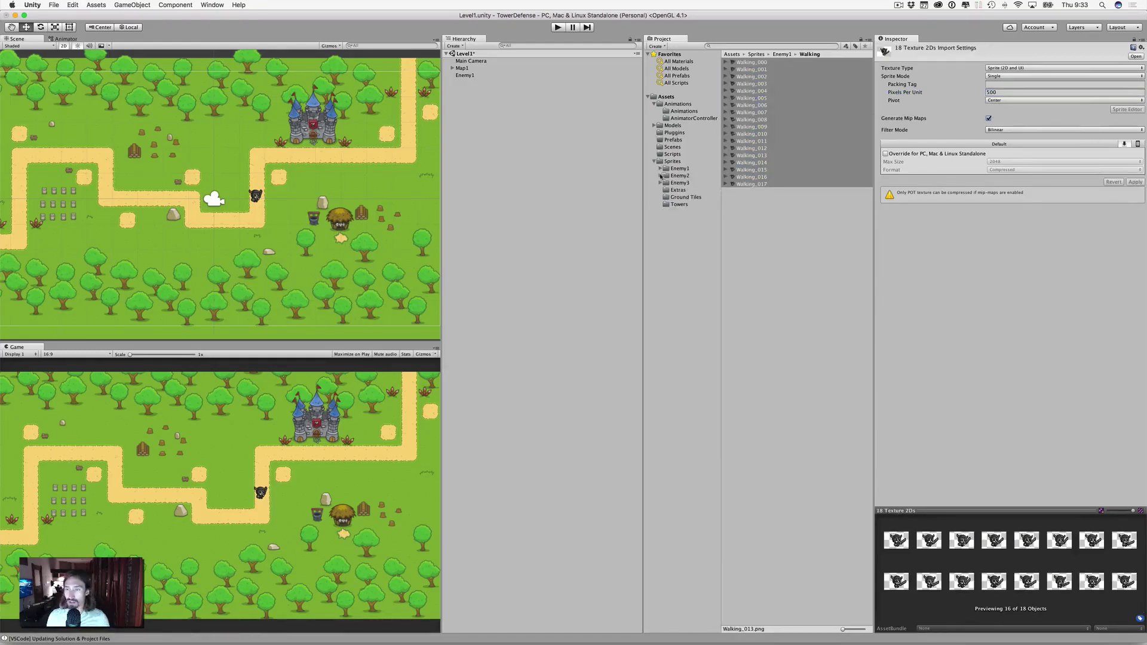
Set Pixels Per Unit to 500 for the Enemy2 sprites Attacking_000 to Attacking_011 and apply the import settings
click(660, 176)
click(685, 183)
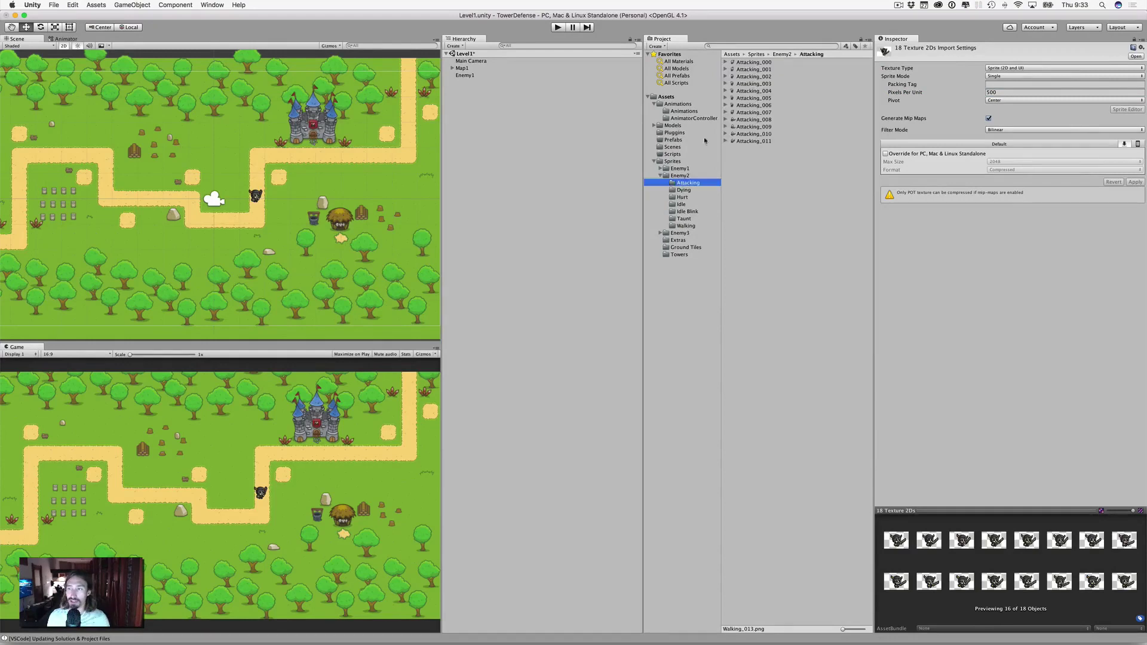
click(756, 63)
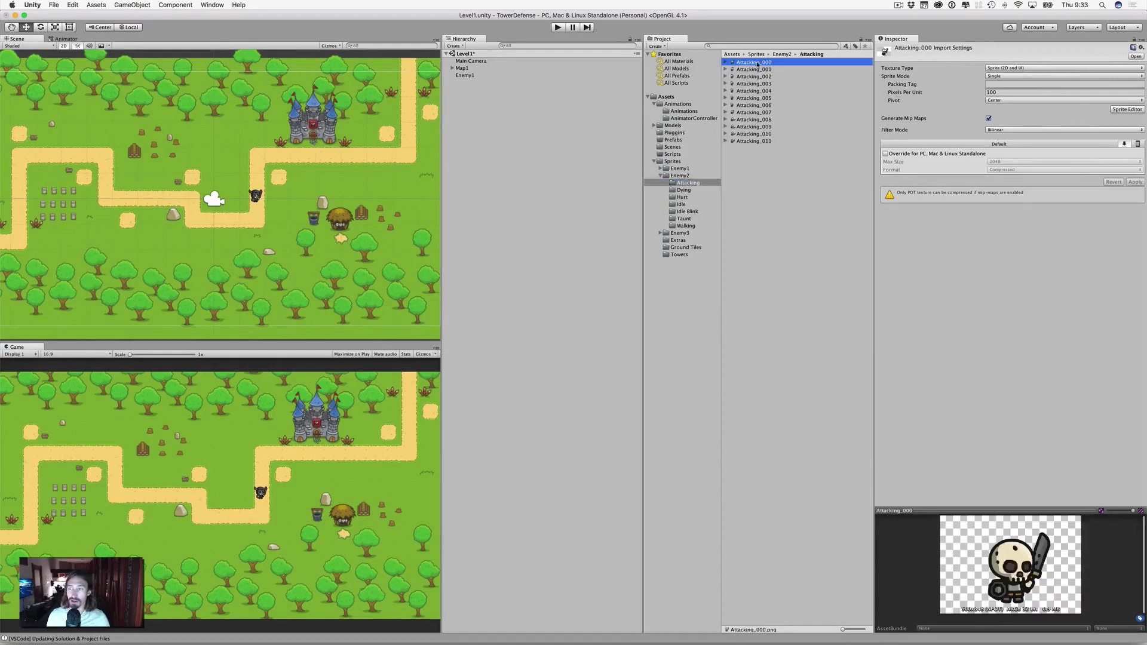
shift+click(757, 142)
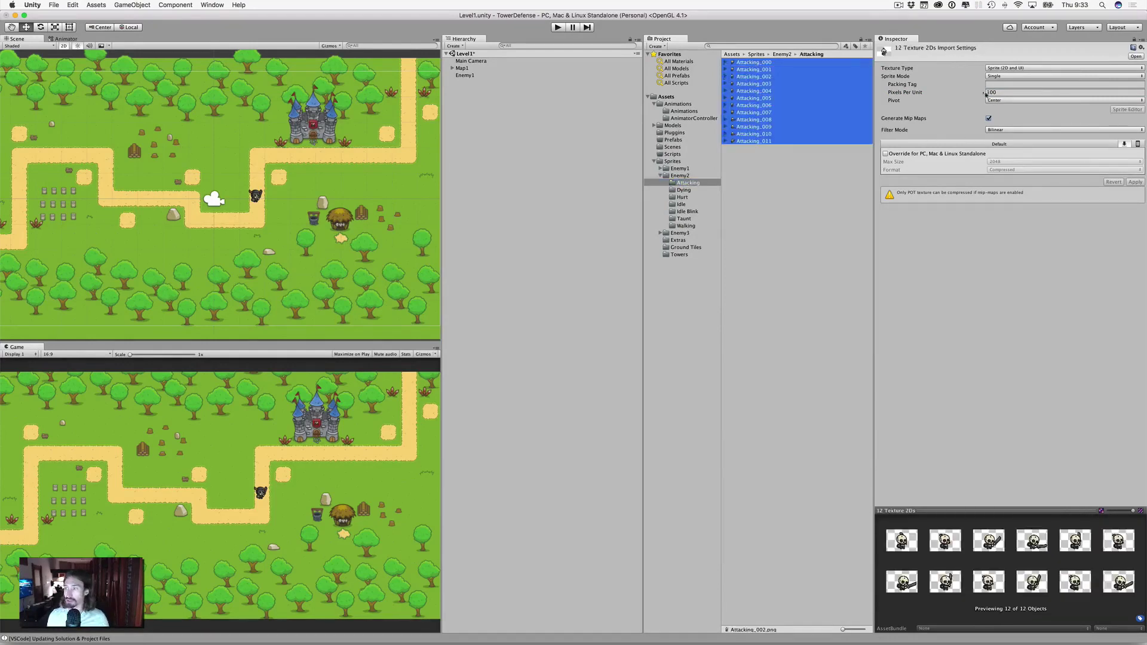
click(981, 93)
text(400)
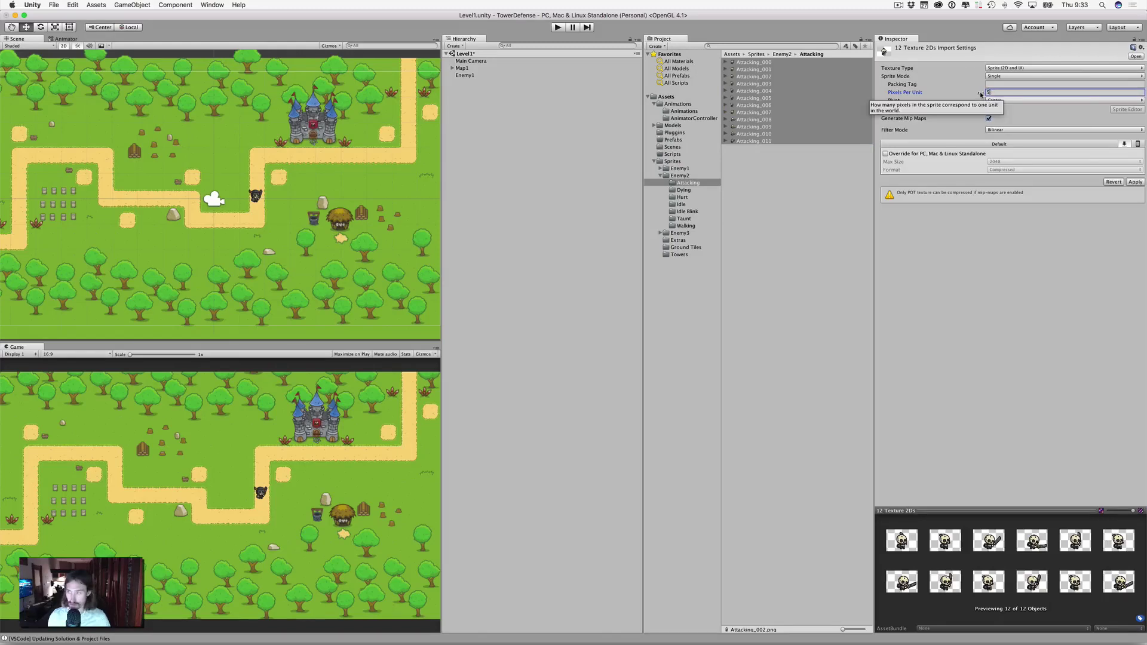
click(1134, 182)
Set Pixels Per Unit to 500 for the Enemy2 sprites Dying_000 to Dying_014 and apply the import settings
click(683, 190)
click(751, 63)
shift+click(745, 162)
click(1004, 93)
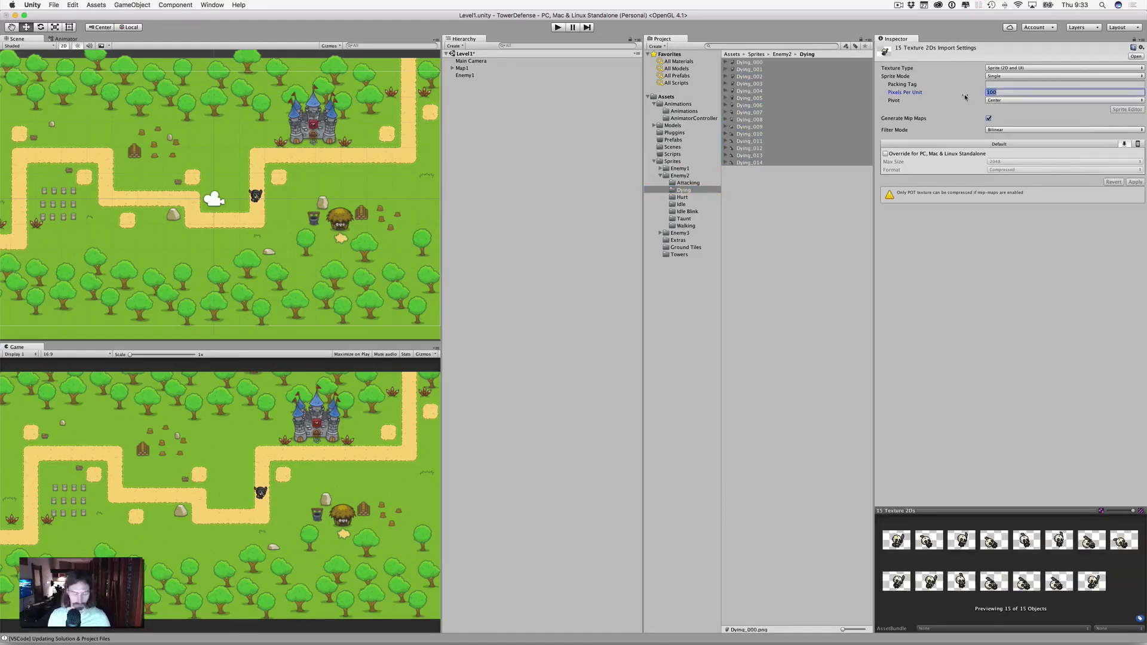
text(500)
click(1134, 182)
Set Pixels Per Unit to 500 for the Enemy2 sprites Hurt_000 to Hurt_011 and apply the import settings
click(681, 198)
click(748, 62)
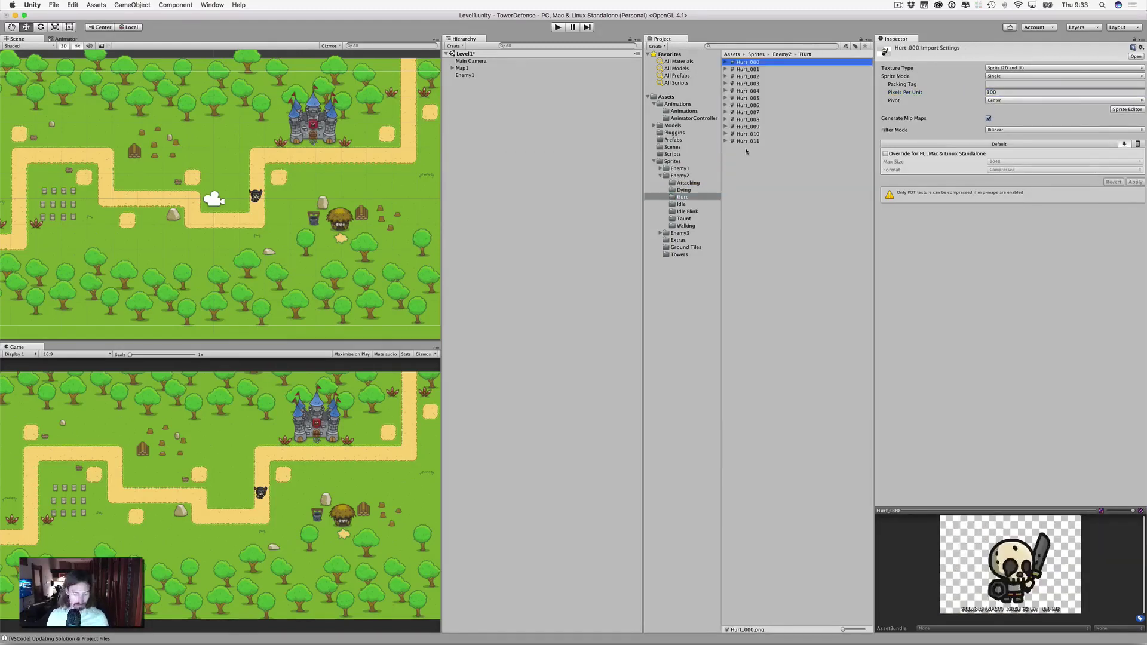
shift+click(748, 141)
click(1004, 92)
text(500)
Set Pixels Per Unit to 500 for the Enemy2 sprites Idle_000 to Idle_011 and apply the import settings
click(683, 204)
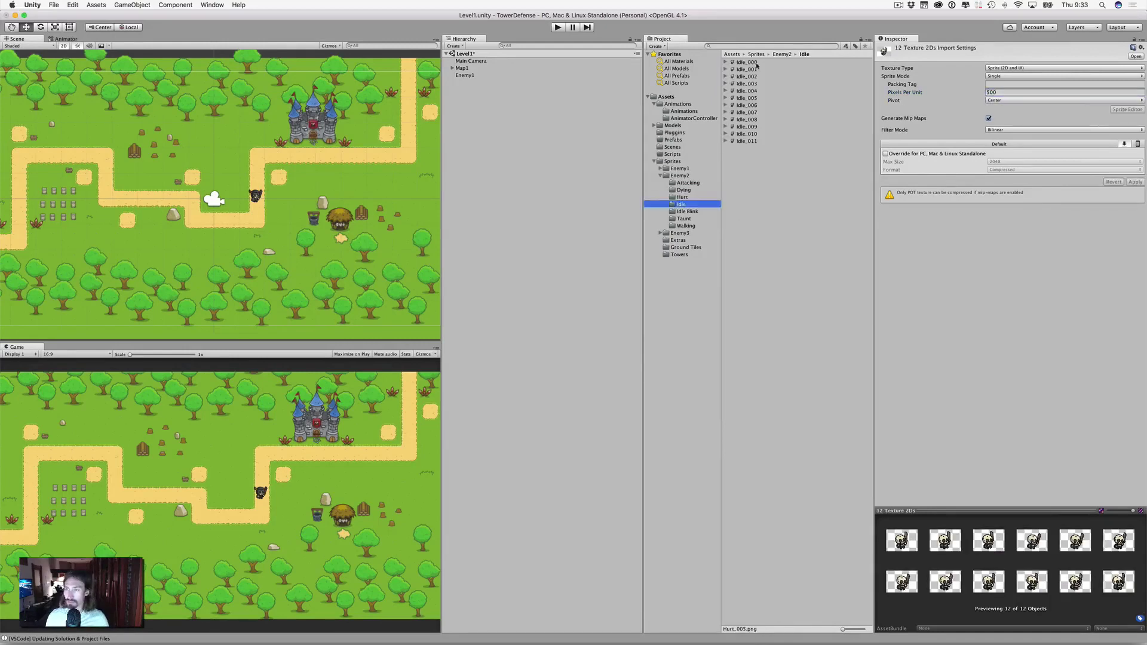
click(747, 62)
shift+click(747, 141)
click(964, 94)
text(500)
click(1135, 182)
Set Pixels Per Unit to 500 for the Enemy2 sprites Idle Blink_000 to Idle Blink_011 and apply the import settings
click(687, 211)
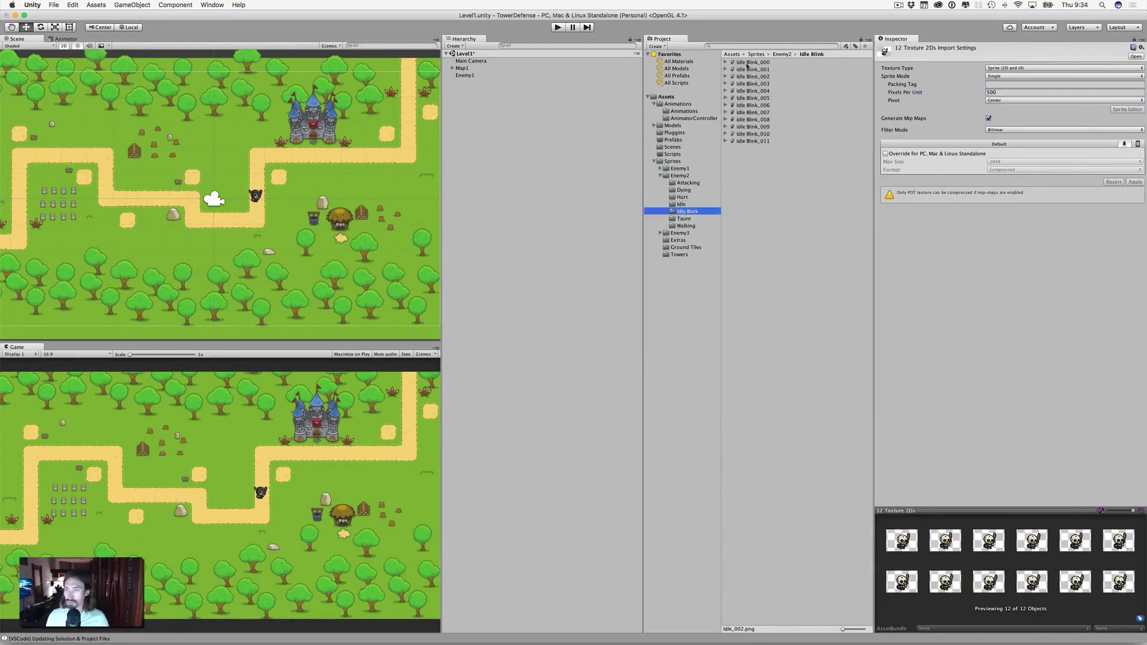
click(747, 62)
shift+click(747, 141)
click(1004, 92)
text(500)
click(1134, 182)
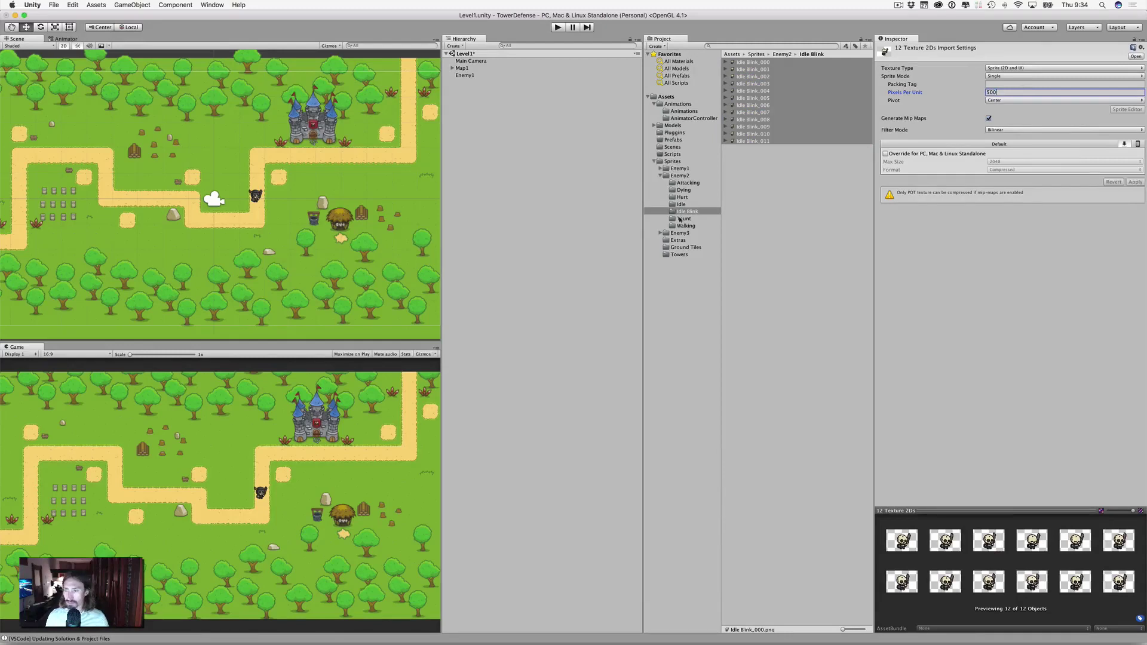
Set Pixels Per Unit to 500 for the Enemy2 sprites Taunt_000 to Taunt_017 and apply the import settings
click(684, 219)
click(749, 62)
shift+click(749, 184)
click(1004, 93)
text(500)
click(1134, 181)
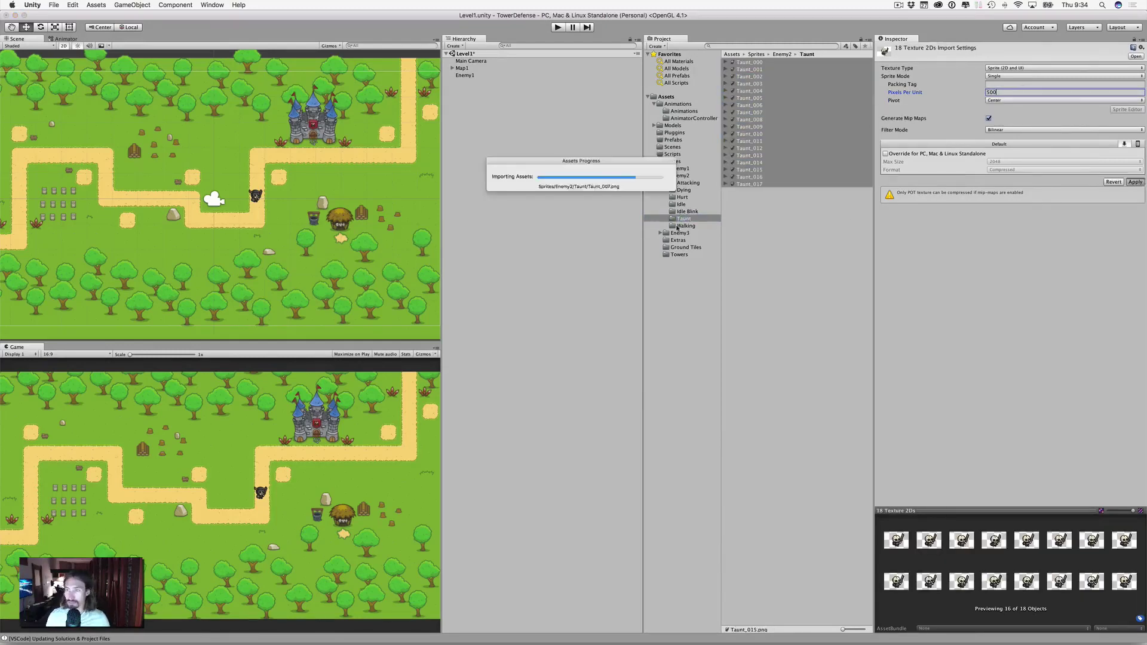
Set and apply 500 Pixels Per Unit for the Enemy2 sprites Walking_000 to Walking_017, and collapse the Enemy2 sprite folder
click(686, 226)
click(751, 63)
shift+click(751, 184)
click(1003, 92)
text(500)
click(1135, 182)
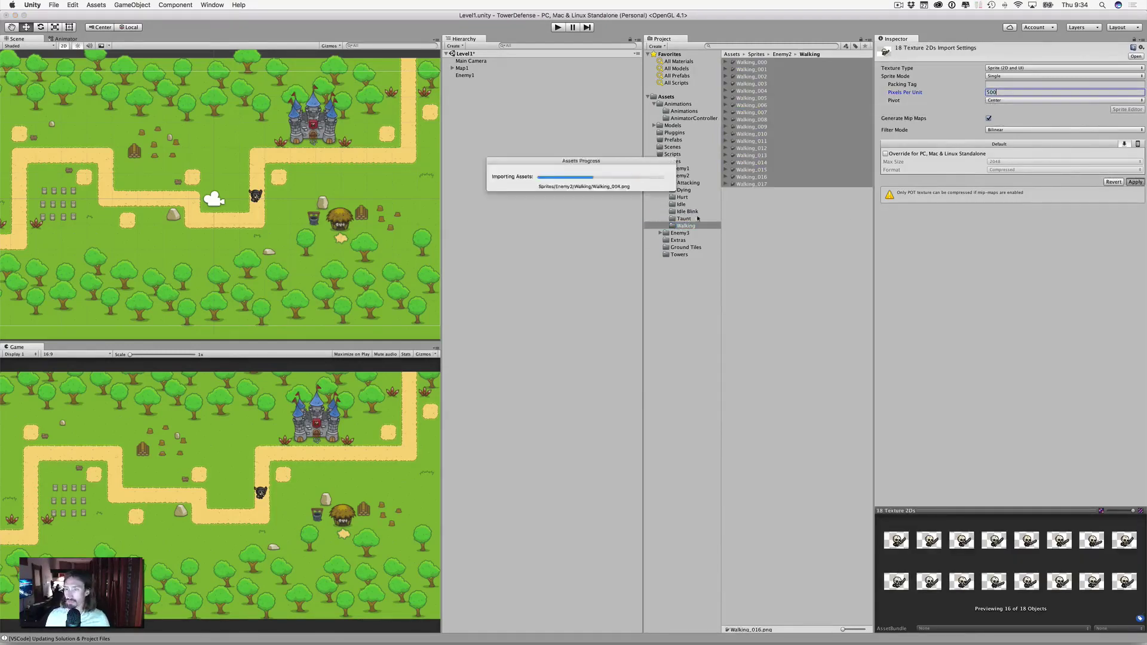
click(660, 176)
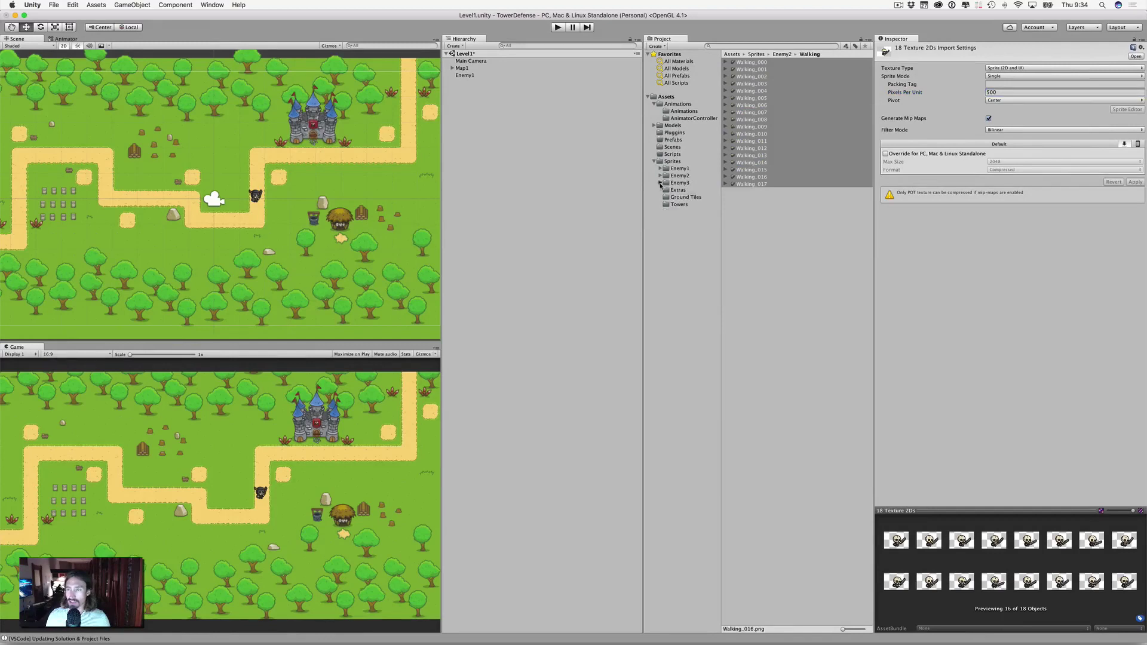
Set Pixels Per Unit to 500 for the Enemy3 sprite Attacking_011 and apply the import settings
click(660, 183)
click(686, 190)
click(752, 63)
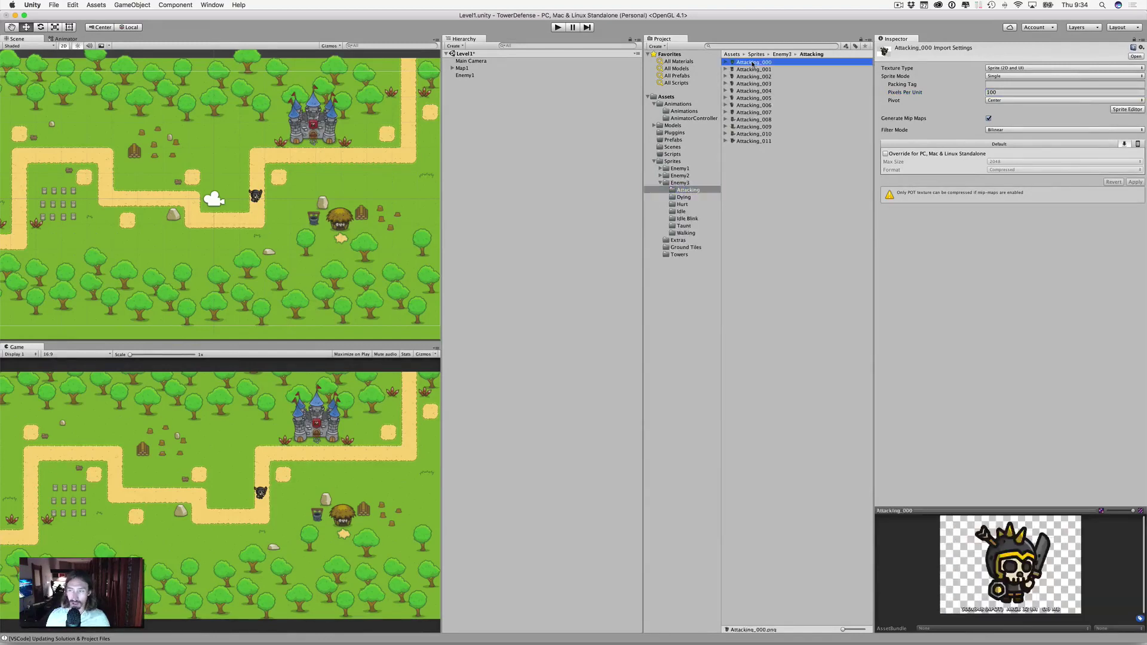
click(753, 141)
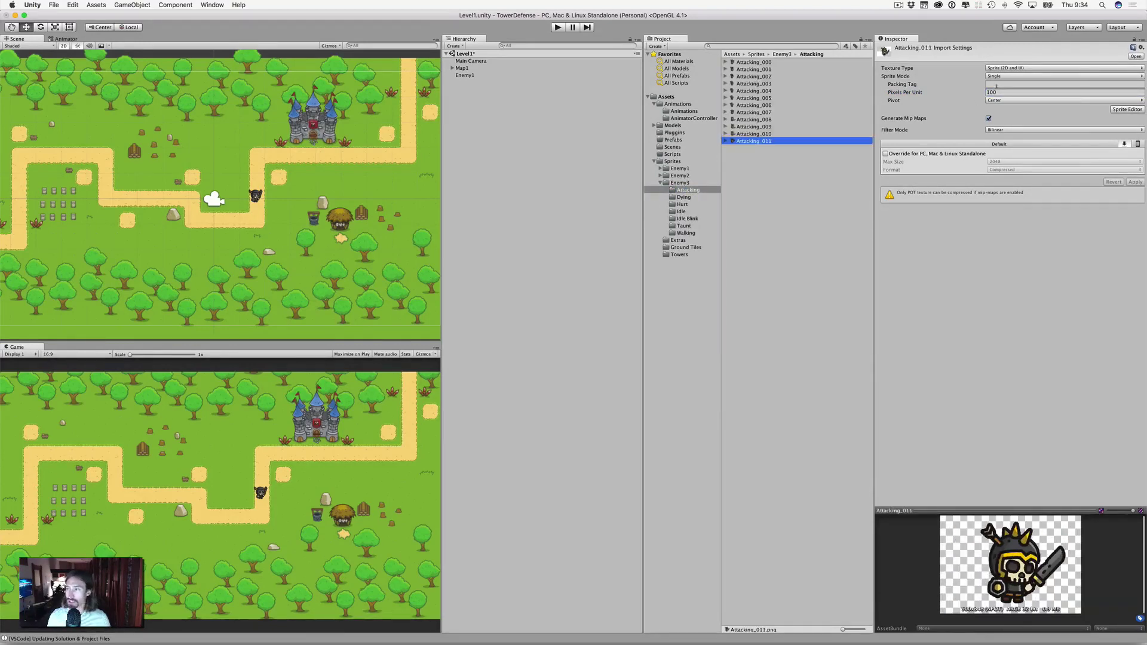
click(1004, 92)
text(500)
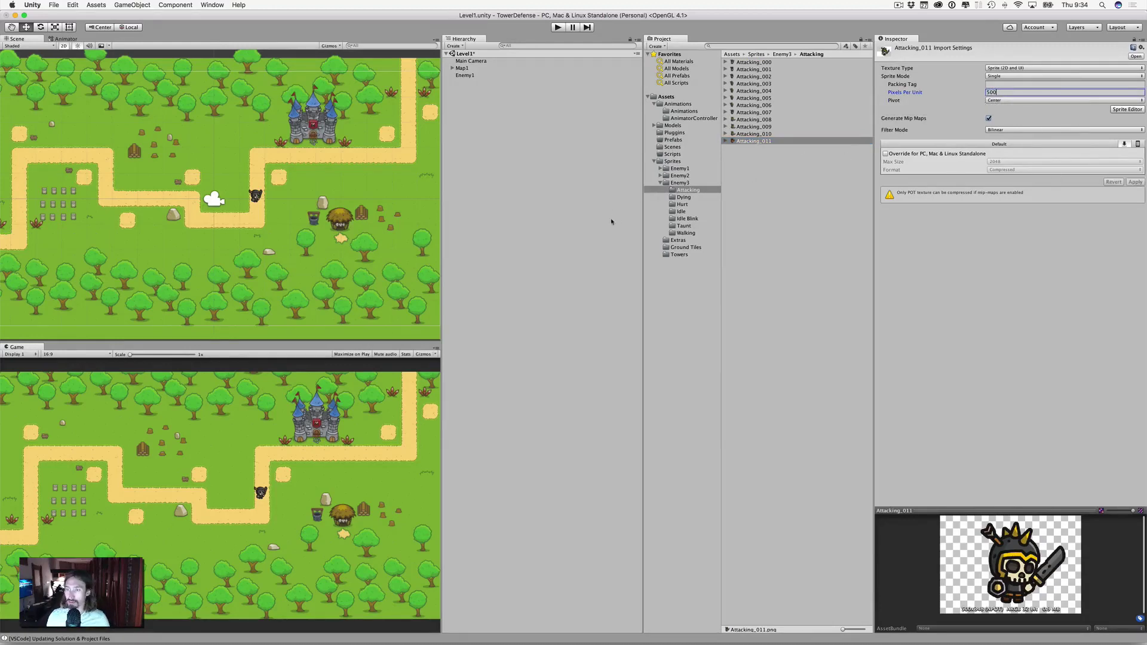
Set Pixels Per Unit to 500 for the Enemy3 sprites Dying_000 to Dying_014 and apply the import settings
click(684, 197)
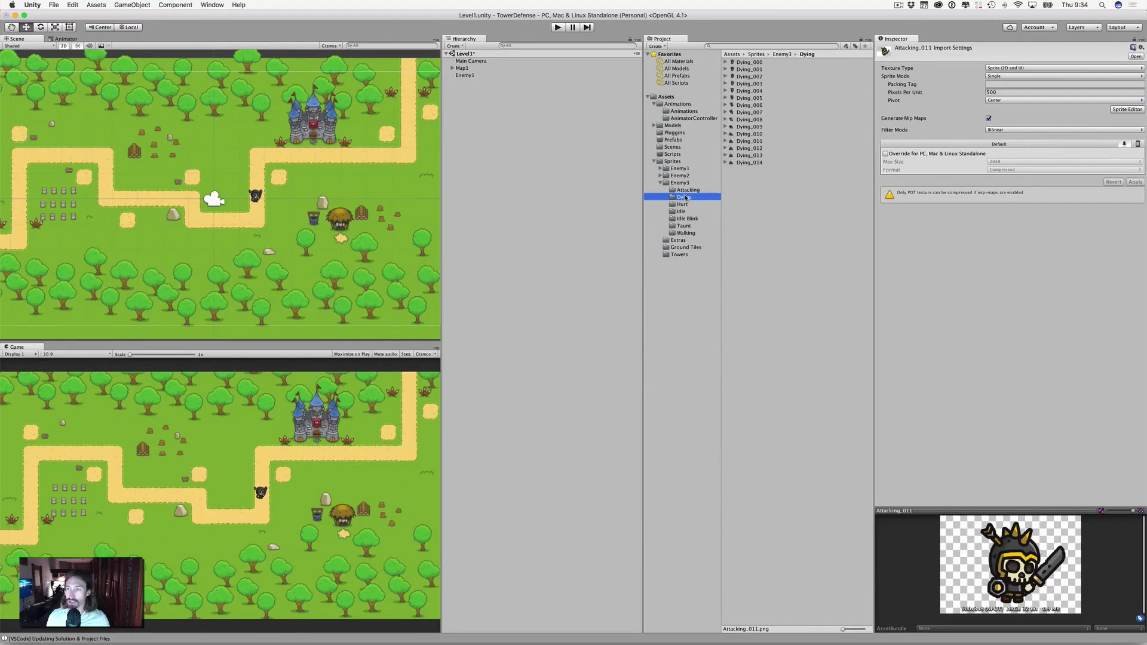
click(746, 62)
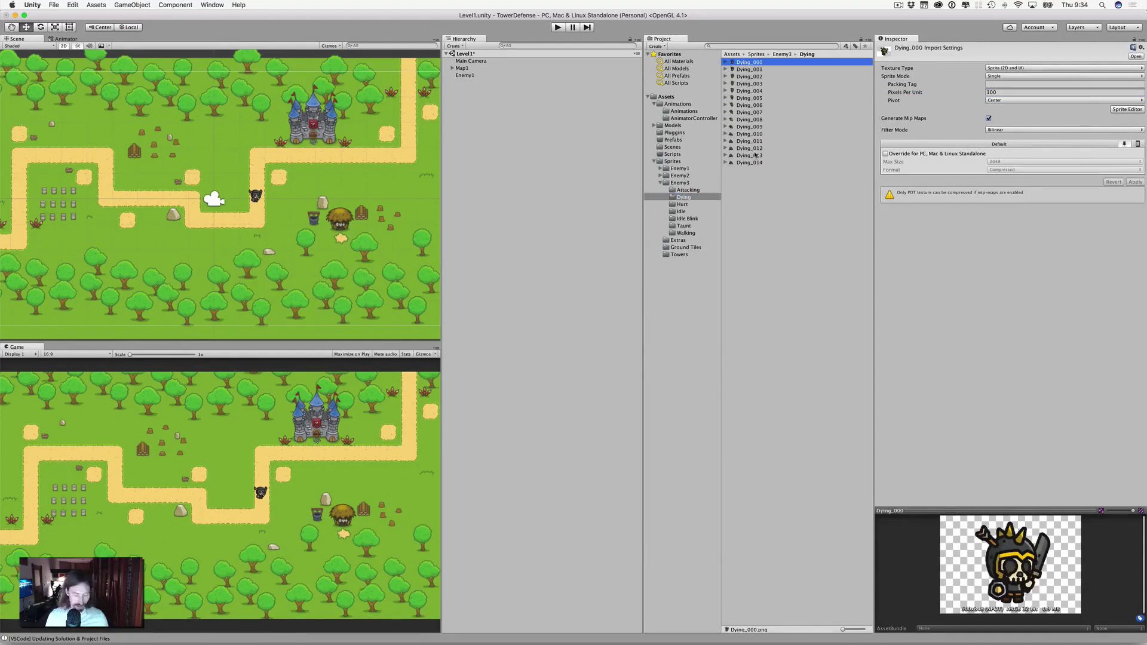
shift+click(751, 162)
click(942, 96)
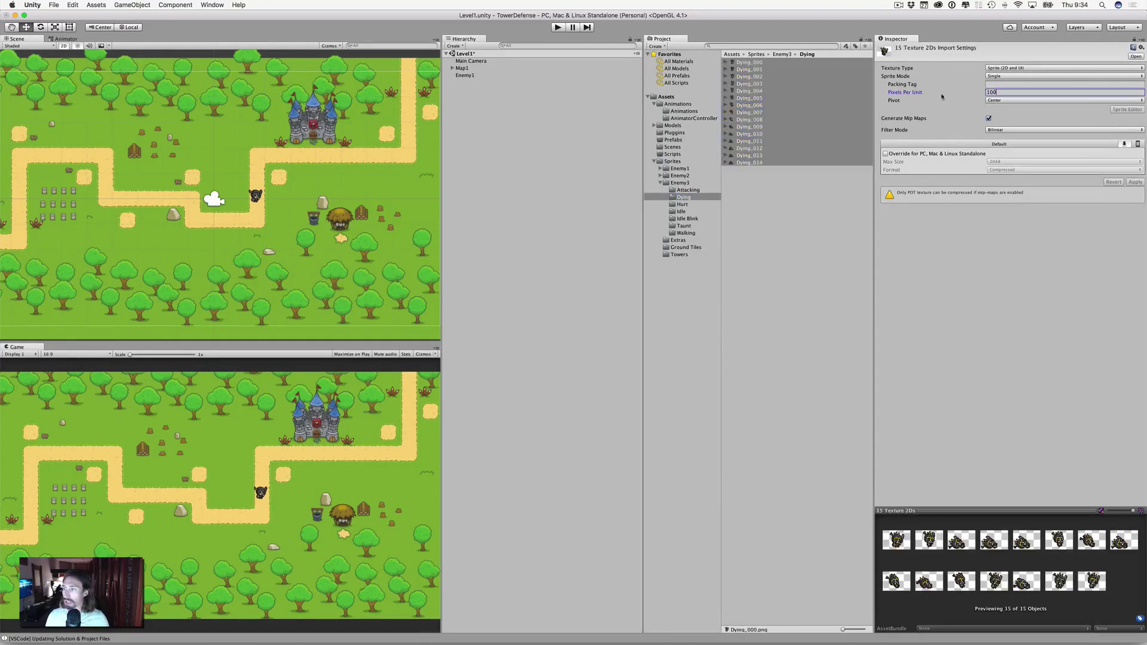
click(953, 90)
text(50)
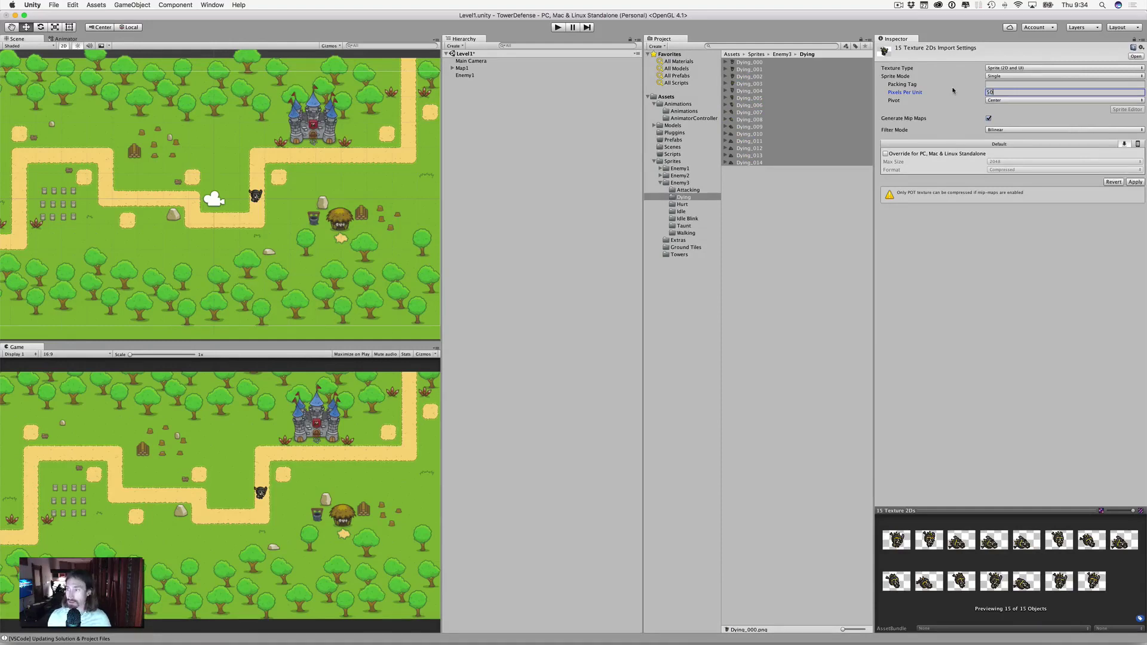
click(1135, 182)
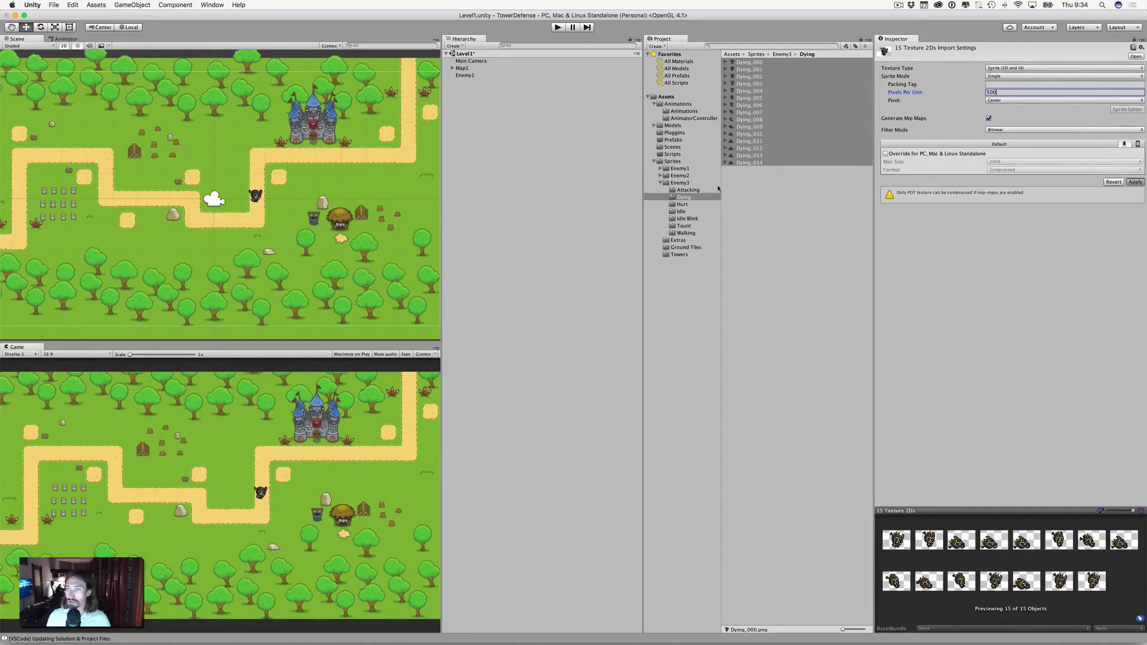
Set Pixels Per Unit to 500 for the Enemy3 sprites Hurt_000 to Hurt_011 and apply the import settings
click(682, 205)
click(747, 63)
shift+click(747, 141)
click(979, 92)
text(500)
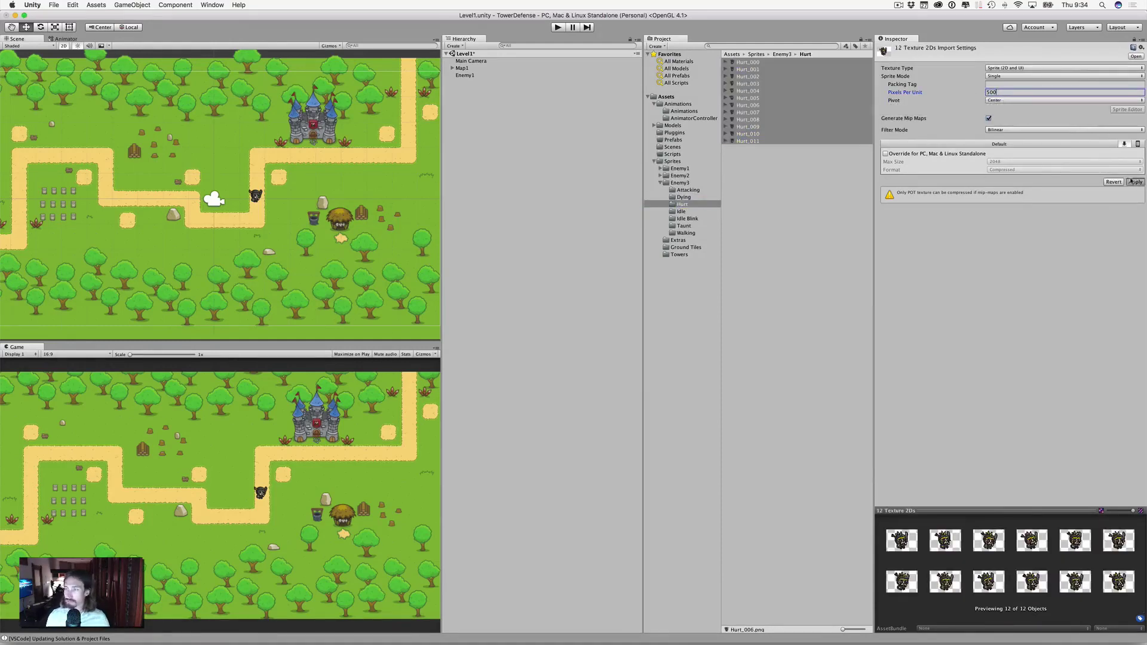
click(1135, 182)
Set Pixels Per Unit to 500 for the Enemy3 sprites Idle_000 to Idle_011 and apply the import settings
click(681, 211)
click(747, 62)
shift+click(747, 141)
click(973, 92)
text(500)
click(1135, 182)
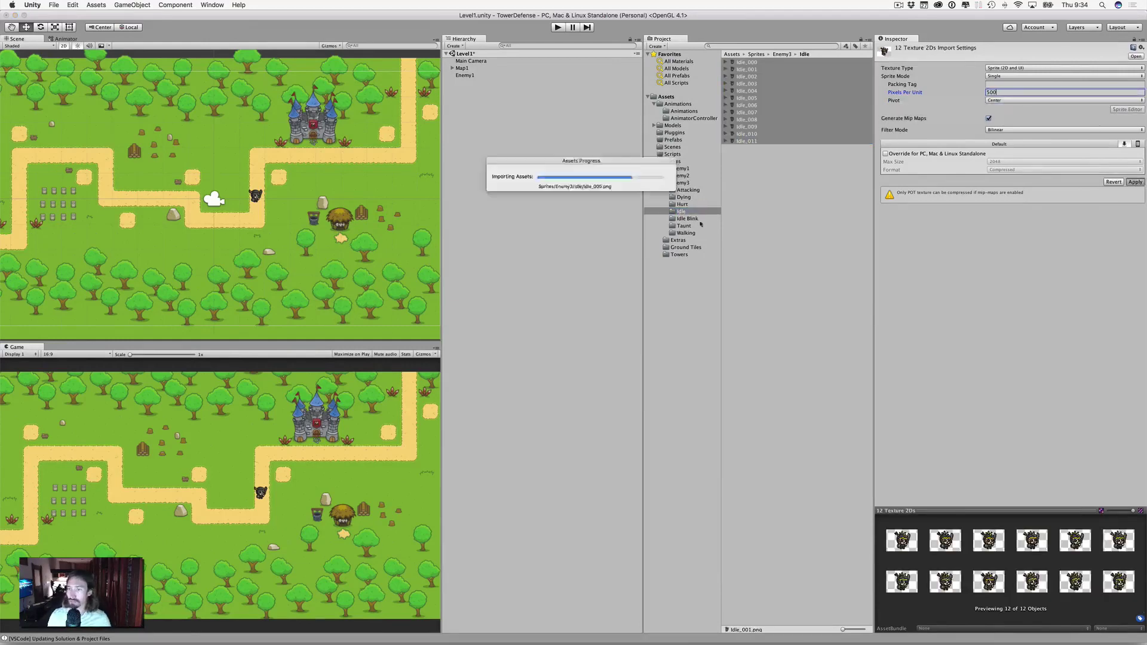
Set Pixels Per Unit to 500 for the Enemy3 sprites Idle Blink_000 to Idle Blink_011 and apply the import settings
click(687, 219)
click(753, 62)
shift+click(753, 141)
click(973, 93)
text(500)
click(1134, 182)
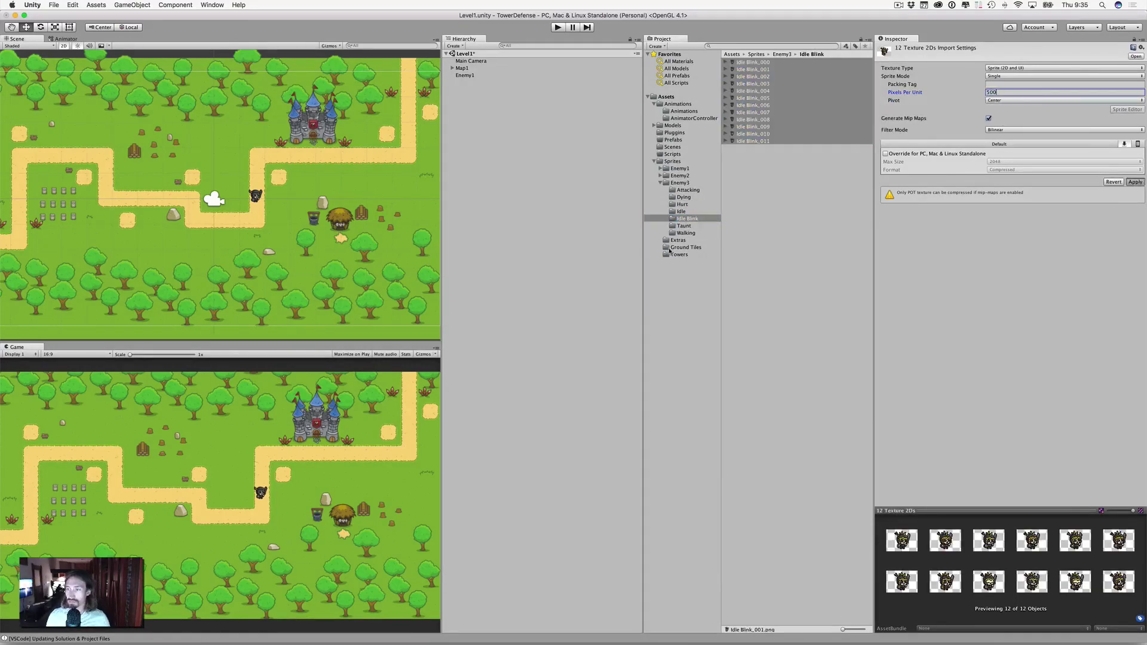
Set Pixels Per Unit to 500 for the Enemy3 sprites Taunt_000 to Taunt_017 and apply the import settings
click(684, 226)
click(749, 63)
shift+click(750, 184)
click(1039, 92)
text(500)
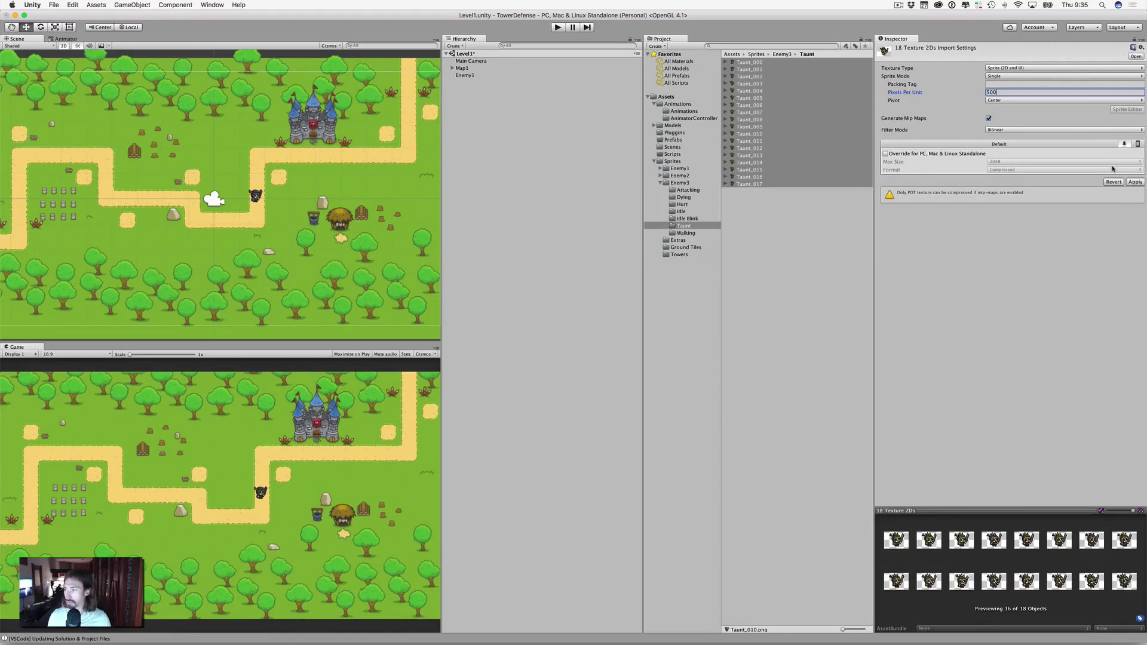
click(1135, 182)
Set and apply 500 Pixels Per Unit for the Enemy3 sprites Walking_000 to Walking_017, and collapse the Enemy3 sprite folder
click(686, 233)
click(752, 63)
shift+click(752, 184)
click(999, 92)
text(500)
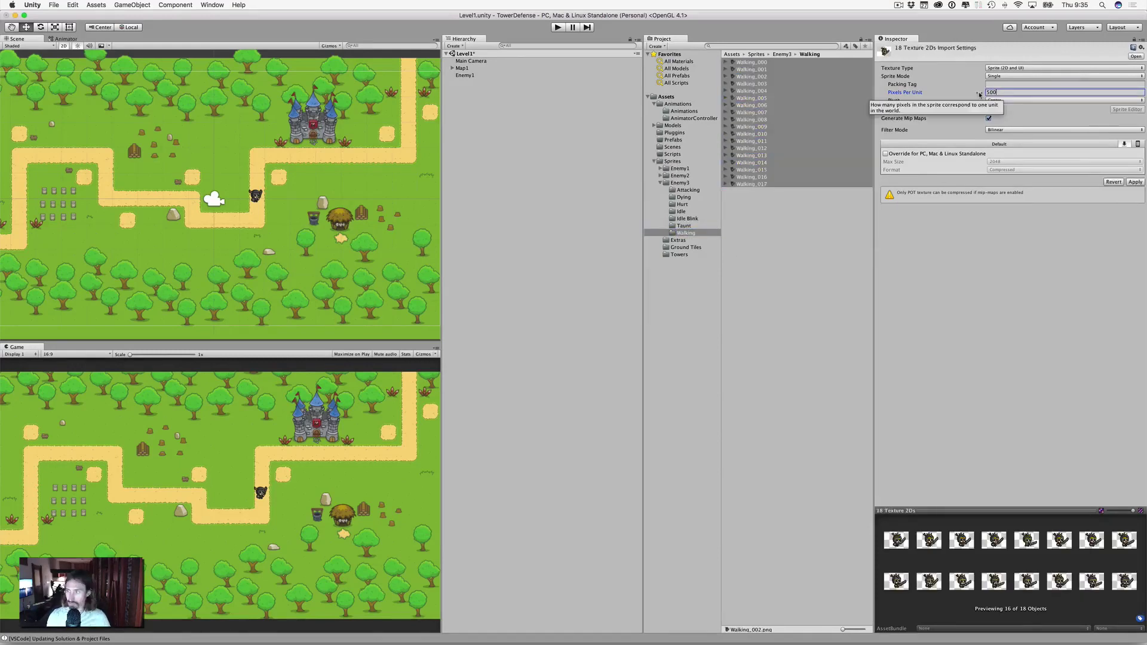
click(1135, 182)
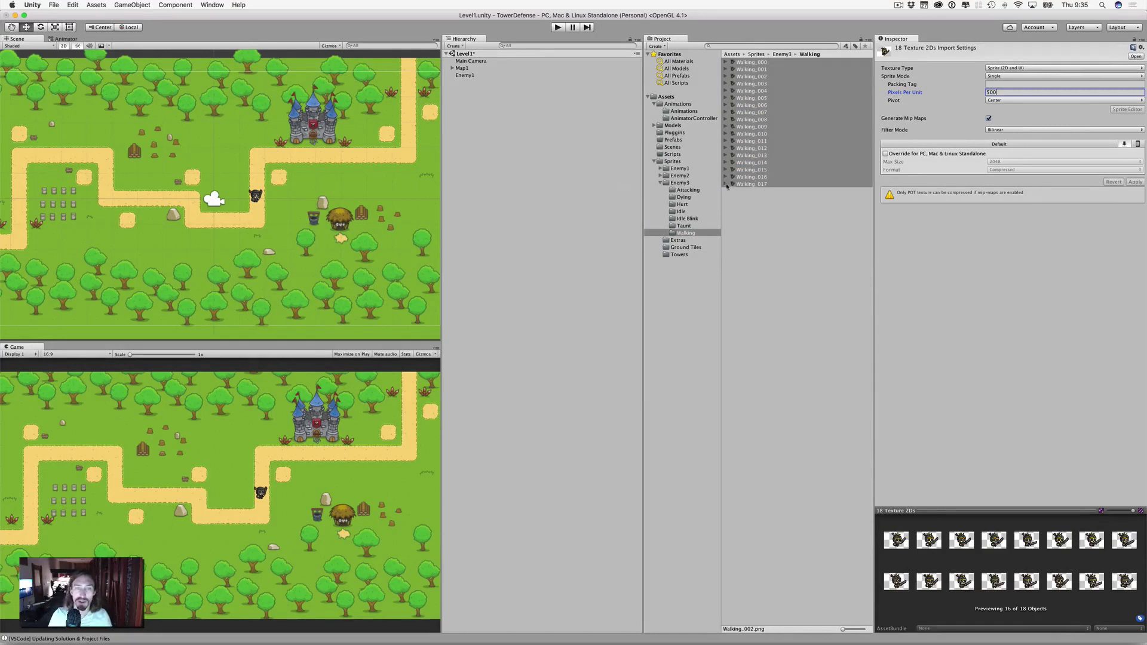
click(661, 184)
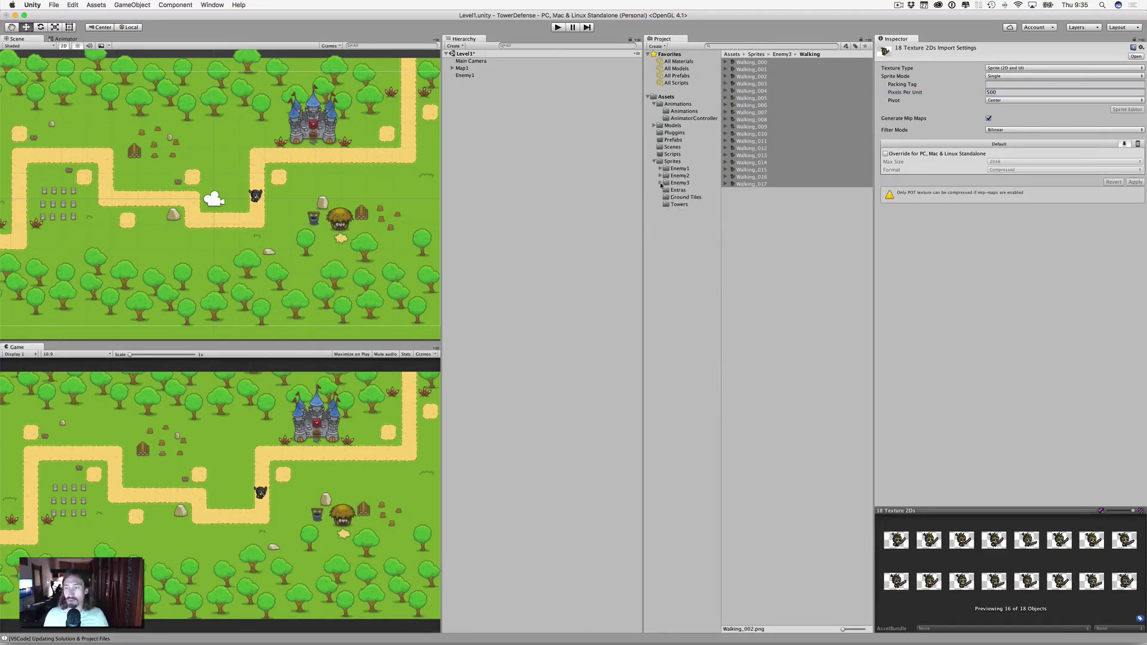
Locate the animator controller assigned to Enemy1 and save the Enemy1 object as a prefab in the Prefabs folder
click(465, 75)
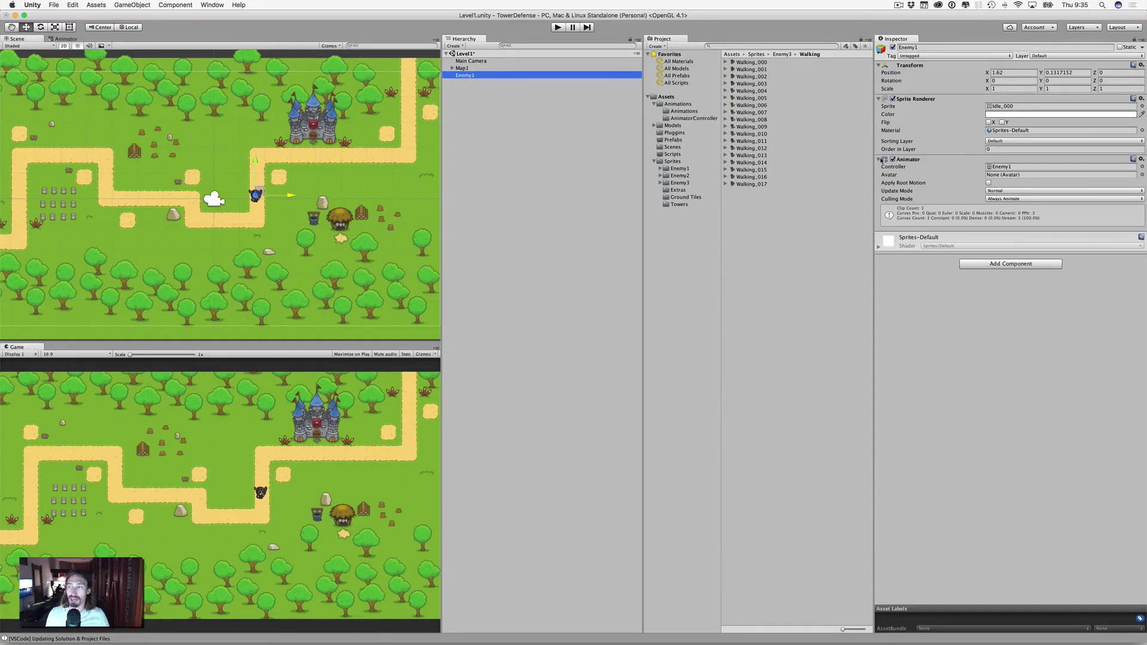
click(1010, 167)
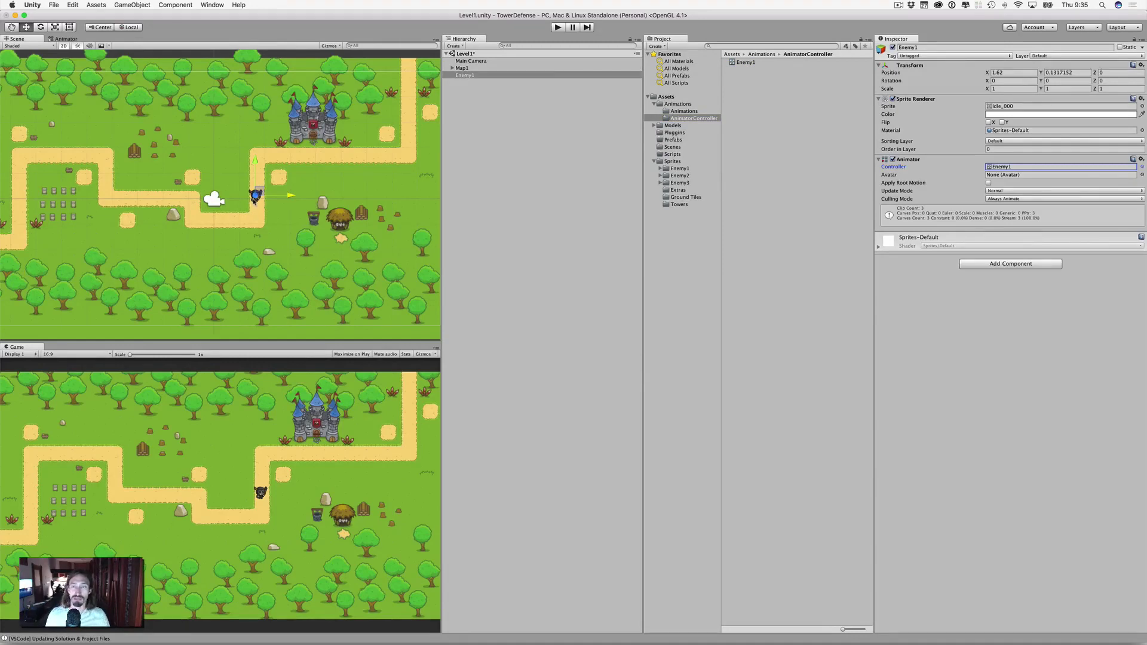
click(466, 76)
drag(466, 76, 669, 141)
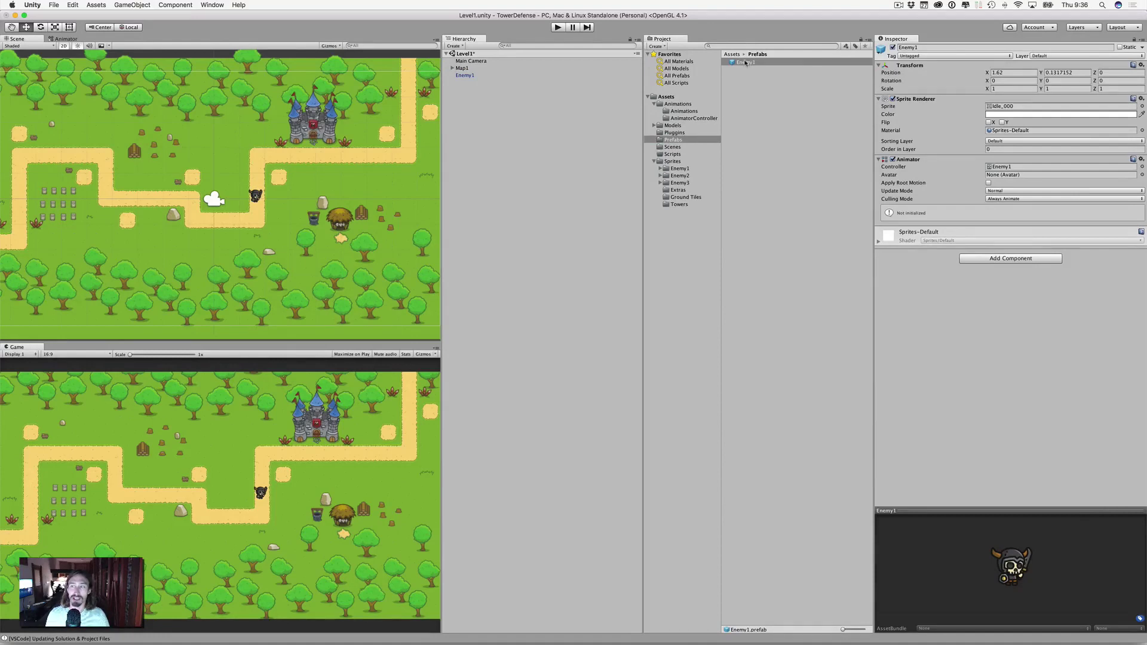
click(761, 90)
Delete the Enemy1 object from the Level1 scene and select the Enemy1 prefab
click(466, 76)
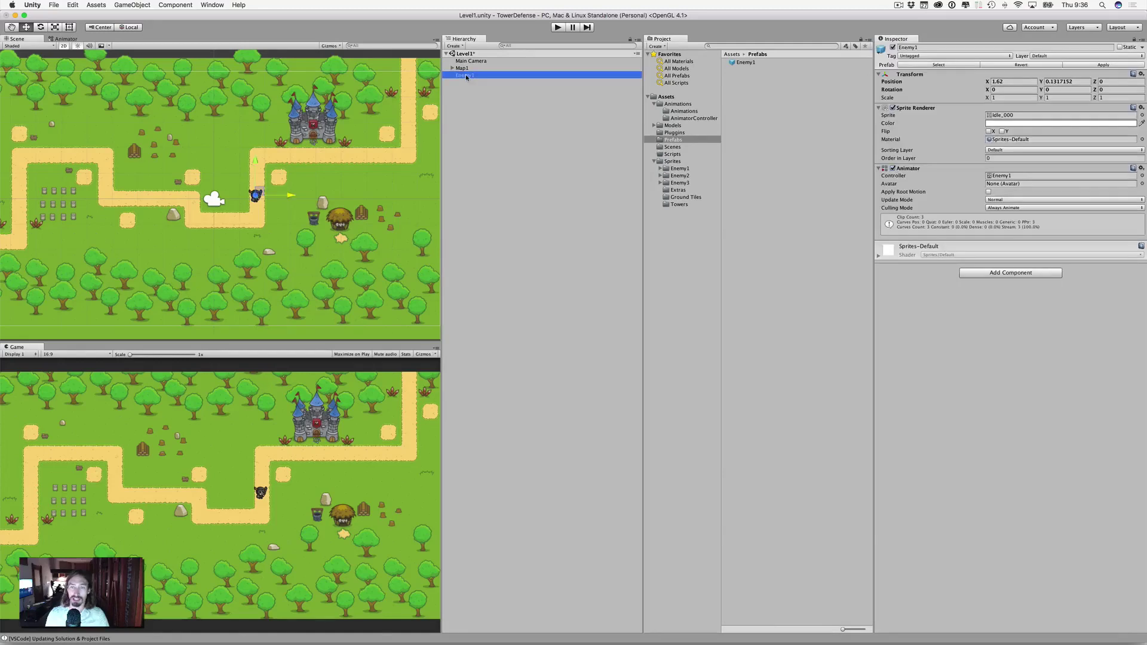
click(464, 84)
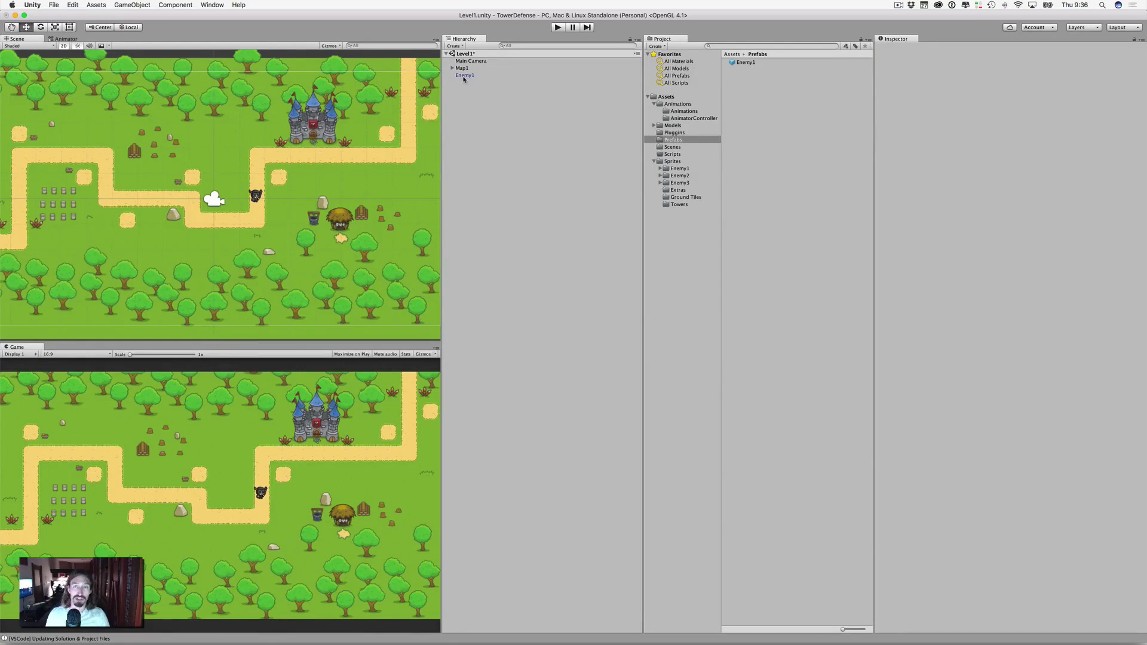
click(466, 76)
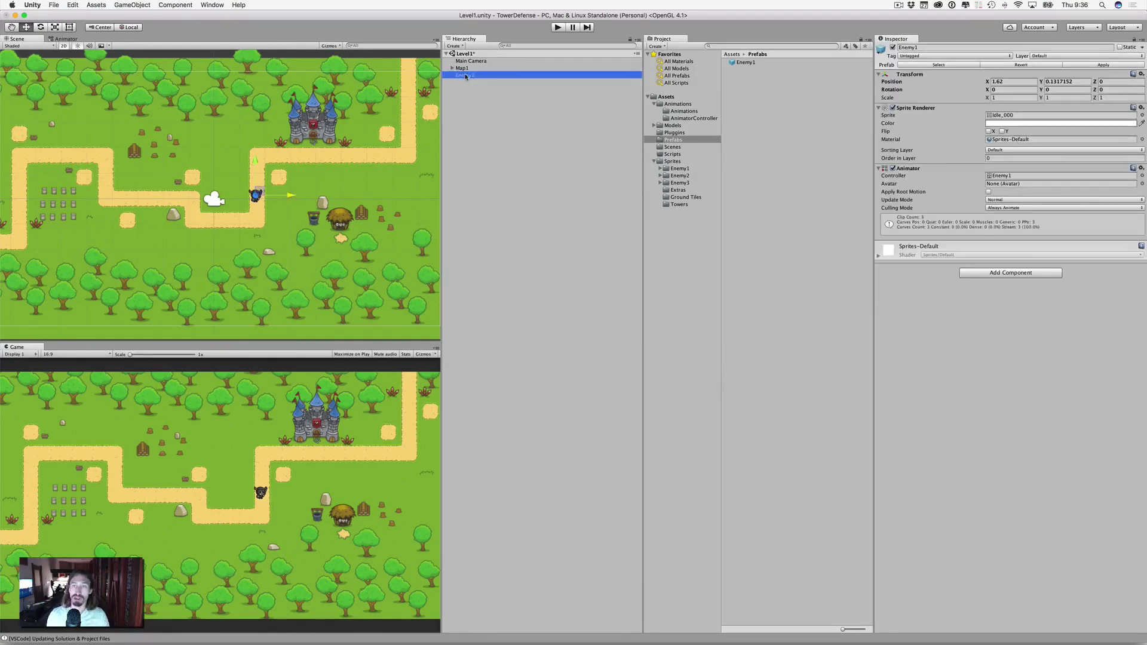
key(super+BackSpace)
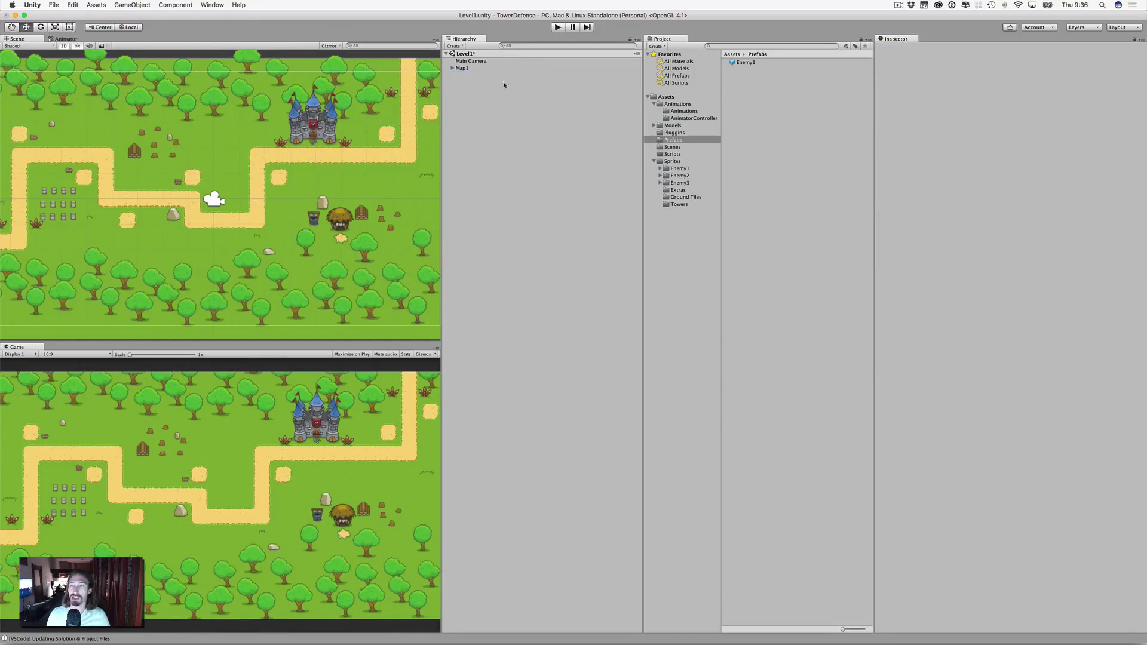
click(747, 63)
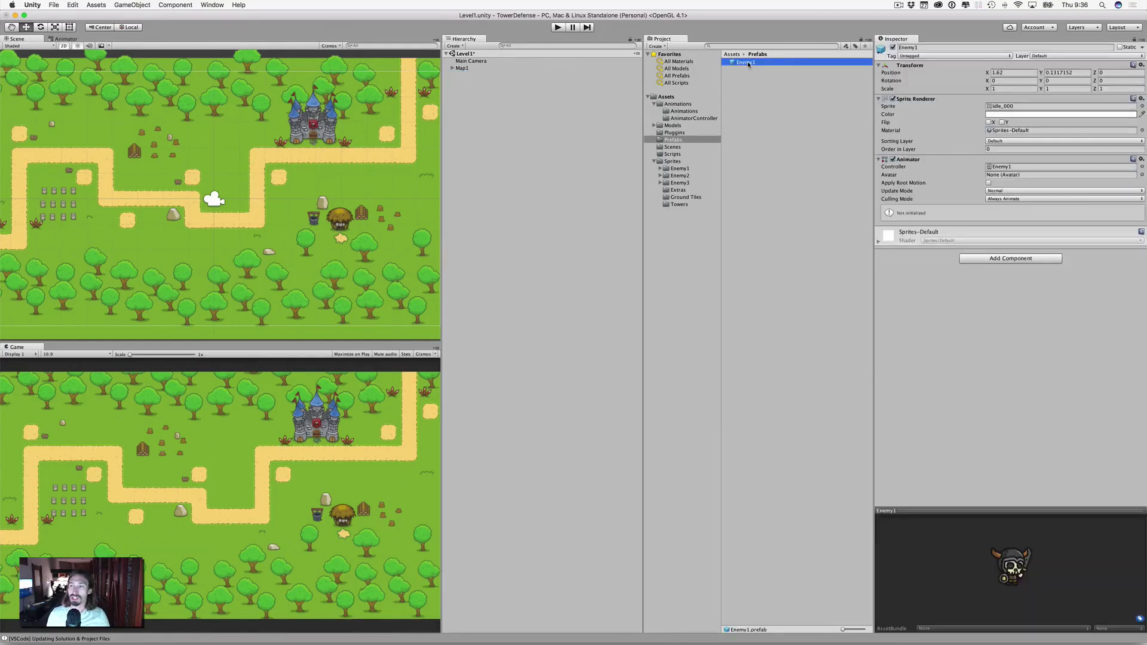
Place an Enemy1 prefab instance on the path corner near the castle in Level1 and collapse the Map1 hierarchy
drag(749, 64, 260, 155)
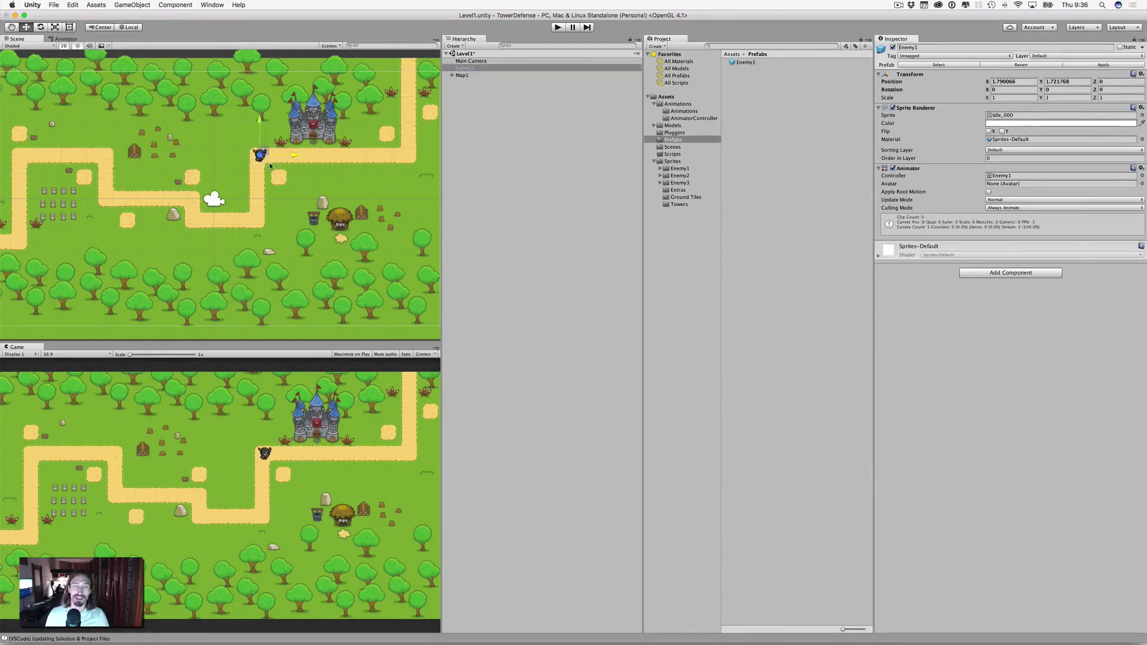
click(270, 165)
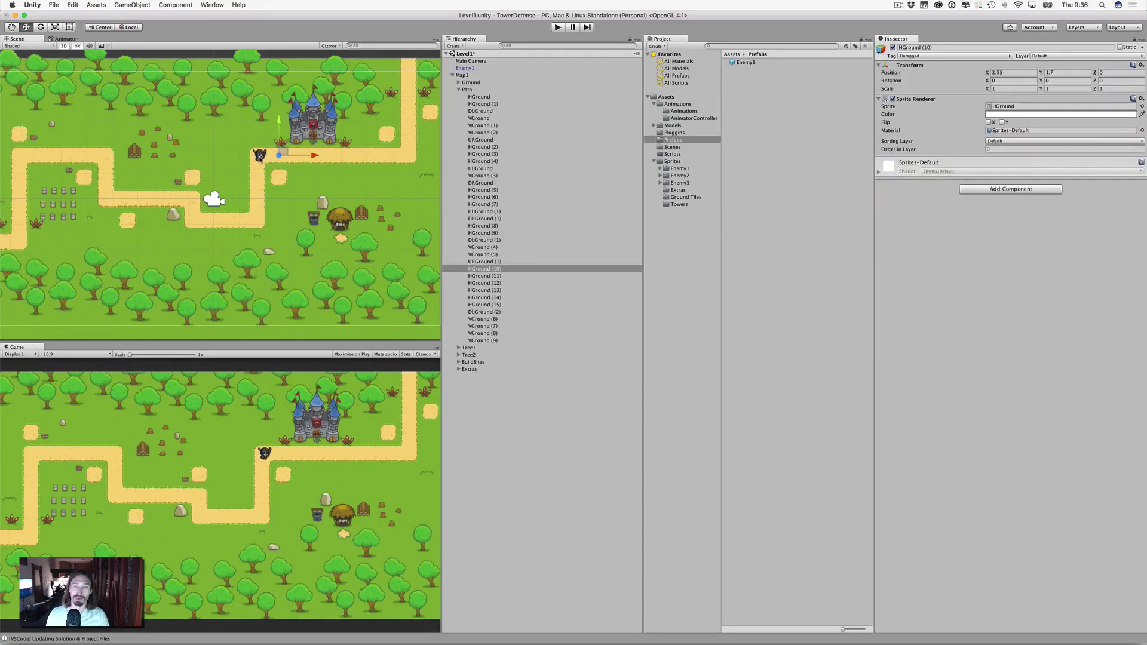
click(310, 162)
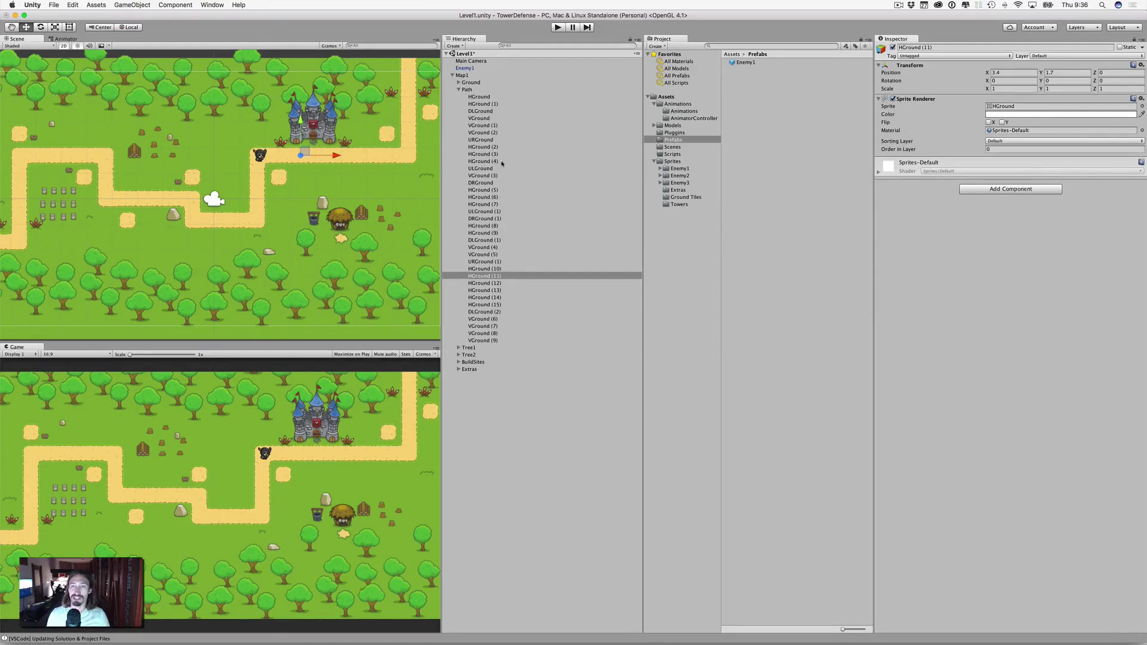
click(457, 89)
click(452, 75)
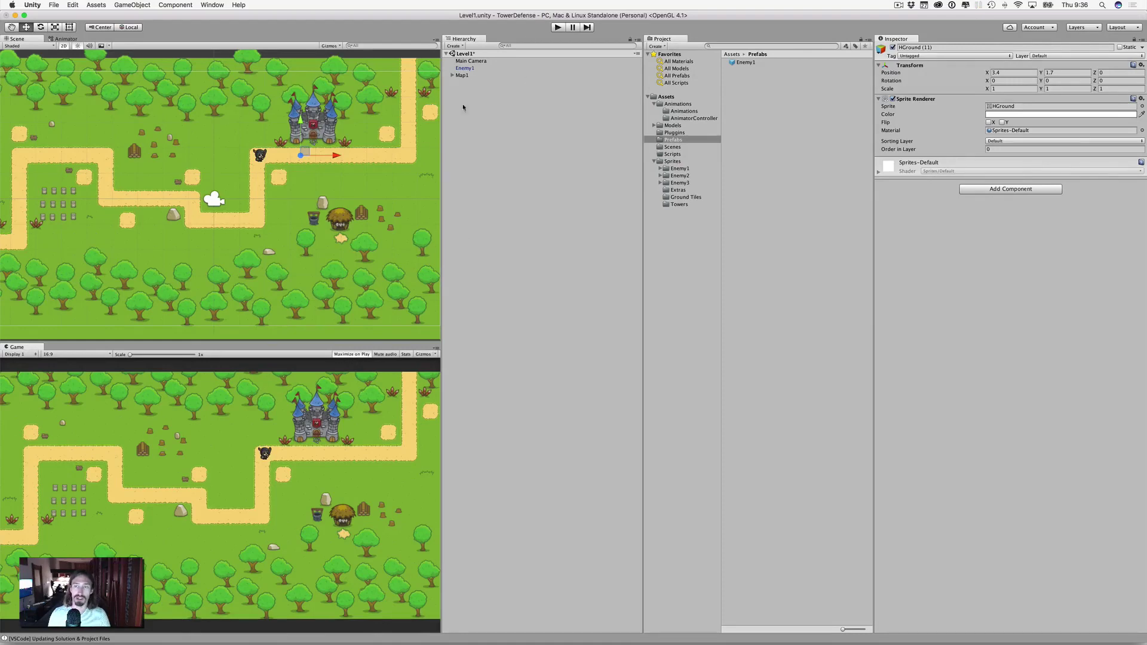
Play-test the Level1 scene with the Enemy1 instance, stop playback, and delete that instance from the scene
click(558, 27)
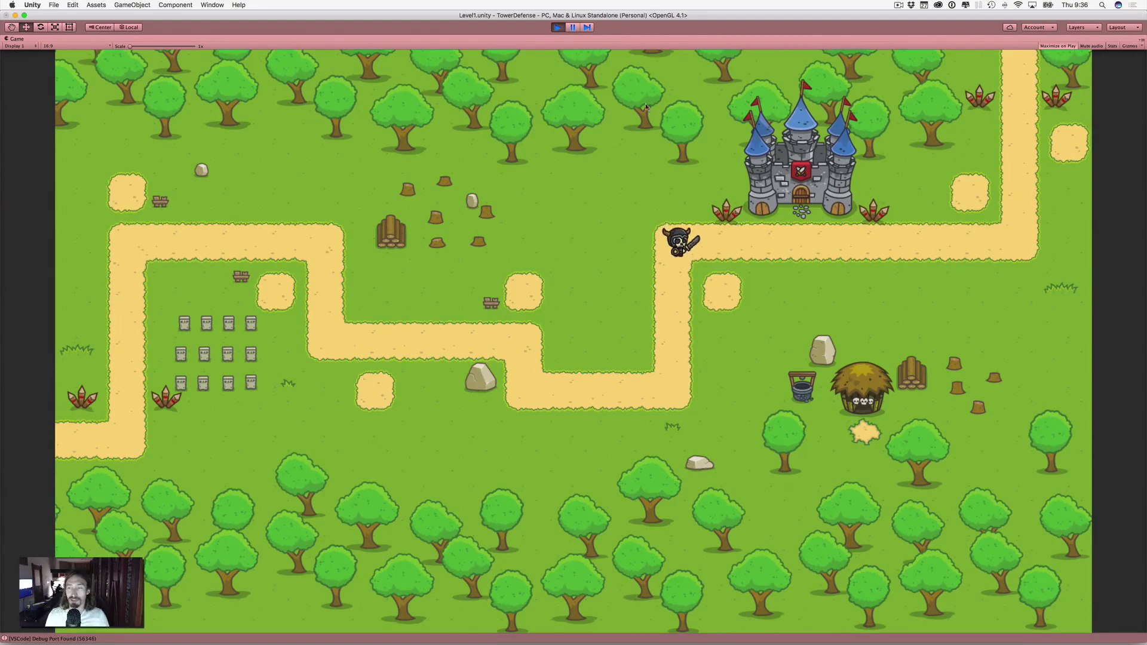
click(558, 27)
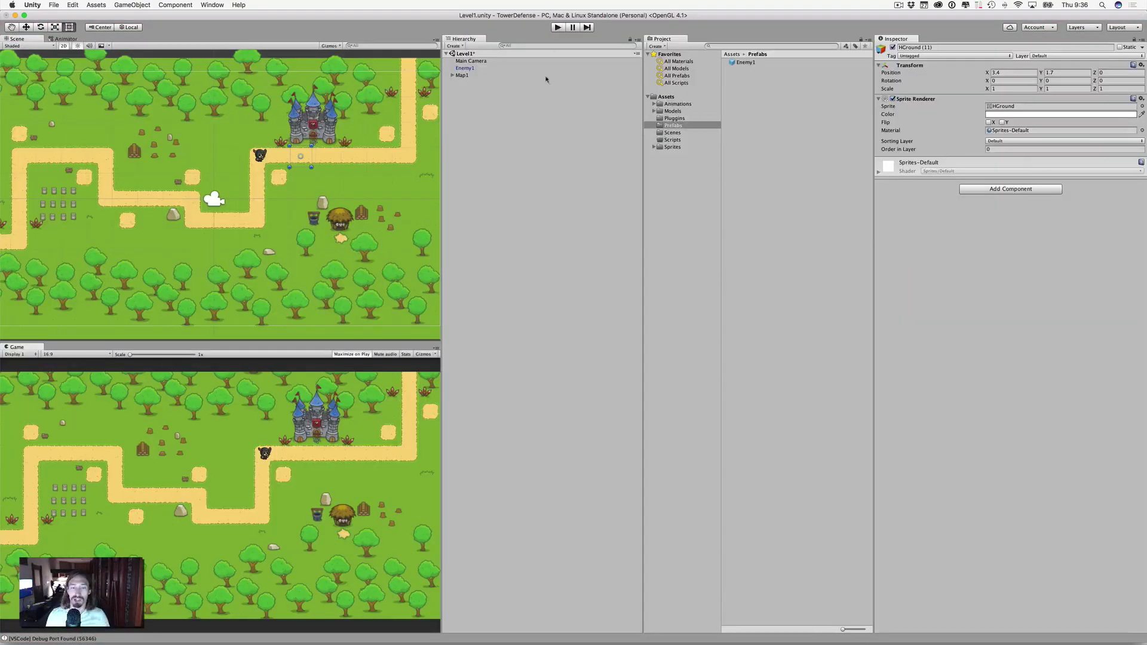
click(463, 68)
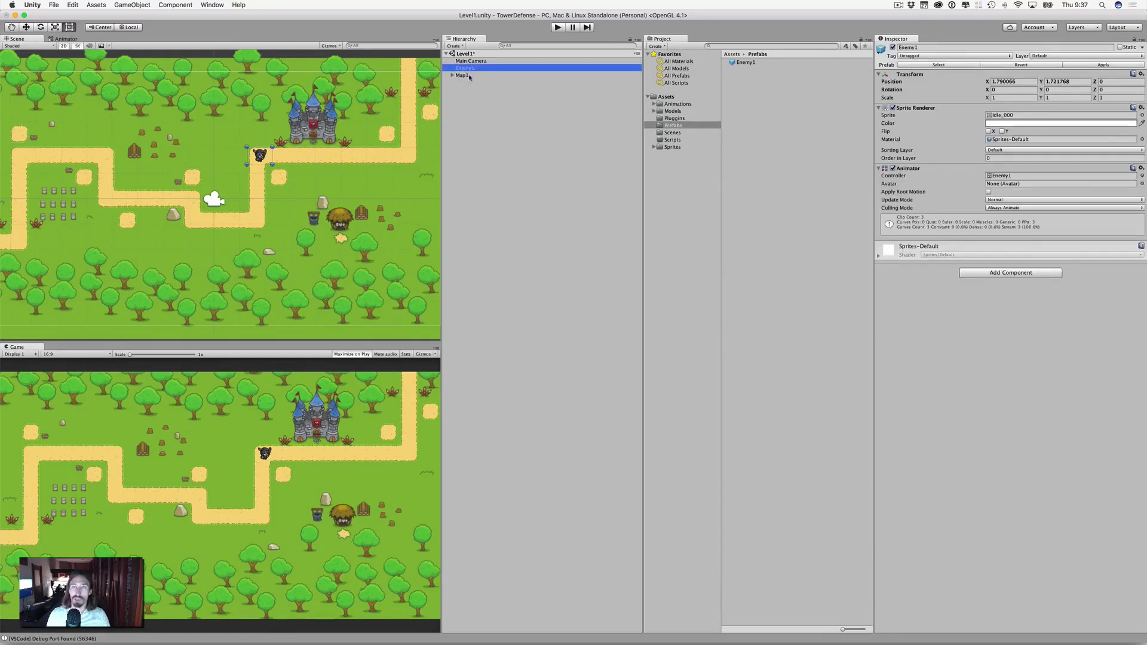
key(super+BackSpace)
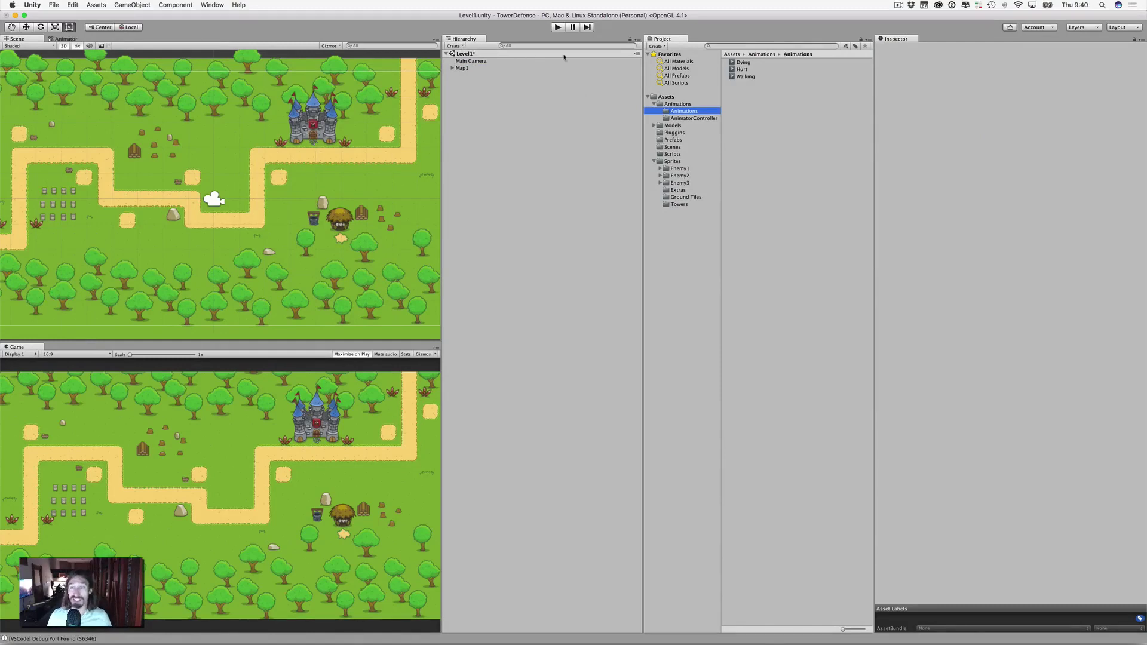
Create an empty game object in the Level1 scene and name it Enemy2
click(460, 46)
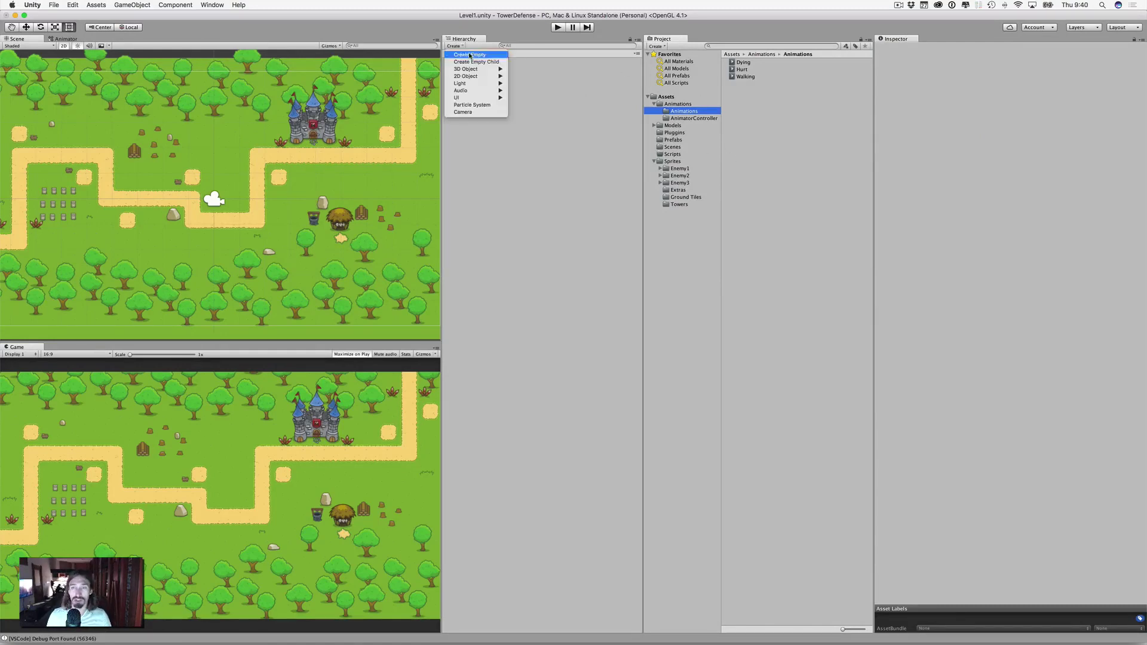
click(466, 54)
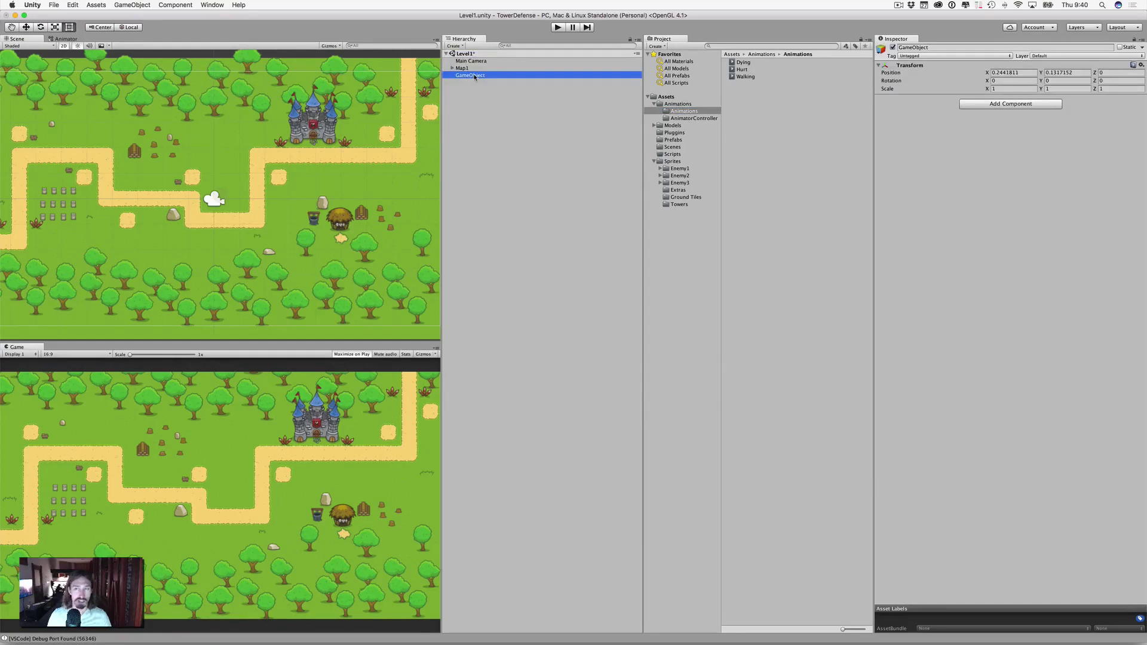
text(Ene)
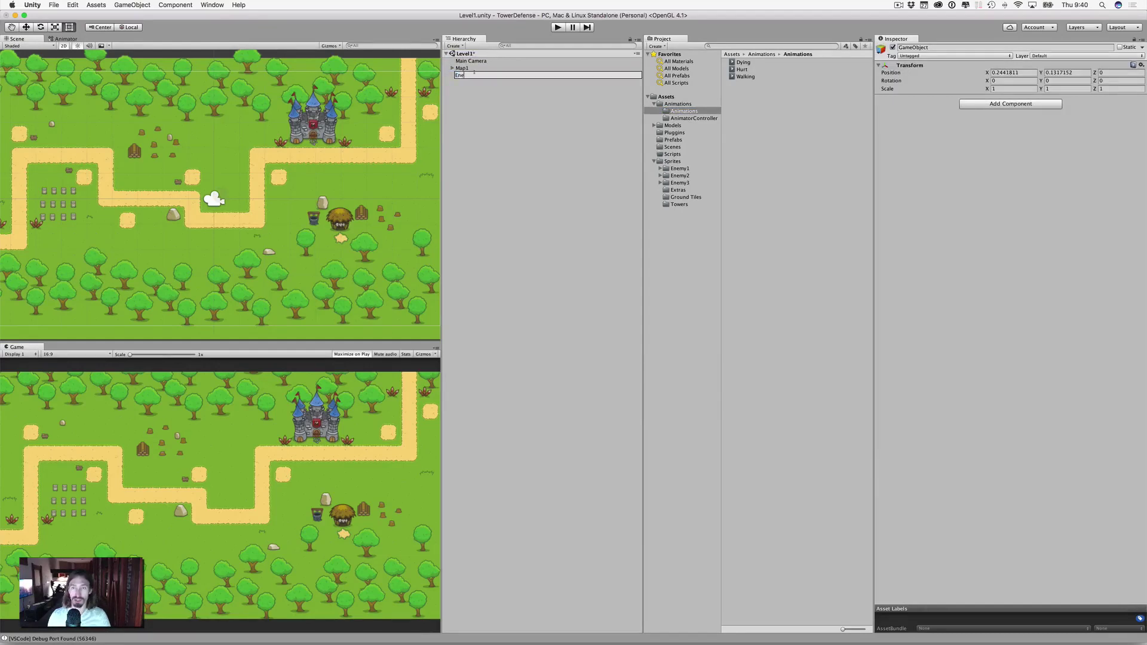
text(my2)
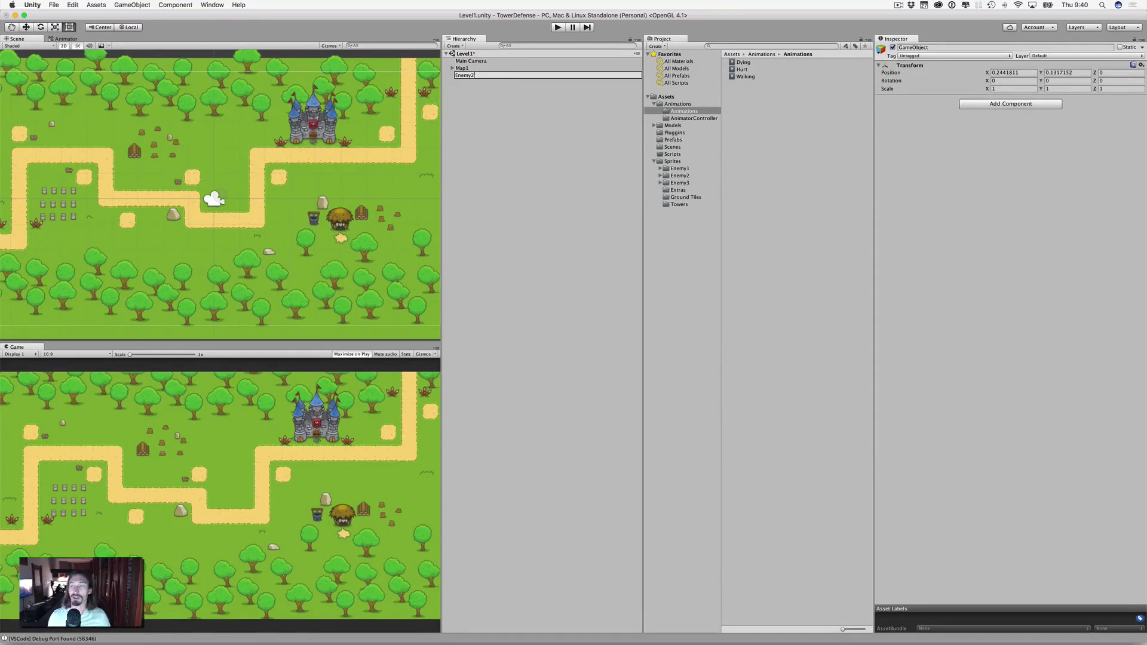
key(Return)
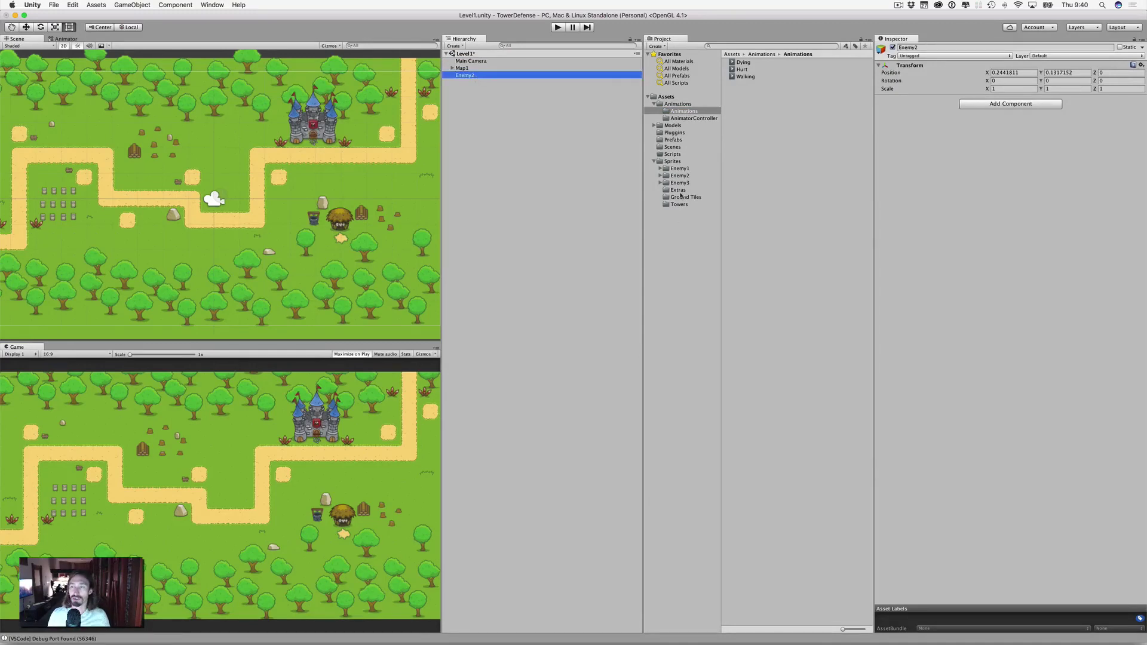
Assign the Enemy2 sprites Walking_000 to Walking_017 to the Enemy2 object as a new animation
click(661, 176)
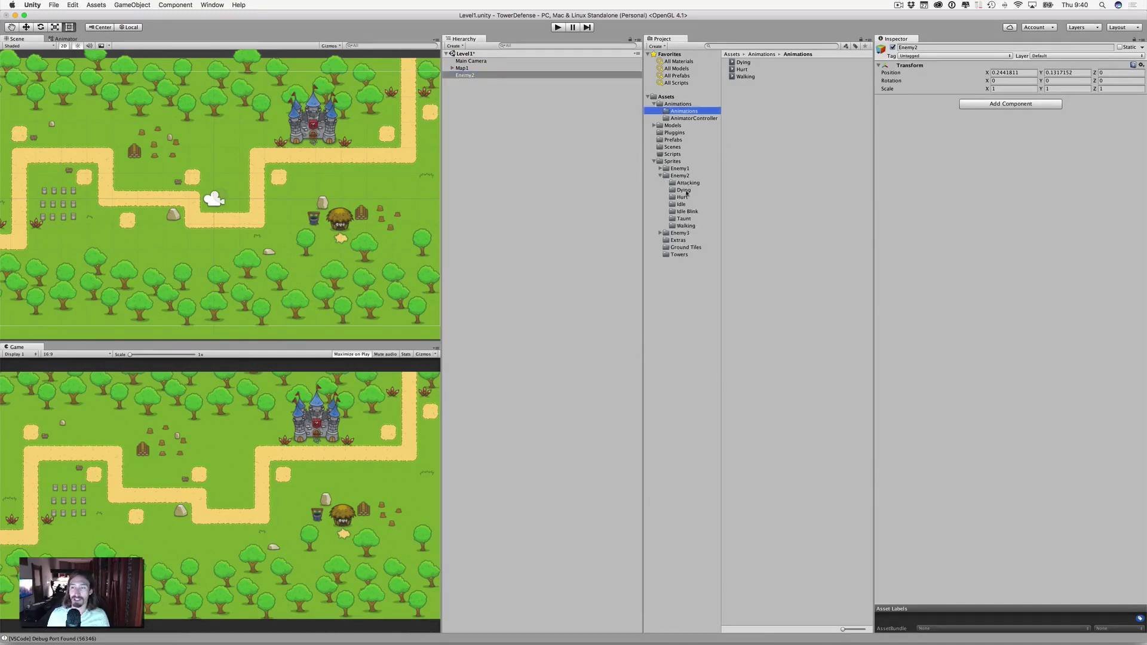
click(685, 227)
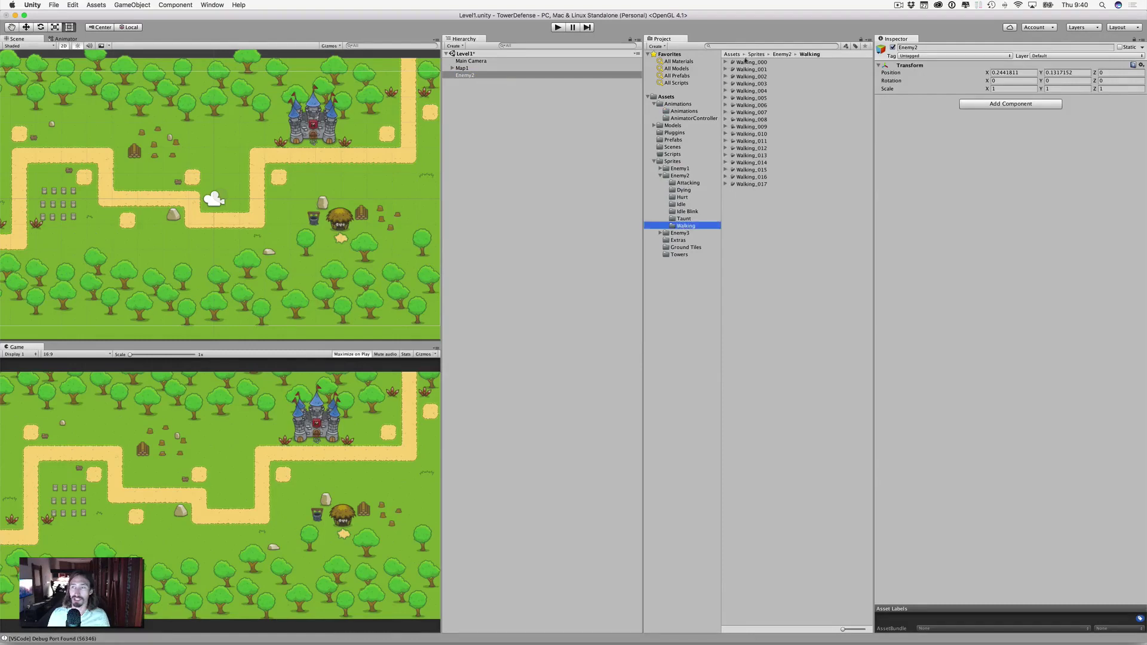
click(748, 63)
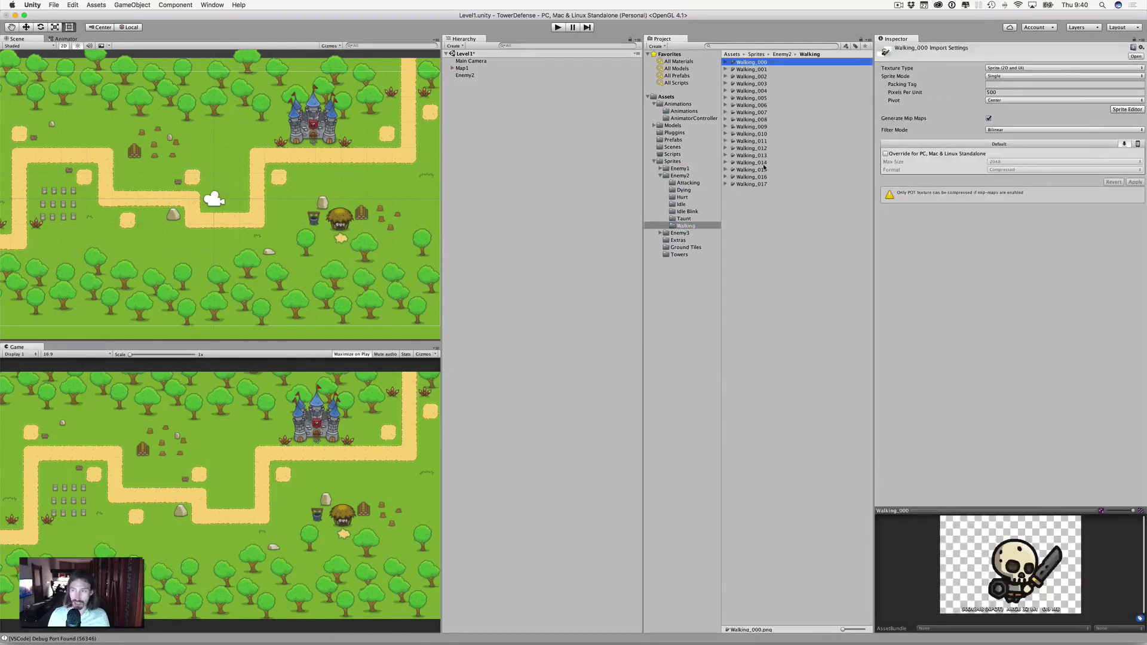
shift+click(754, 184)
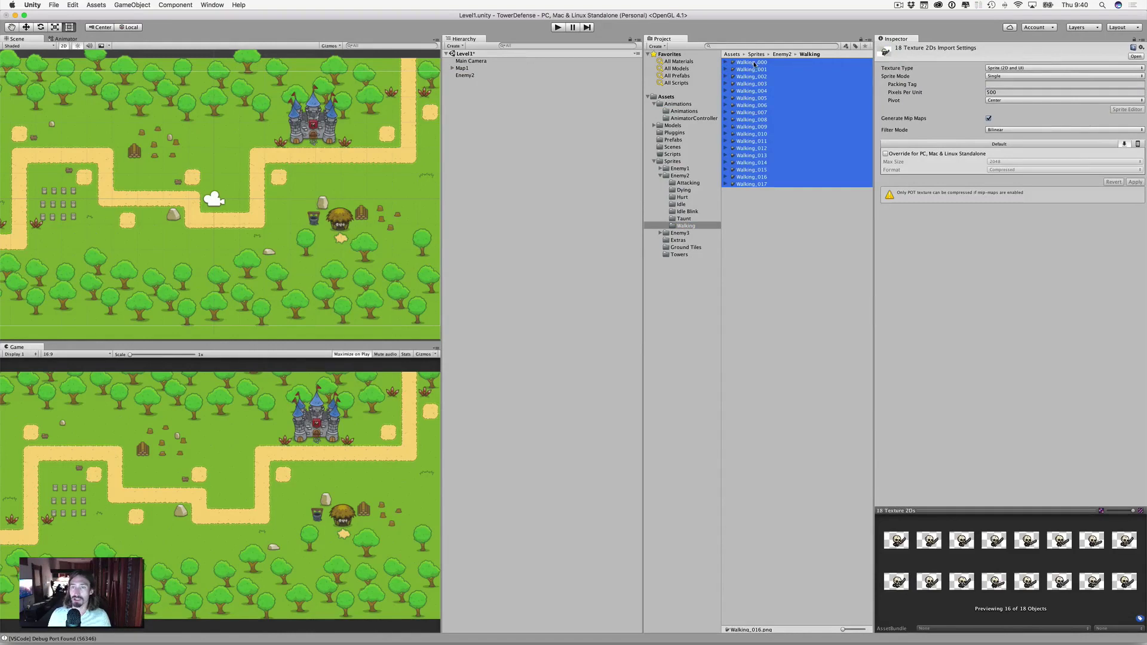
drag(754, 65, 475, 76)
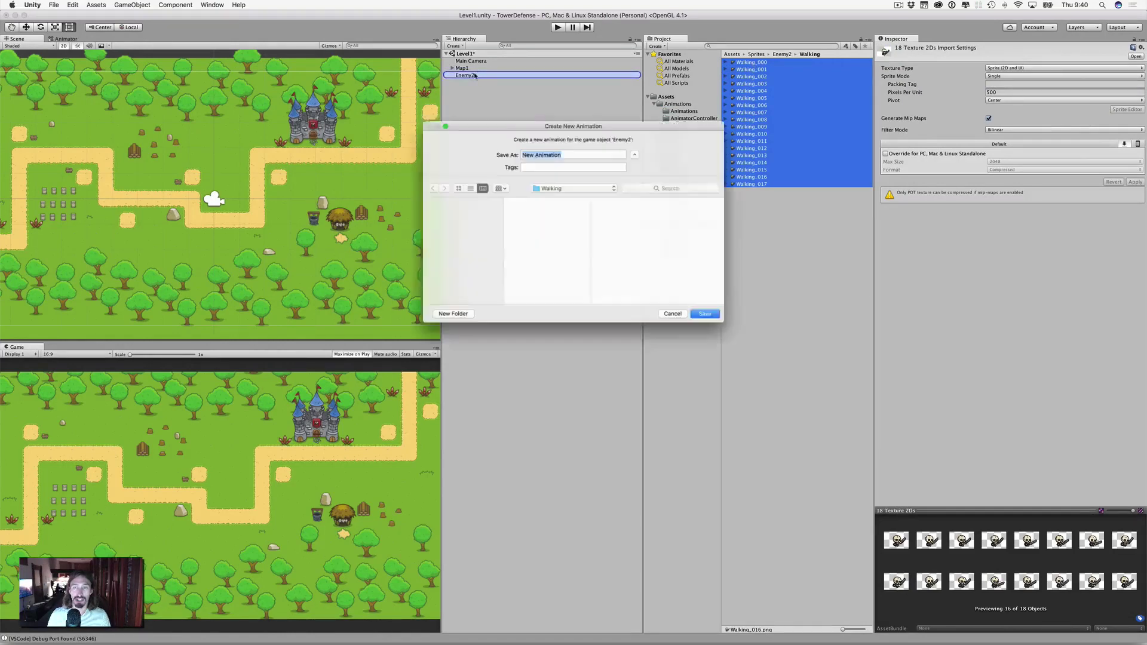
Save the new walking animation as Walking2 in the Animations subfolder of Assets/Animations
text(Walking2)
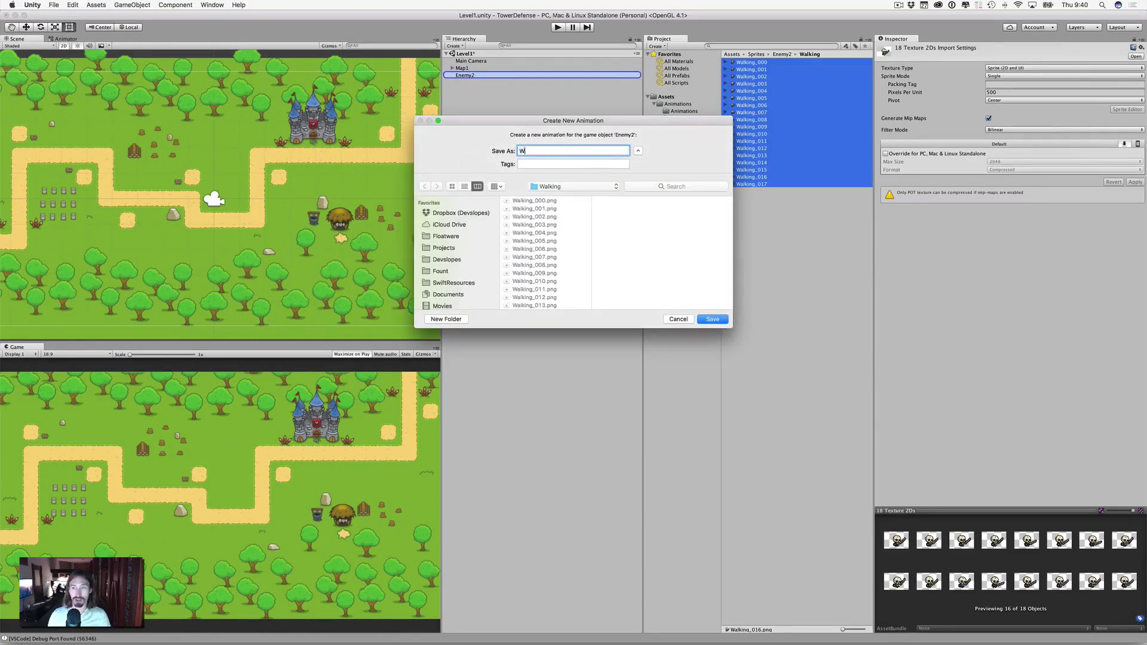
click(638, 152)
click(638, 152)
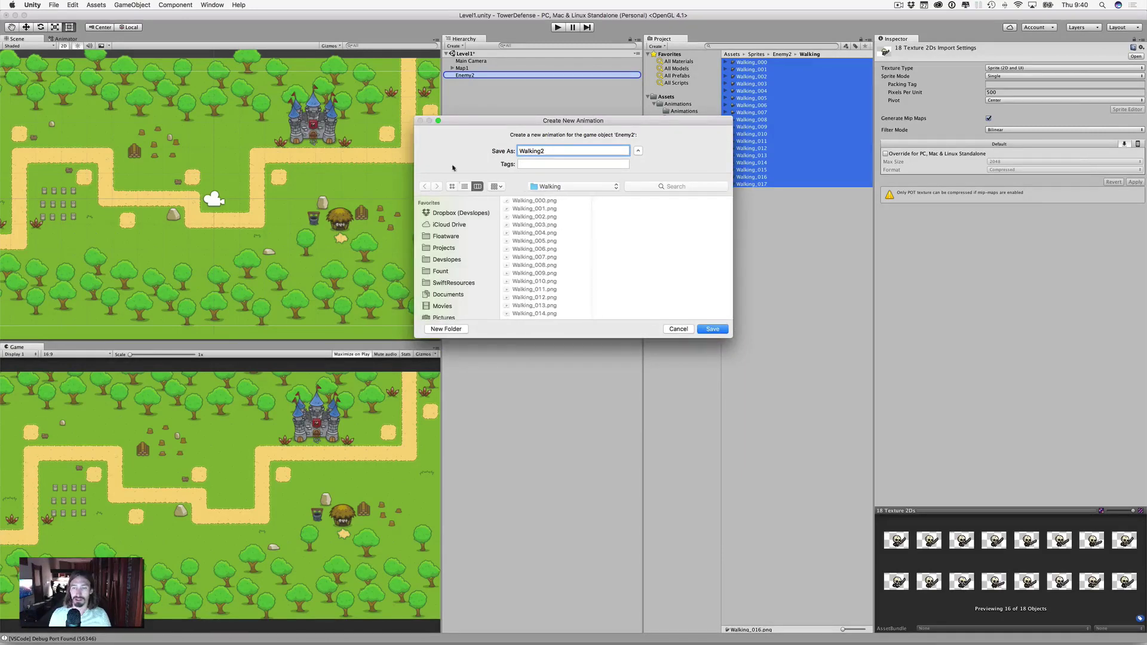
click(562, 188)
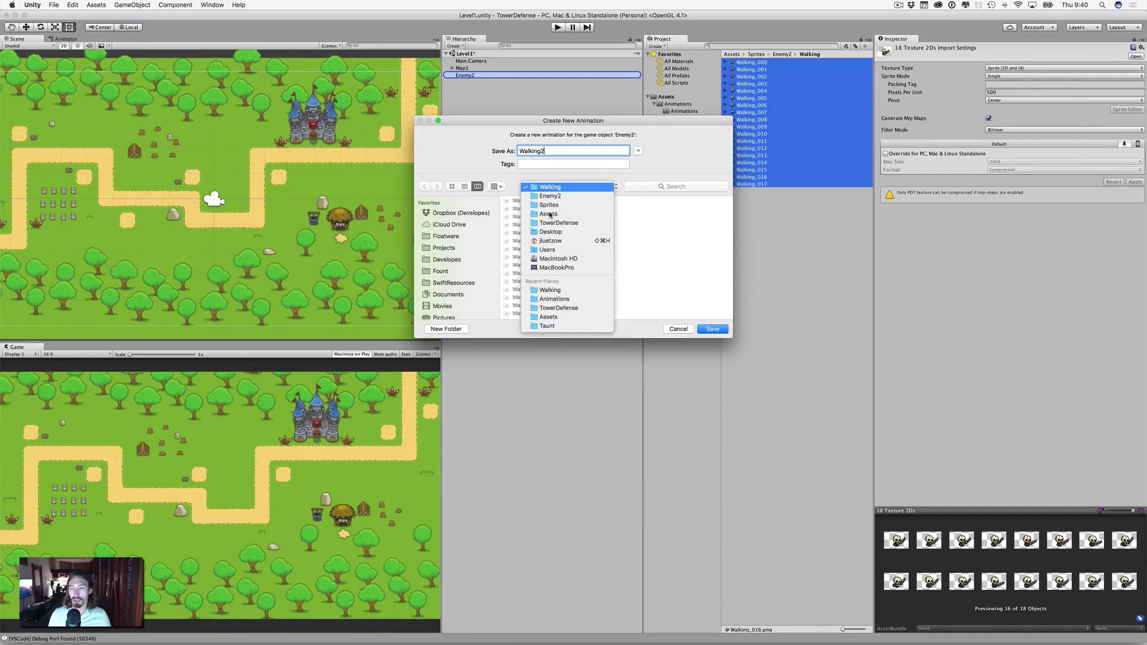
click(549, 214)
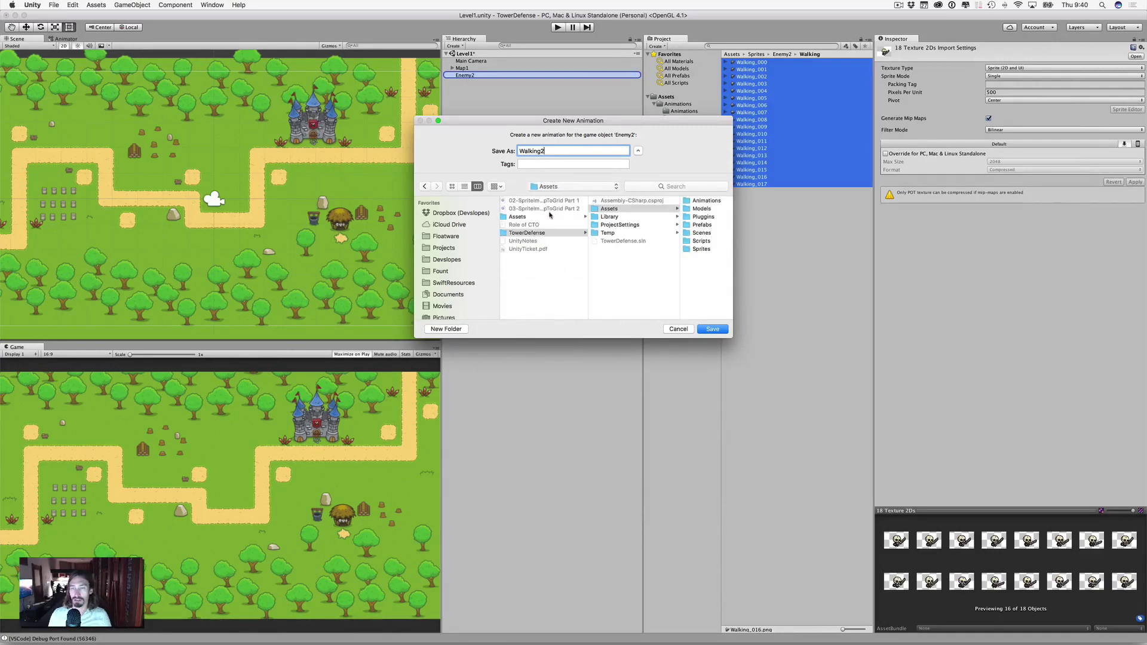
scroll(622, 223, right, 3)
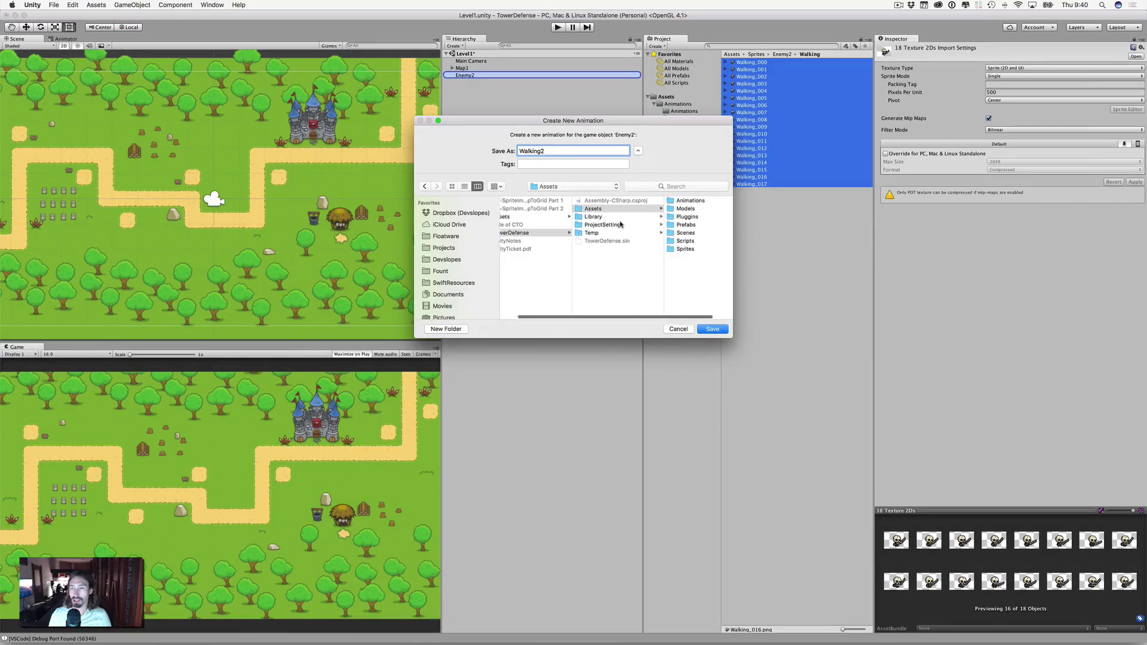
click(671, 201)
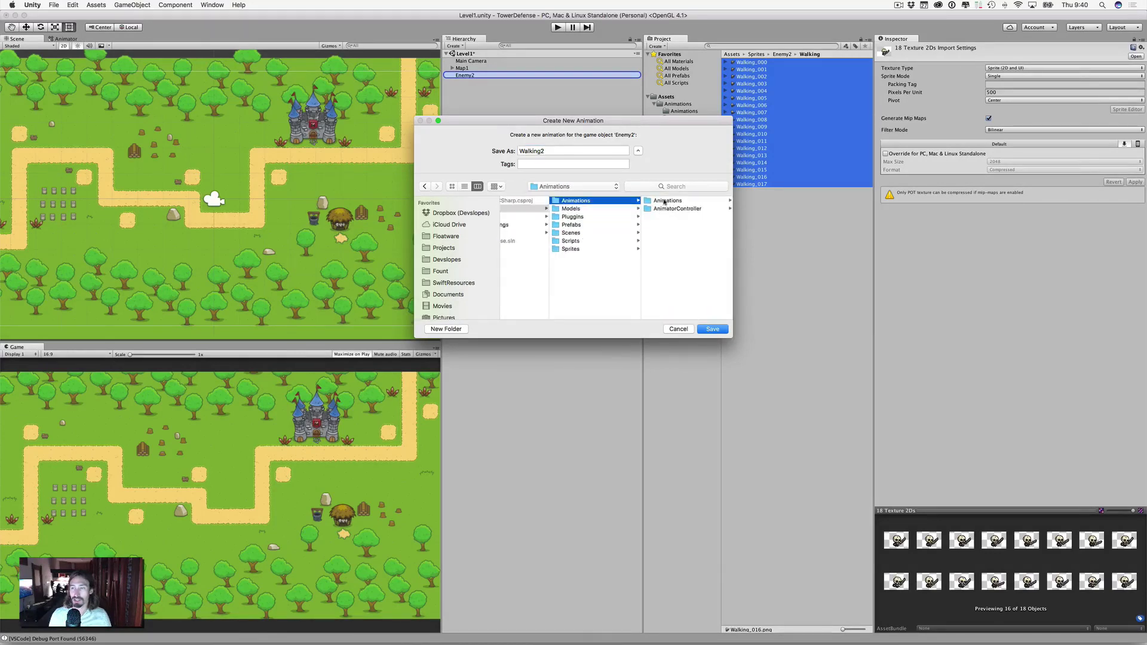
click(665, 201)
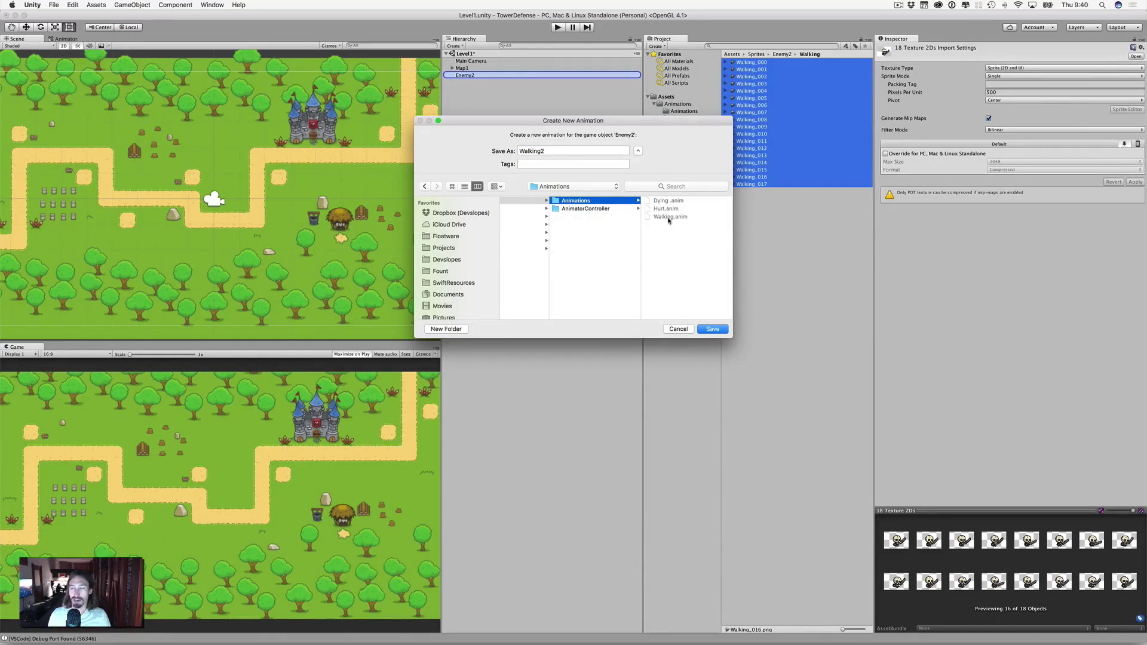
click(713, 330)
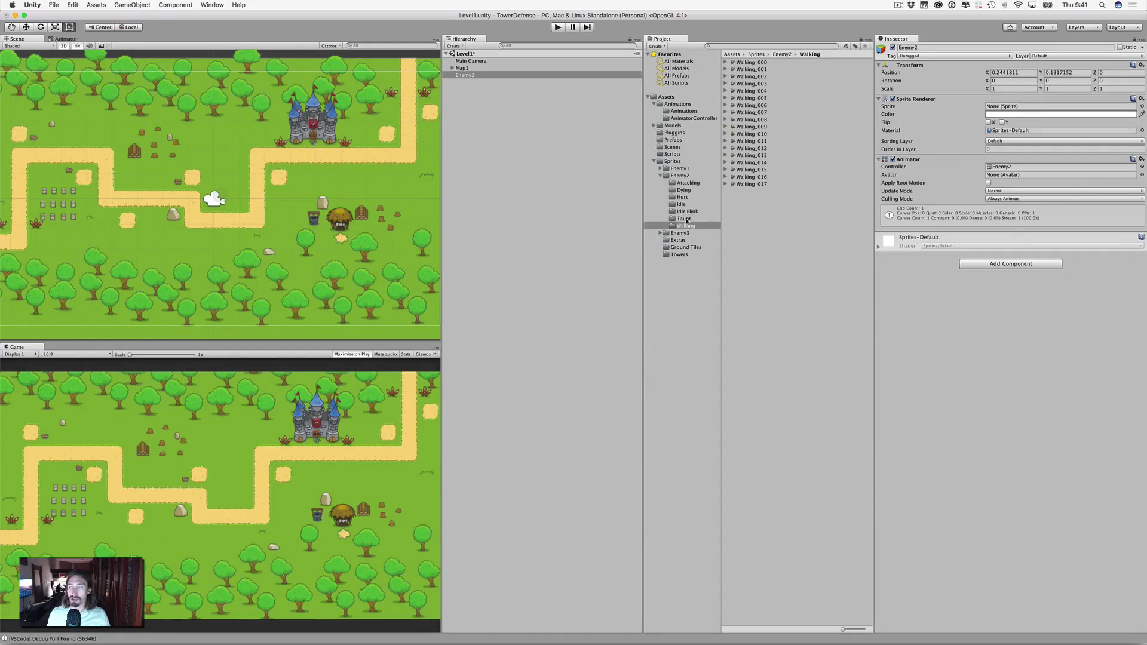
Create the Hurt2 animation on the Enemy2 object from the Enemy2 sprites Hurt_000 to Hurt_011
click(681, 198)
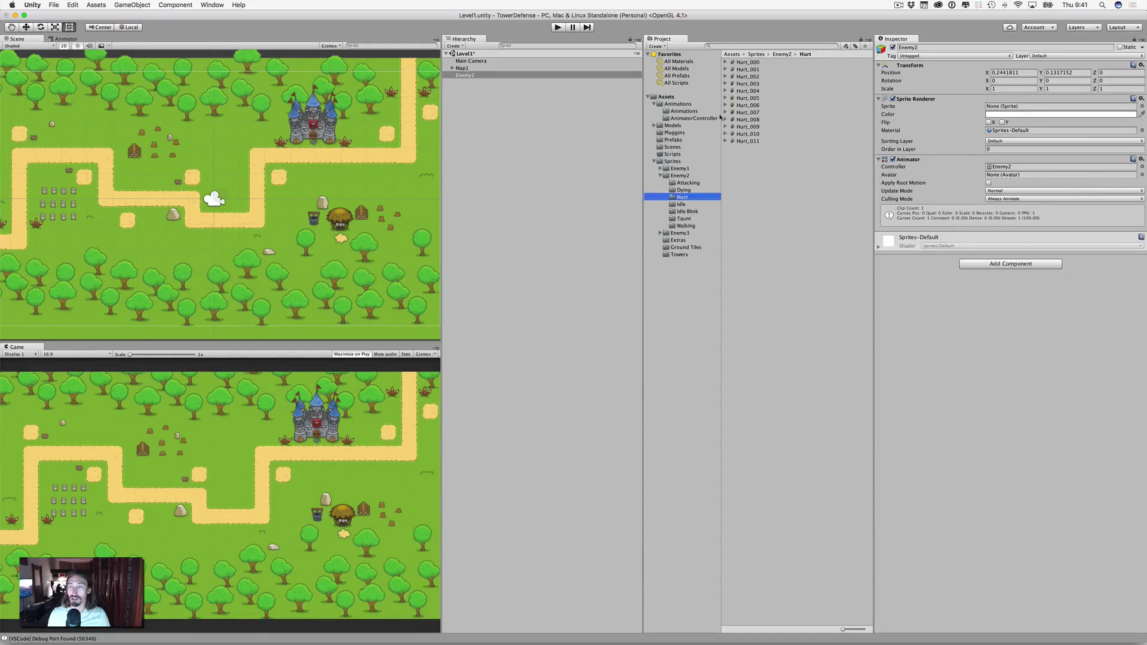
click(748, 62)
shift+click(748, 141)
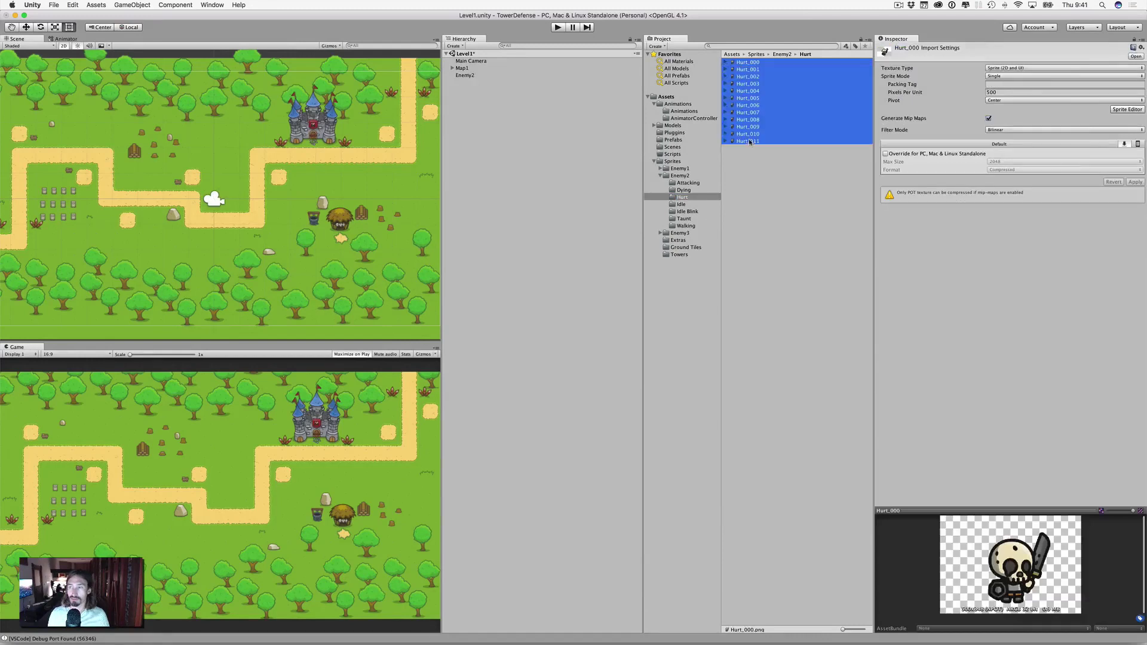
drag(747, 64, 466, 76)
text(Hu)
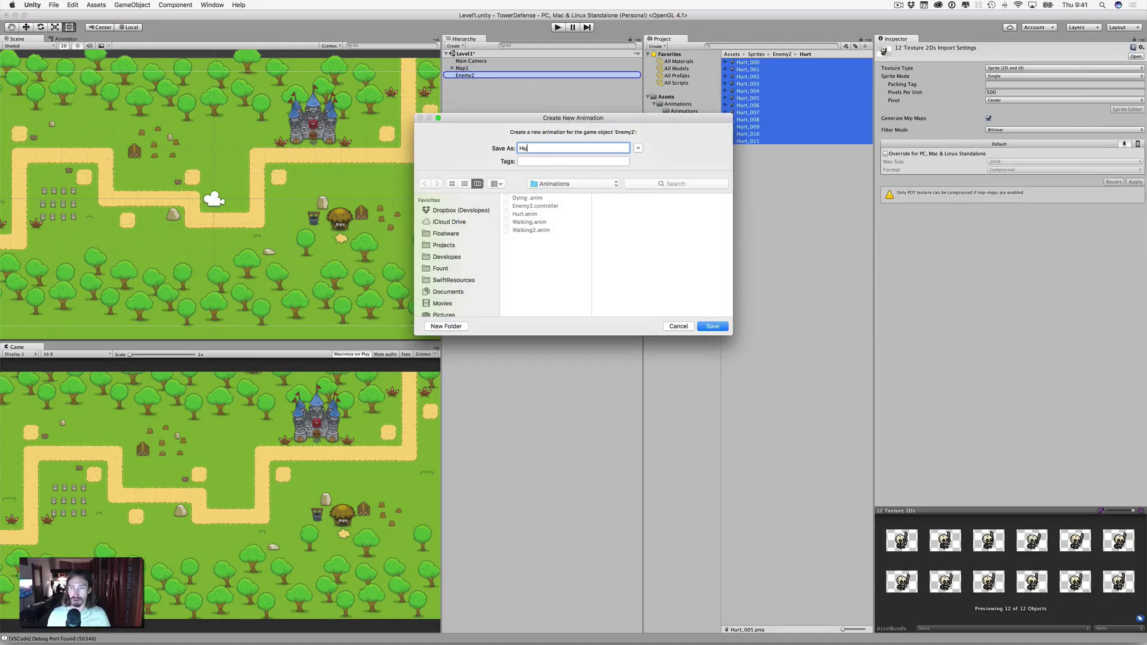
text(rt2)
click(711, 327)
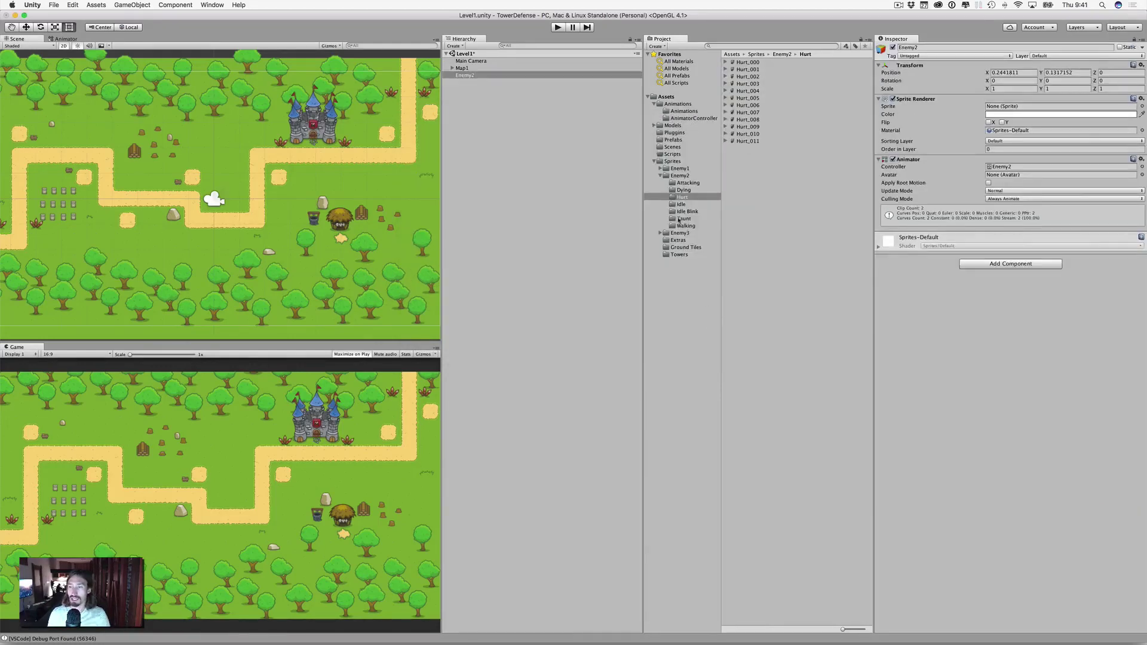
Create the Dying2 animation on the Enemy2 object from the Enemy2 sprites Dying_000 to Dying_014
click(681, 190)
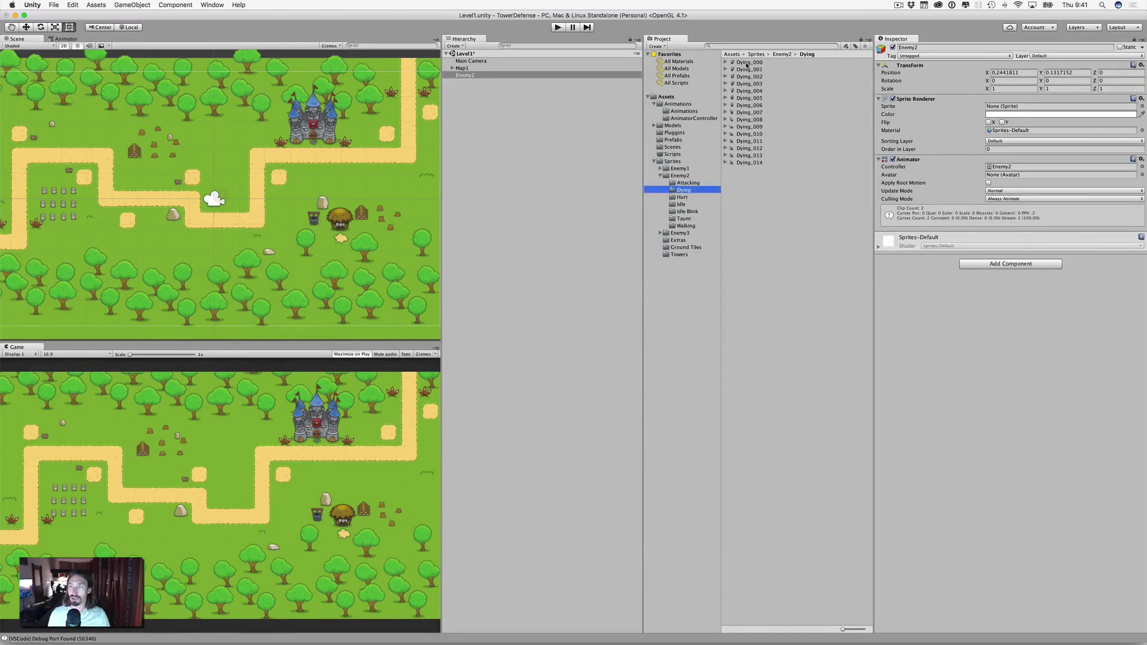
click(750, 63)
shift+click(750, 163)
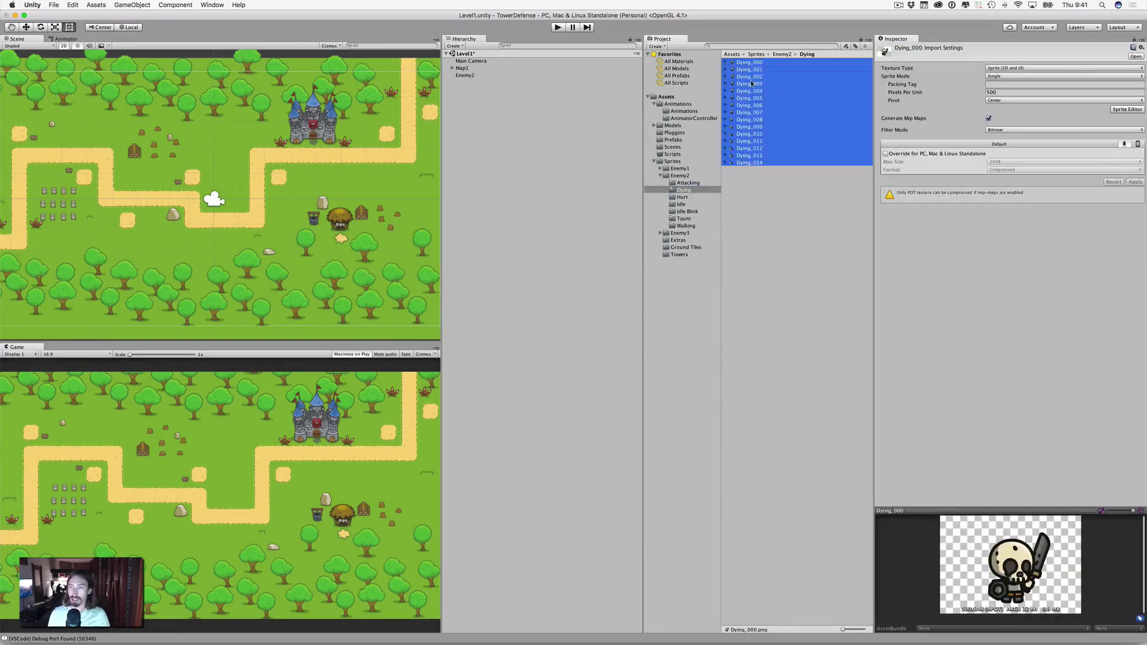
drag(752, 64, 465, 76)
text(Dying2)
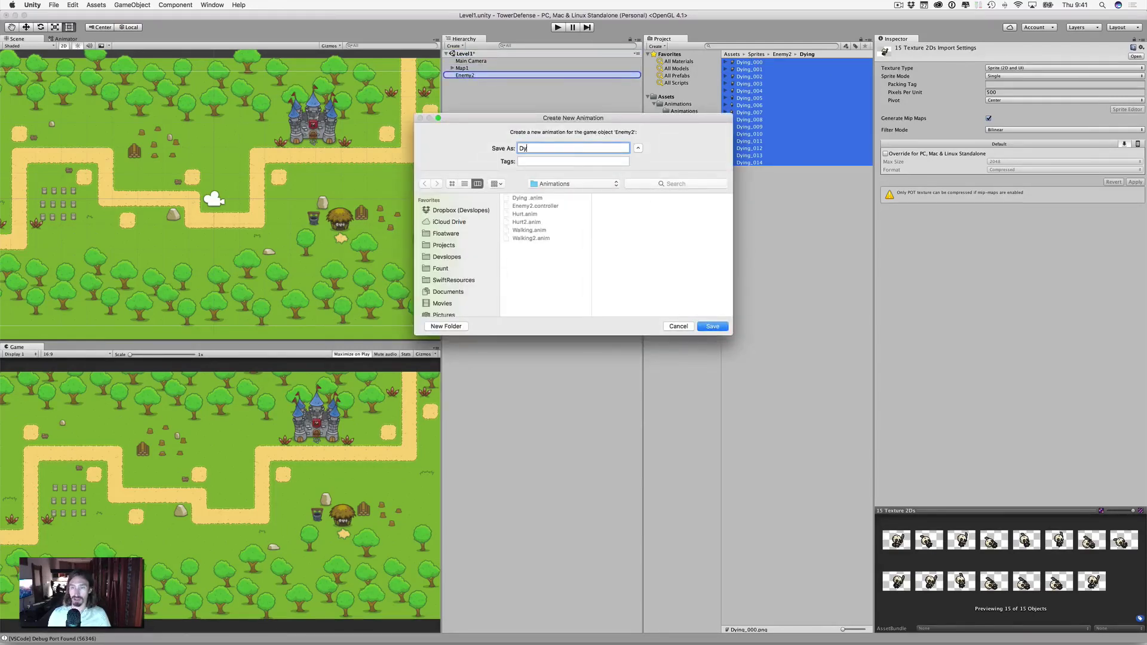
click(717, 327)
Open the Enemy2 controller from the Animations folder and arrange its Walking2, Hurt2 and Dying2 states in a column
click(464, 77)
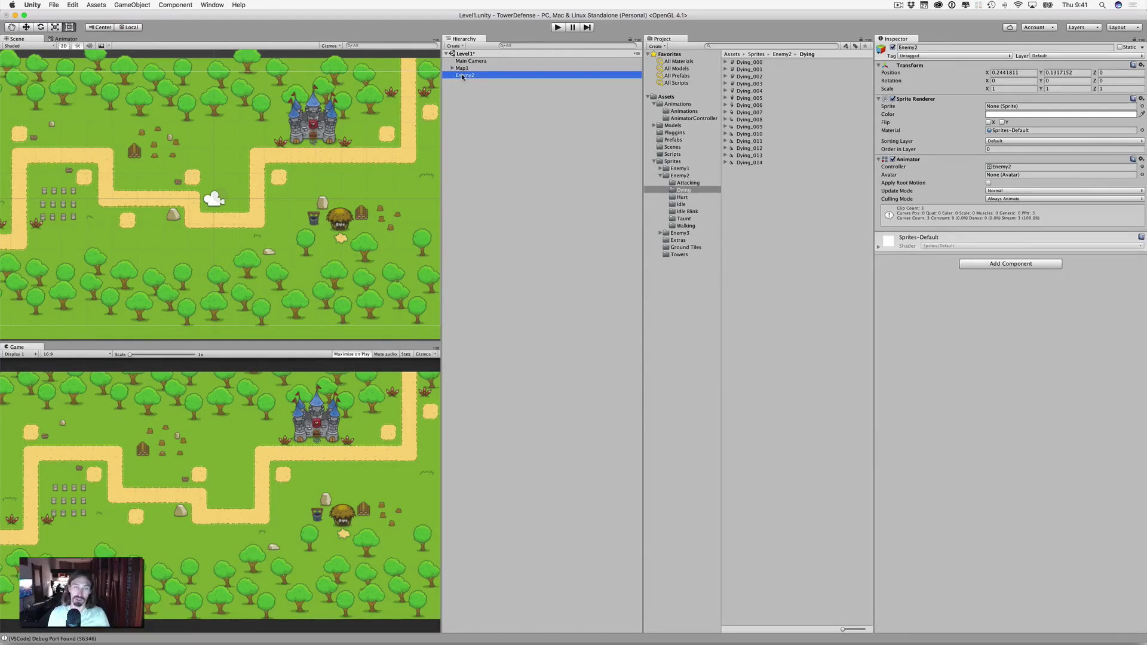
click(685, 111)
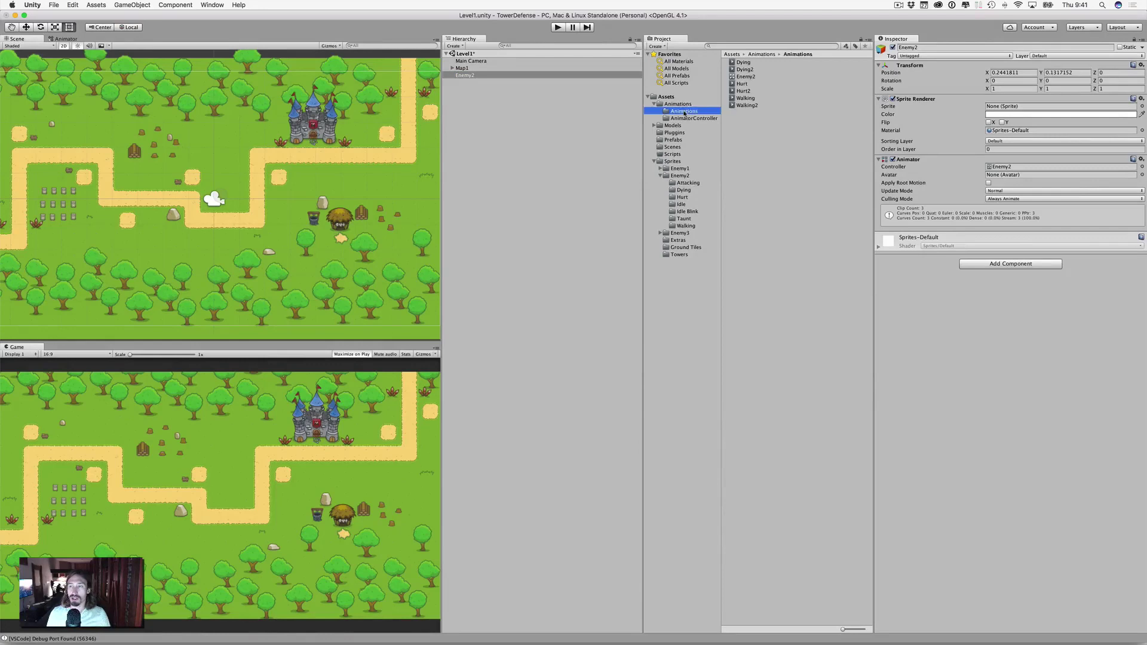
click(745, 76)
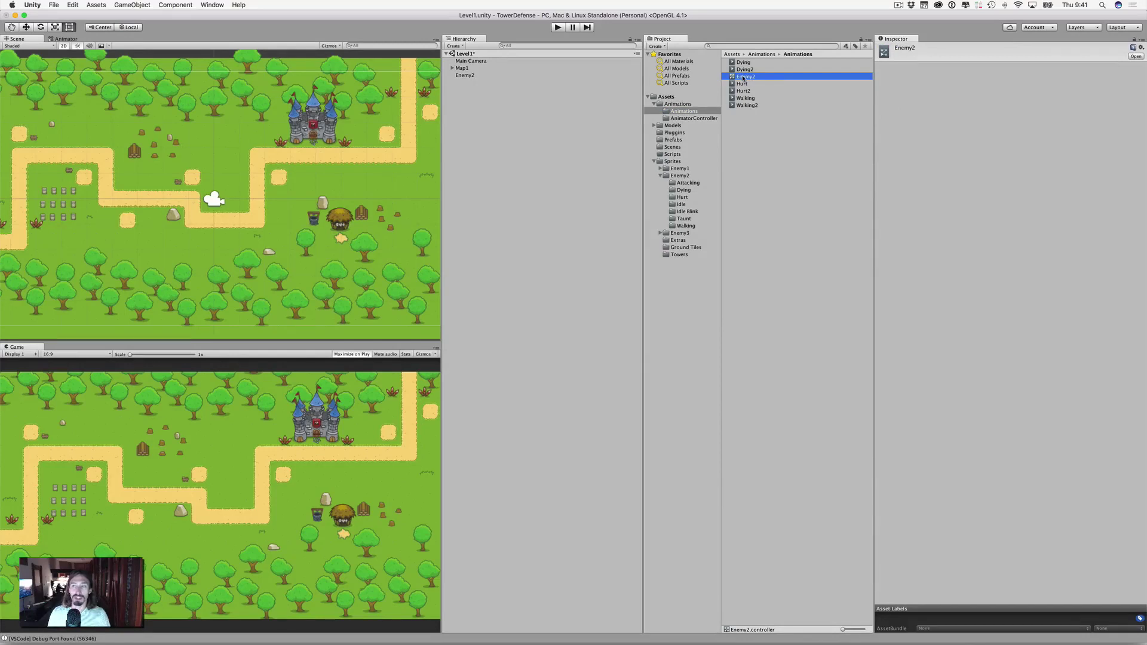
double_click(743, 78)
drag(261, 169, 281, 143)
drag(278, 193, 279, 180)
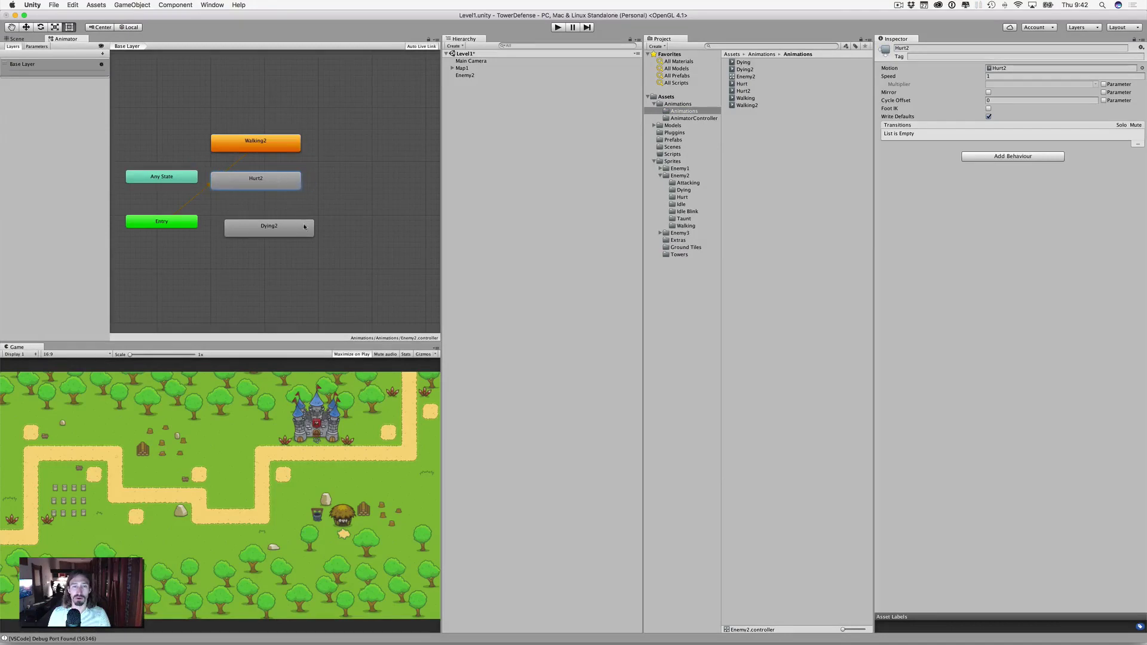
drag(304, 227, 294, 216)
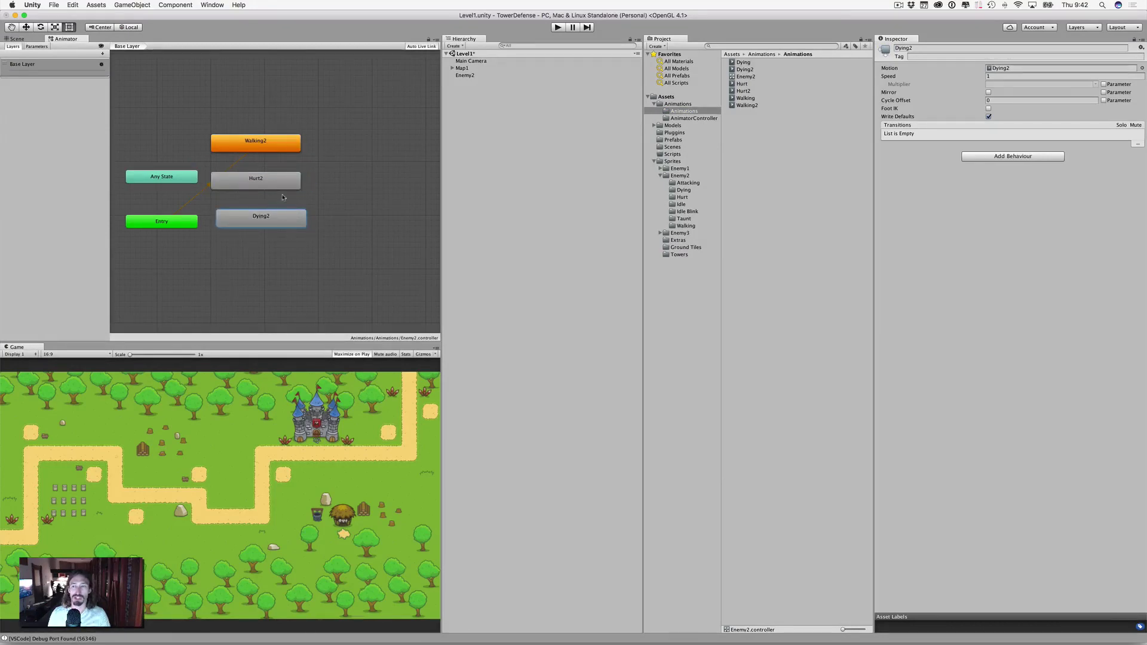
drag(268, 175, 315, 219)
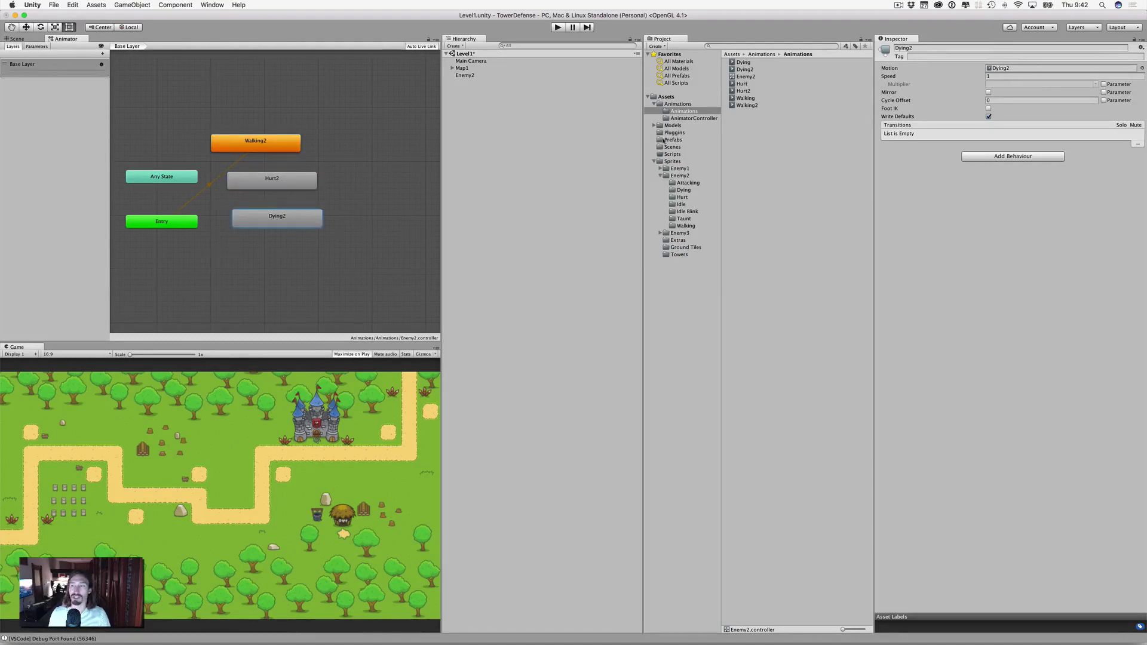
Delete the Enemy2 controller from the Animations folder and create an Animator Override Controller named Enemy2 in the AnimatorController folder
click(745, 77)
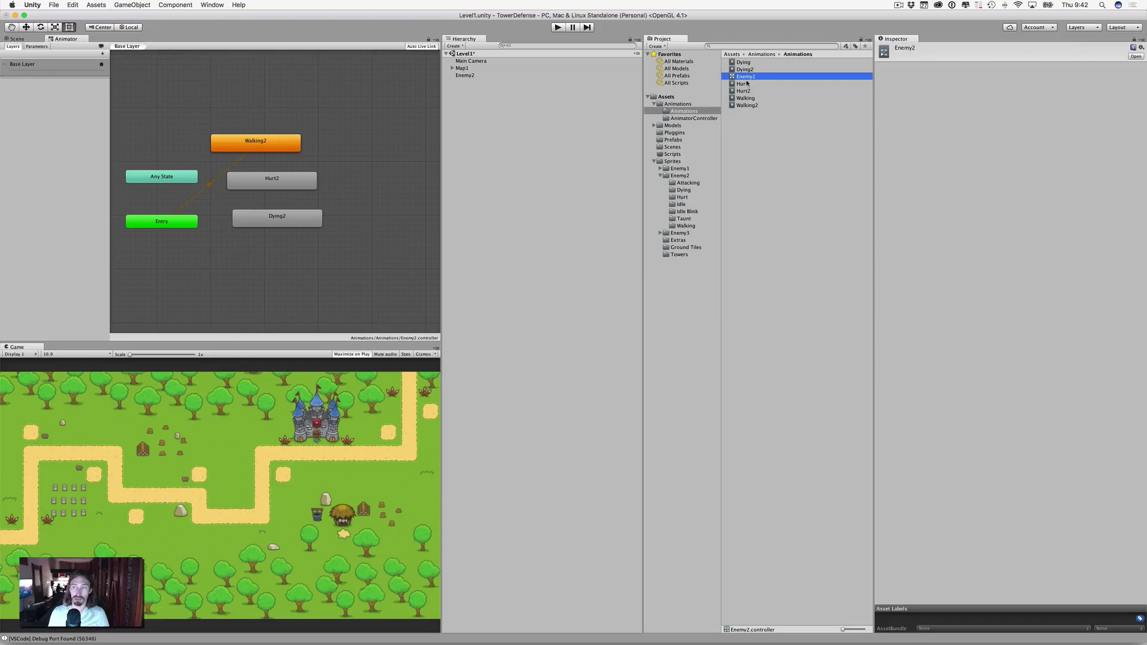
key(super+BackSpace)
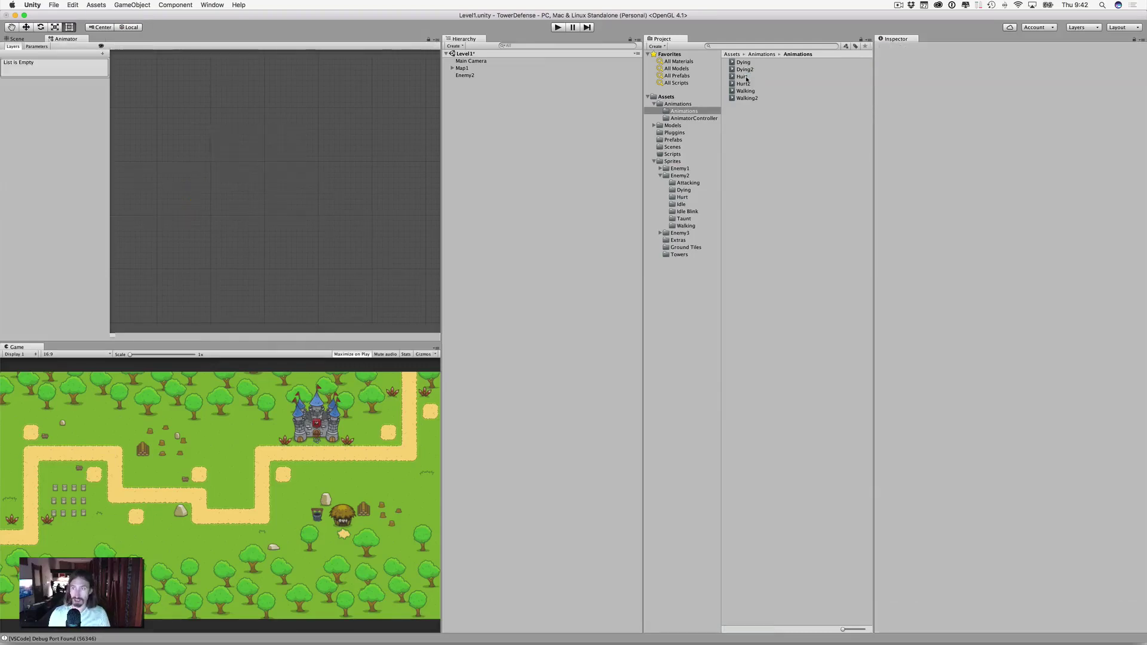
click(686, 119)
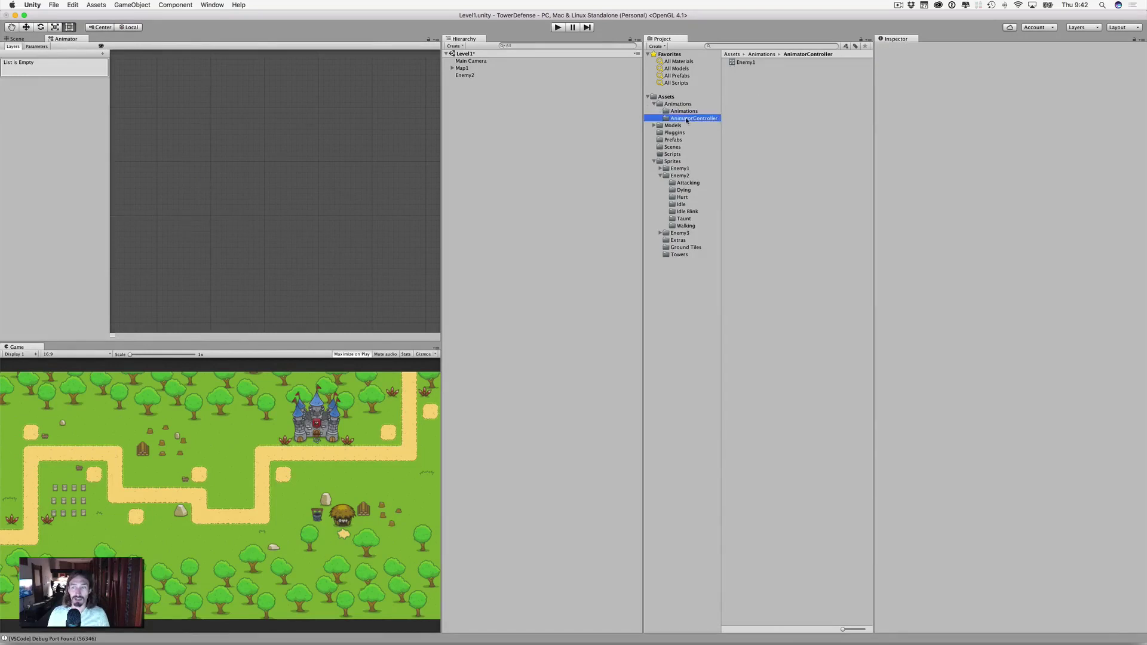
click(745, 80)
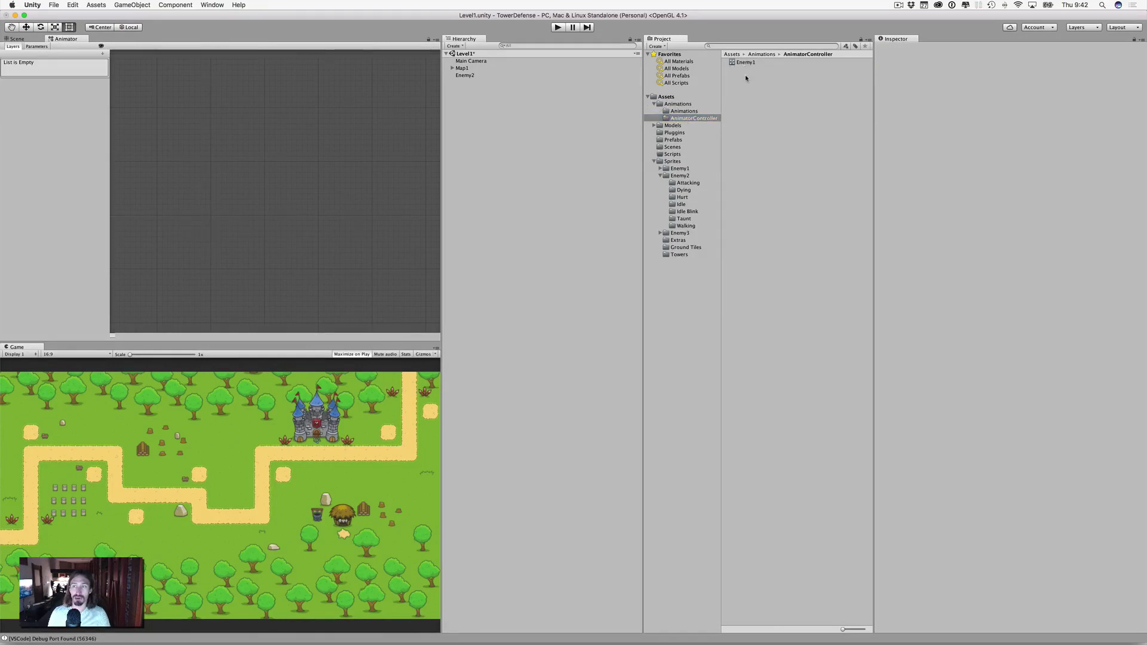
right_click(747, 77)
mouse_move(776, 80)
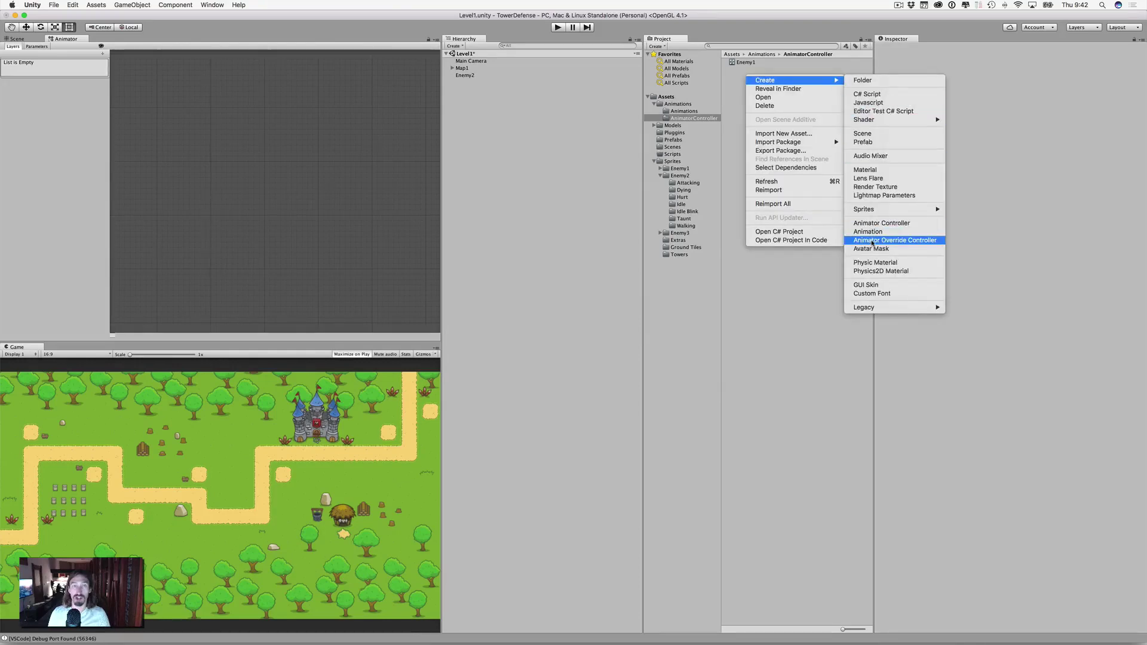
click(872, 241)
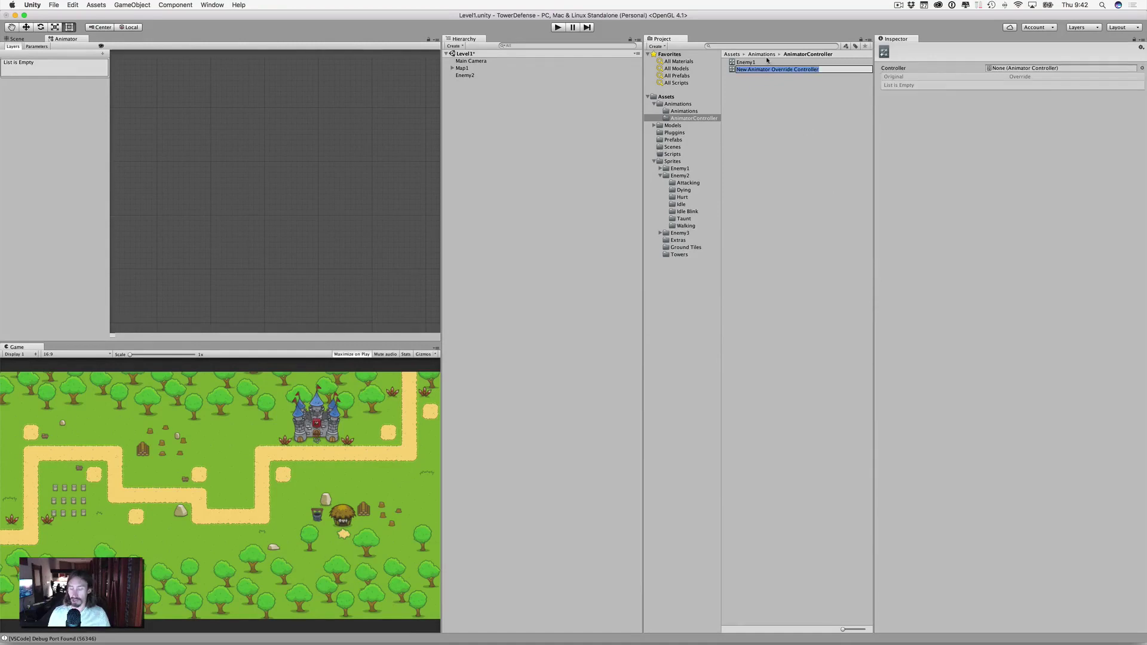
text(Enemy2)
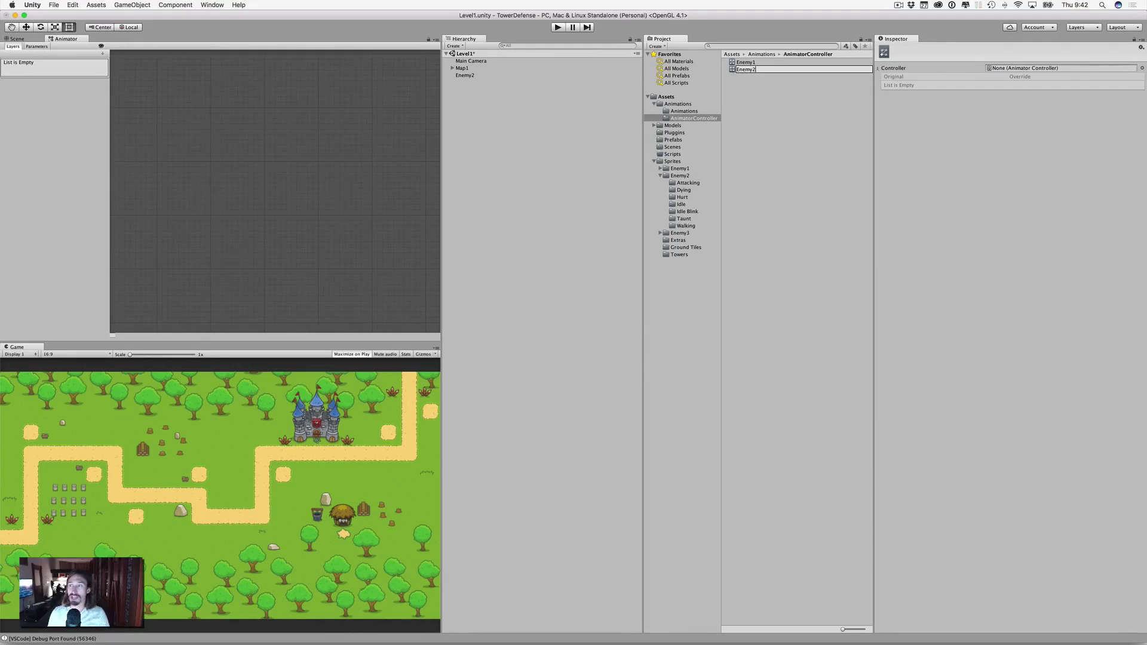
click(775, 63)
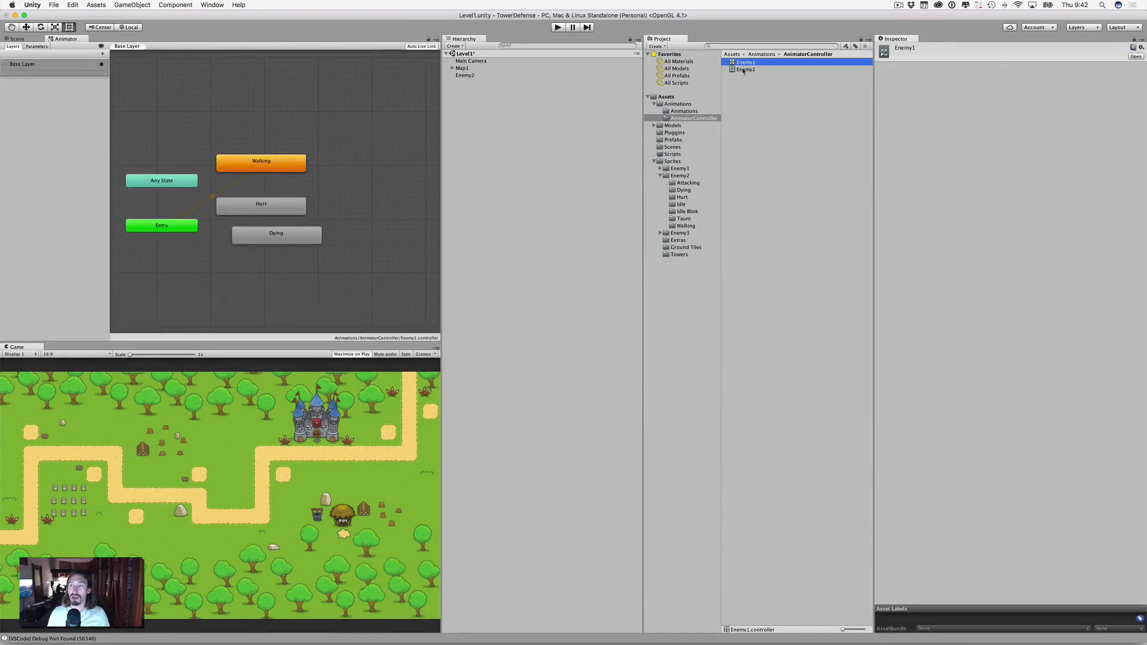
Lock the Inspector on the Enemy2 override controller and assign Enemy1 as its base controller
click(744, 70)
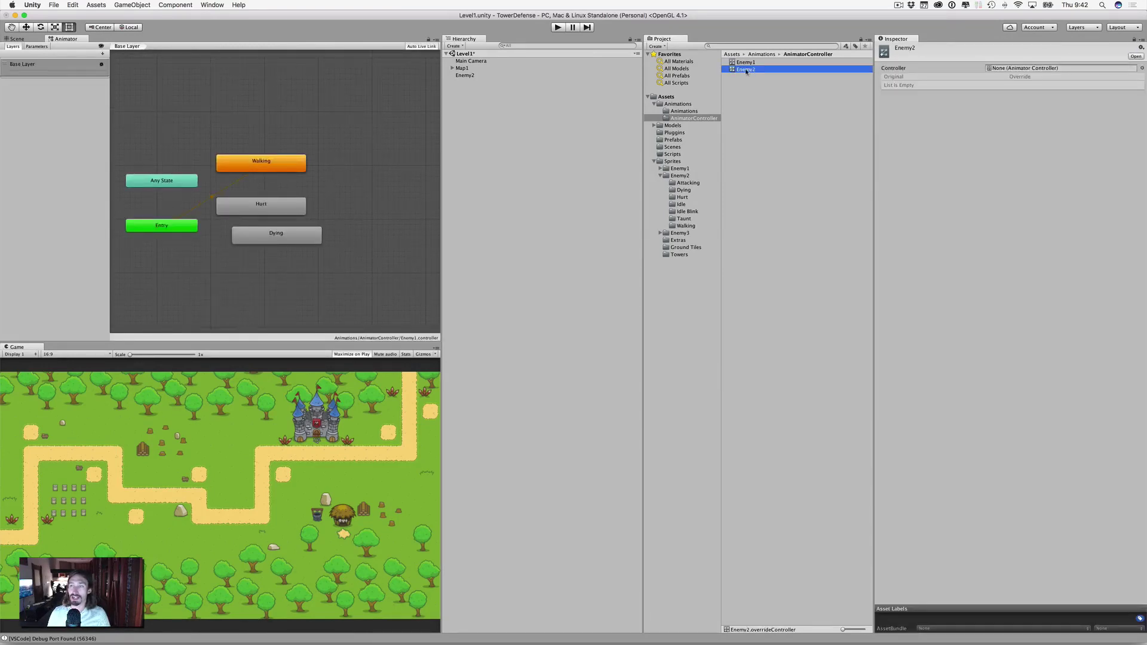
click(1135, 40)
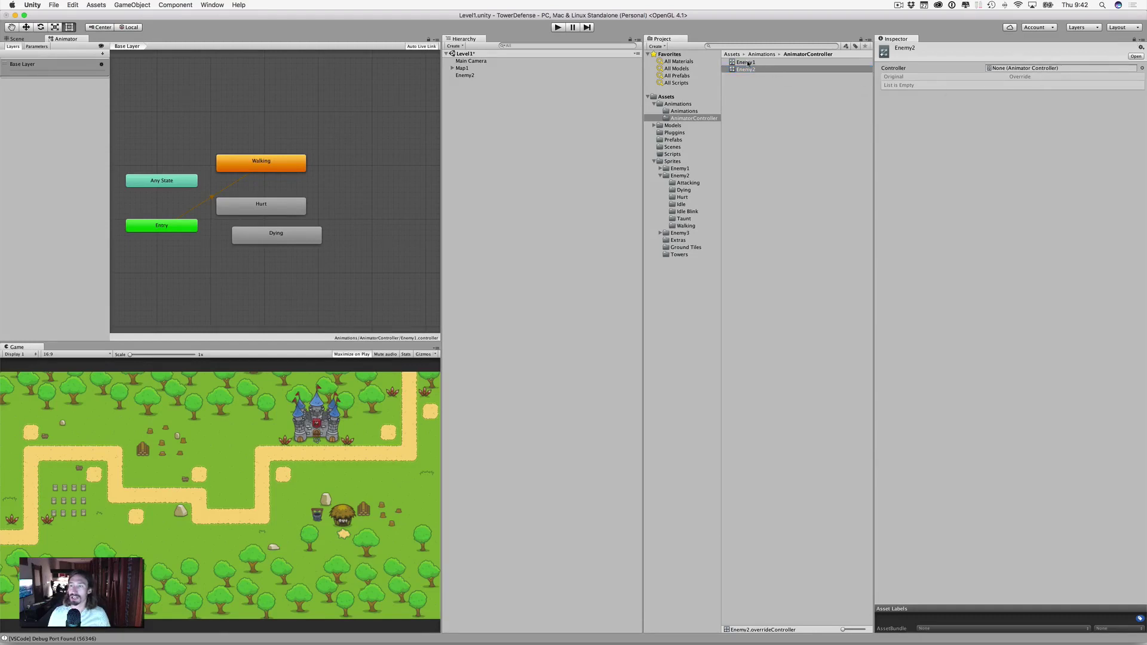
drag(748, 63, 1008, 70)
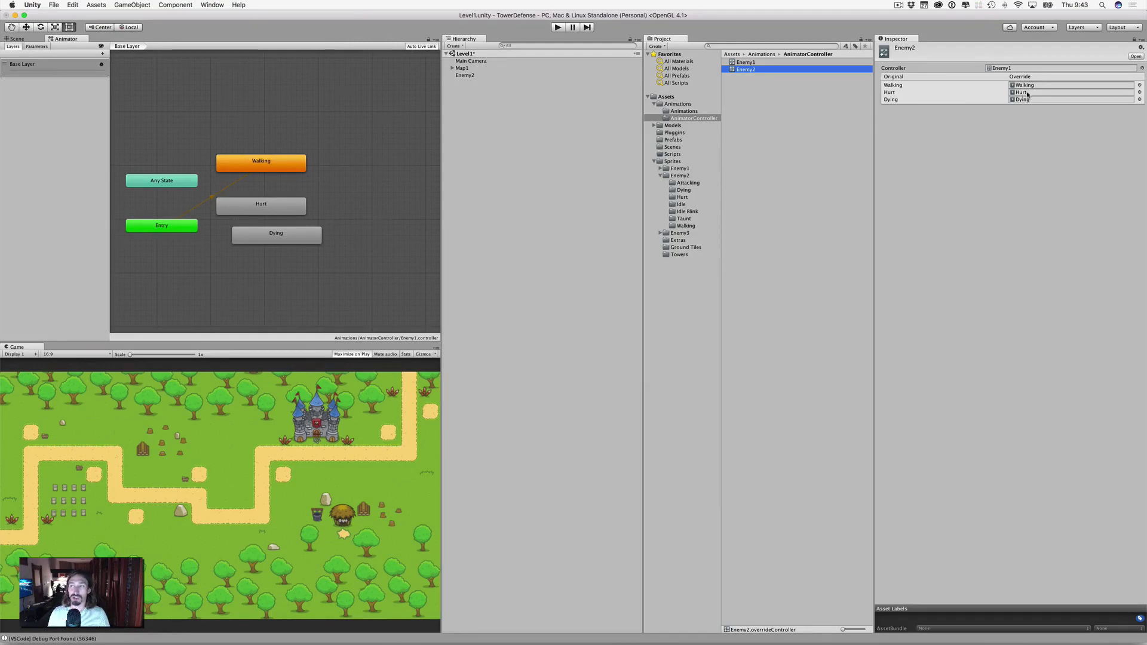
Override the Walking, Hurt and Dying clips with Walking2, Hurt2 and Dying2, and save the scene
click(1140, 86)
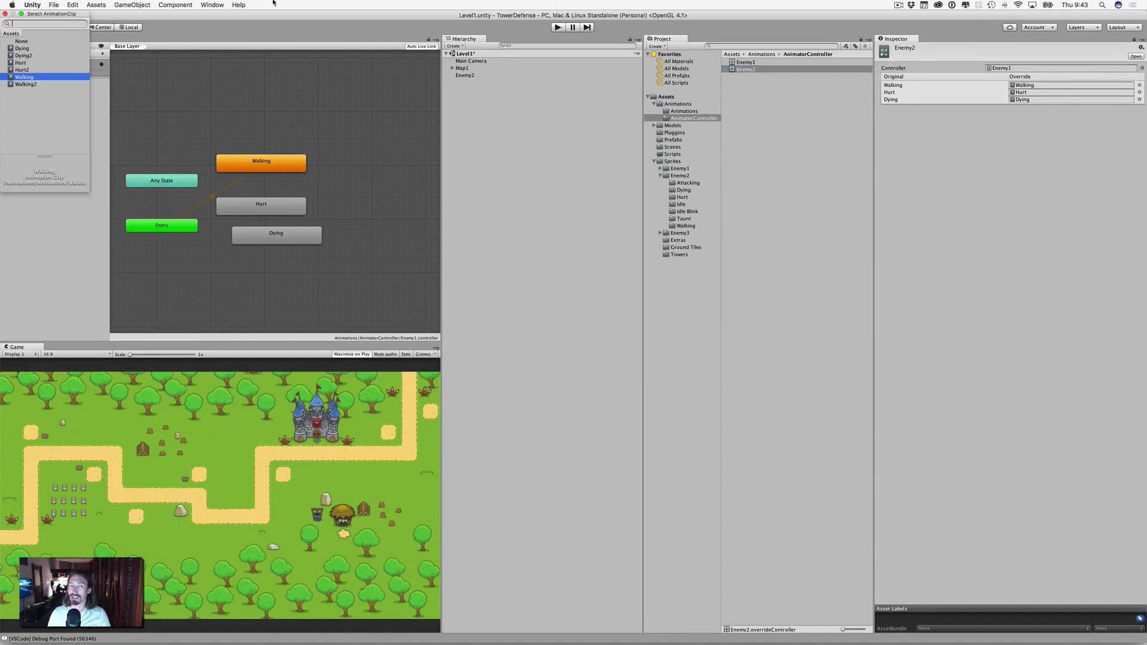
drag(50, 14, 784, 74)
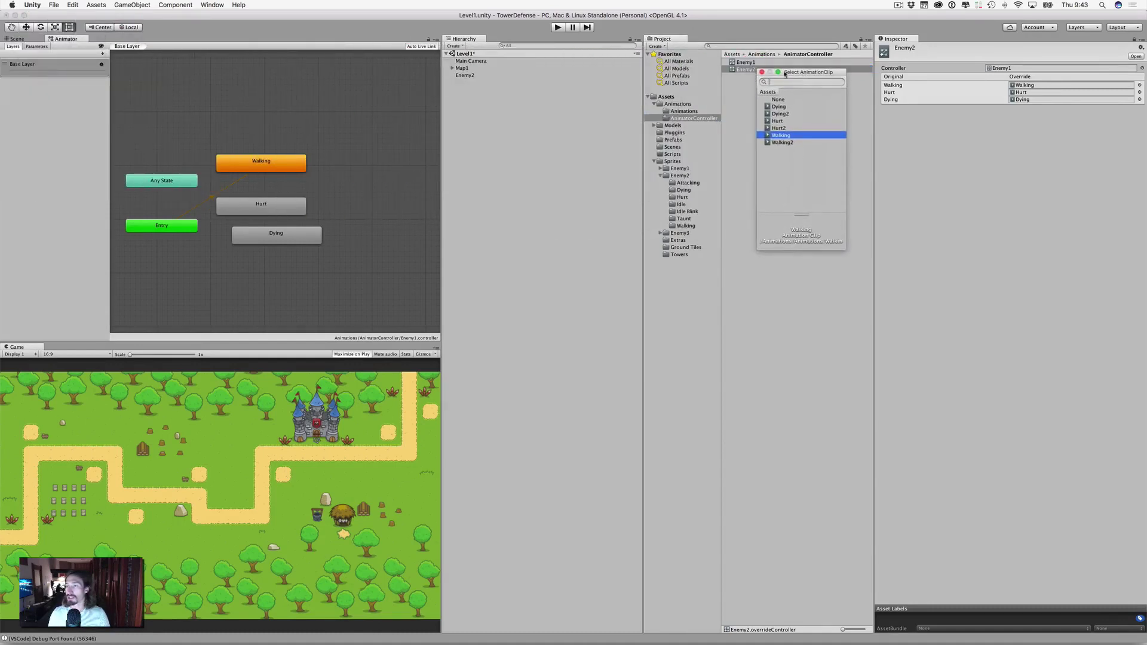
click(780, 143)
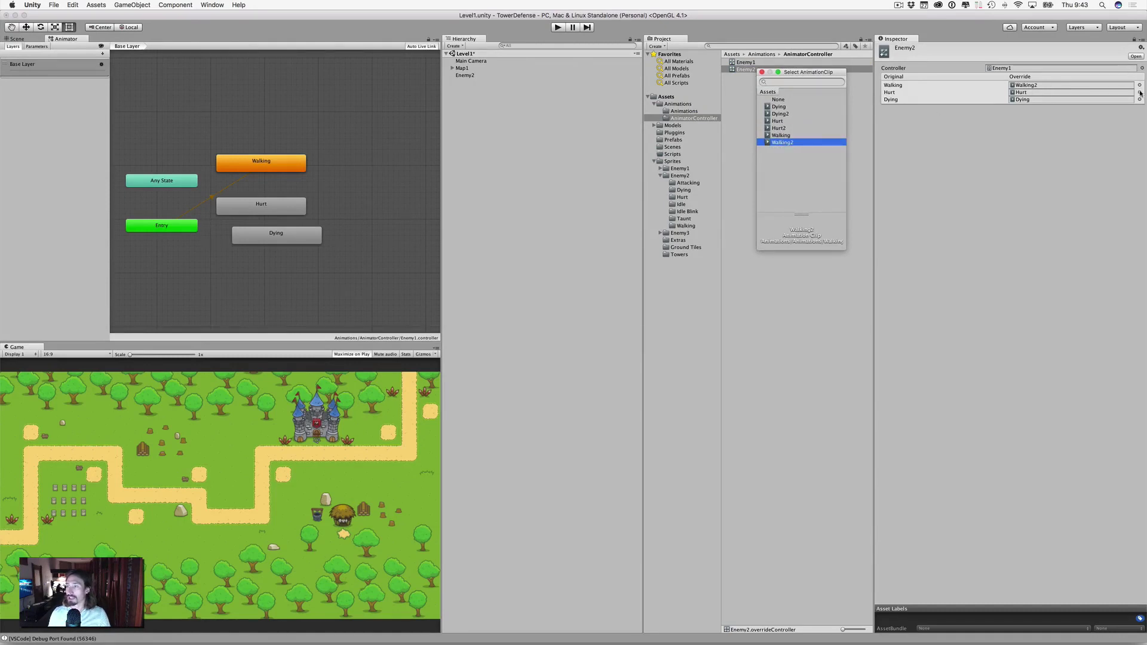
click(1140, 93)
click(788, 128)
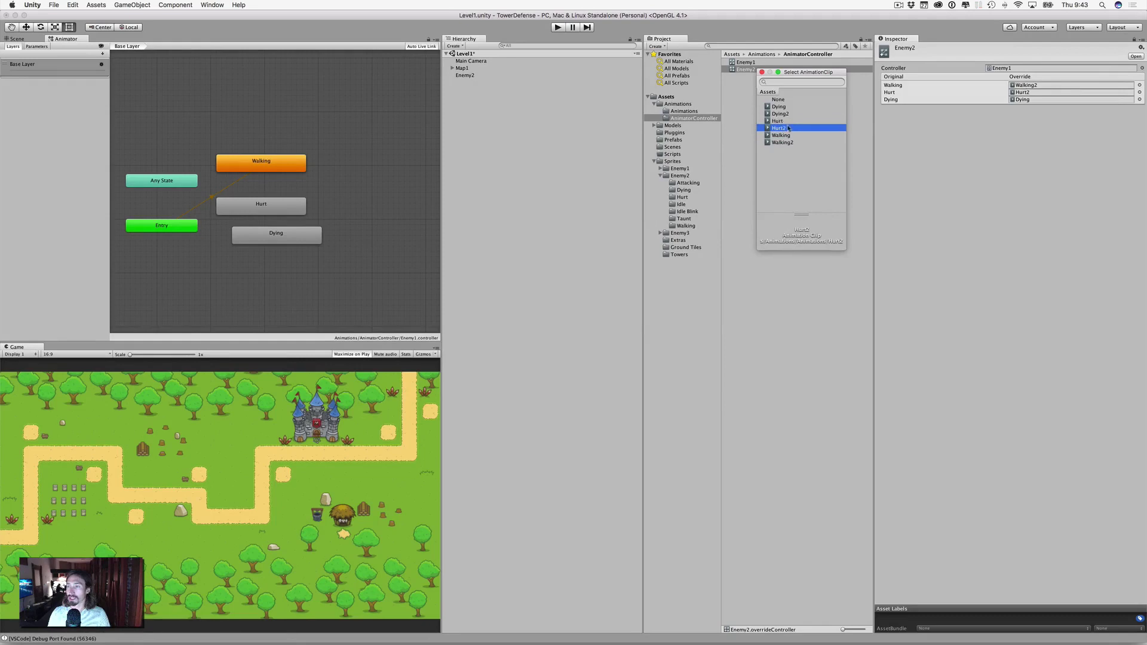
click(1140, 100)
click(782, 113)
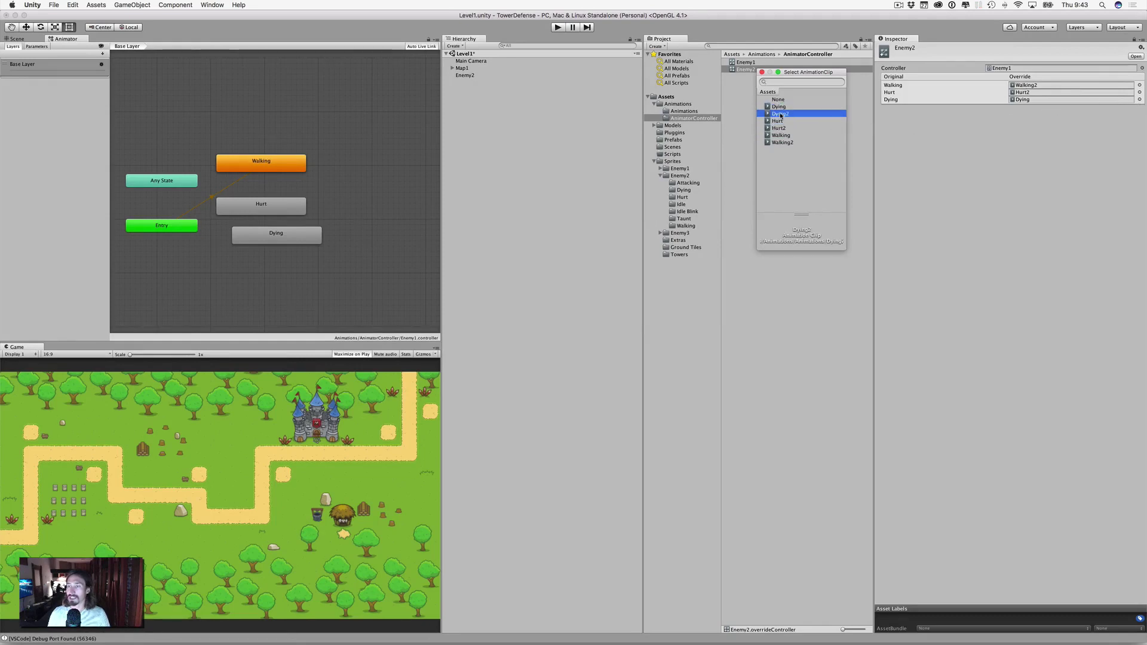
click(762, 73)
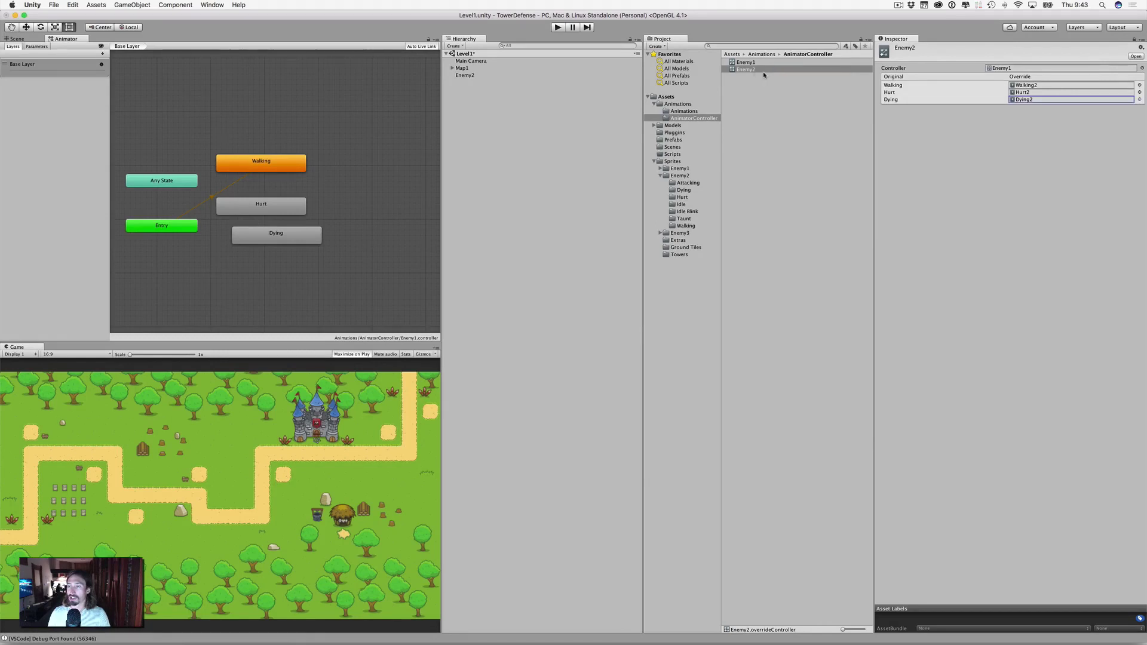
key(super+s)
Make the Enemy2 object from the scene a prefab in the Prefabs folder
click(748, 70)
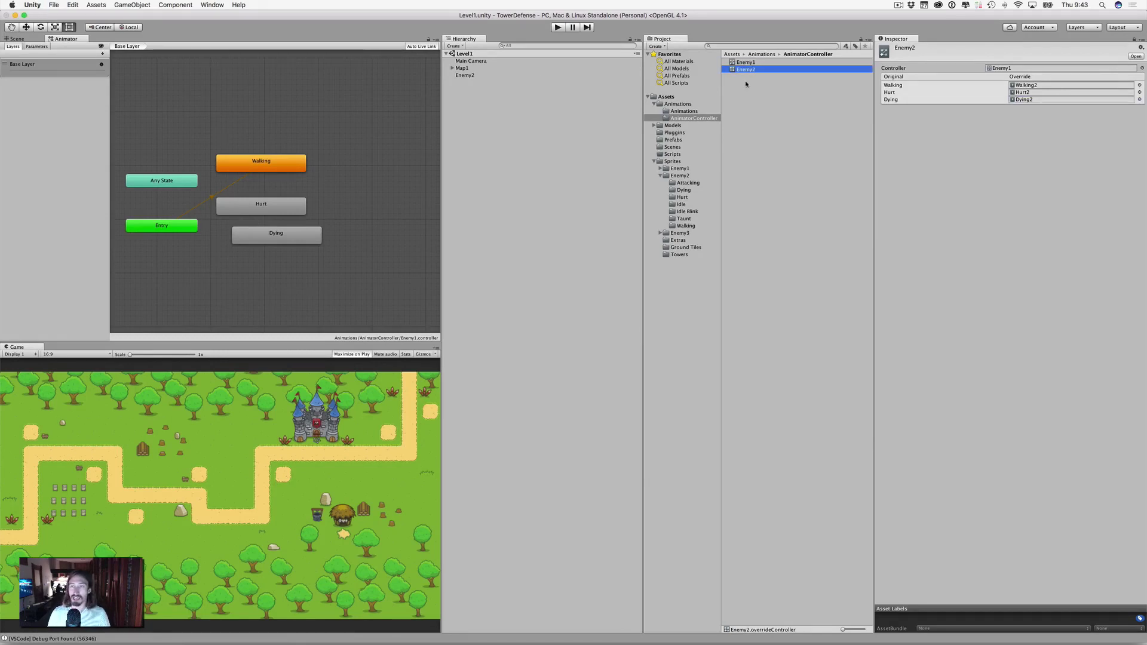
click(746, 62)
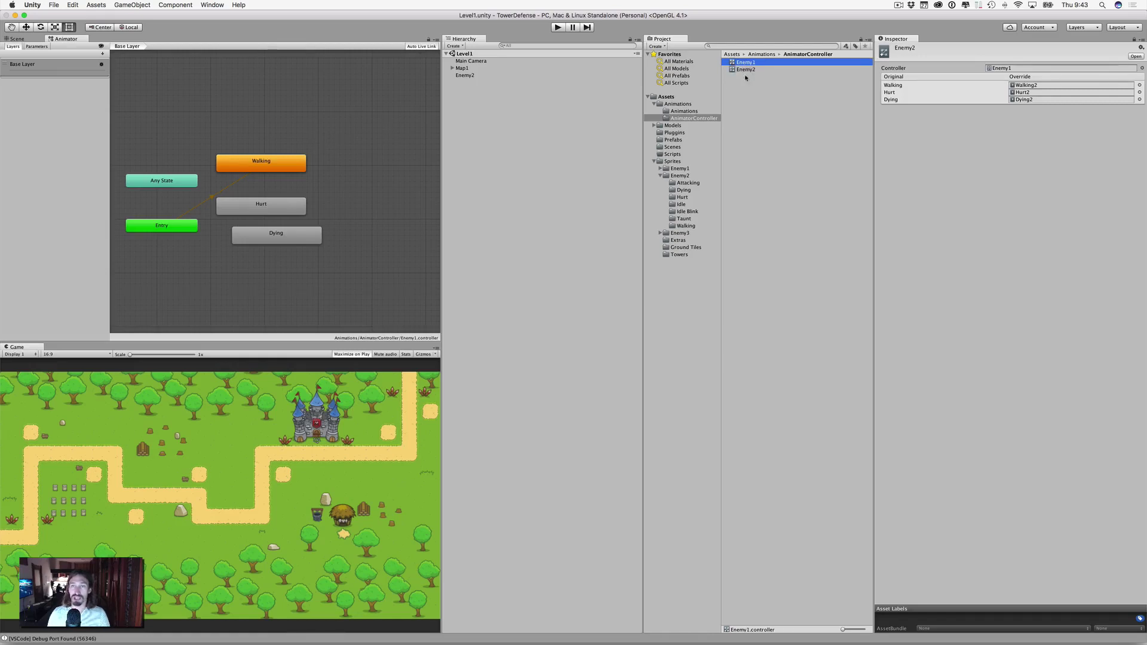
click(18, 39)
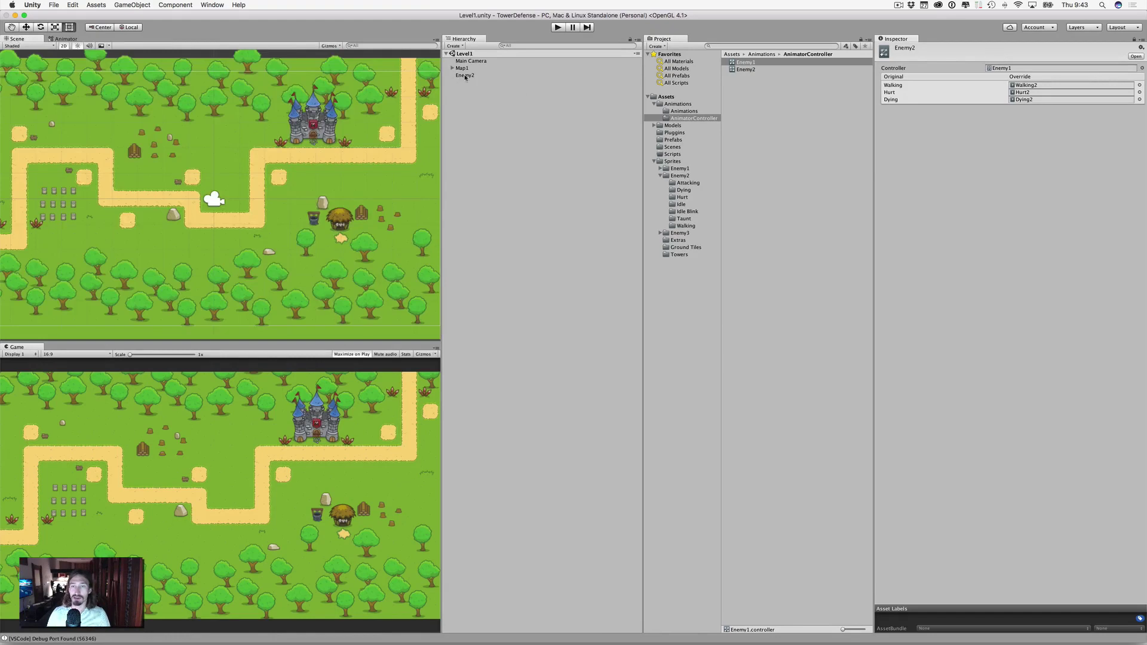
drag(466, 76, 675, 141)
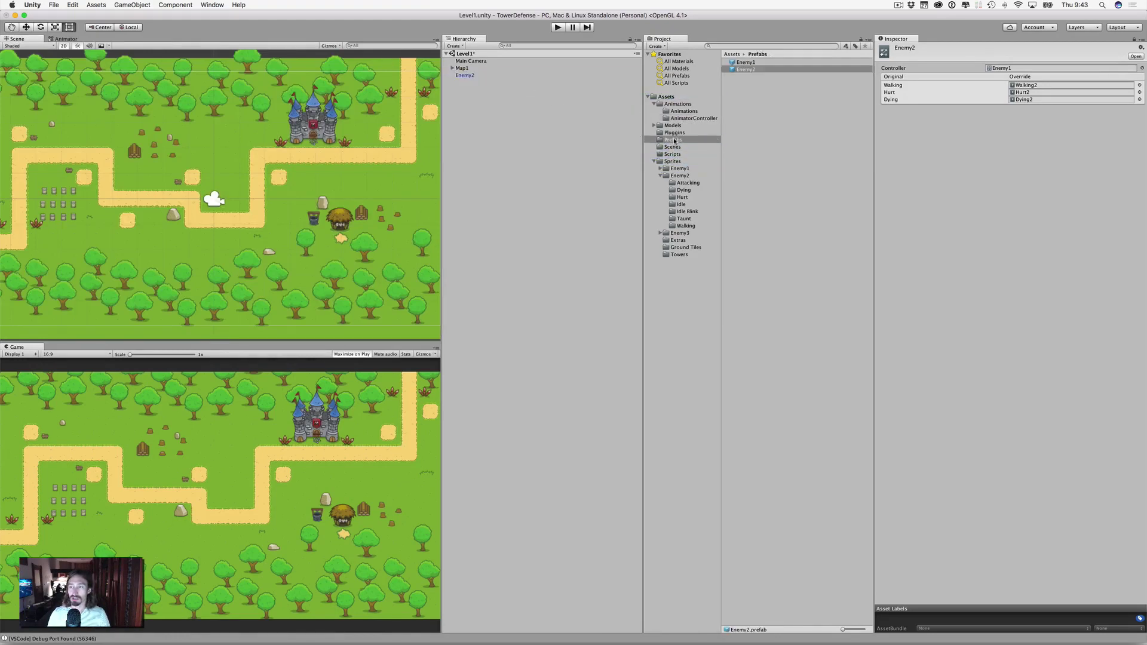
Move the Enemy2 object horizontally onto the vertical stretch of path, to about X 1.73
click(469, 75)
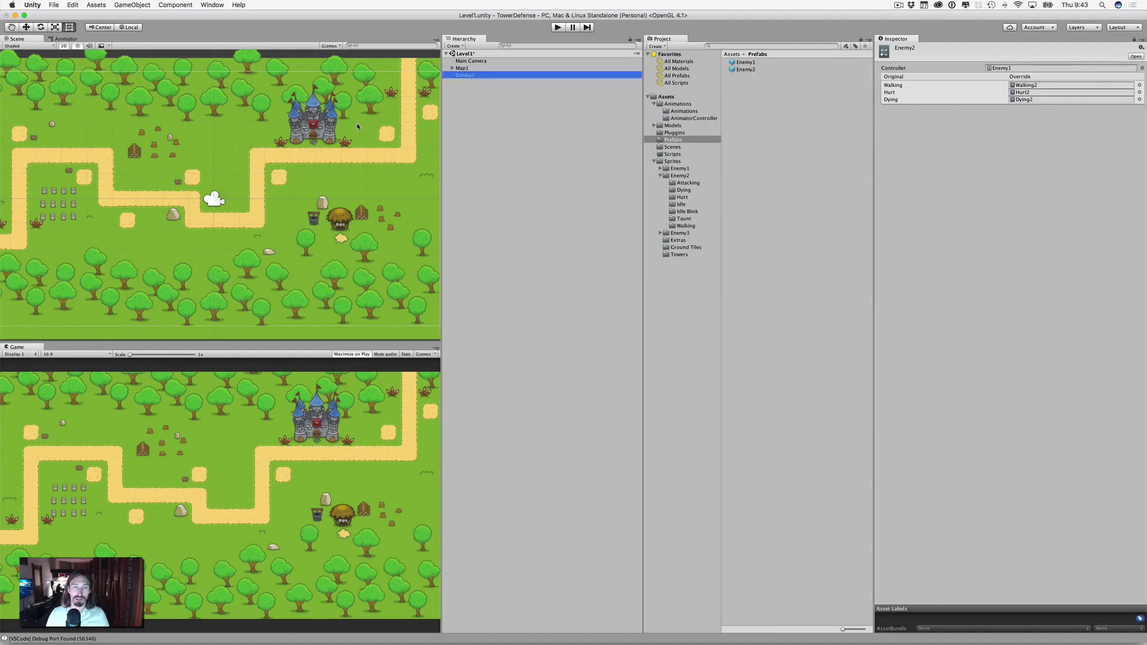
click(26, 27)
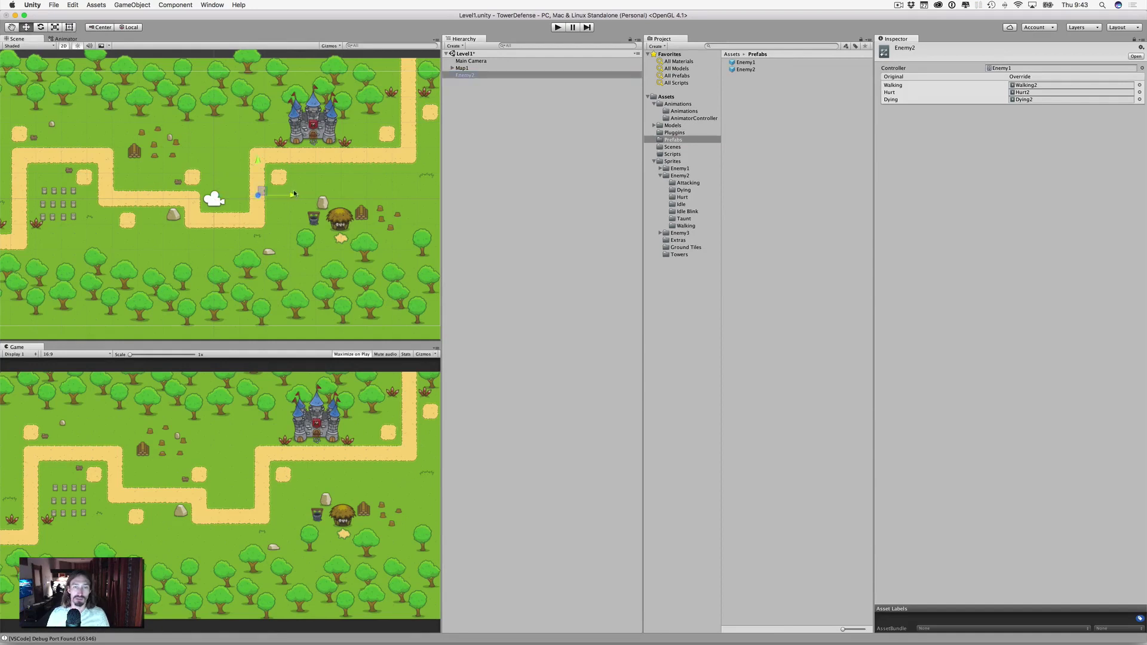
click(459, 75)
click(499, 82)
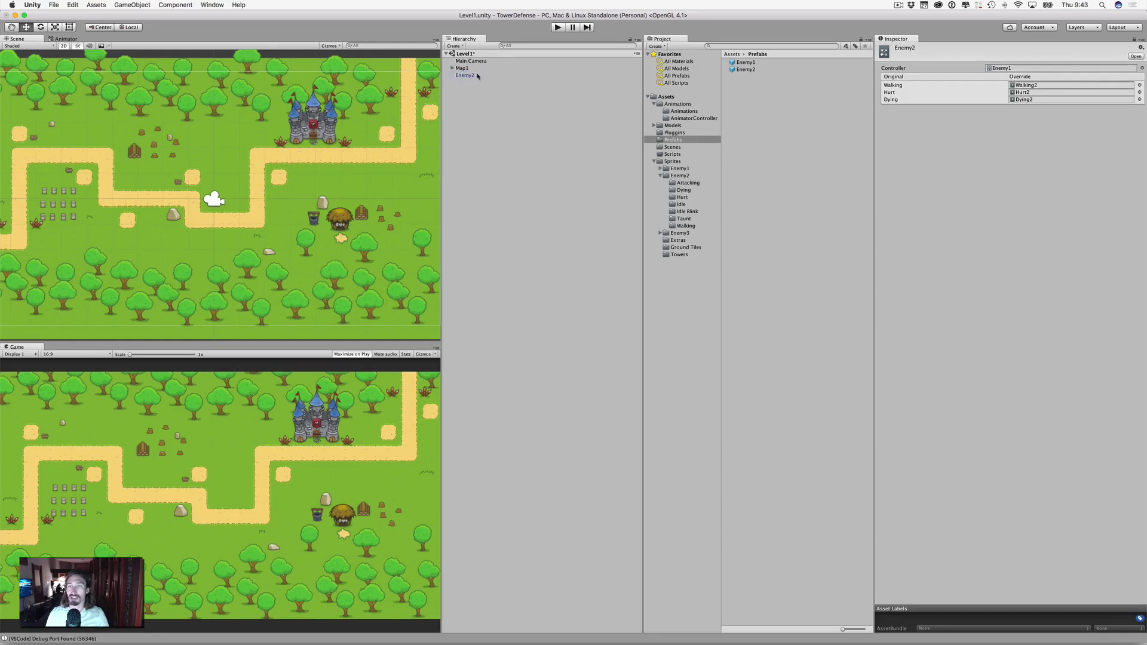
Unlock the Inspector for the Enemy2 scene object and set its Sprite to Idle_000 from the Enemy2 Idle sprites
click(471, 76)
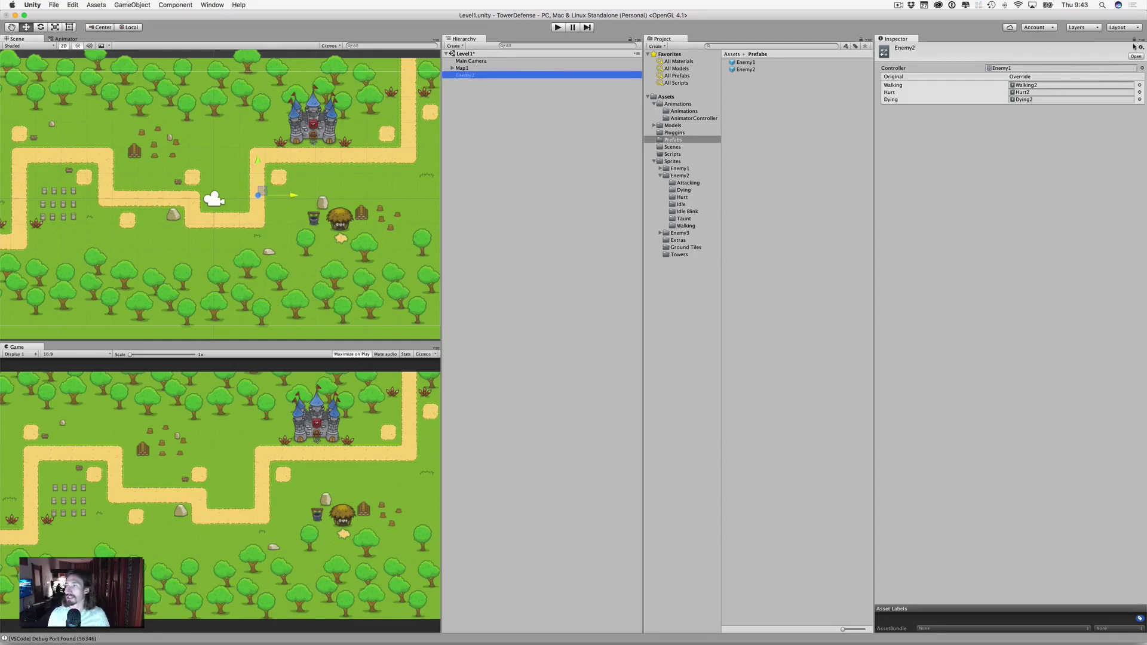
click(1134, 40)
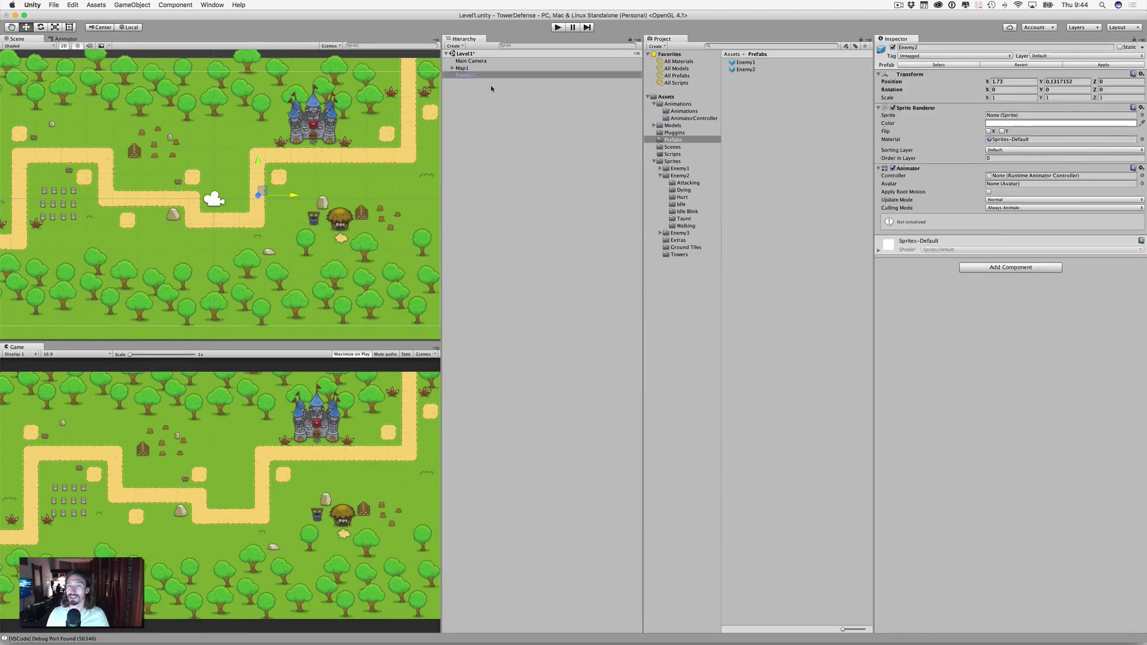
click(466, 76)
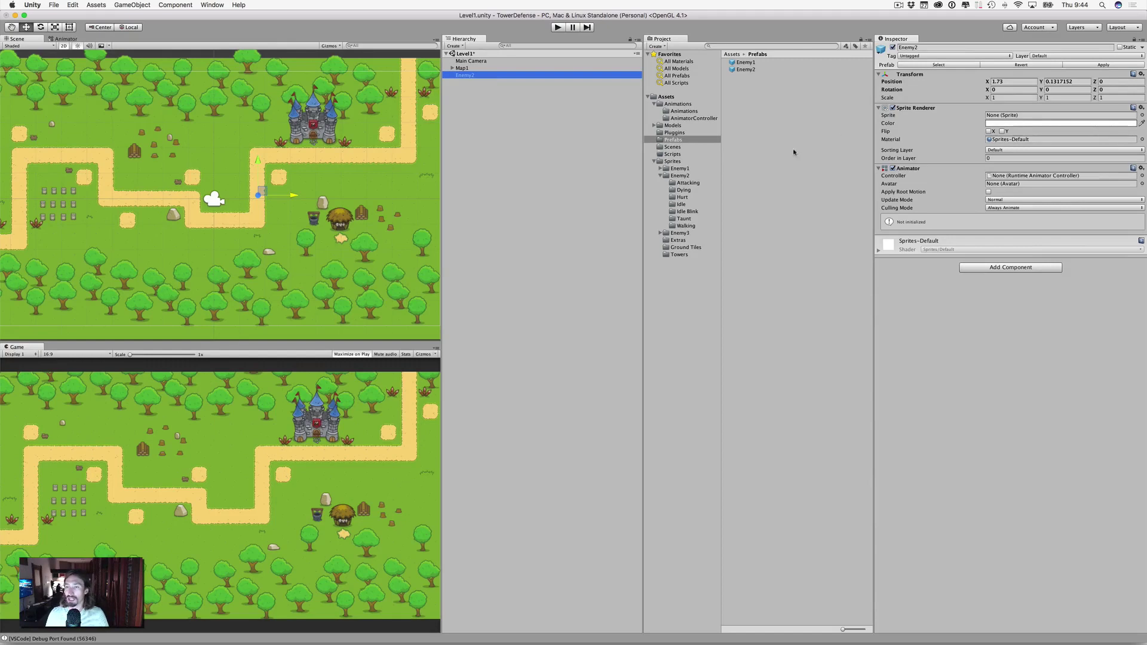
click(681, 204)
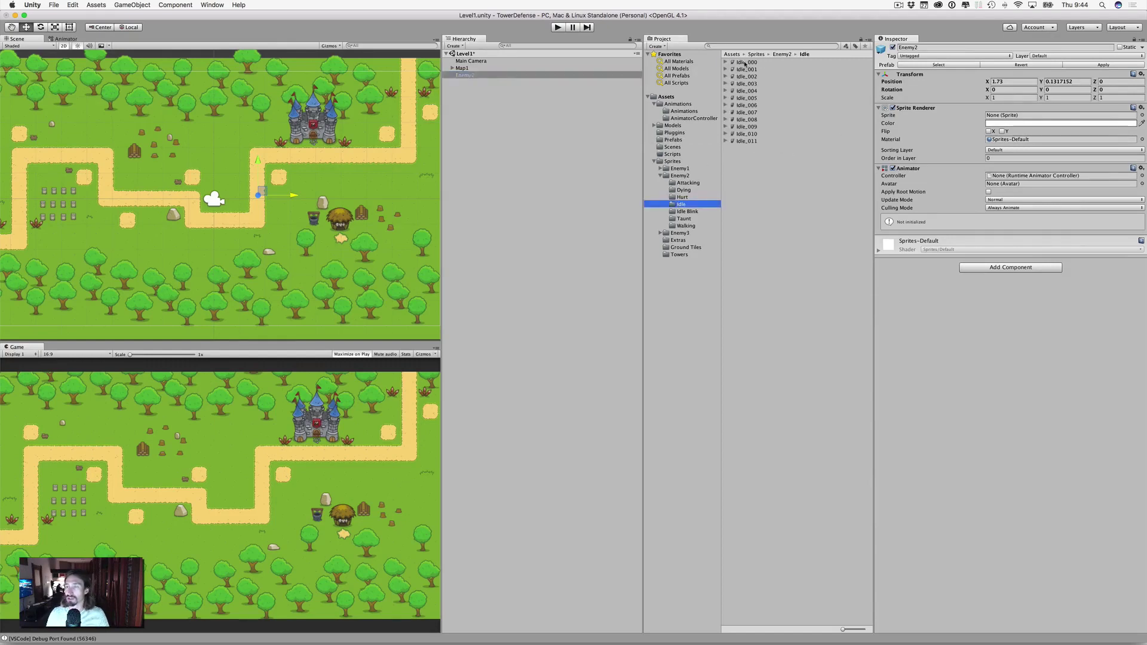
drag(745, 64, 1004, 118)
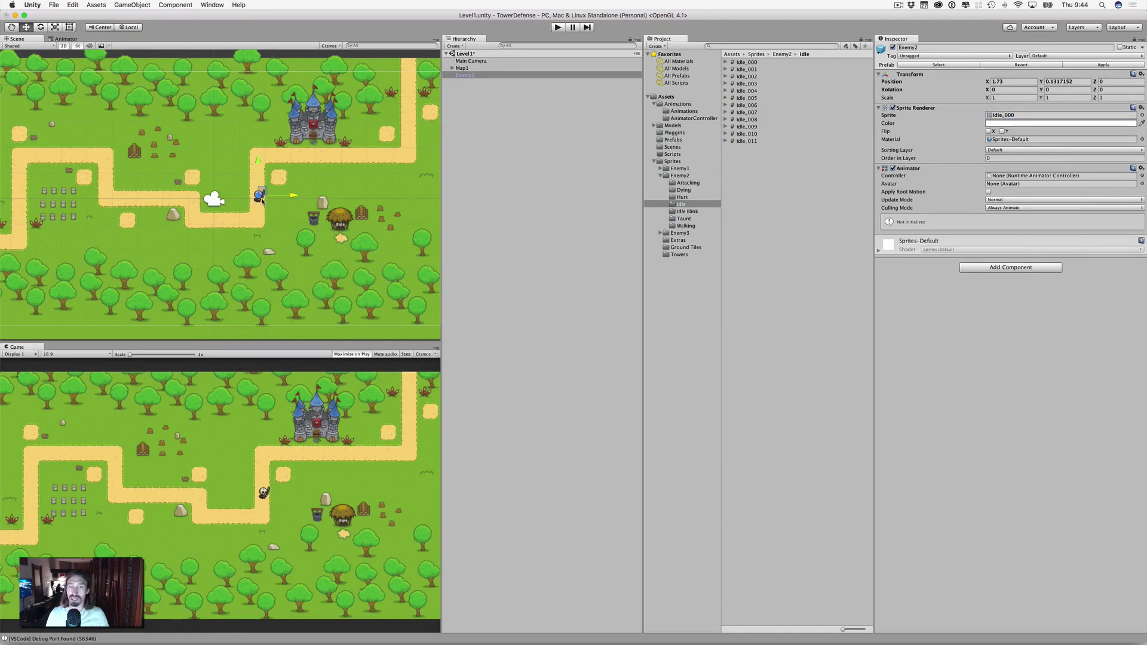
Place an Enemy1 prefab instance on the path below the castle at about X 2.67, Y 1.83, with Enemy2 moved up to Y 1.62
click(660, 175)
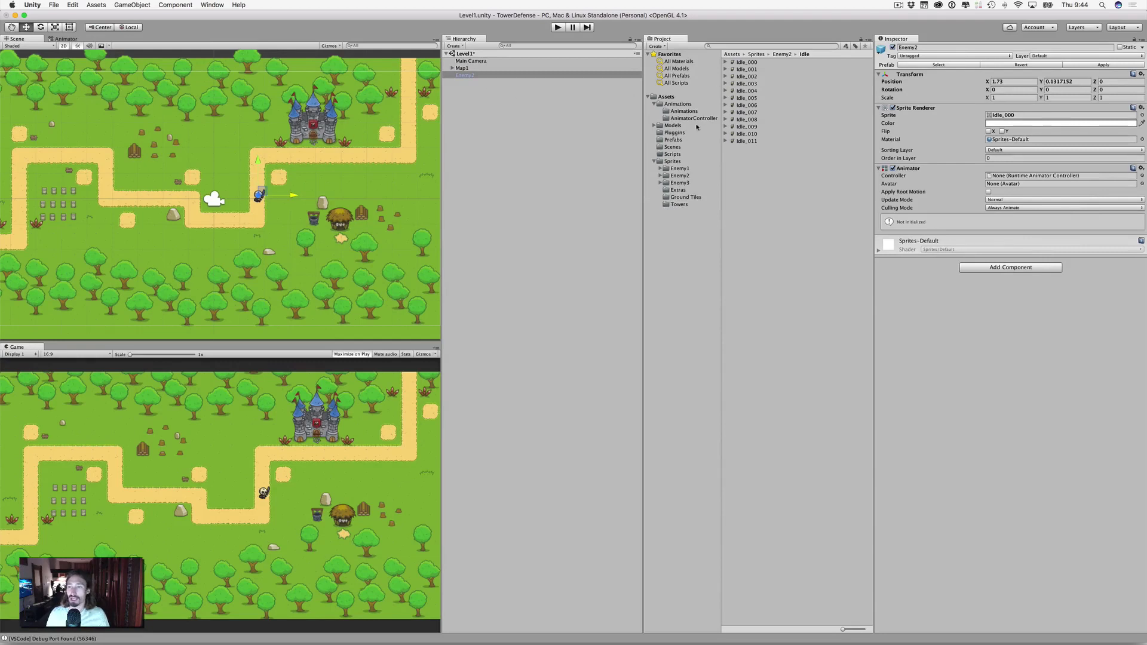
click(674, 141)
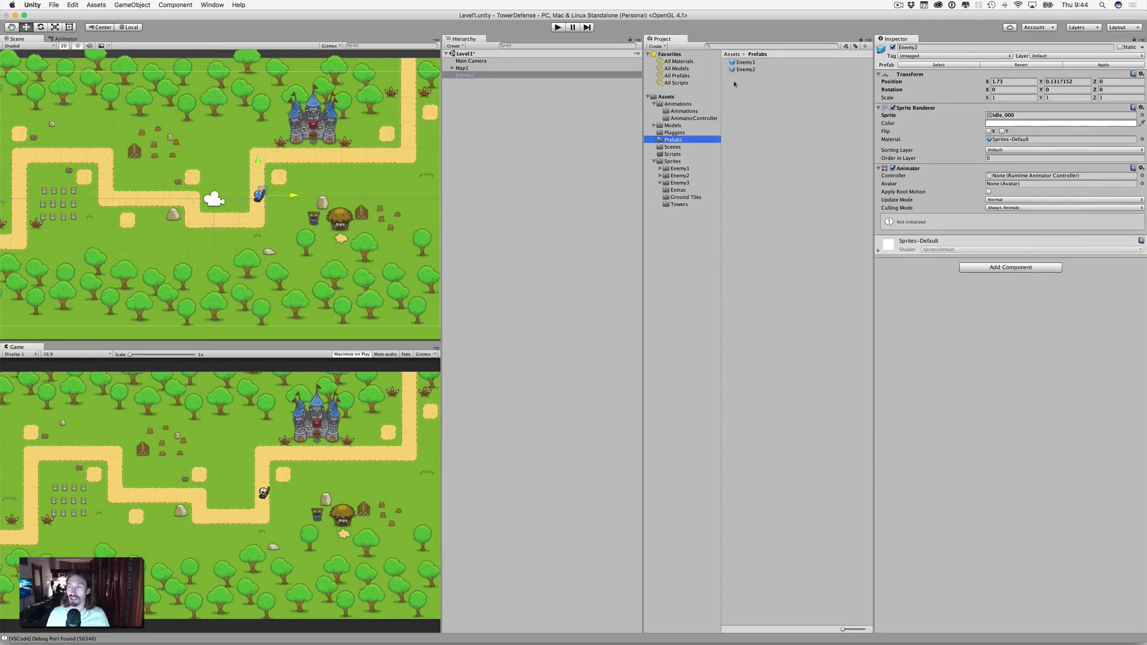
drag(745, 63, 259, 157)
click(259, 167)
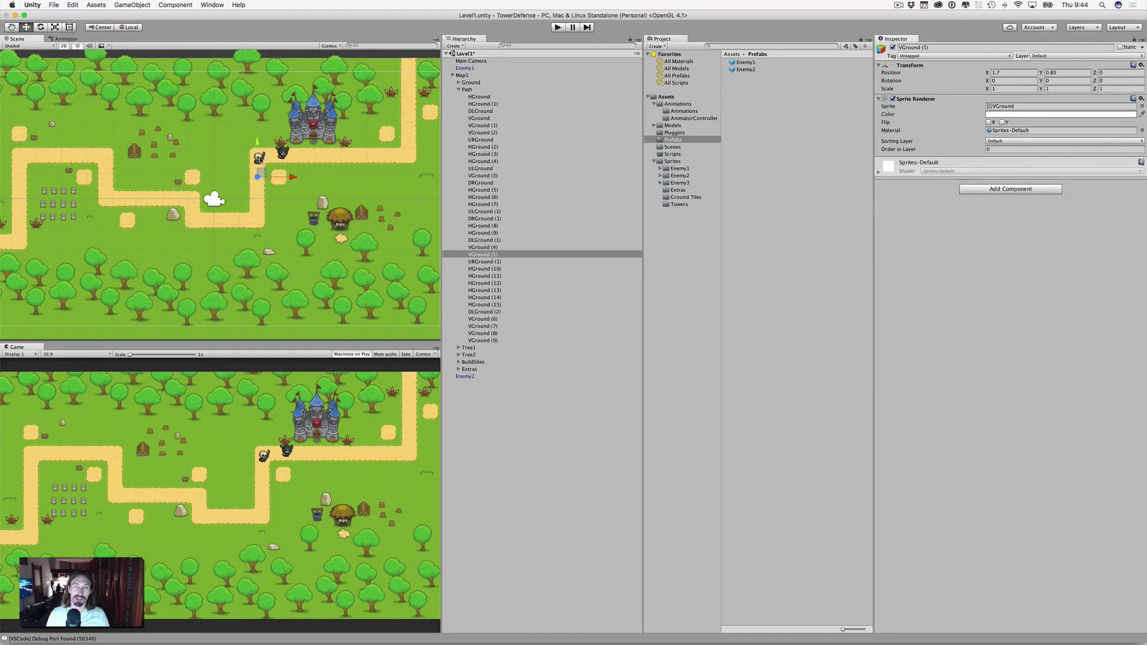
click(282, 153)
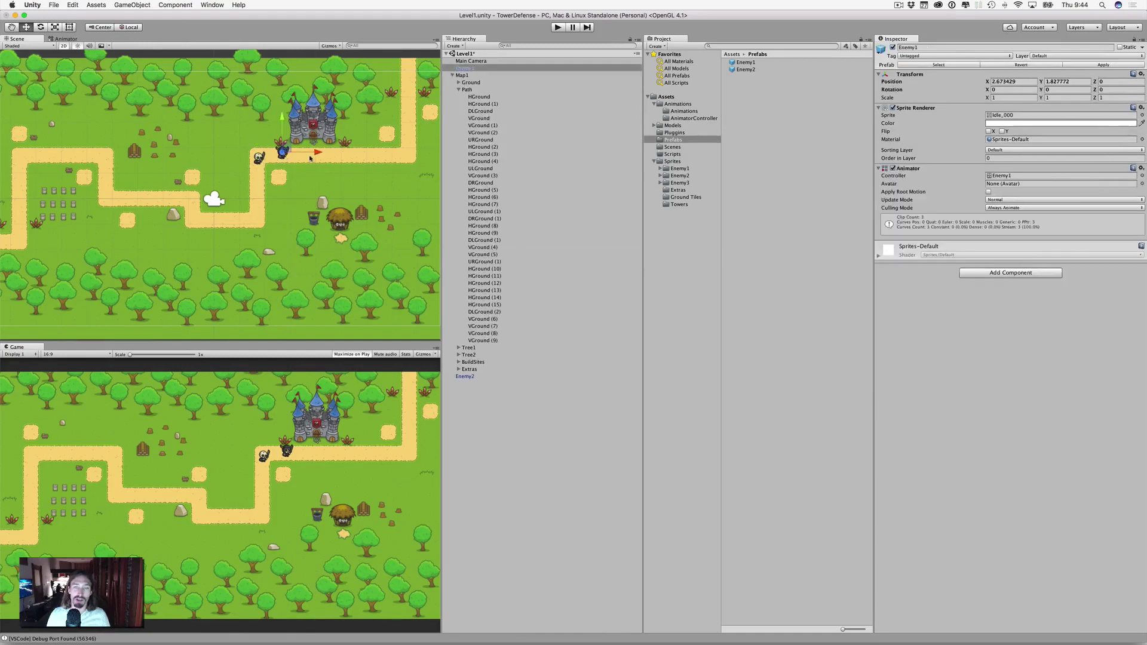
click(327, 157)
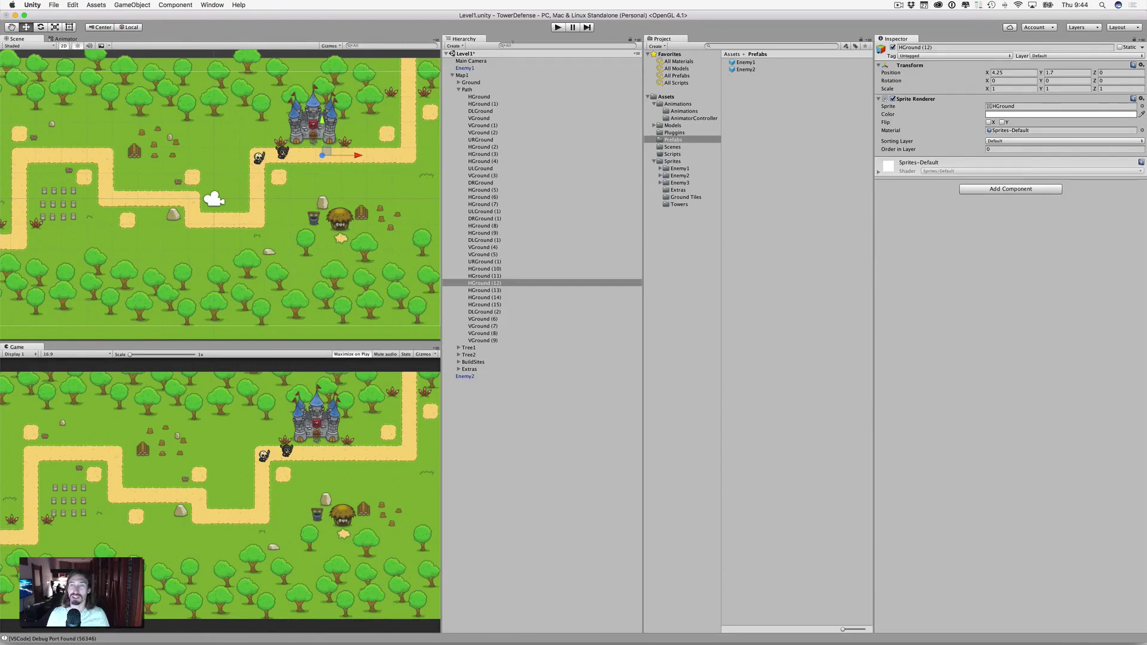
Play-test the scene with both enemies, stop it, and collapse the Path and Map1 groups in the Hierarchy
click(557, 27)
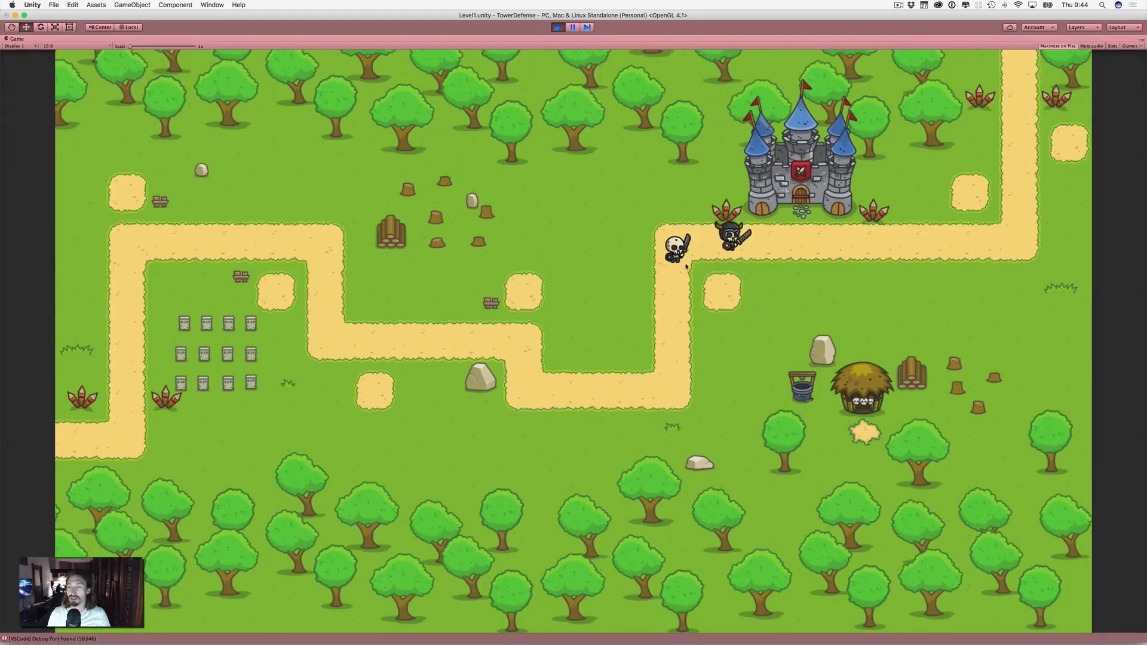
click(557, 28)
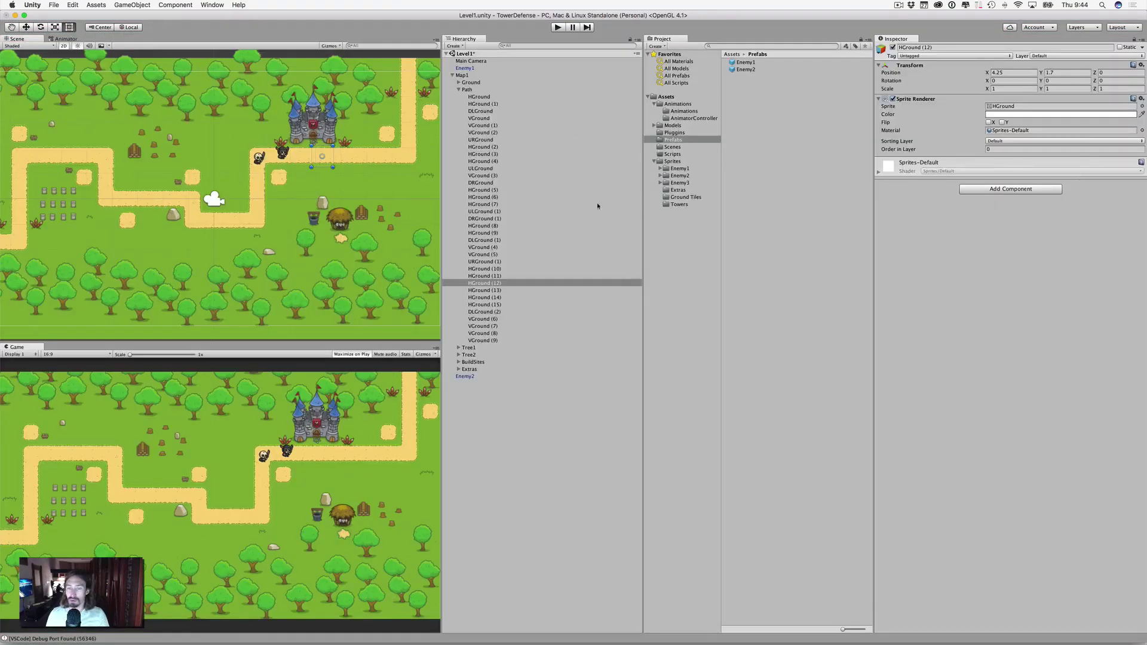
click(459, 89)
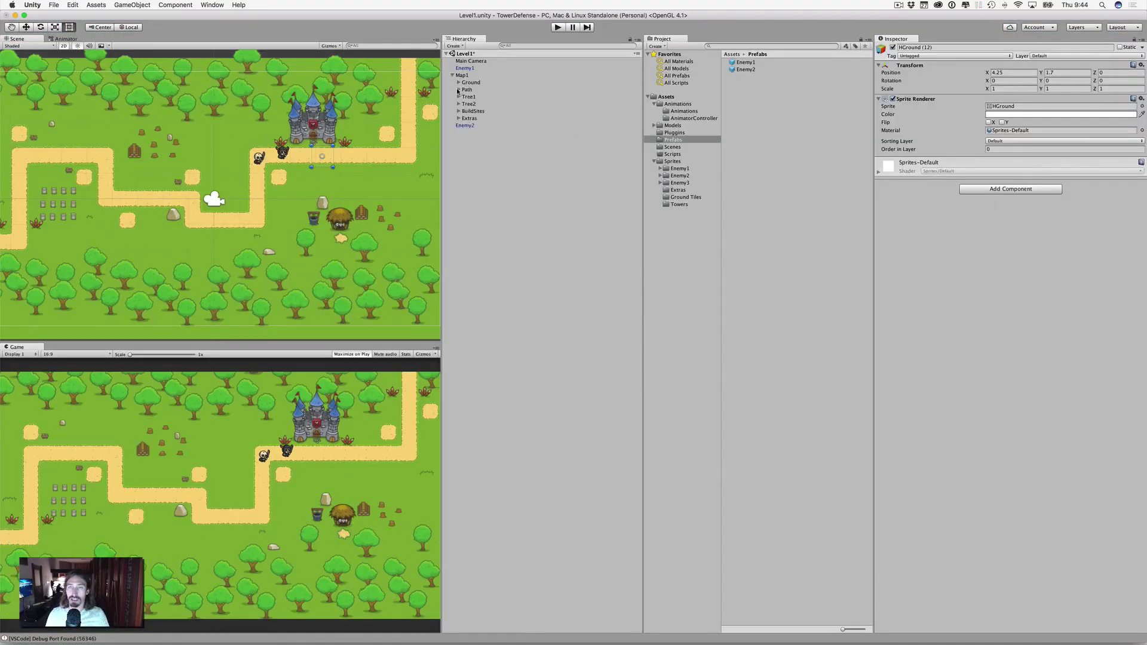
click(469, 126)
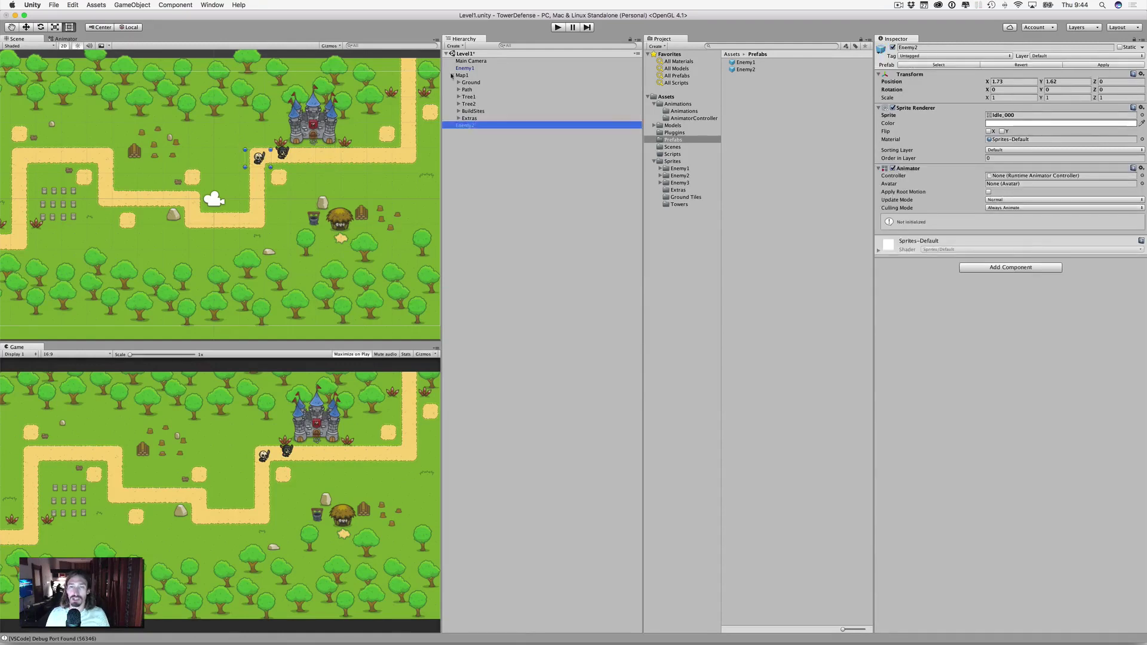
click(452, 76)
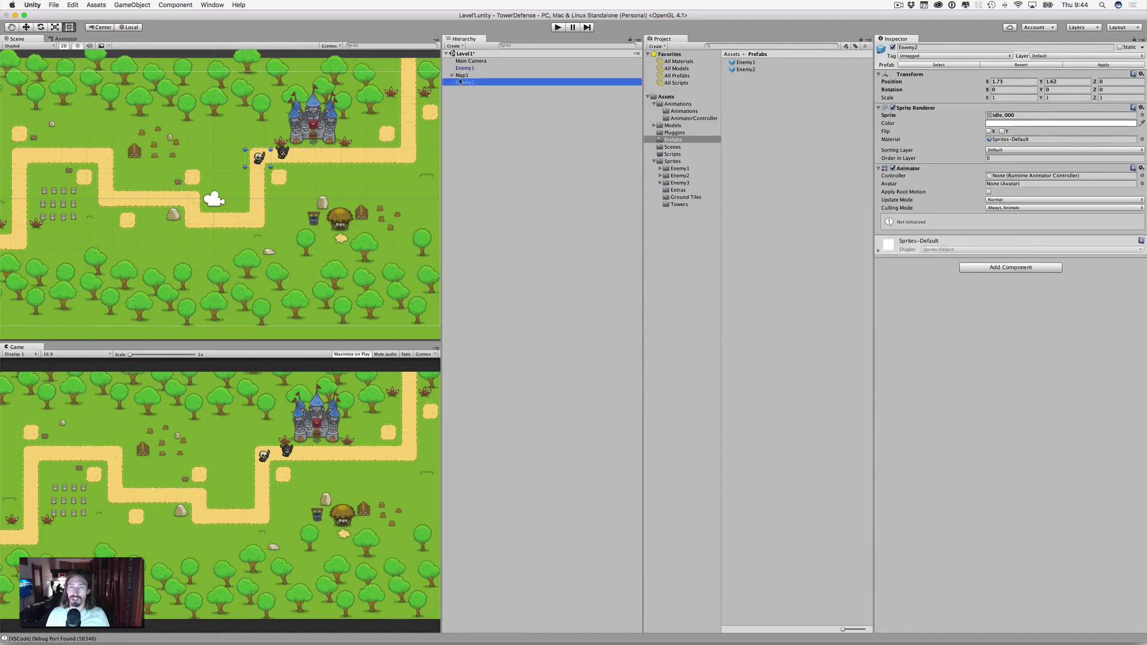
Set the Enemy2 prefab's Animator Controller to the Enemy2 override controller, save the scene and play-test it
click(746, 70)
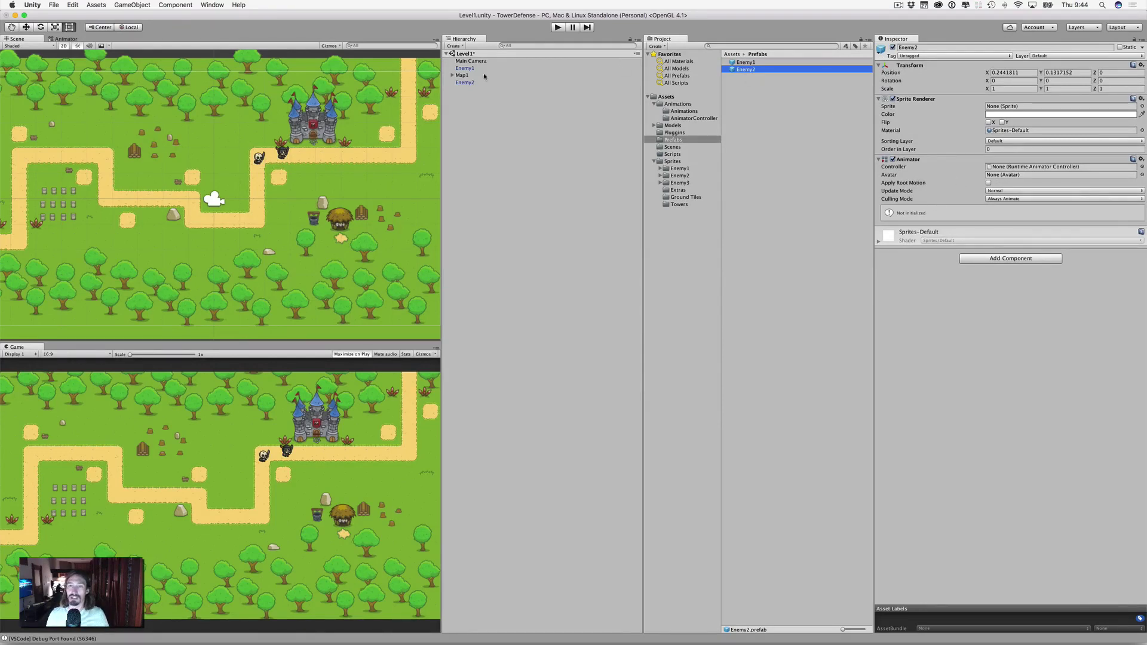
click(463, 82)
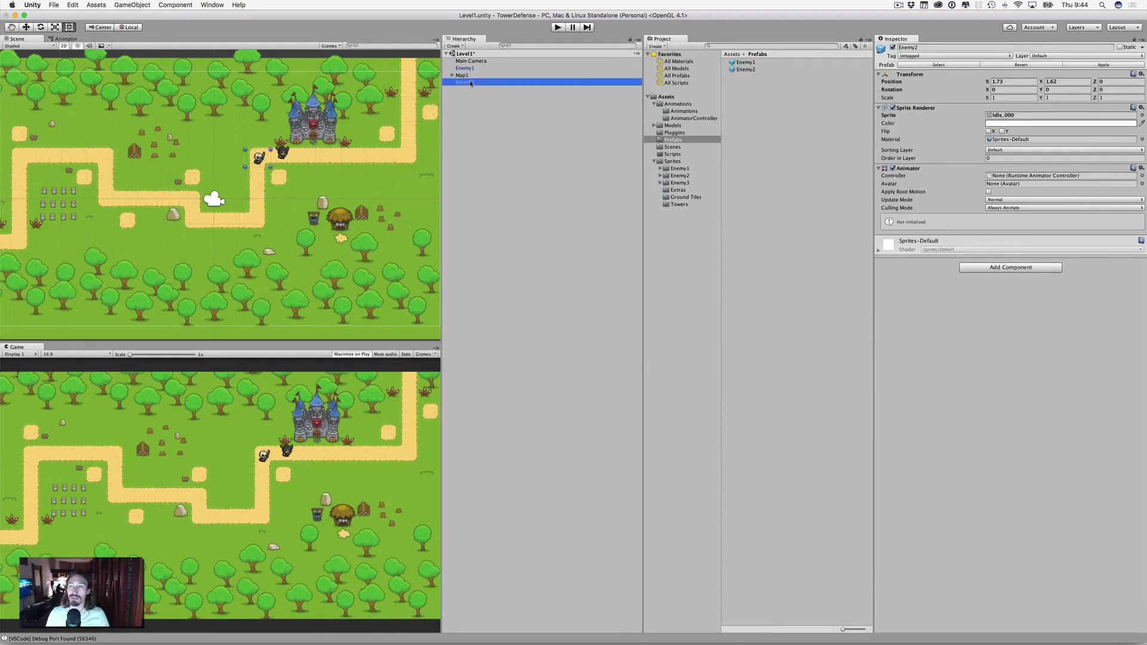
click(751, 70)
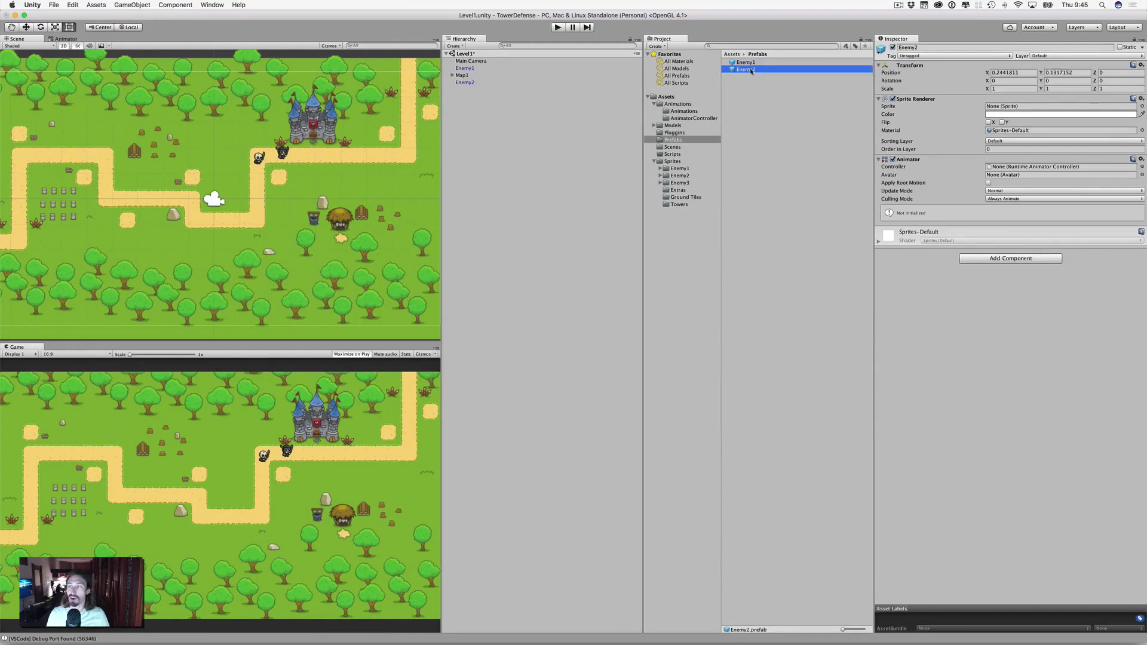
click(1013, 167)
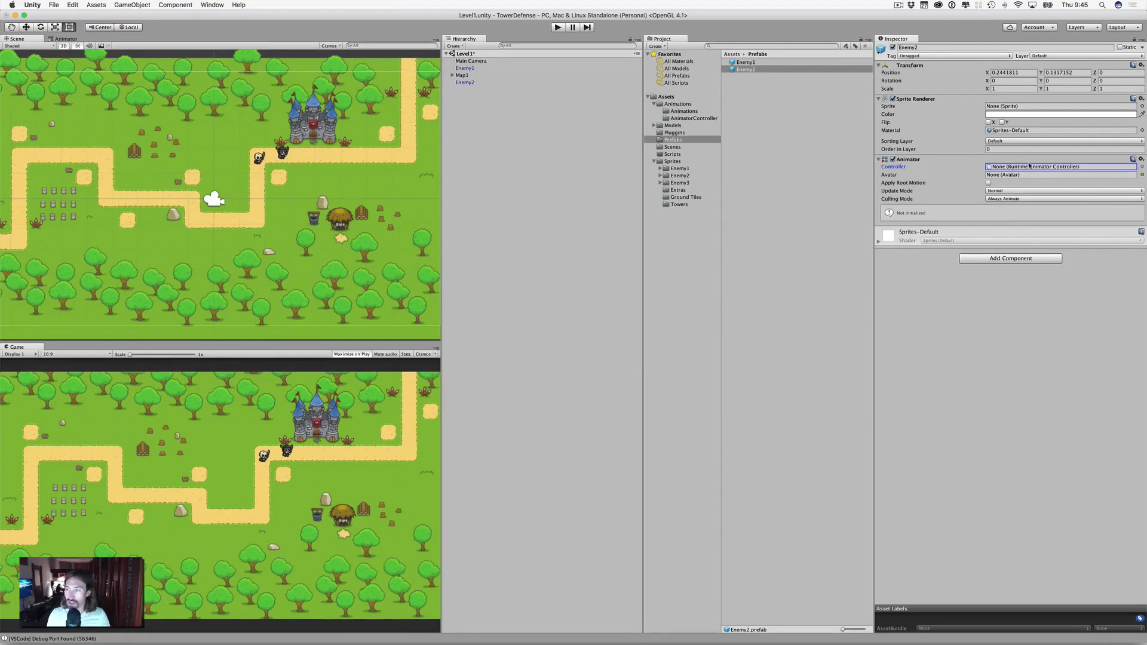
click(1142, 167)
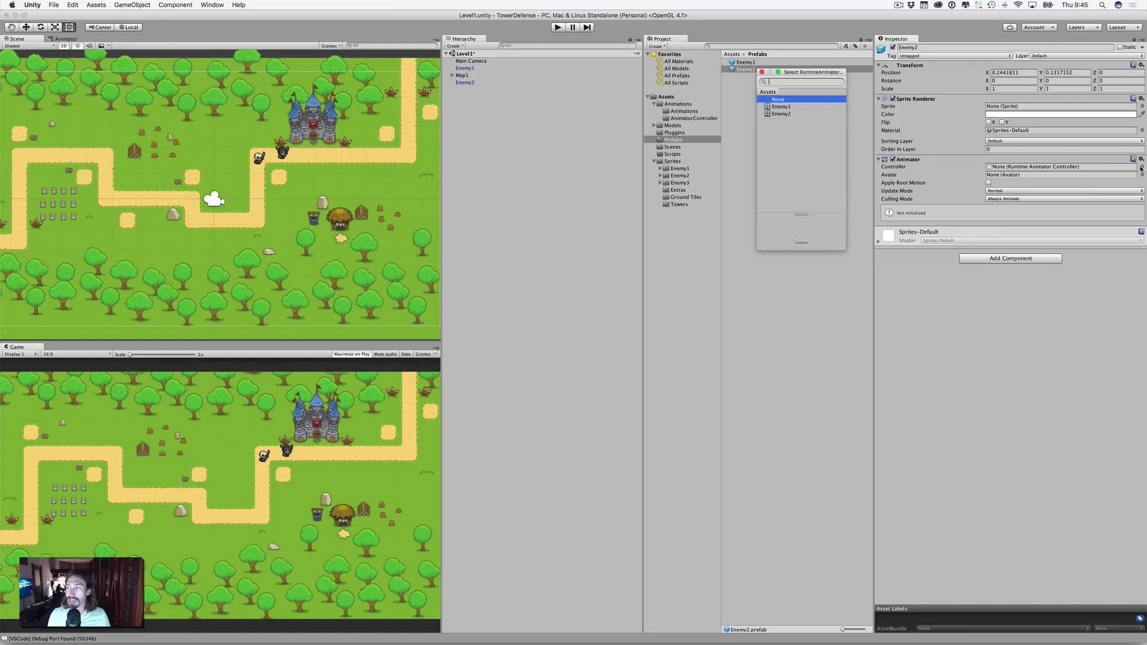
click(781, 115)
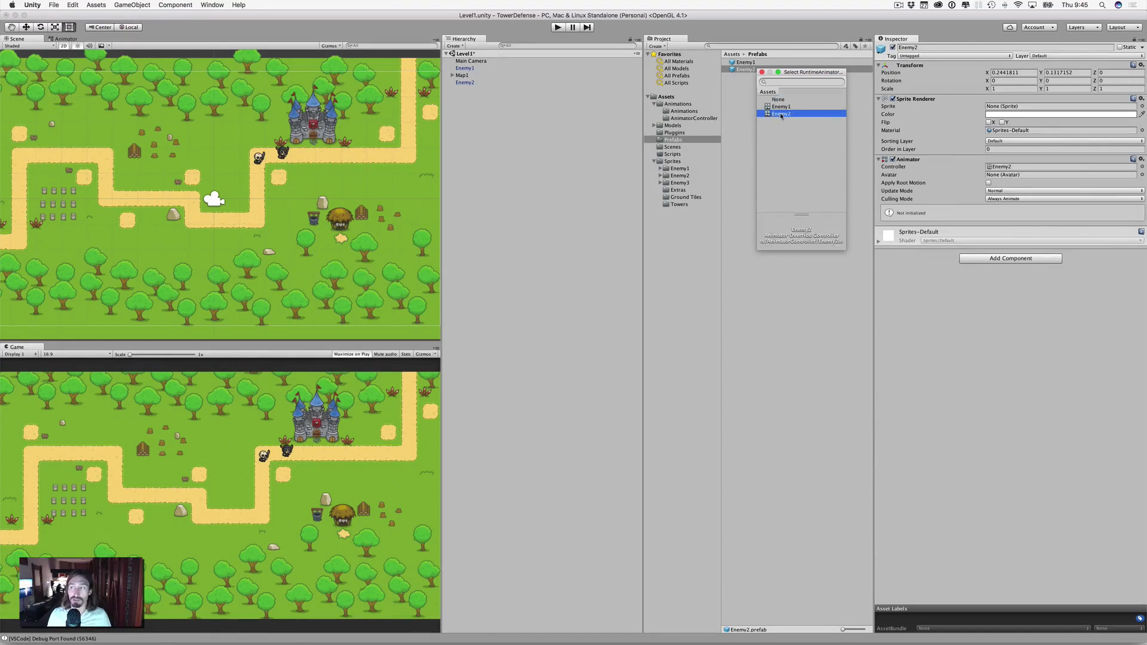
click(762, 72)
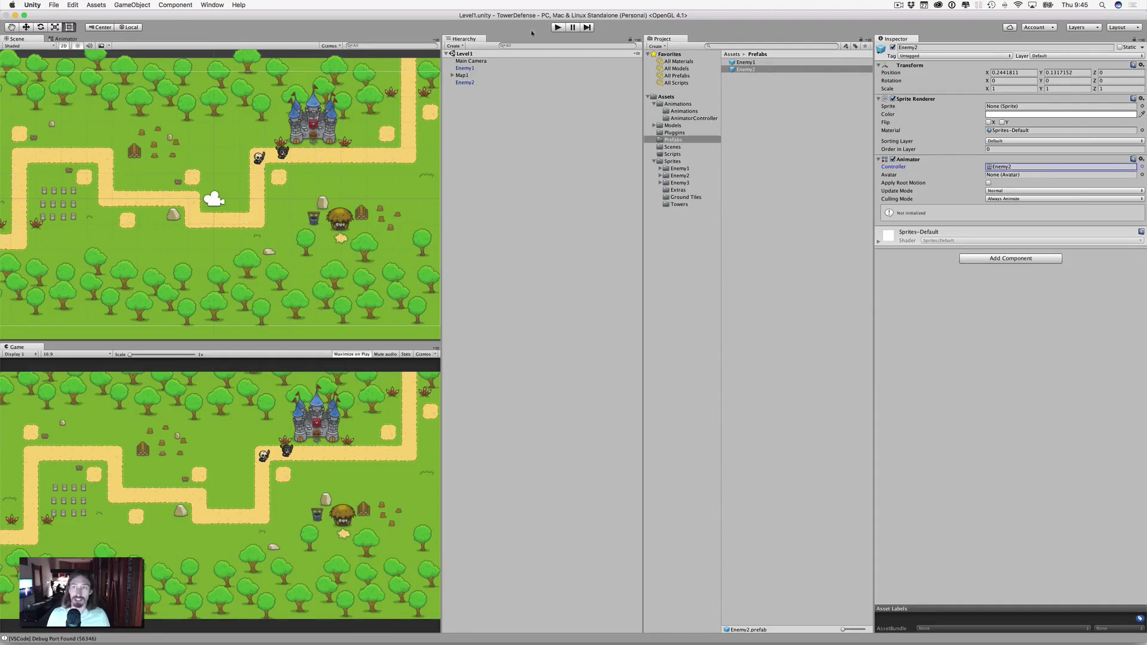
key(super+p)
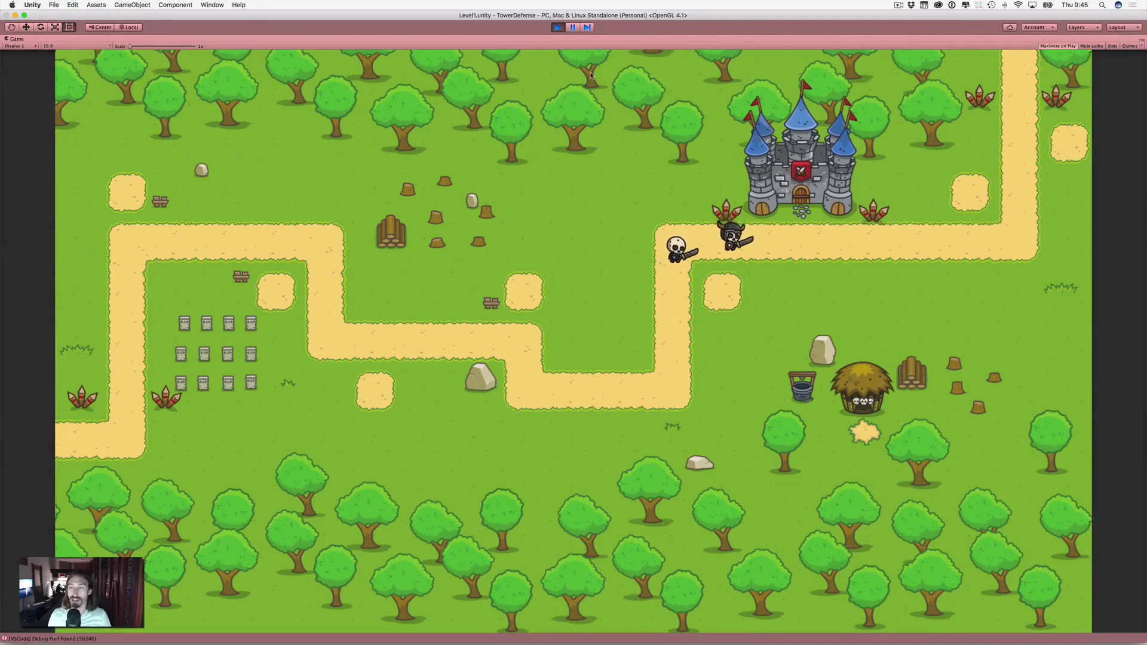
click(561, 27)
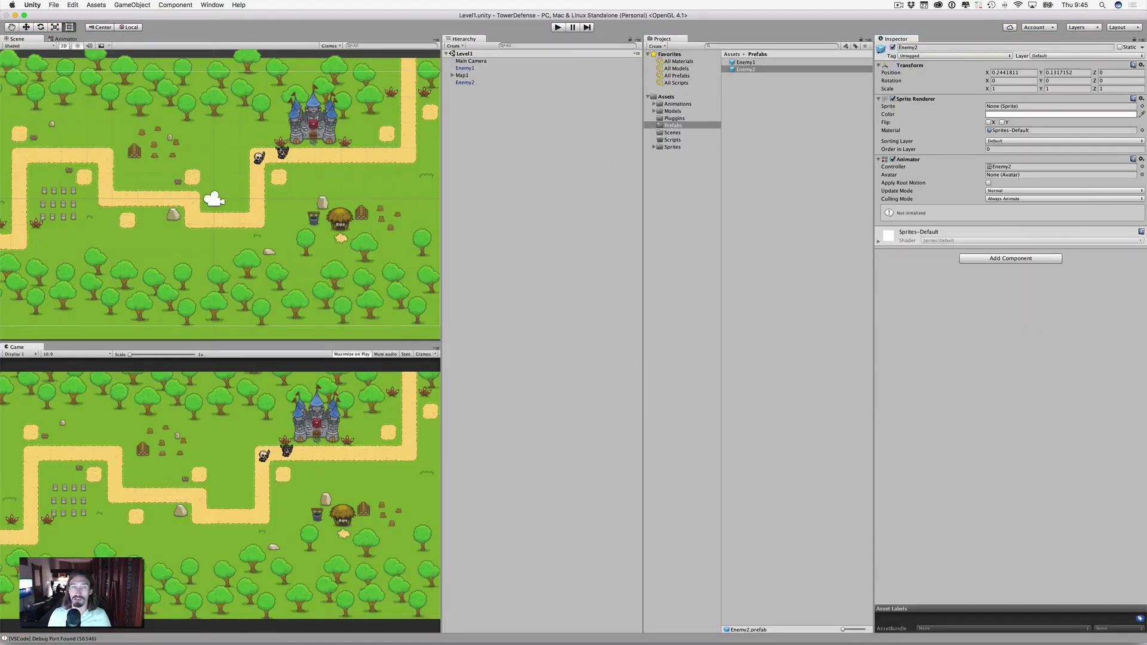
Create an empty object in the scene and name it Enemy3
click(654, 147)
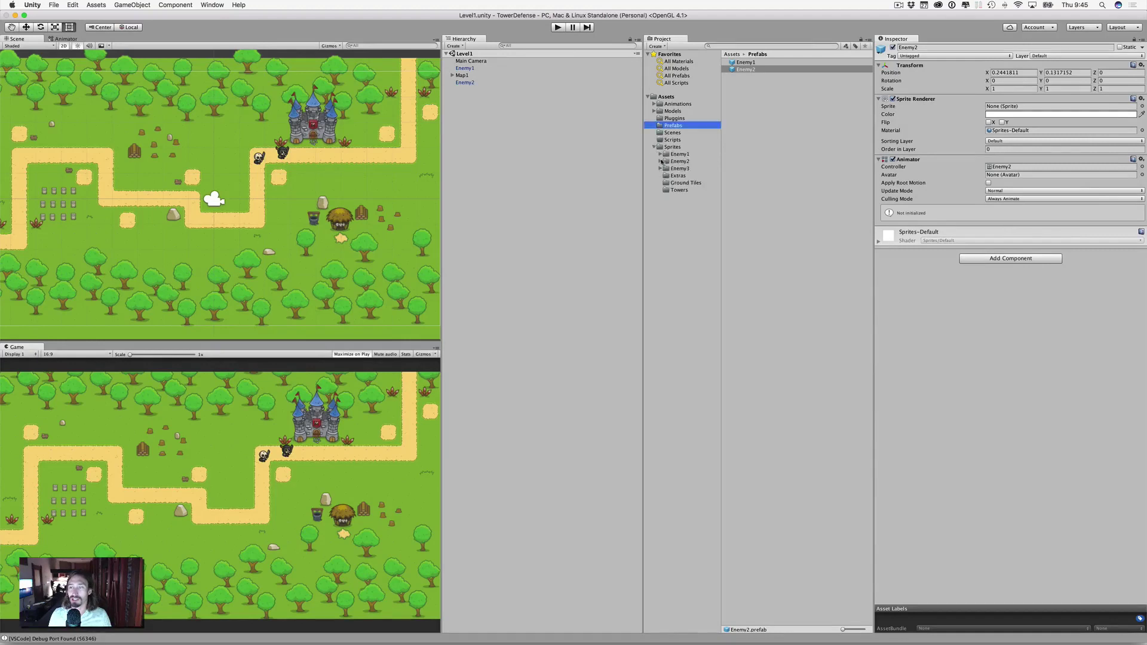
click(454, 46)
click(467, 56)
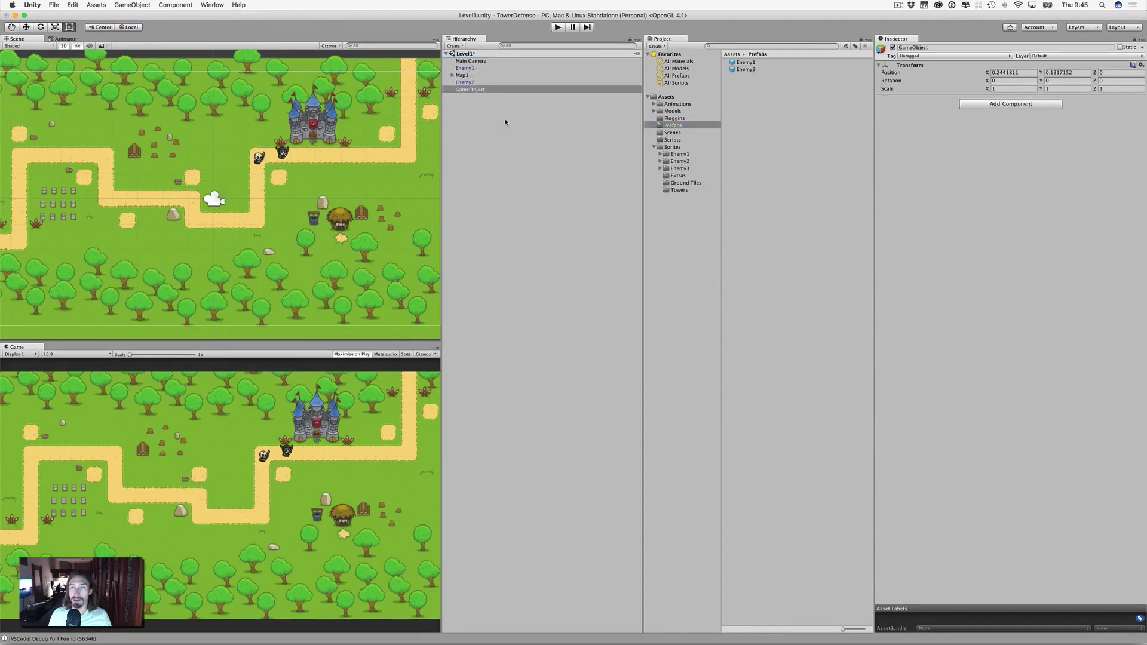
click(472, 90)
key(Return)
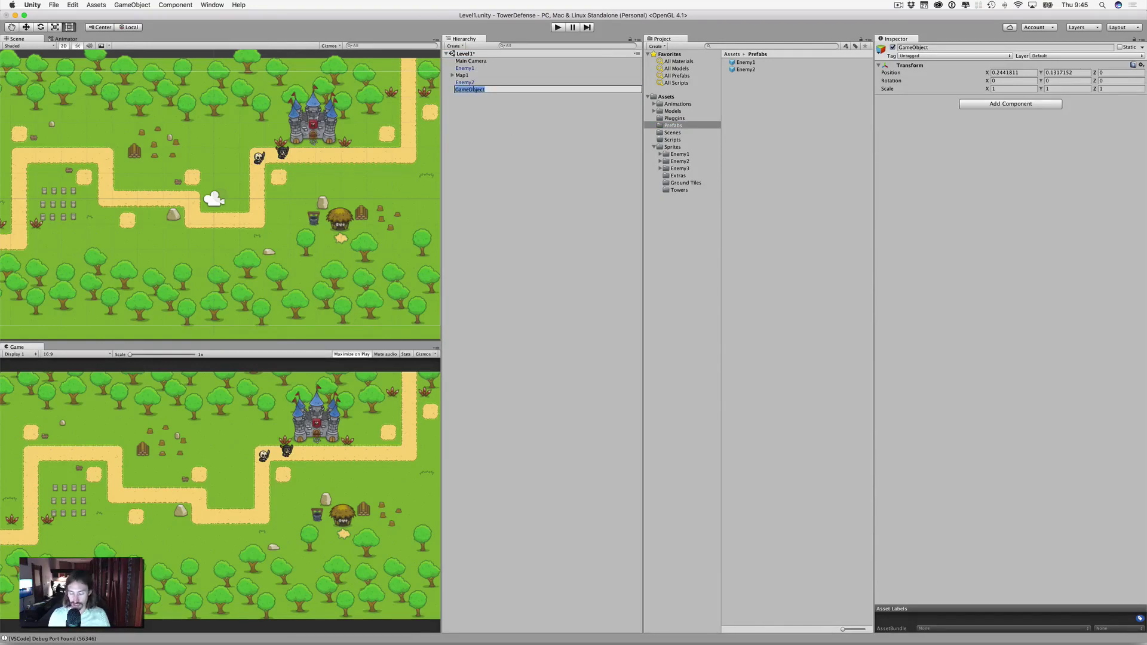
text(Enemy)
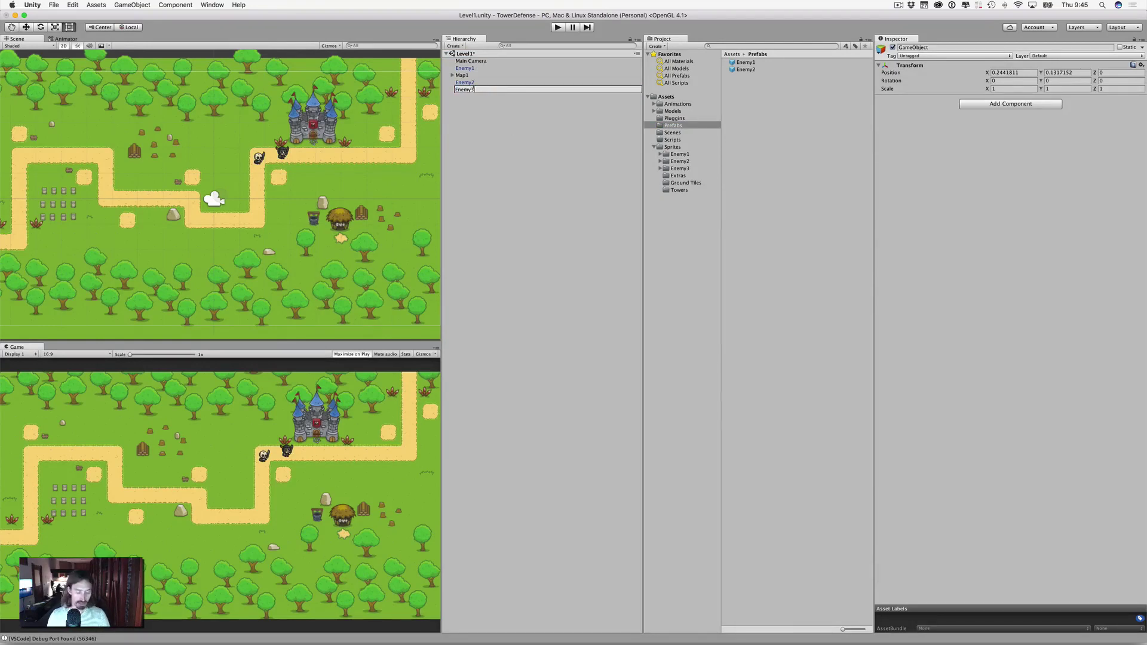
text(3)
key(Return)
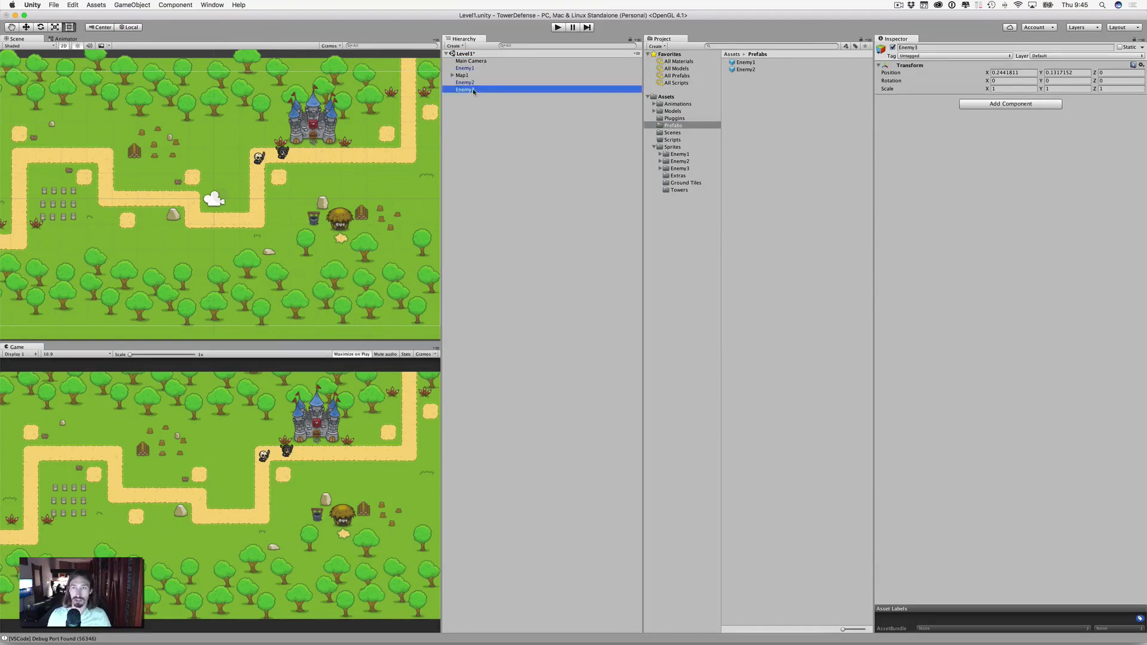
Add Walking_000 to Walking_017 from the Enemy3 Walking sprites to the Enemy3 object as a new animation
click(661, 169)
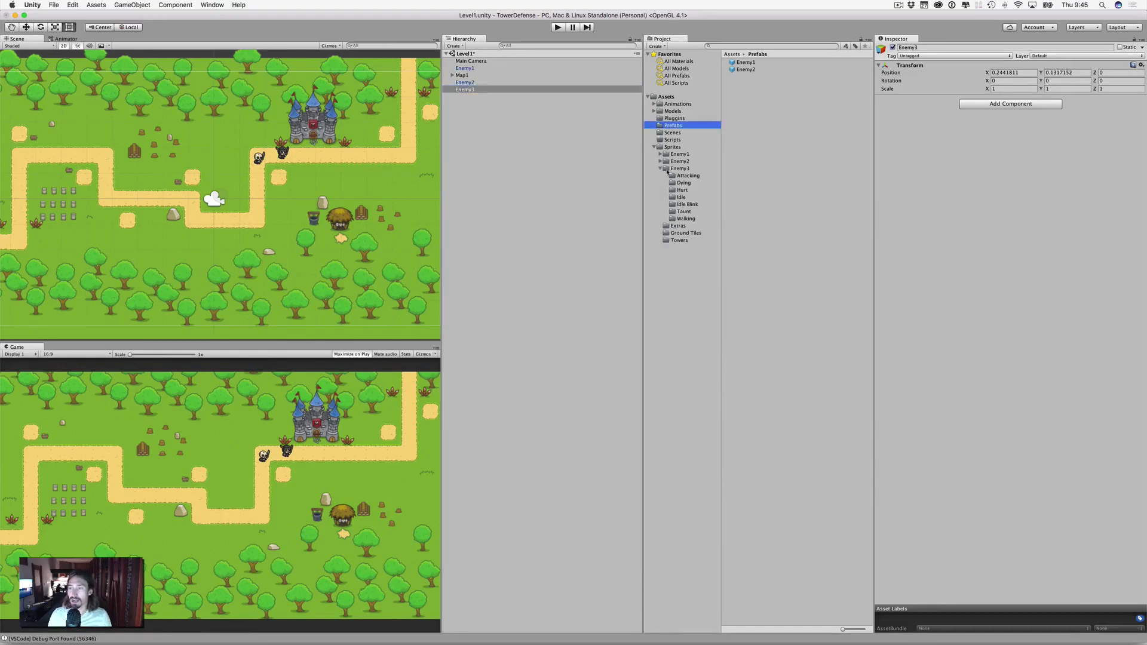
click(682, 220)
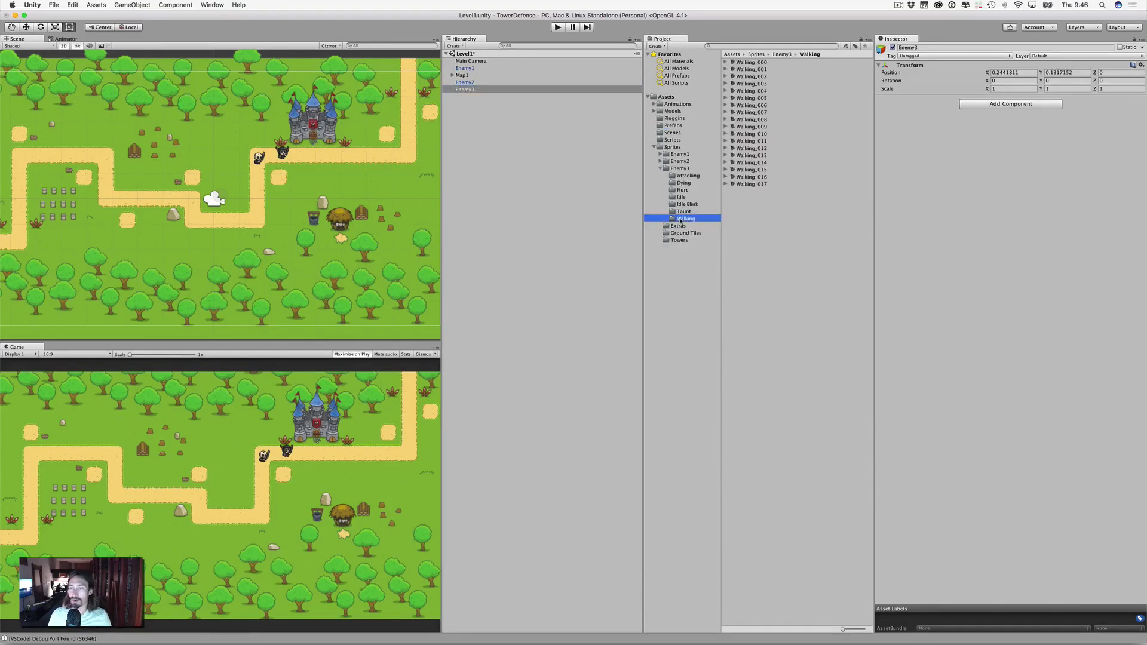
click(744, 62)
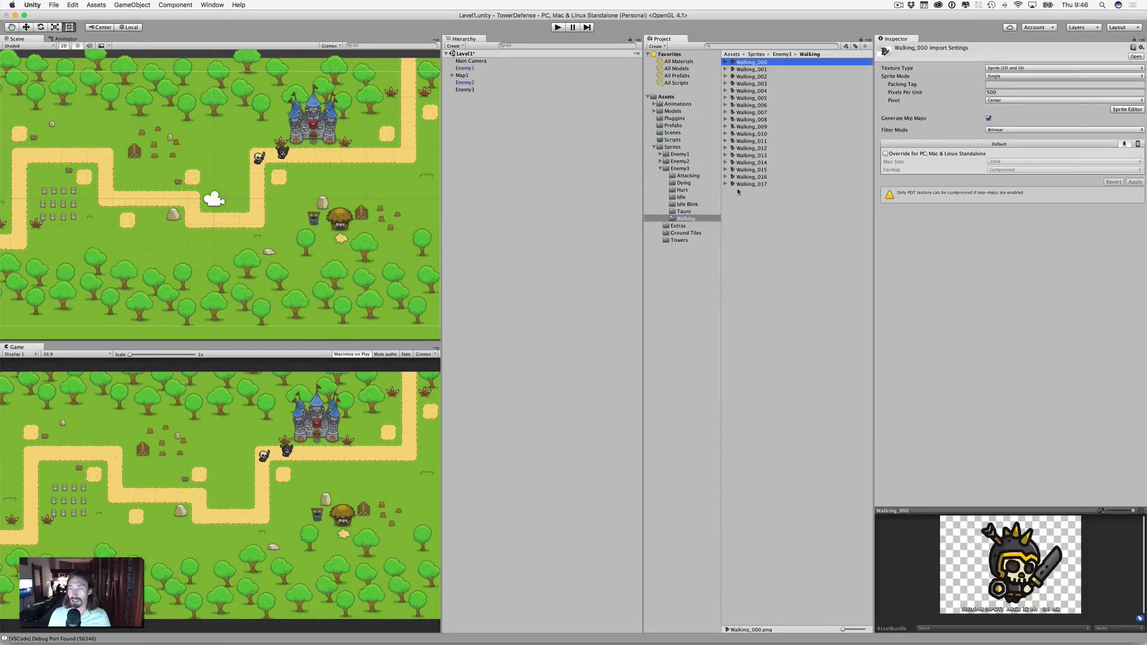
shift+click(741, 184)
drag(752, 64, 744, 93)
click(469, 90)
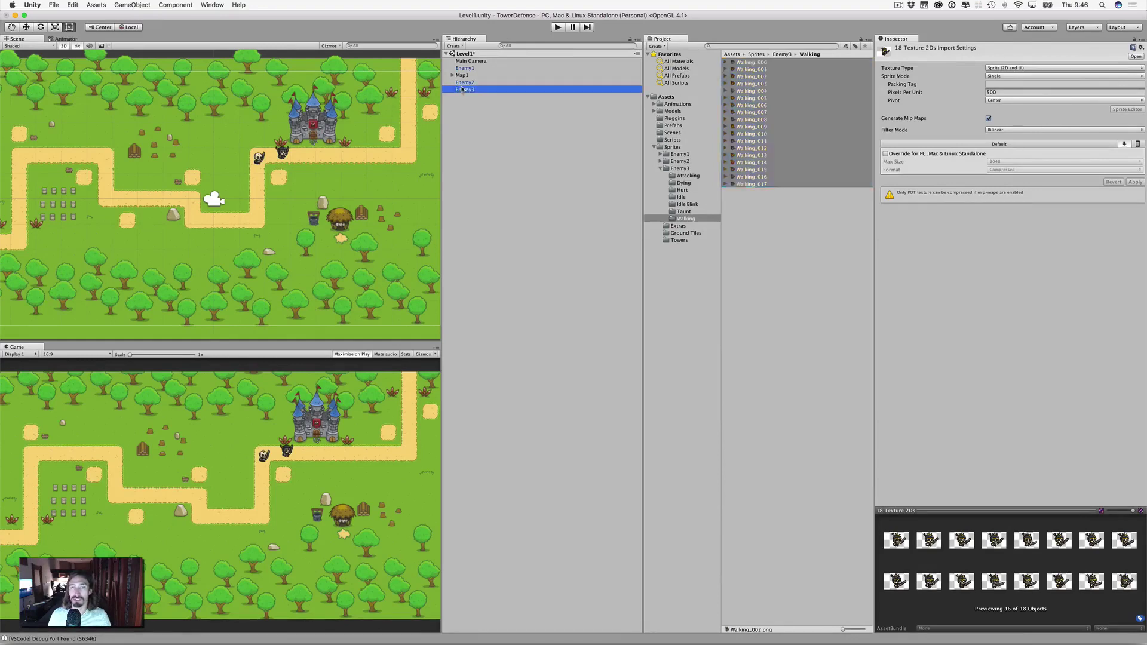
click(752, 62)
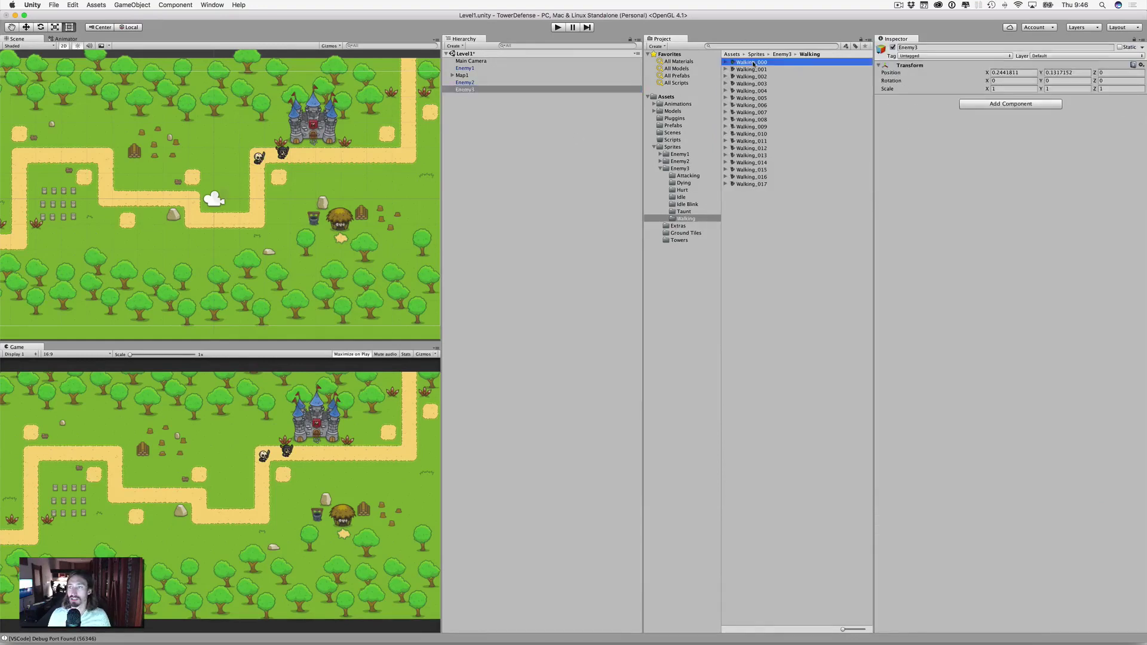
shift+click(754, 184)
drag(754, 73, 469, 91)
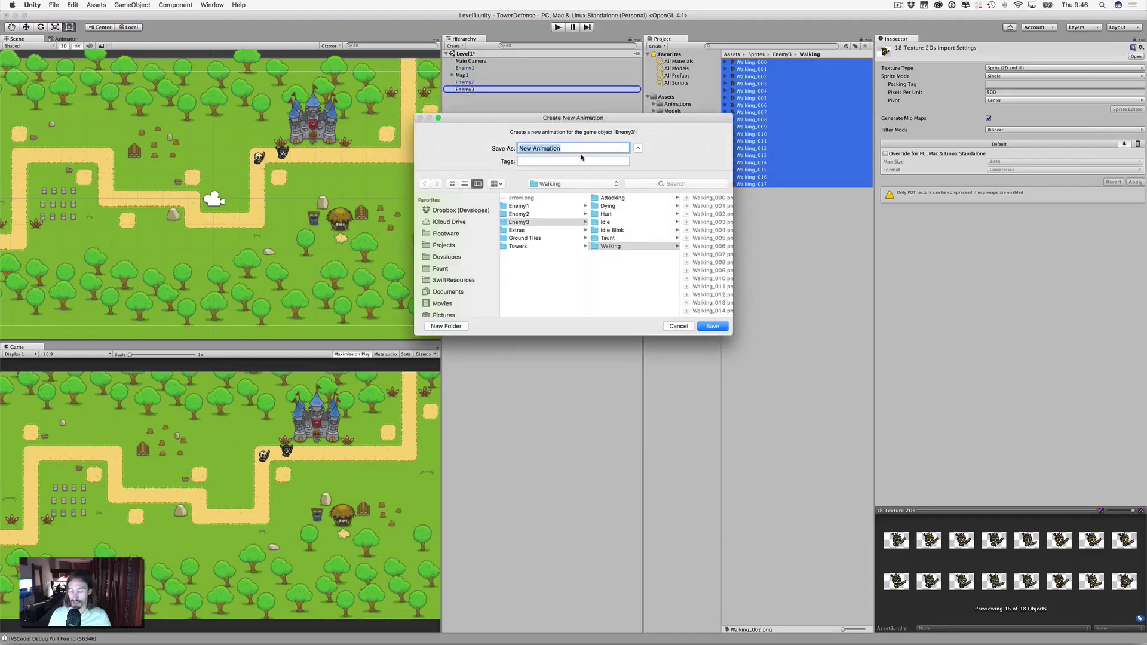
Save the new animation as Walking3 in the Animations subfolder of the project's Animations folder
text(Walking3)
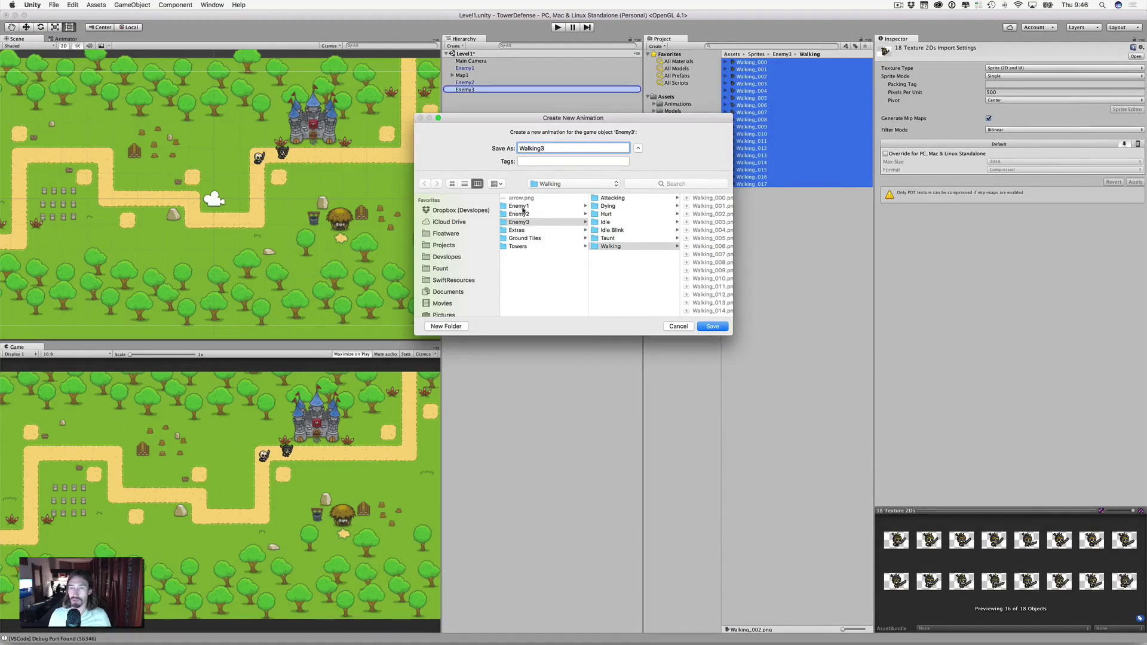
scroll(528, 208, left, 5)
click(577, 198)
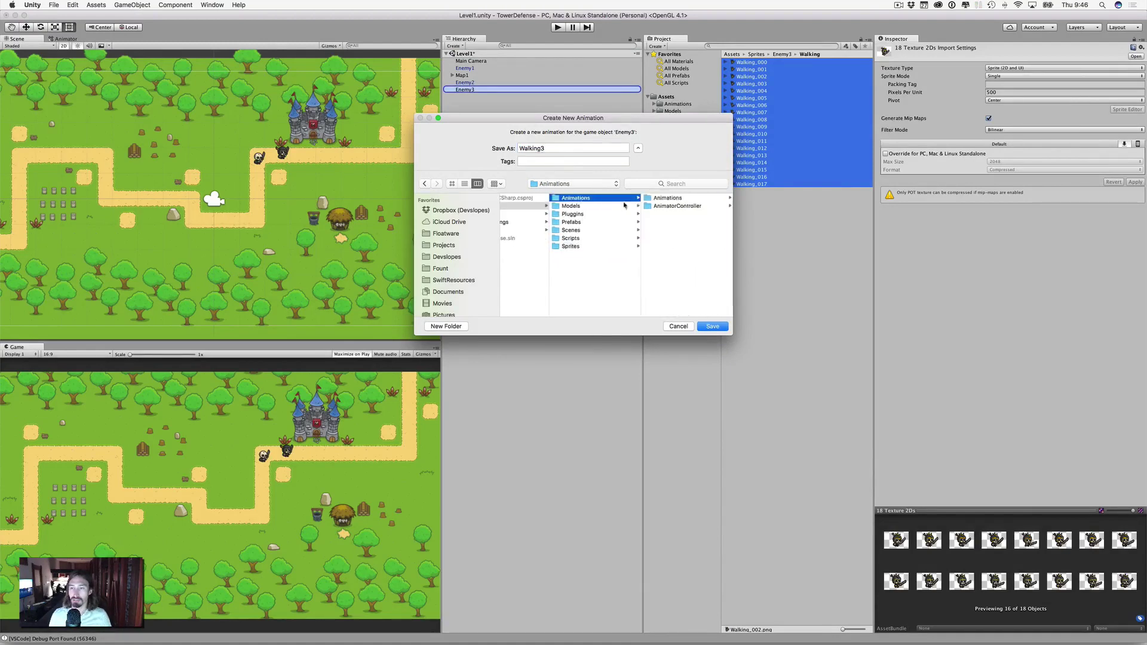
click(665, 199)
click(717, 327)
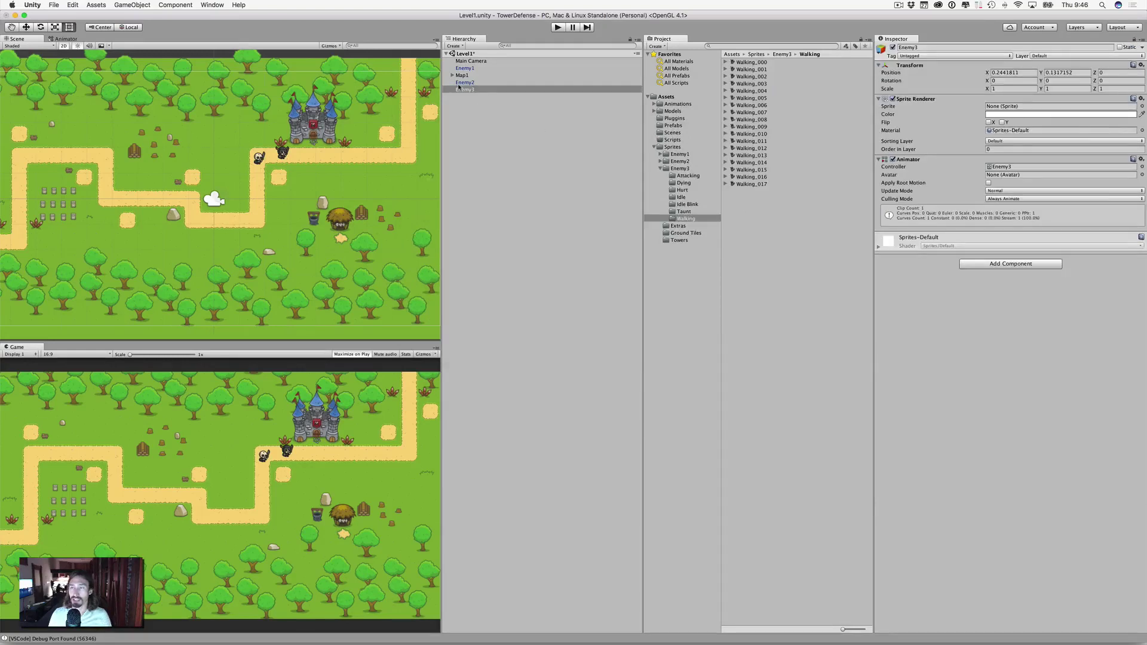
Add Hurt_000 to Hurt_011 from the Enemy3 Hurt sprites to the Enemy3 object as a new animation saved as Hurt3
click(681, 190)
click(750, 62)
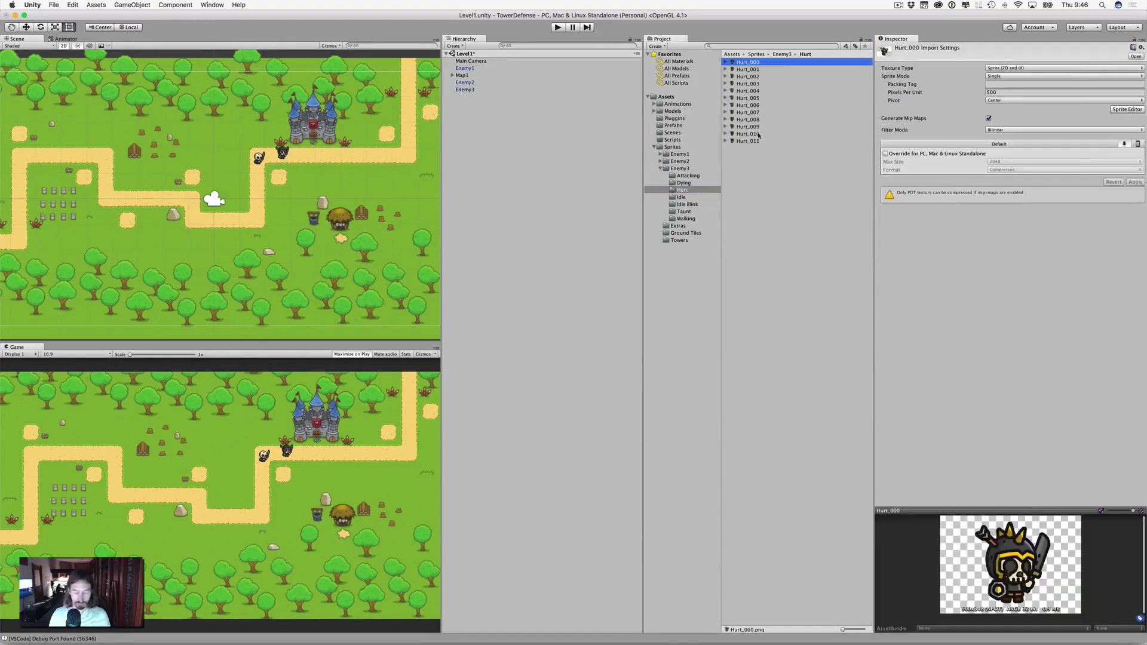
shift+click(750, 141)
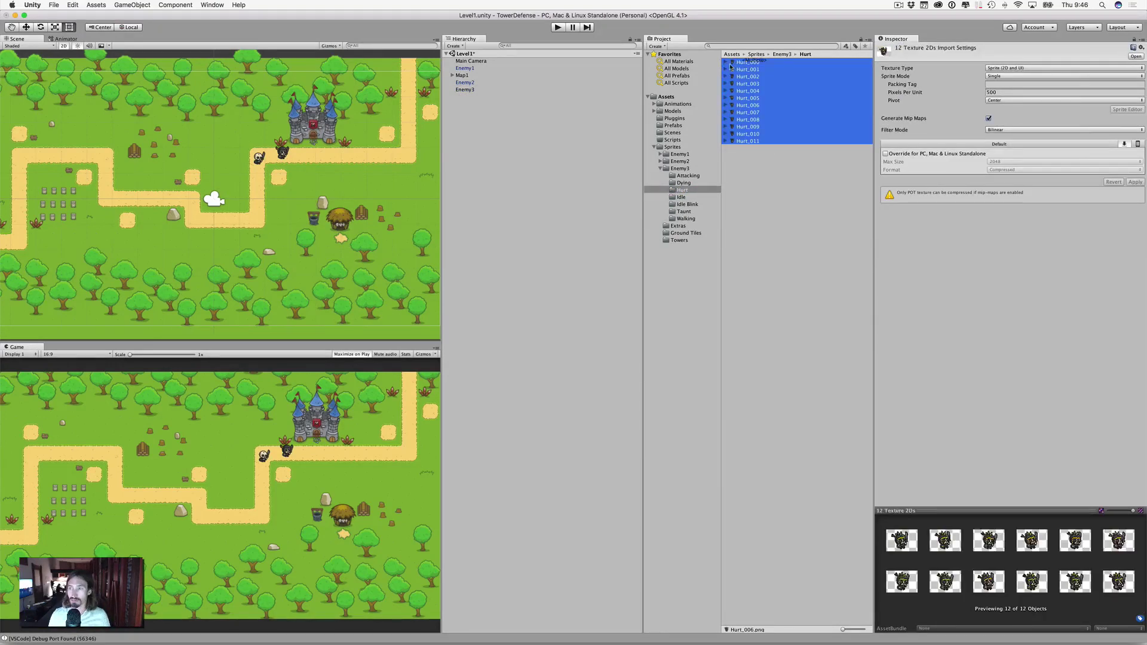
drag(748, 62, 481, 92)
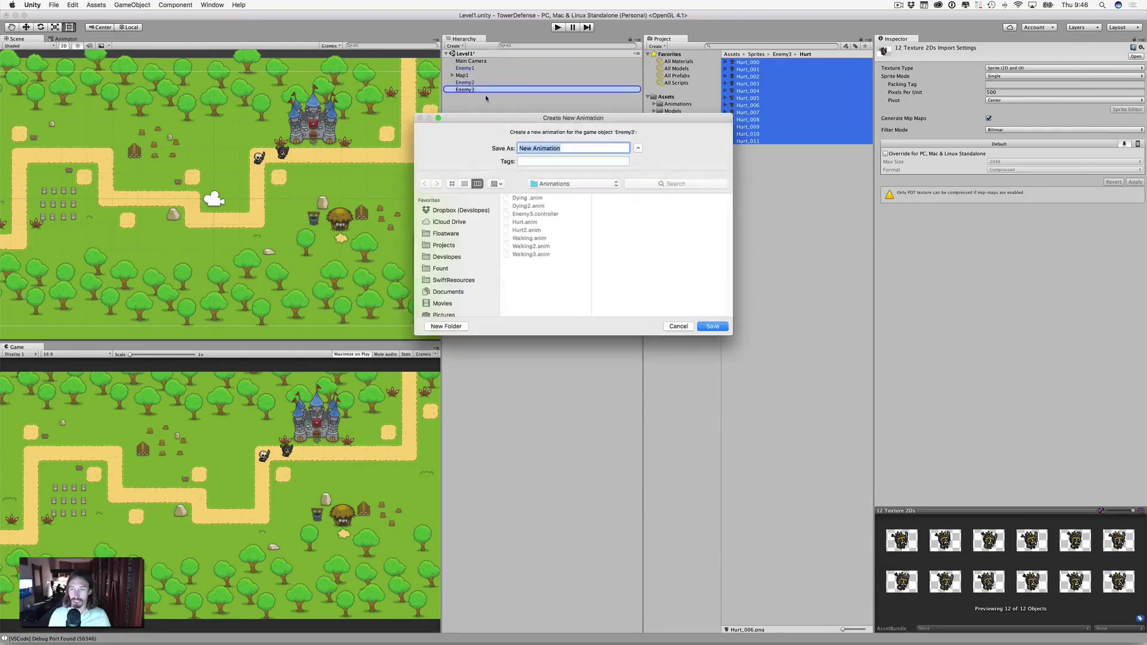
text(Hurt3)
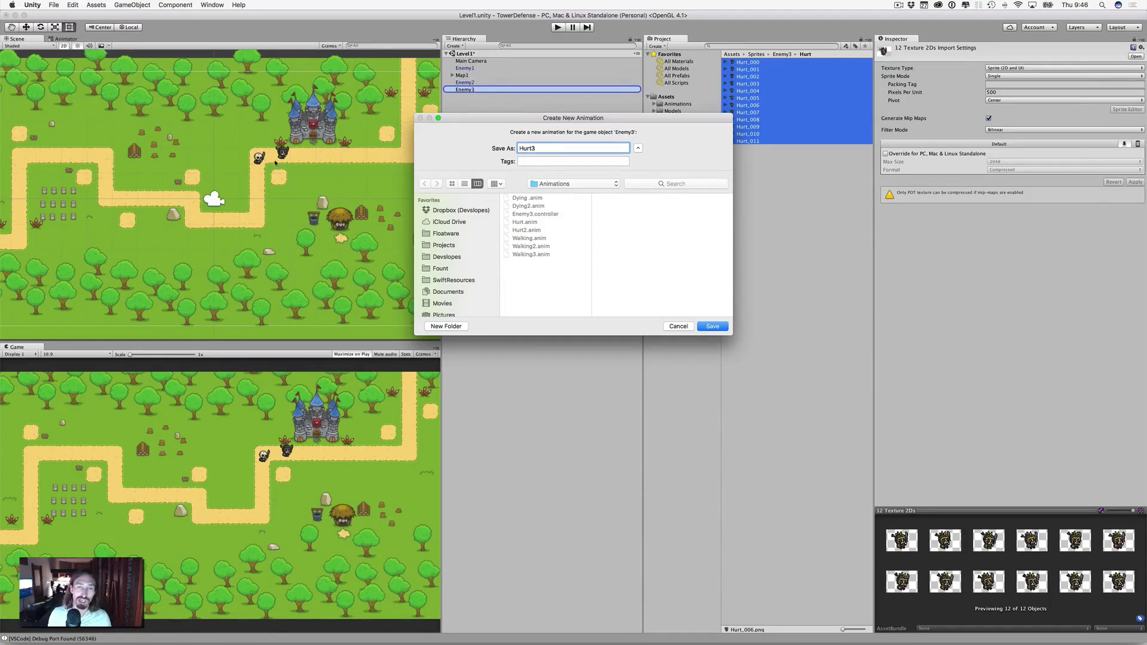
click(708, 326)
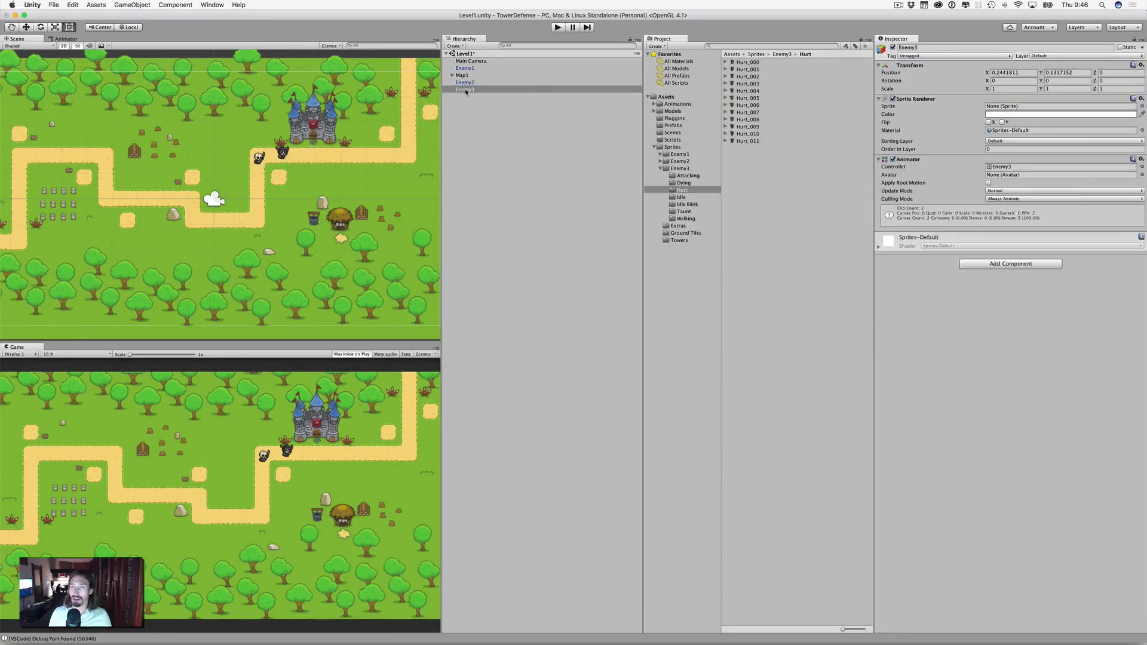
Add Dying_000 to Dying_014 from the Enemy3 Dying sprites to the Enemy3 object as a new animation saved as Dying3
click(682, 184)
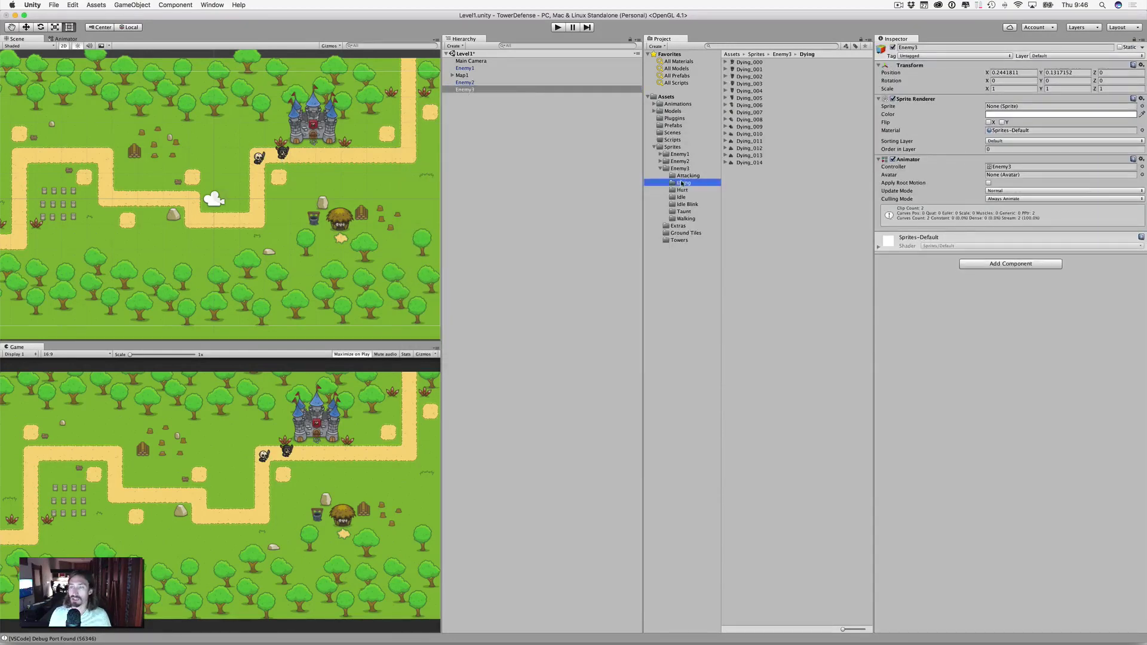
click(754, 62)
shift+click(750, 163)
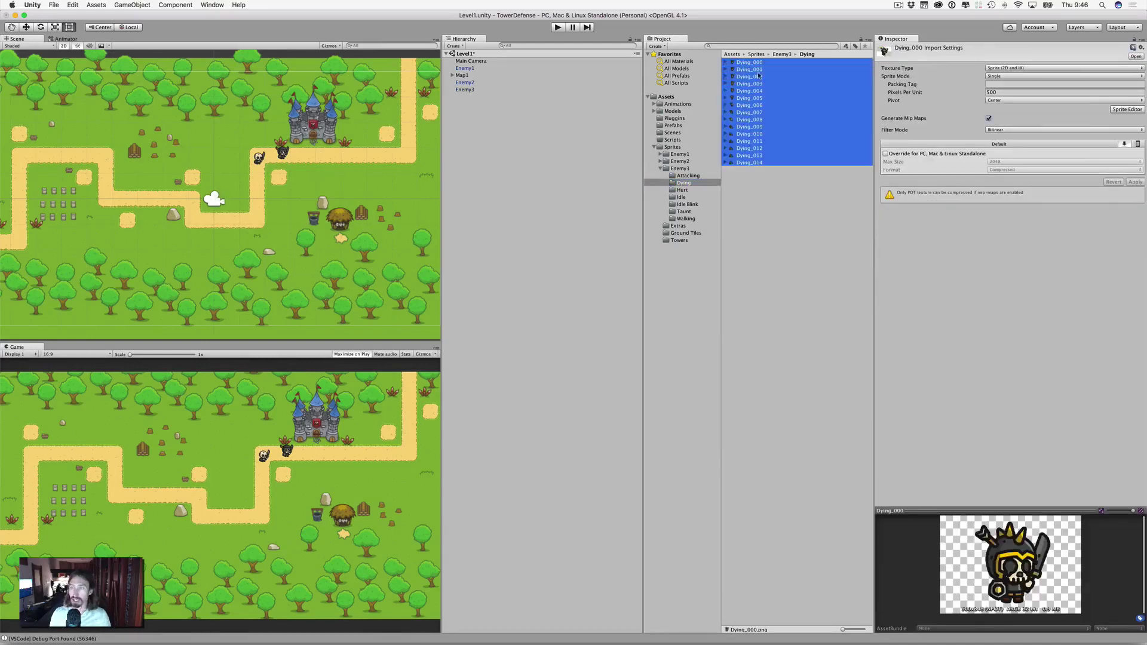
drag(752, 66, 484, 91)
text(Dying3)
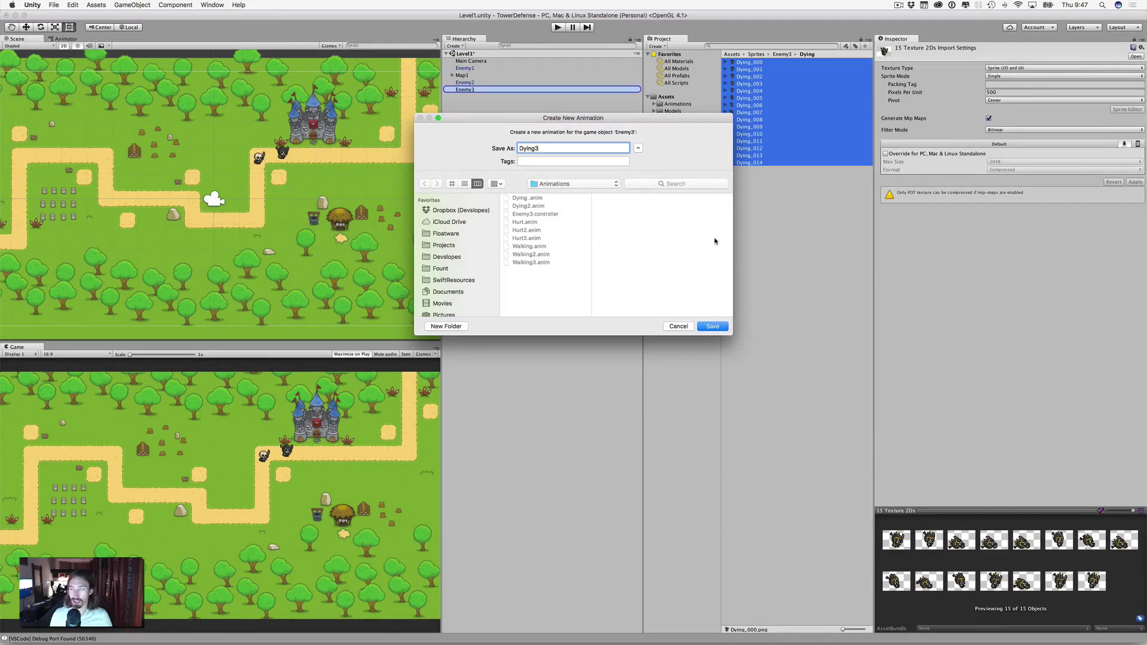
click(712, 330)
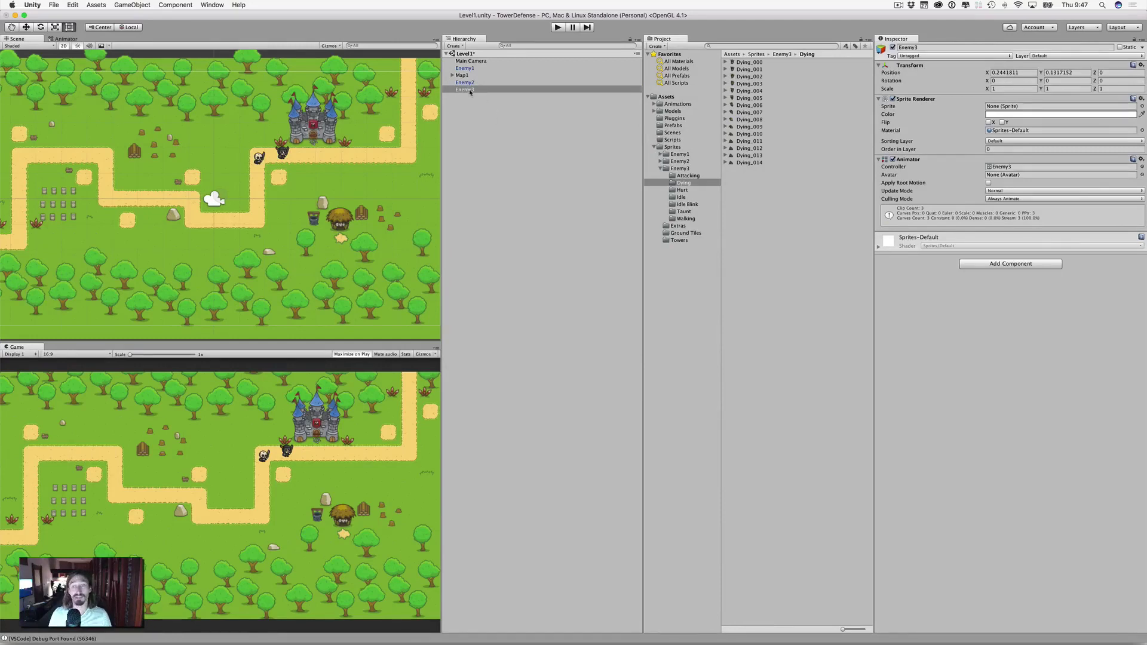
Set the Enemy3 object's sprite to Idle_000 and move it onto the path below Enemy1, at about X 1.68, Y 0.84
click(682, 198)
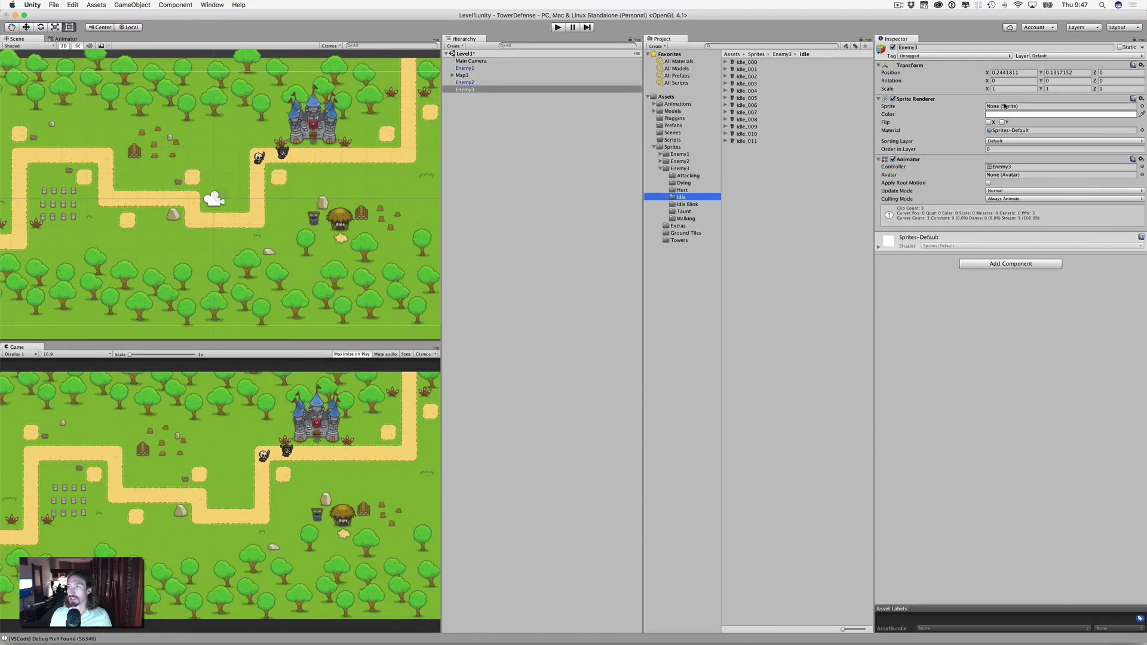
click(470, 90)
drag(745, 63, 1004, 109)
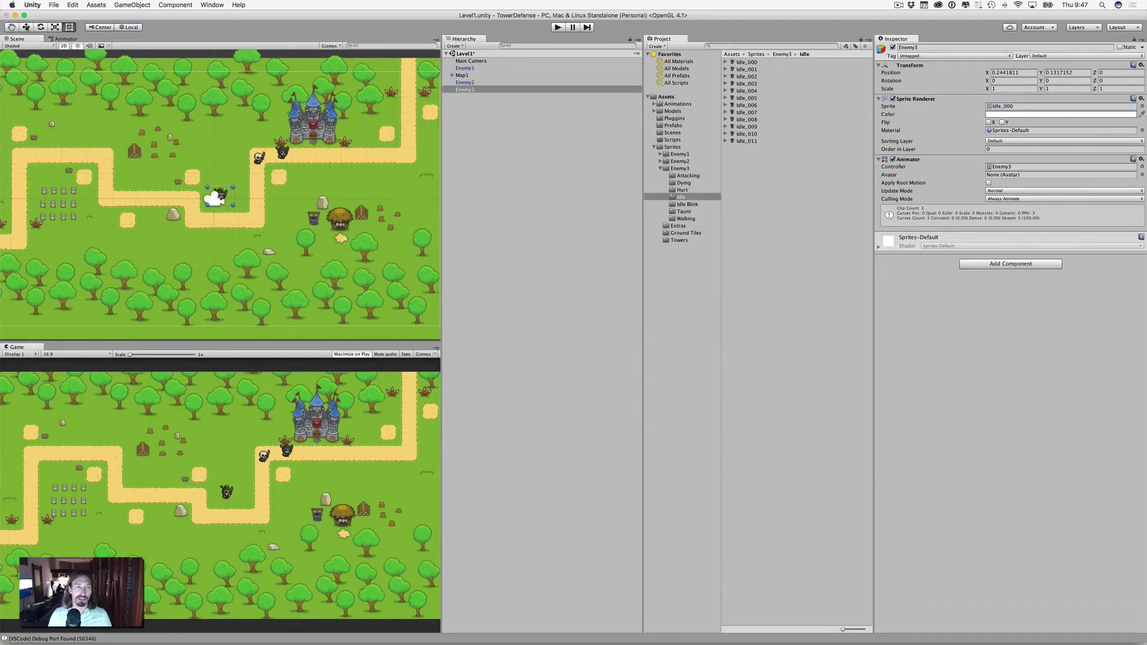
click(26, 28)
drag(257, 199, 294, 199)
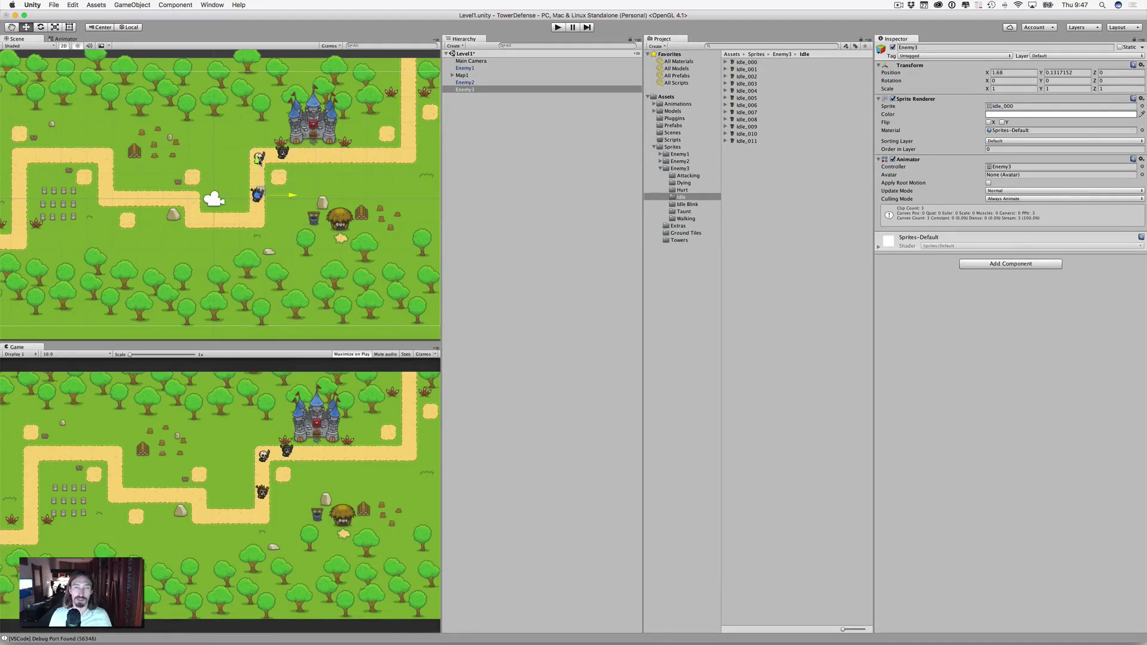
drag(259, 158, 258, 142)
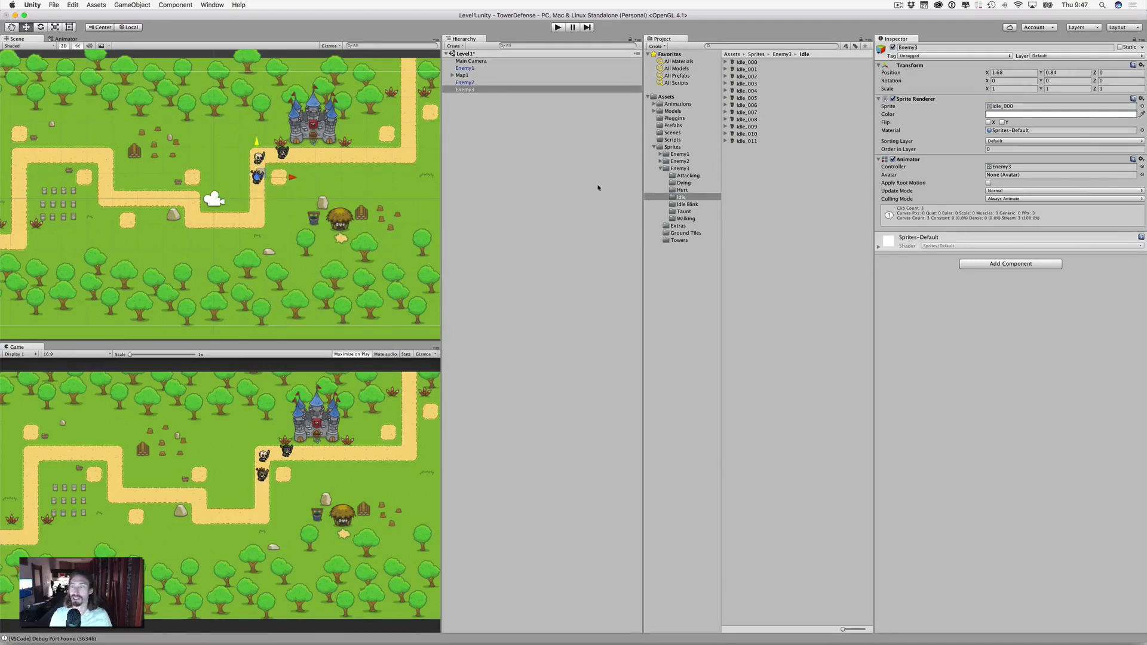
click(569, 167)
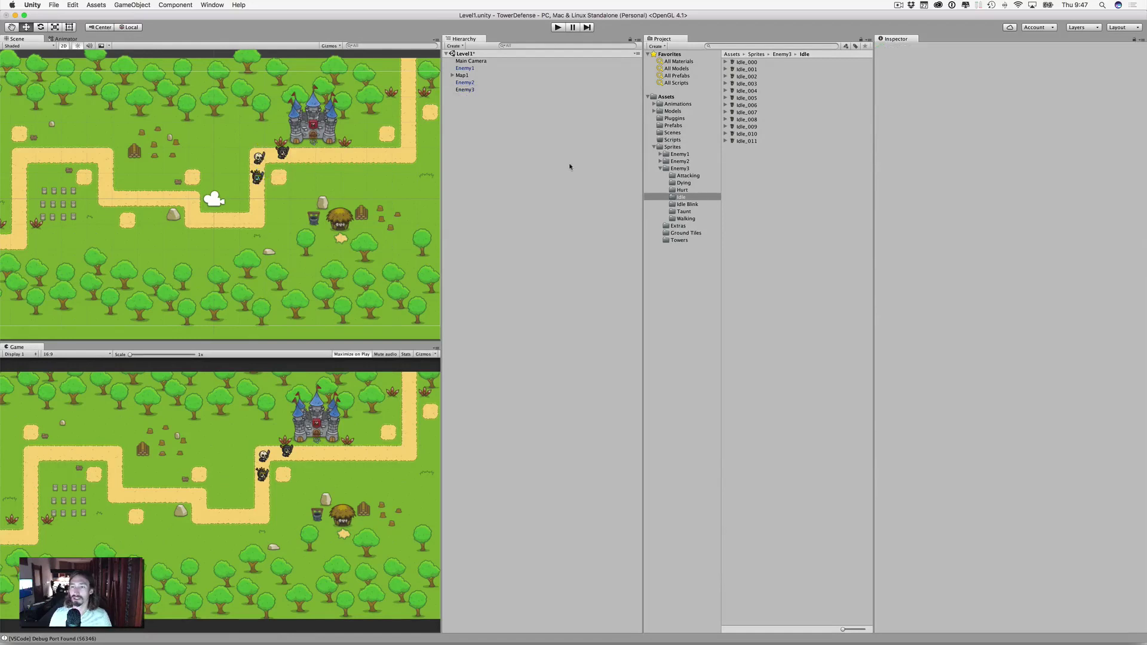
Delete the automatically generated Enemy3 animator controller from the Animations subfolder
click(654, 104)
click(679, 111)
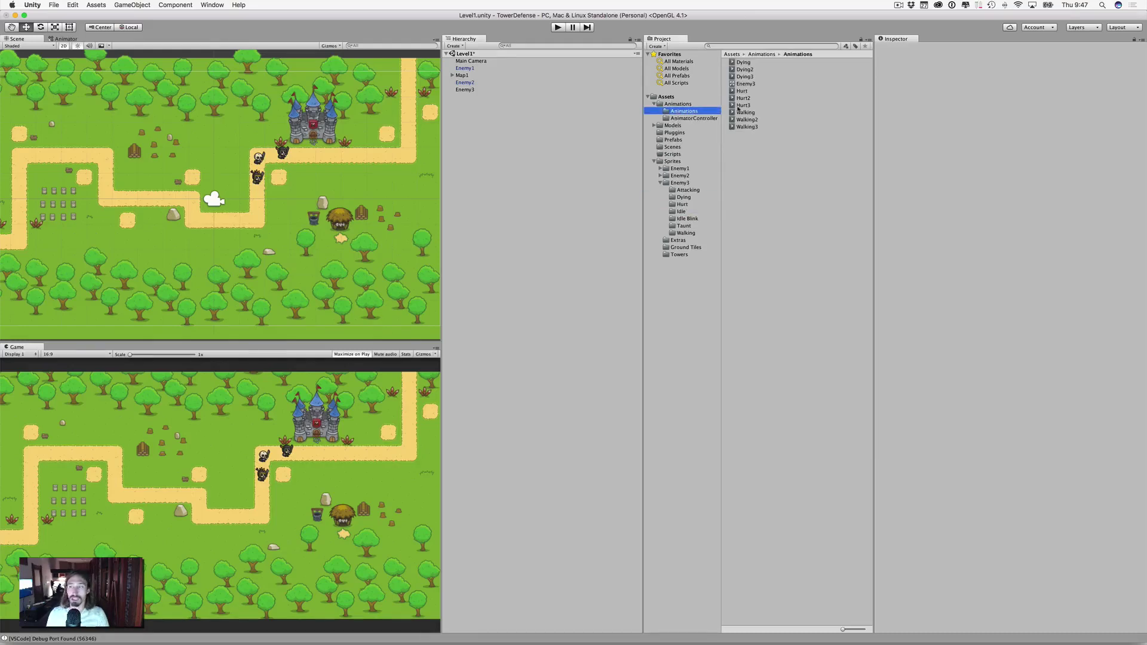
click(746, 84)
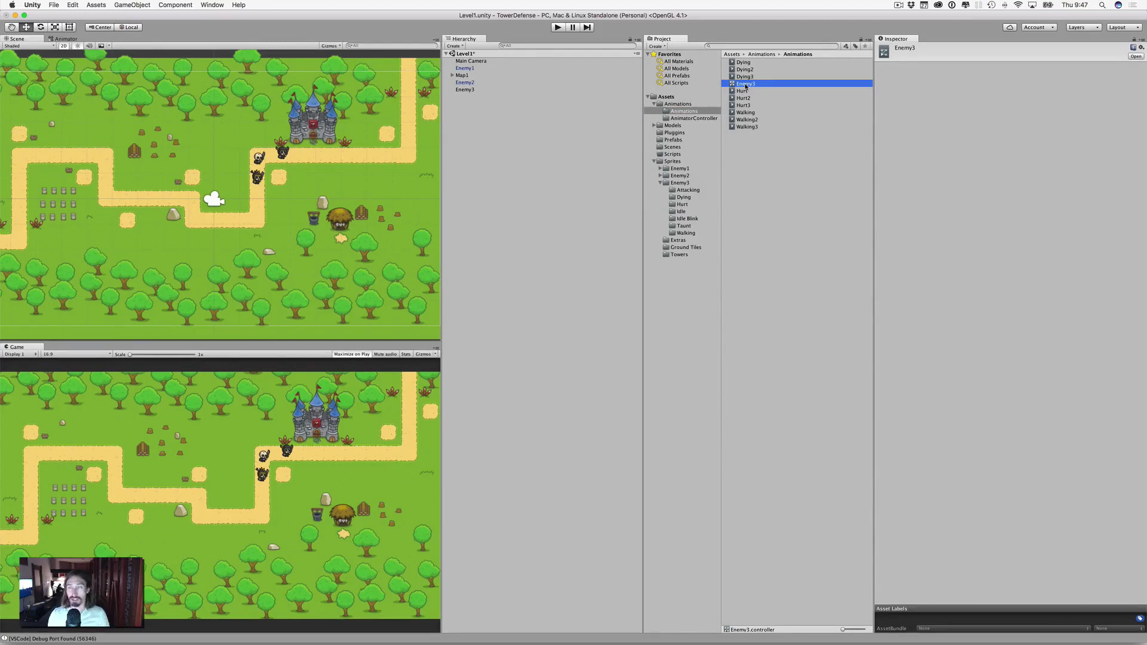
key(super+BackSpace)
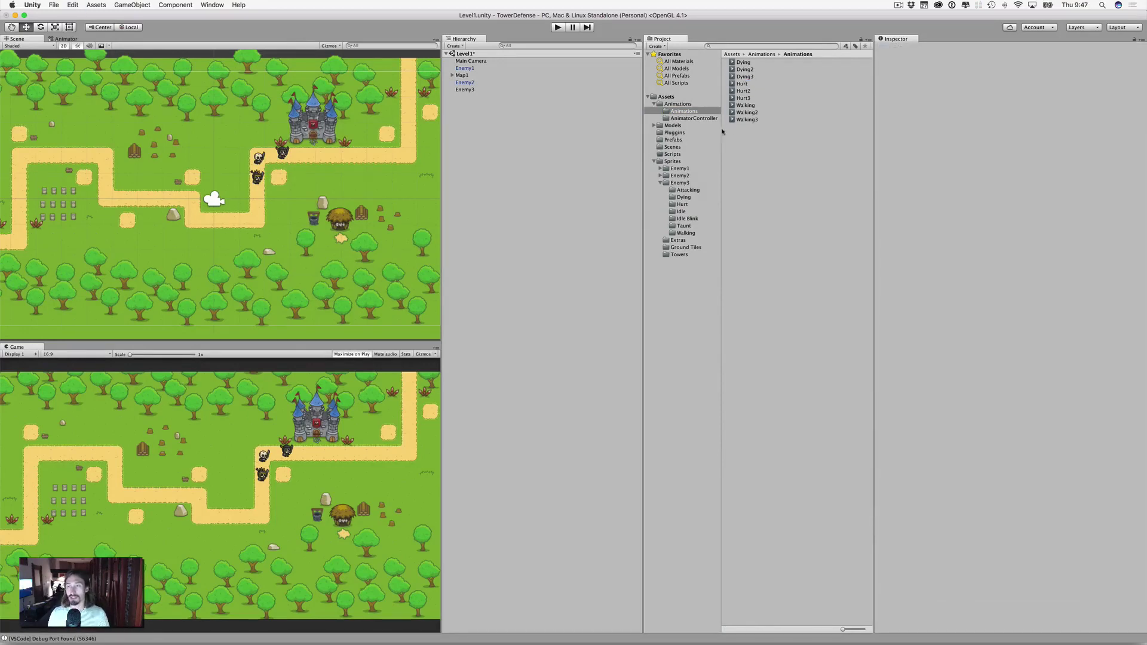
Create an Animator Override Controller named Enemy3 in the AnimatorController folder
click(686, 119)
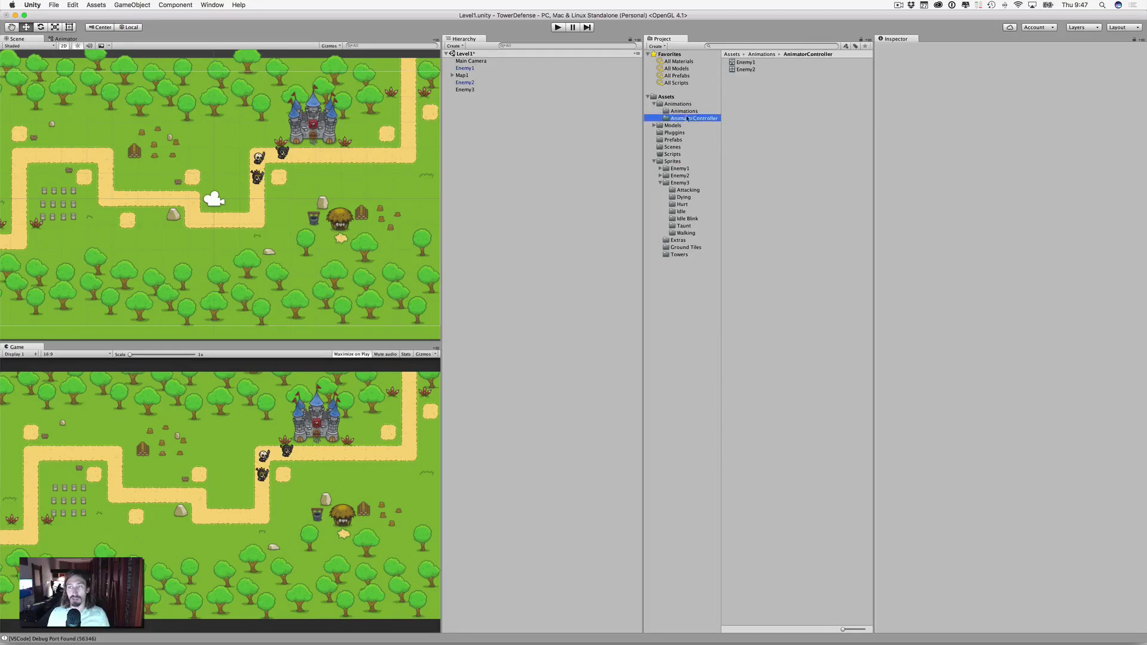
right_click(745, 92)
mouse_move(770, 96)
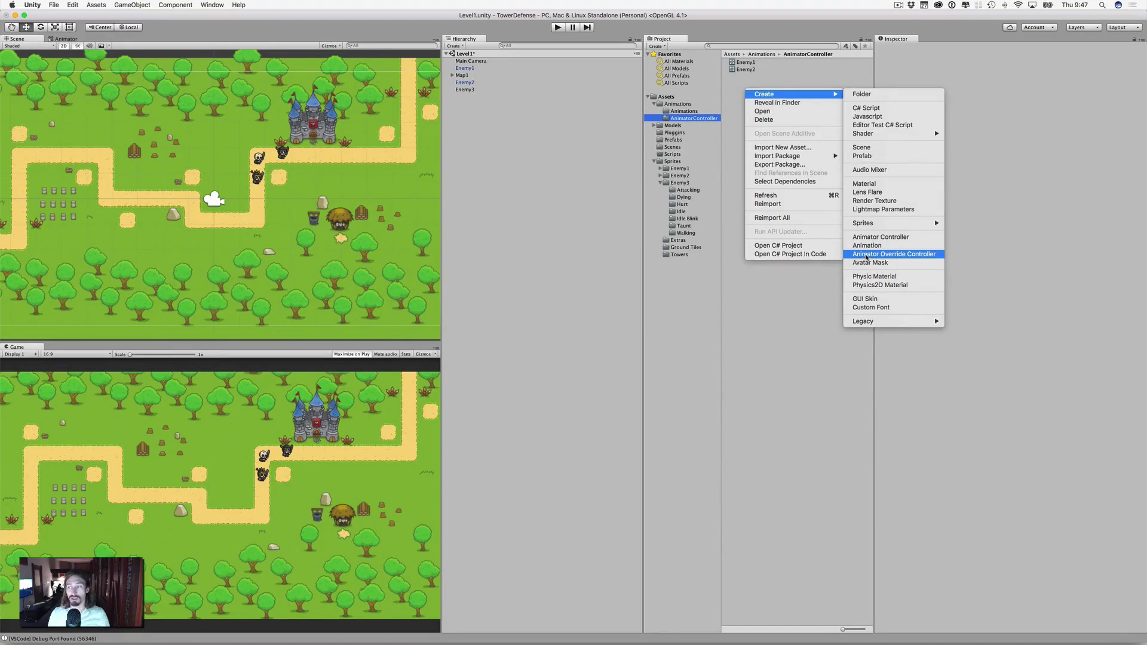
click(867, 255)
text(Ene)
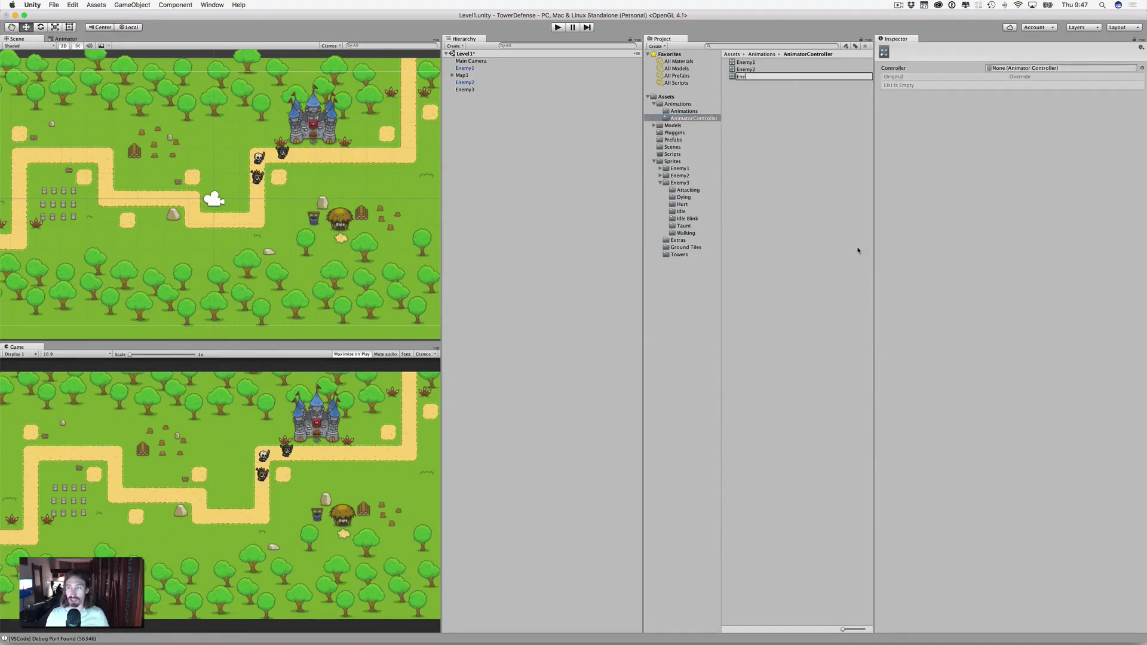
text(my3)
key(Return)
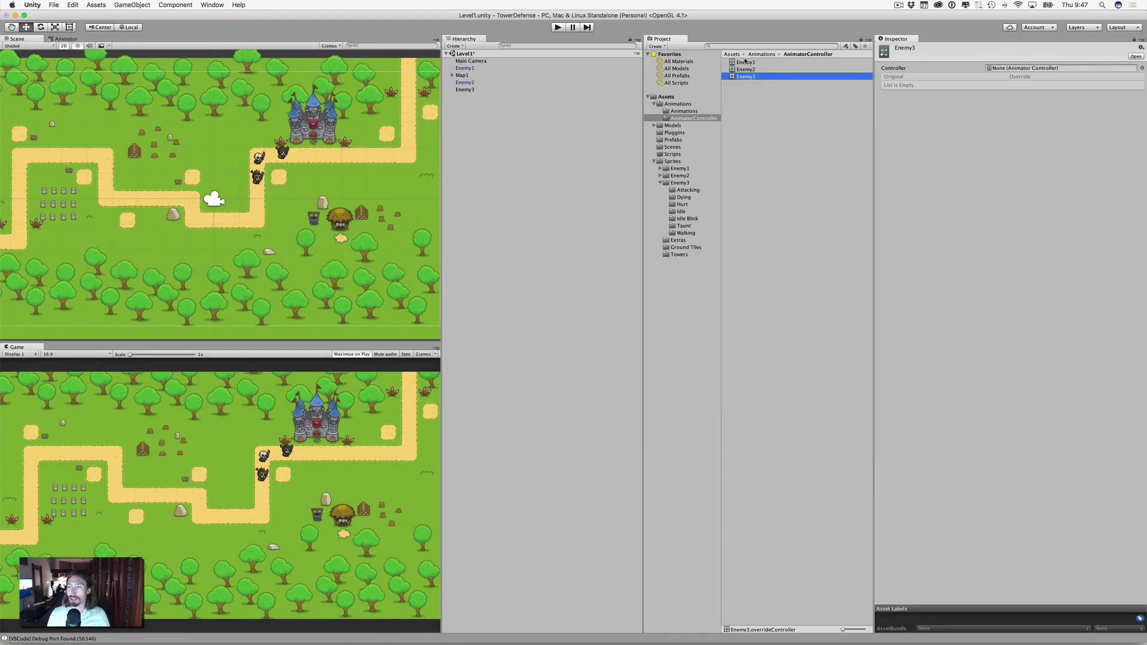
Base the Enemy3 override controller on Enemy1 and override Walking, Hurt and Dying with Walking3, Hurt3 and Dying3
drag(745, 63, 1001, 68)
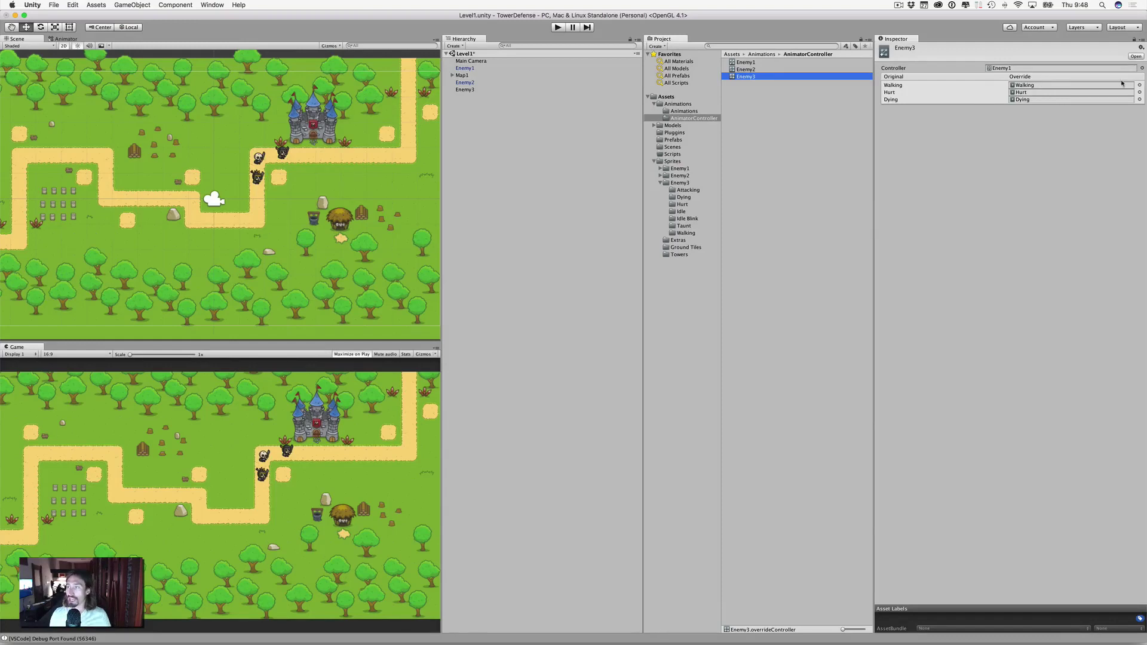
click(1139, 85)
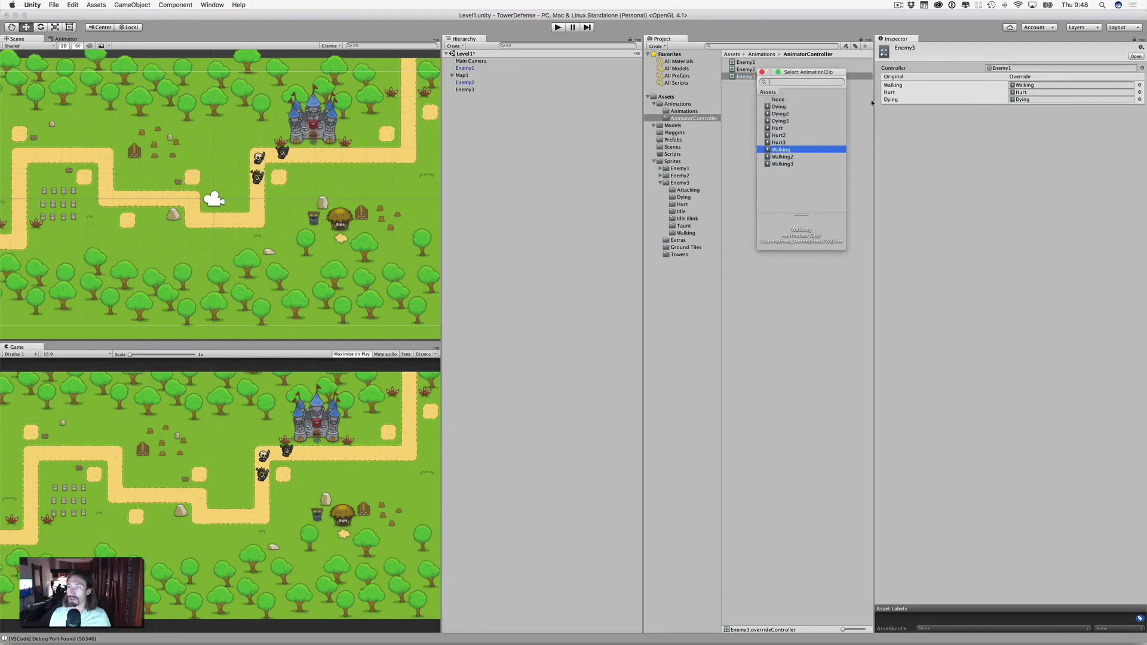
click(783, 163)
click(1140, 93)
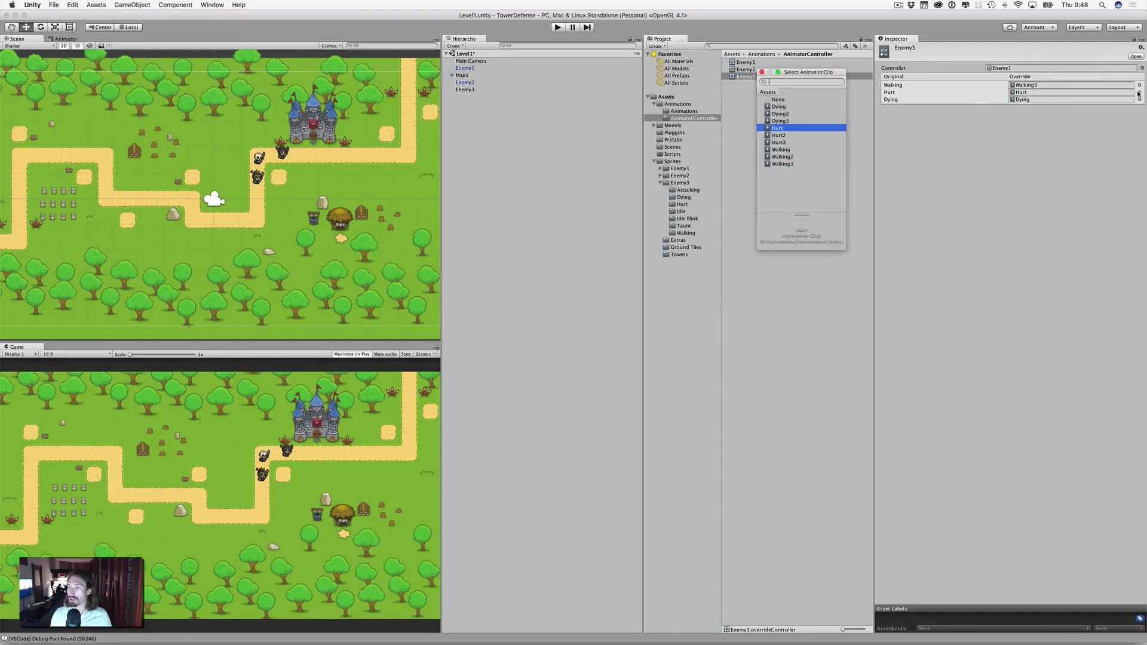
key(Down)
key(Down)
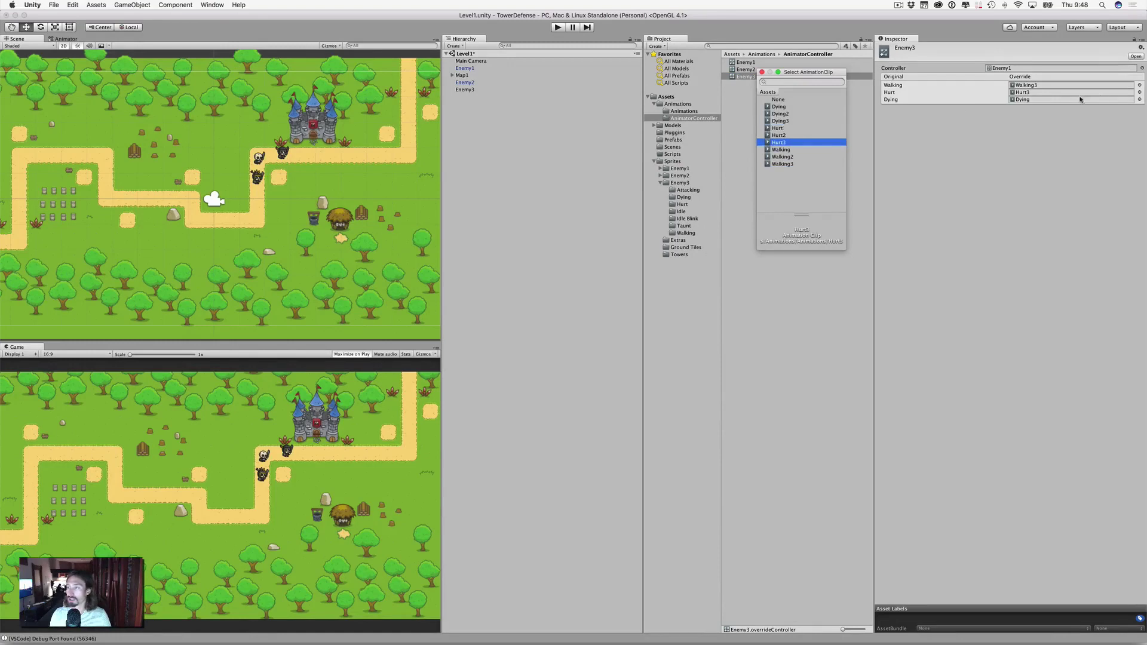
click(1140, 99)
click(774, 121)
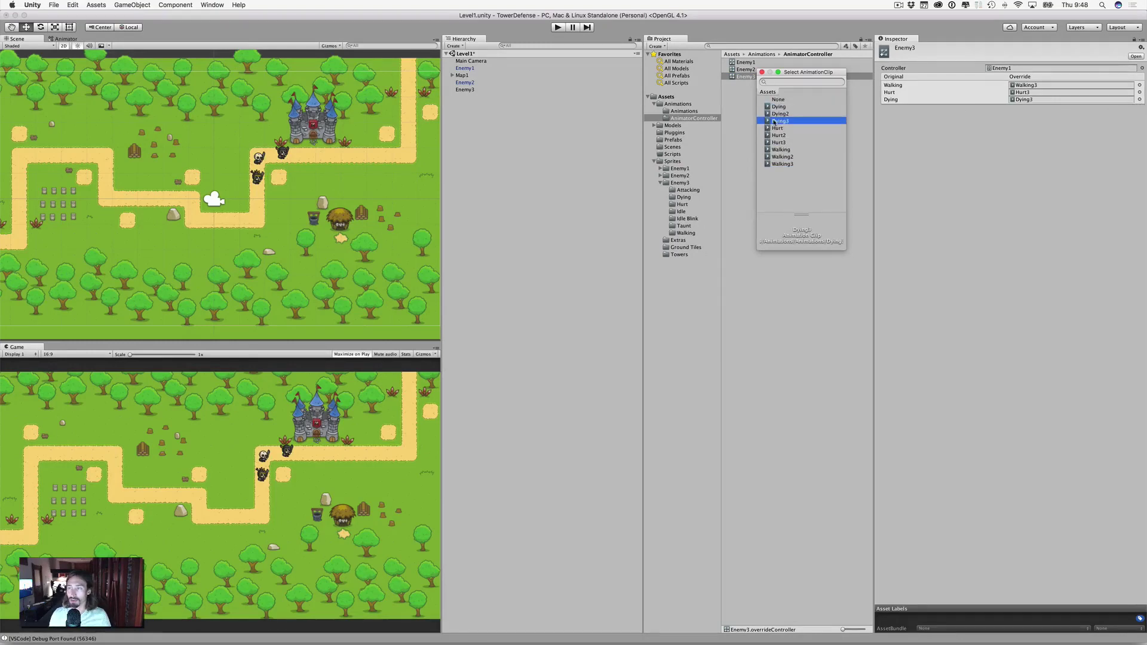
click(761, 71)
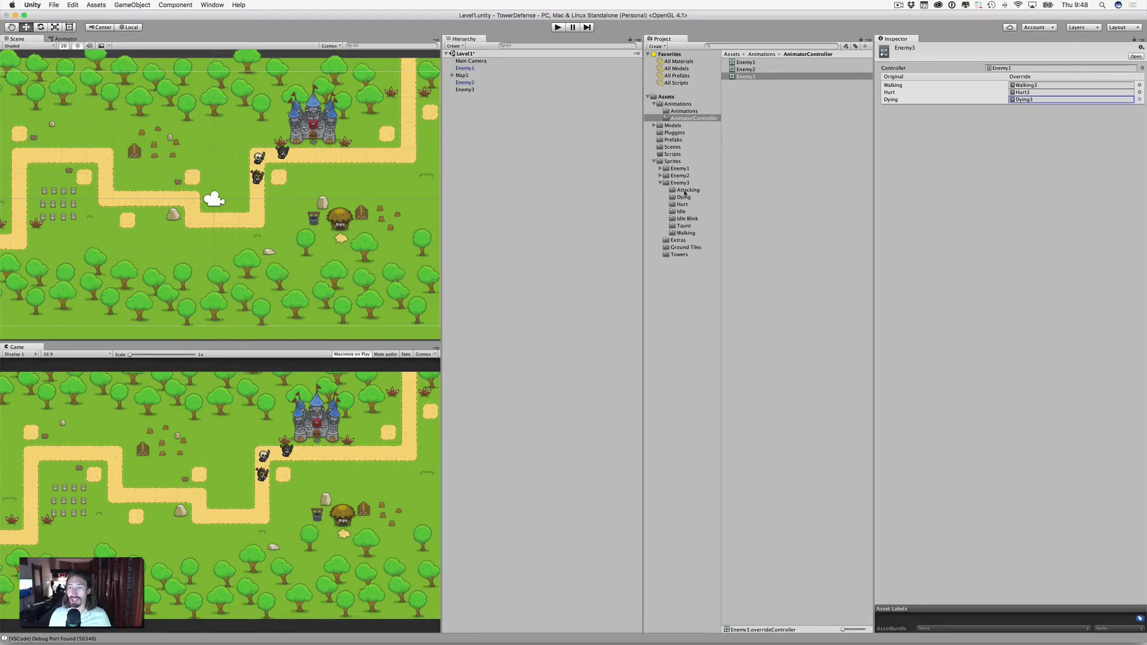
Set the Enemy3 object's Animator Controller to the Enemy3 override controller and save the scene
click(464, 91)
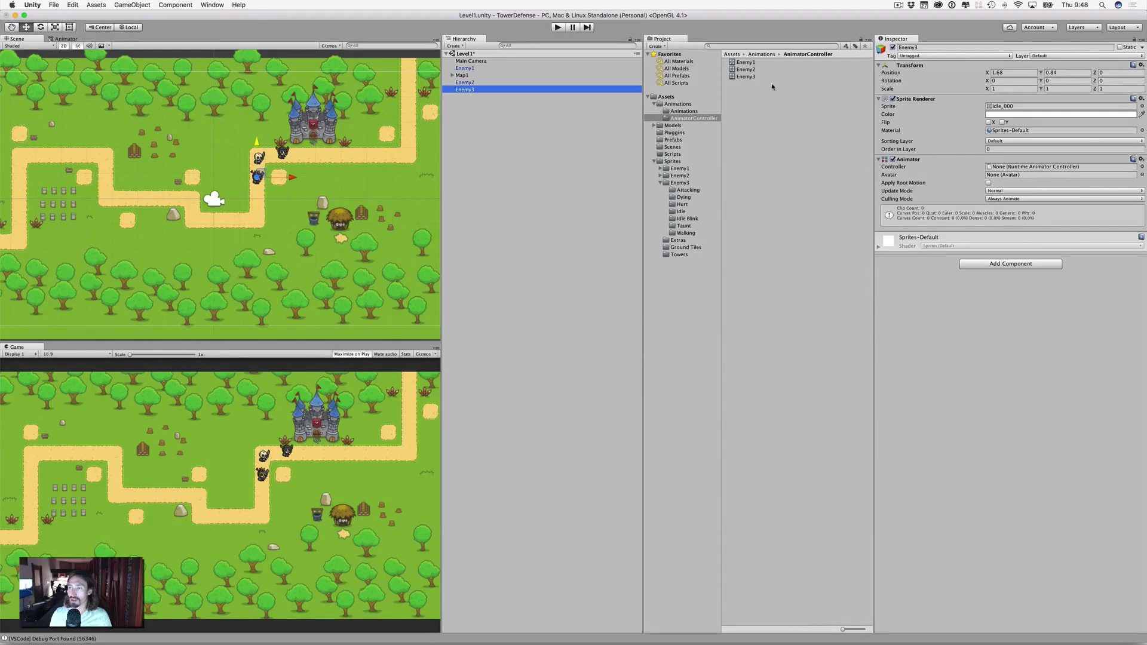
click(1140, 166)
click(777, 121)
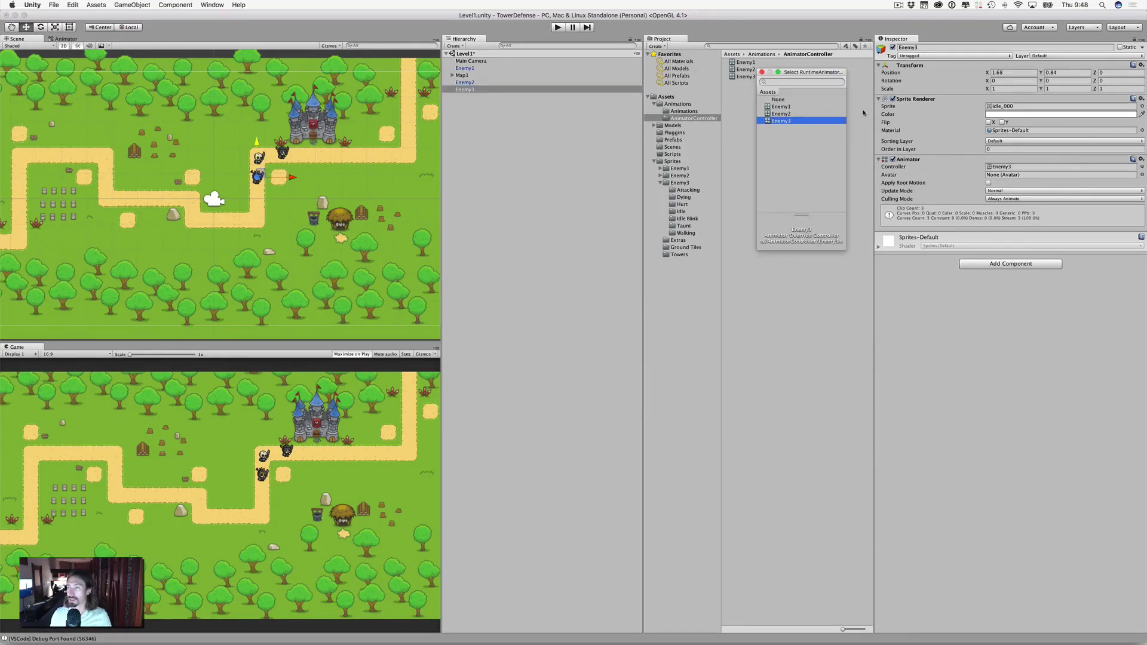
click(762, 72)
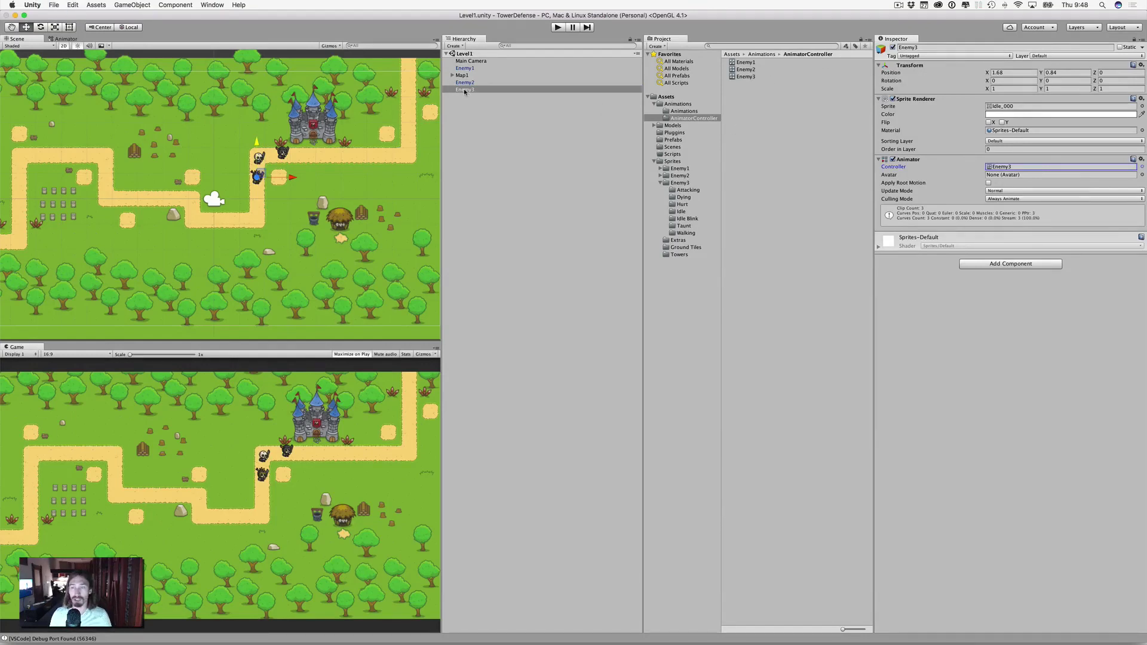
Make the Enemy3 object a prefab in the Prefabs folder and place a second instance on the path at about X 3.56, Y 1.79
drag(465, 91, 666, 141)
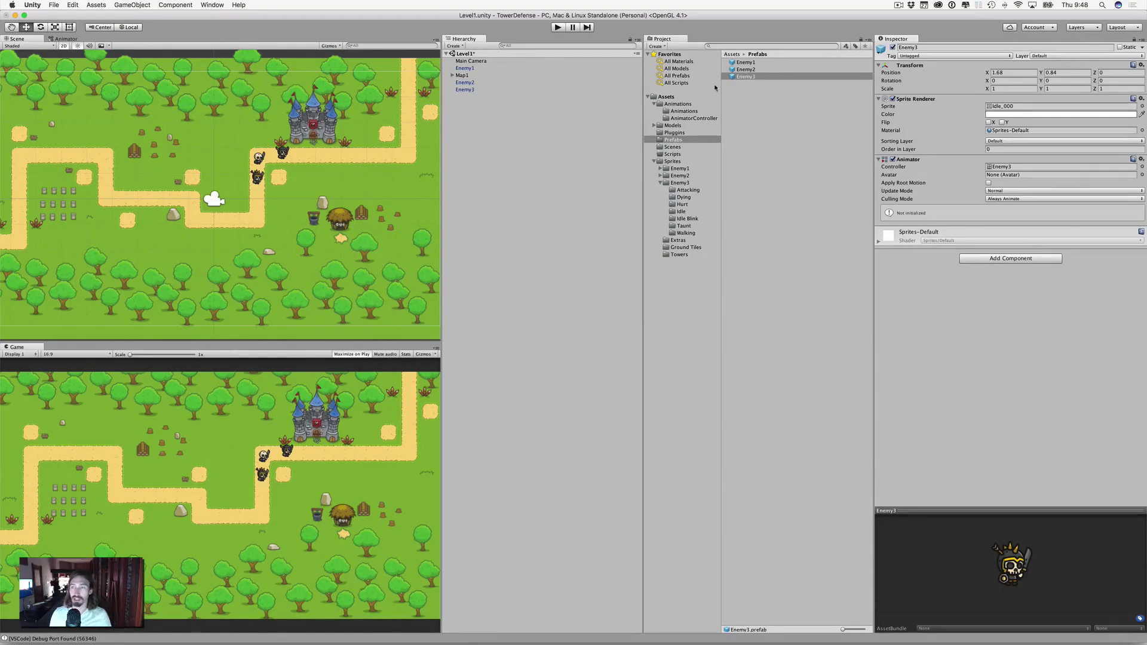
drag(744, 76, 305, 154)
click(746, 77)
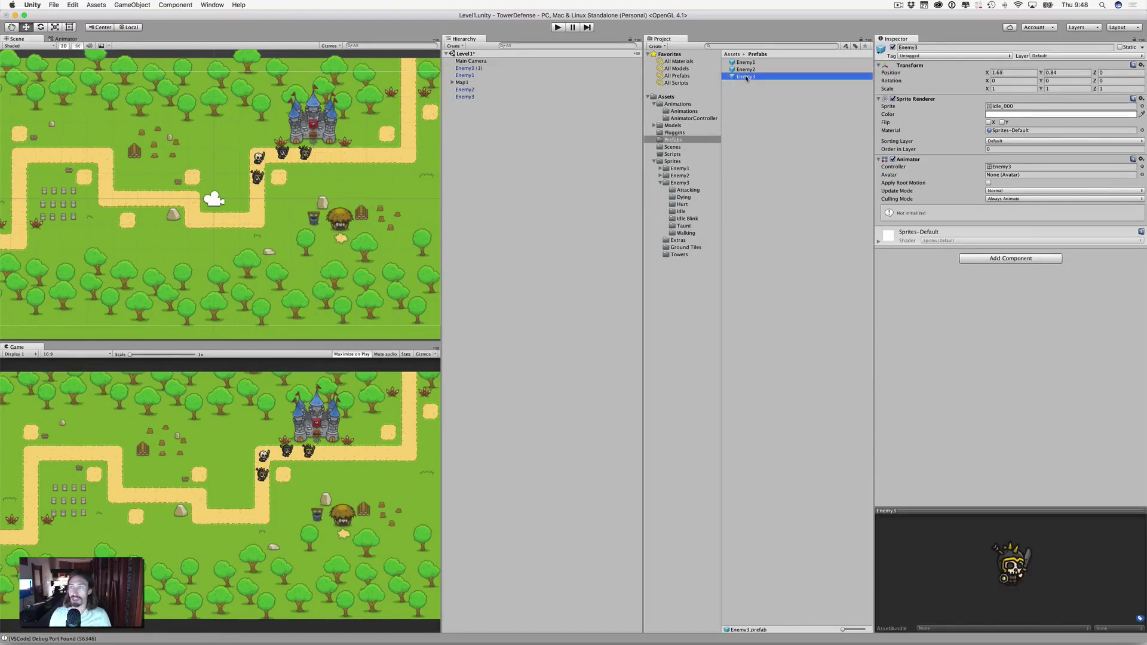
click(465, 97)
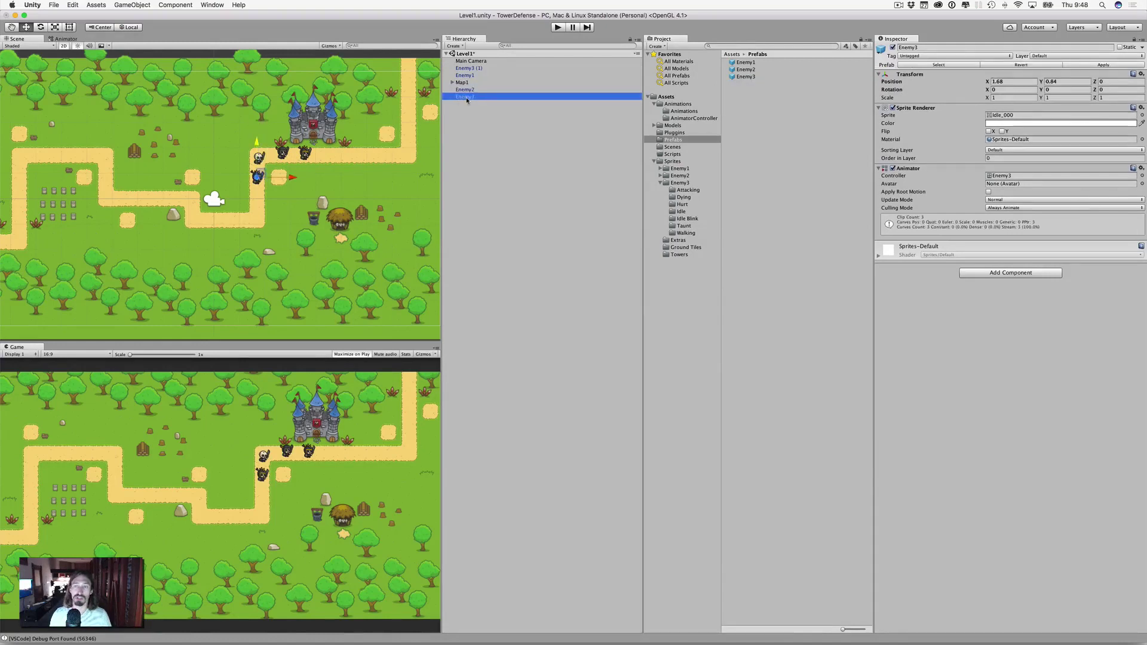
click(470, 68)
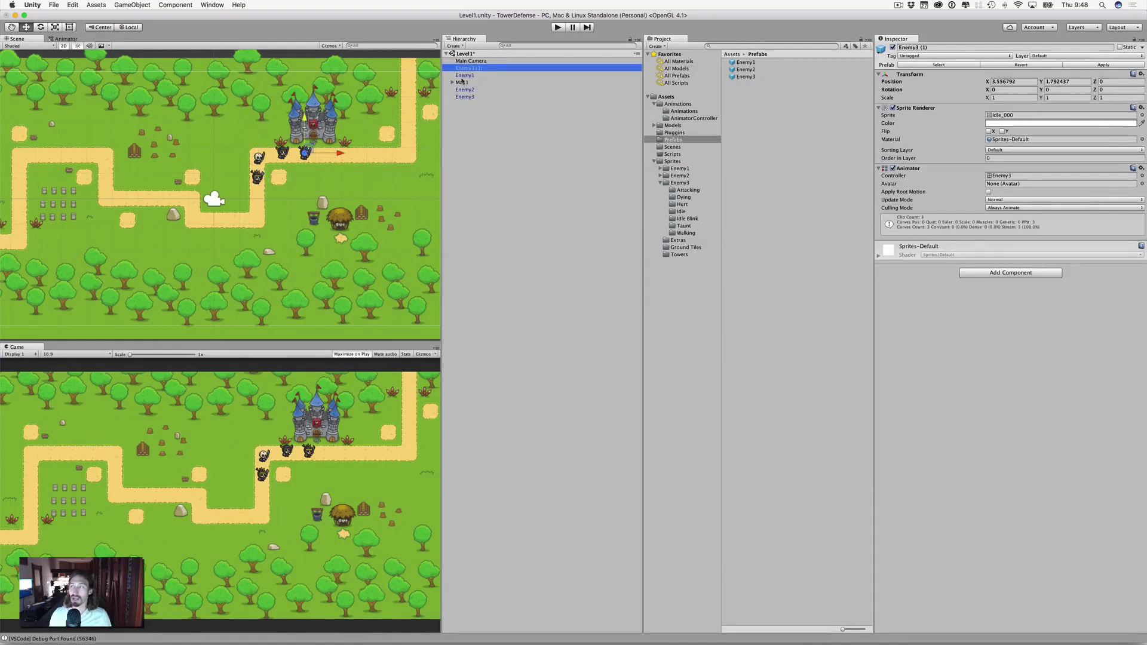
click(745, 77)
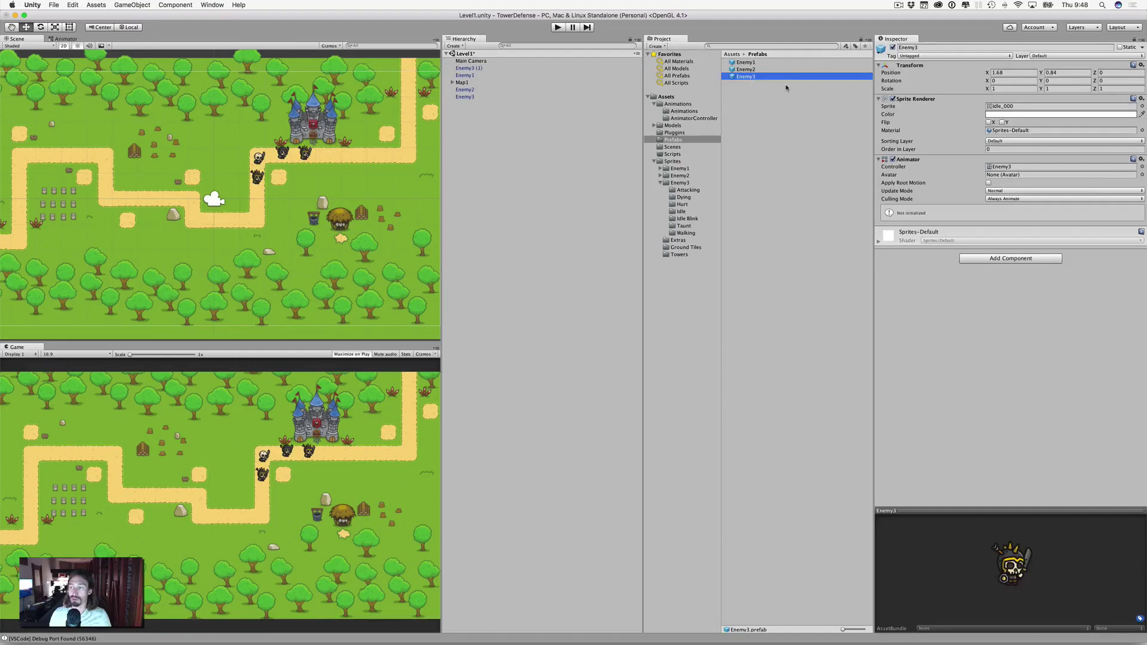
Set the Enemy3 prefab's scale to 2 on X, Y and Z
click(1011, 88)
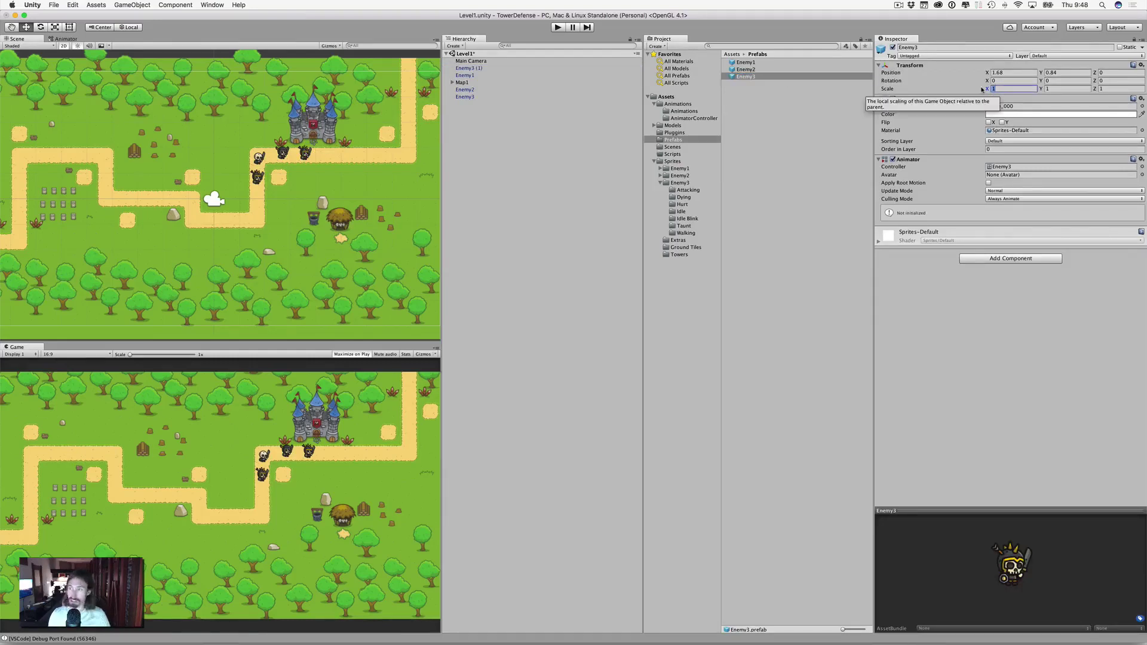
text(2)
key(Tab)
text(2)
key(Tab)
text(2)
key(Return)
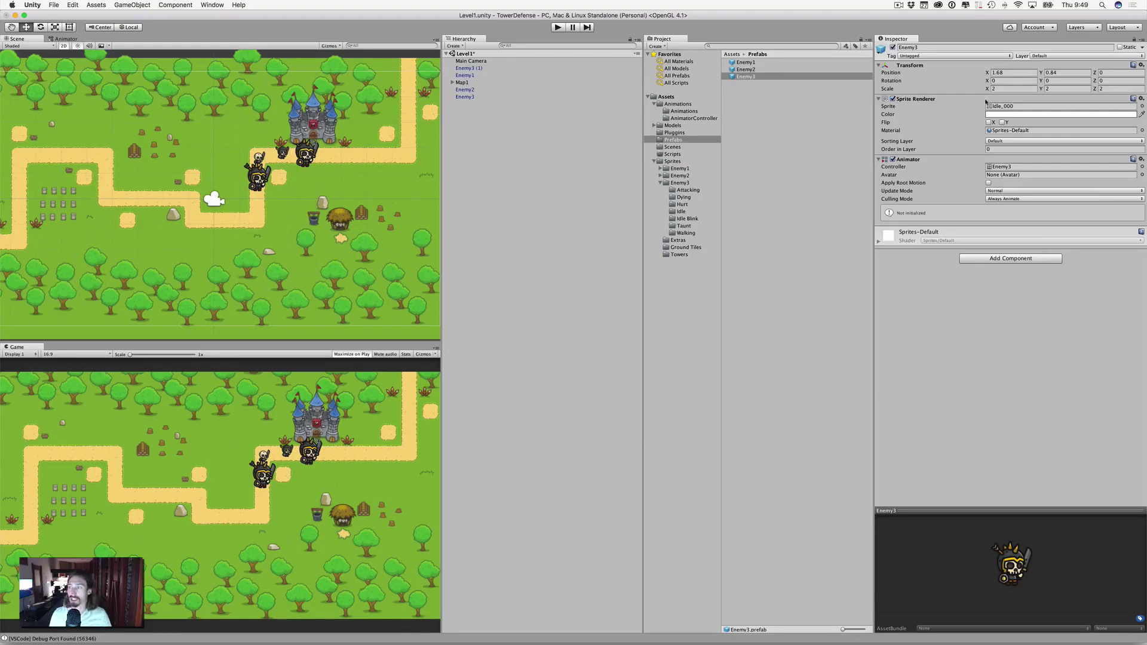
Set the Enemy3 prefab's scale back to 1 on X, Y and Z
click(1014, 87)
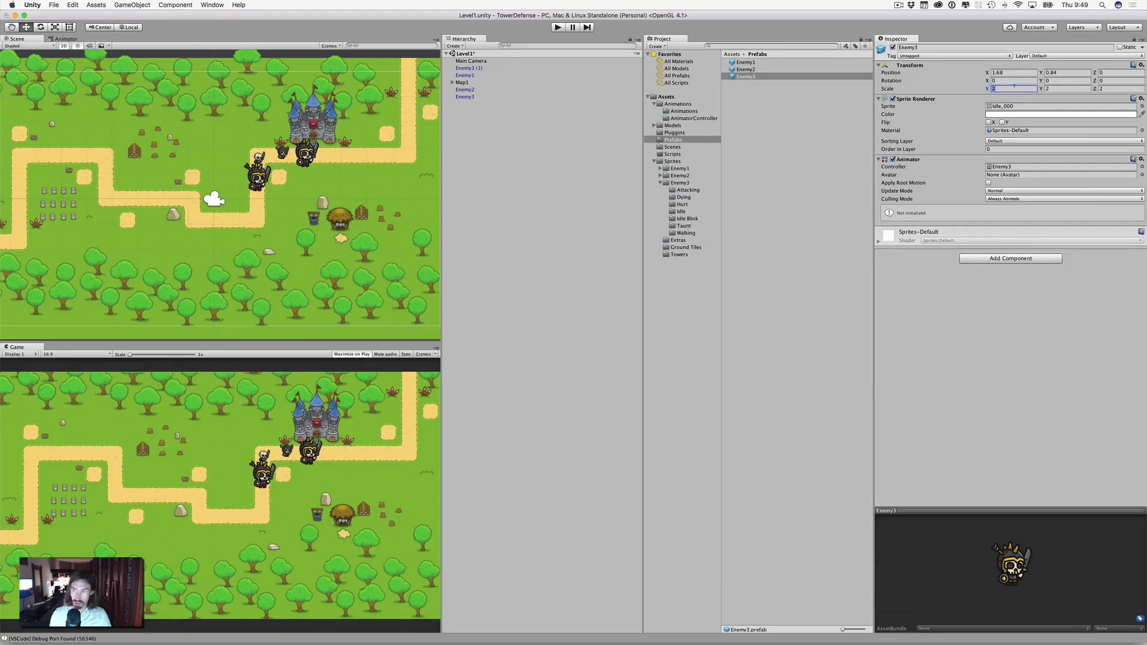
text(1)
key(Tab)
text(1)
key(Tab)
text(1)
key(Return)
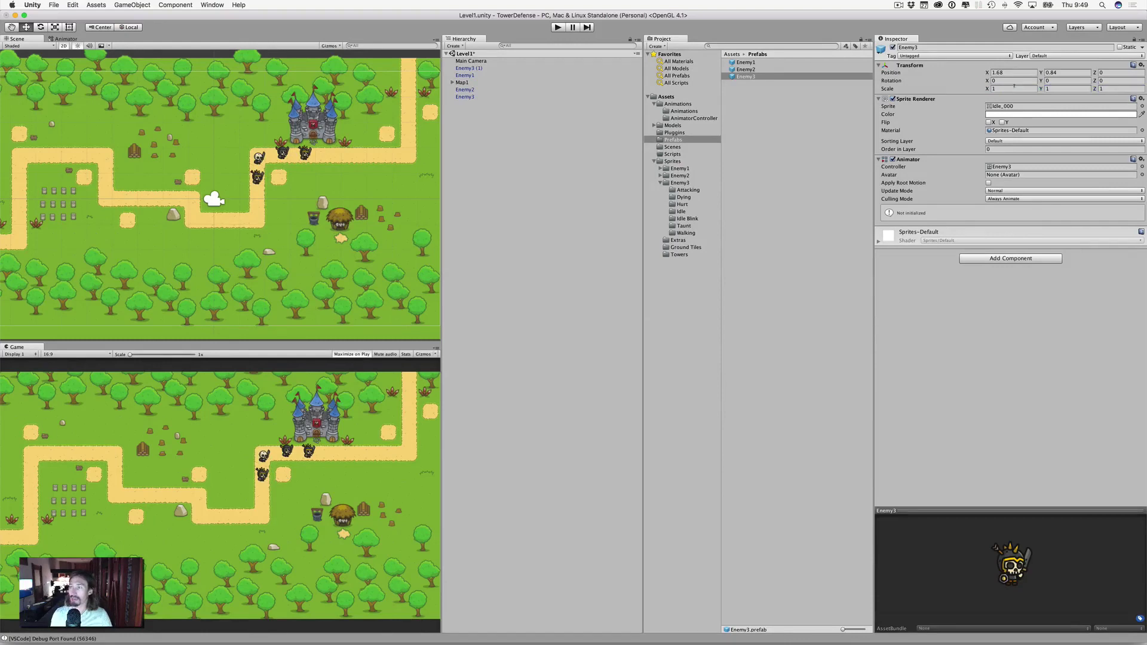
Scale the Enemy3 instance in the scene to 2 on all axes and apply the change to its prefab
click(465, 97)
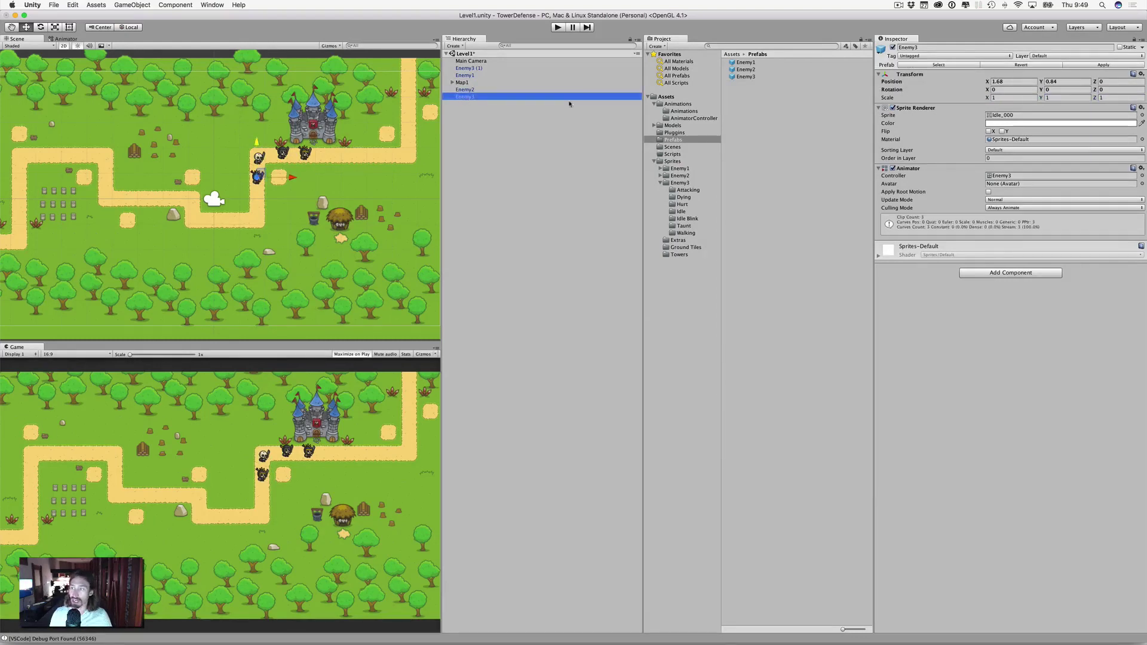
click(1008, 98)
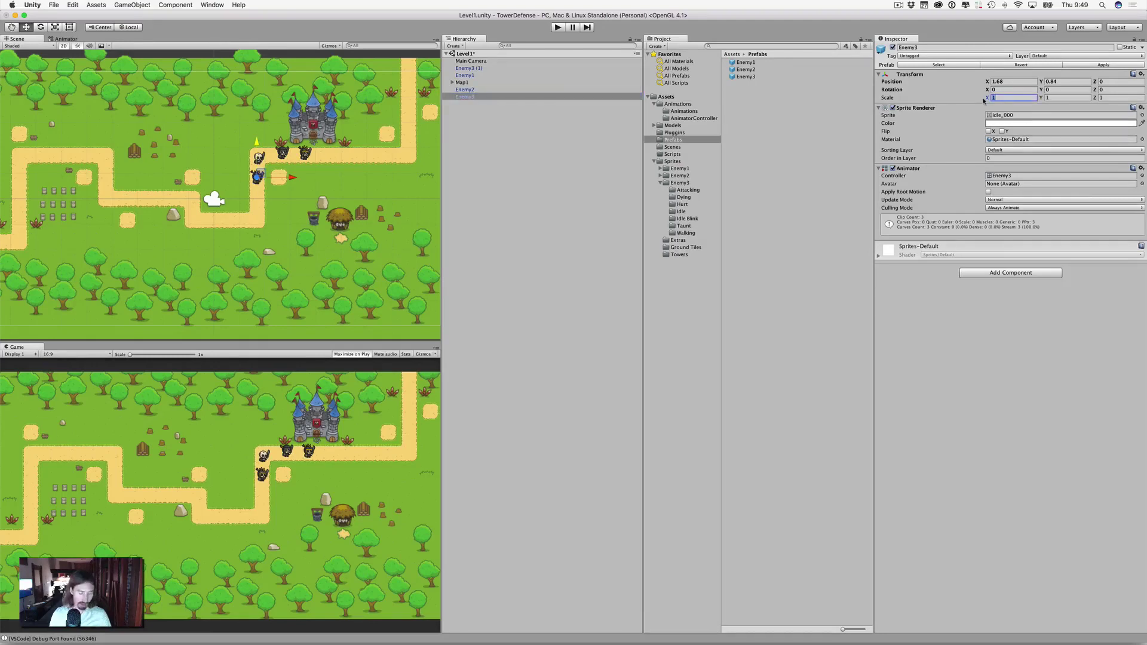
text(2)
key(Tab)
text(2)
key(Tab)
text(2)
key(Return)
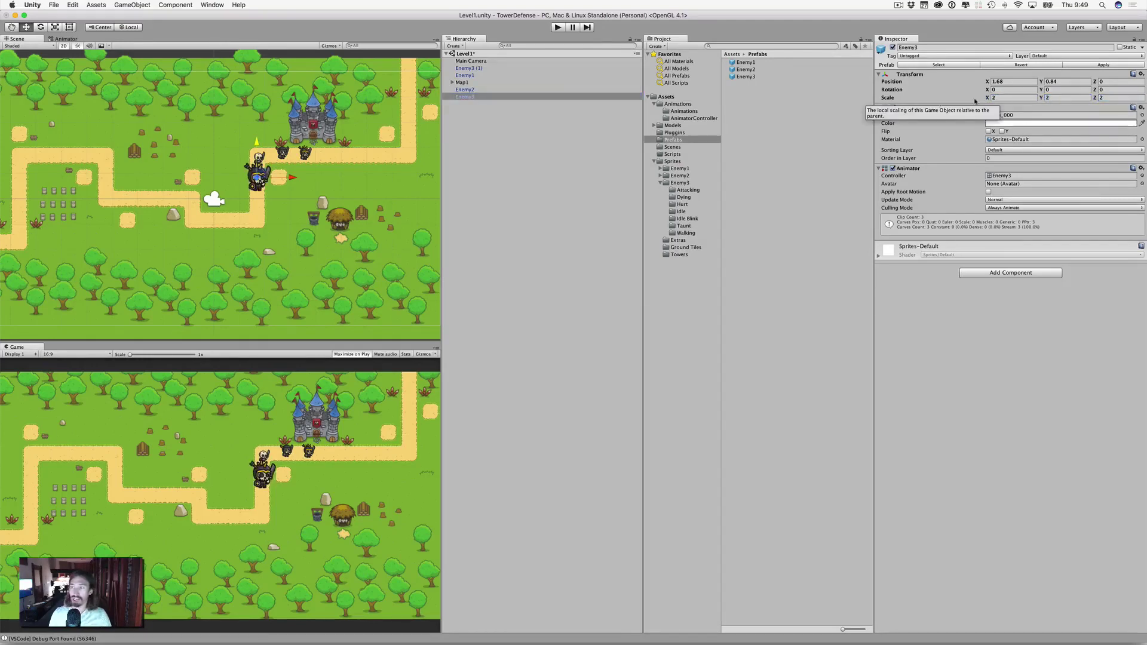
click(1103, 65)
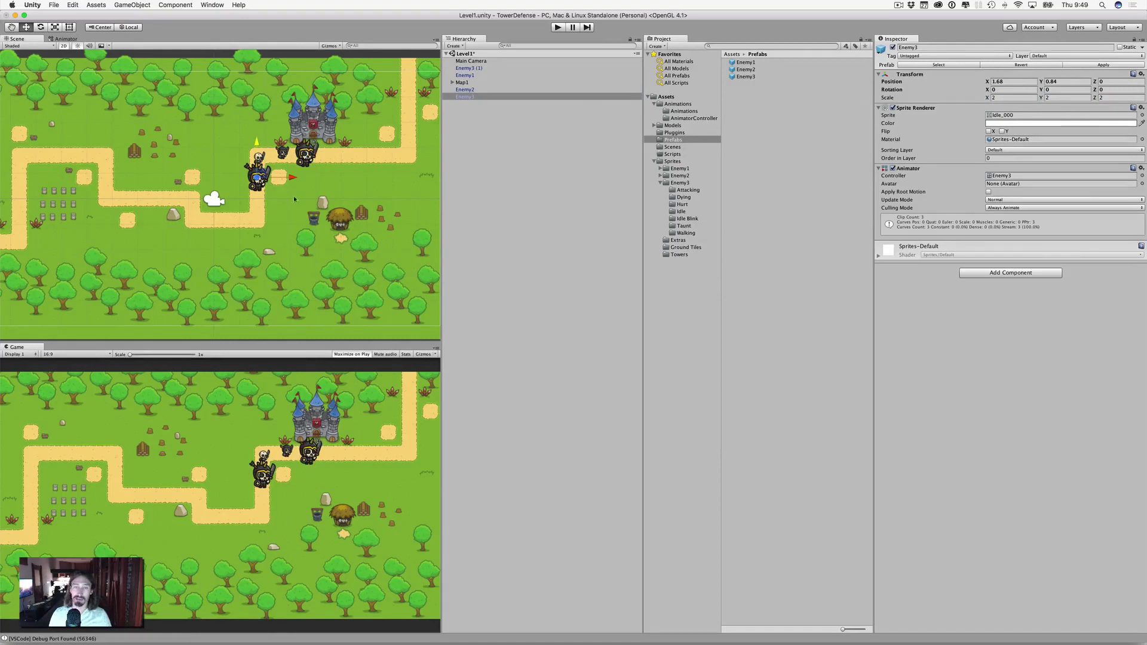
Return the Enemy3 instance's scale to 1 on all axes and apply it to the prefab
click(1016, 98)
text(1)
key(Tab)
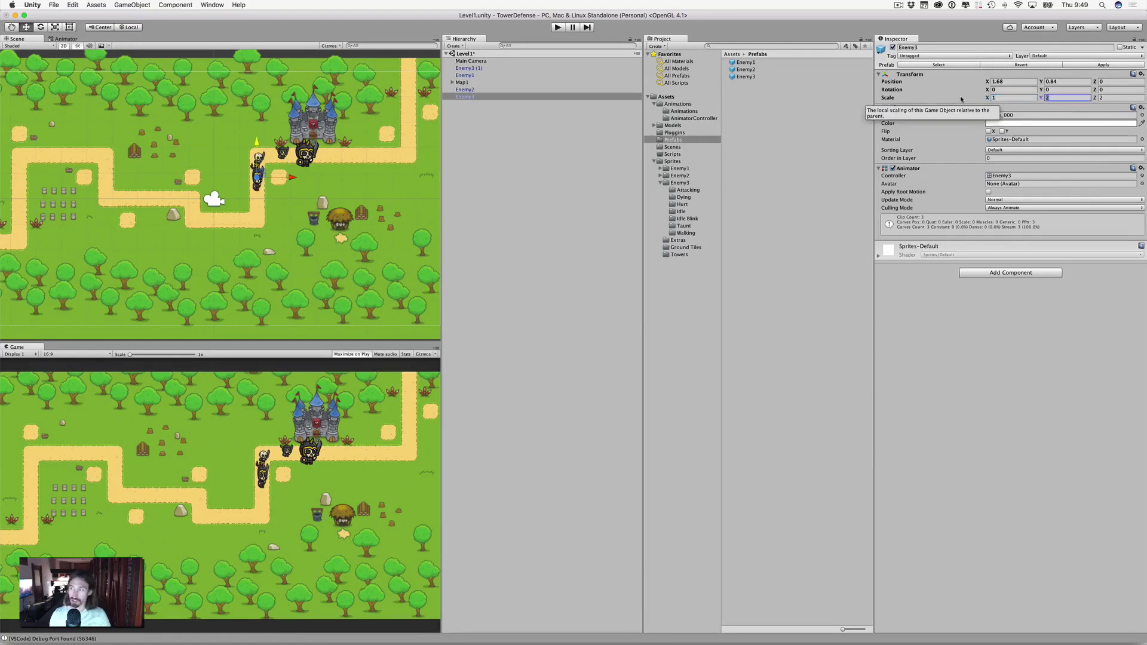
text(1)
key(Tab)
key(Return)
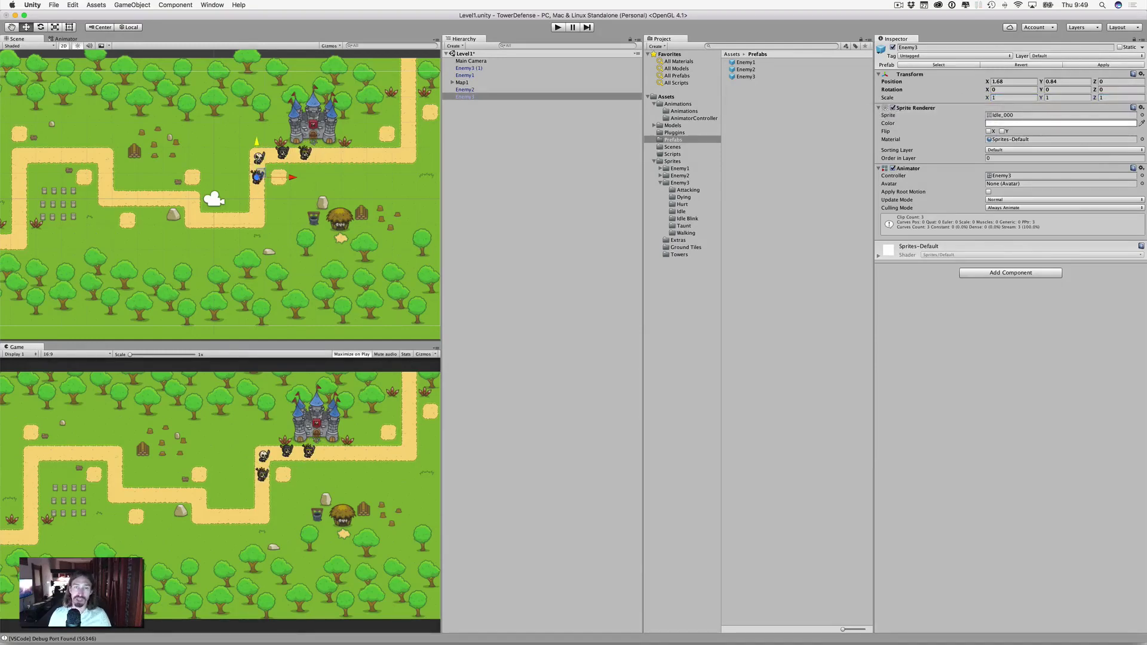
Run the game to check the enemies' animations on the path, and stop it
click(557, 27)
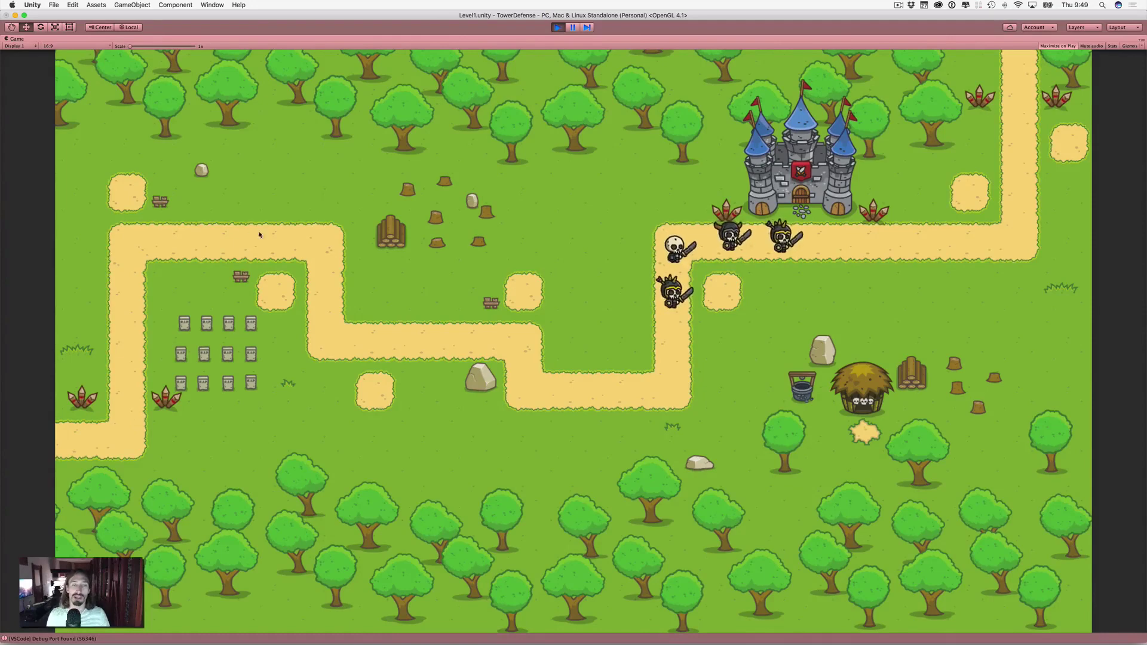
click(557, 27)
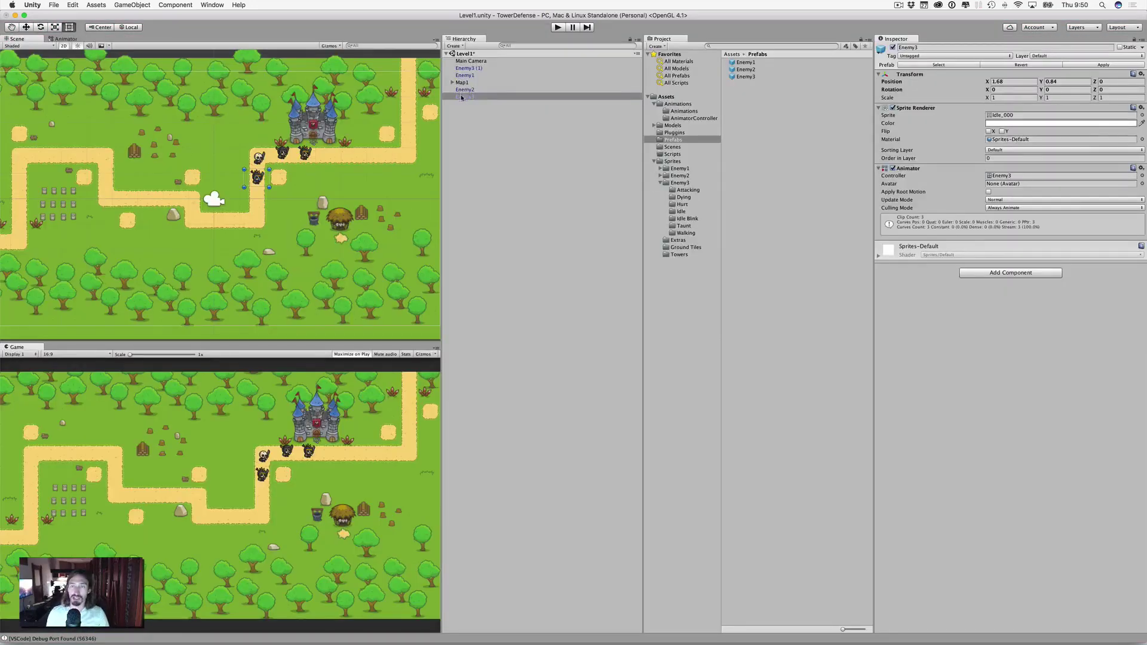
Delete all four enemy instances from the Level1 scene and save the scene
click(462, 96)
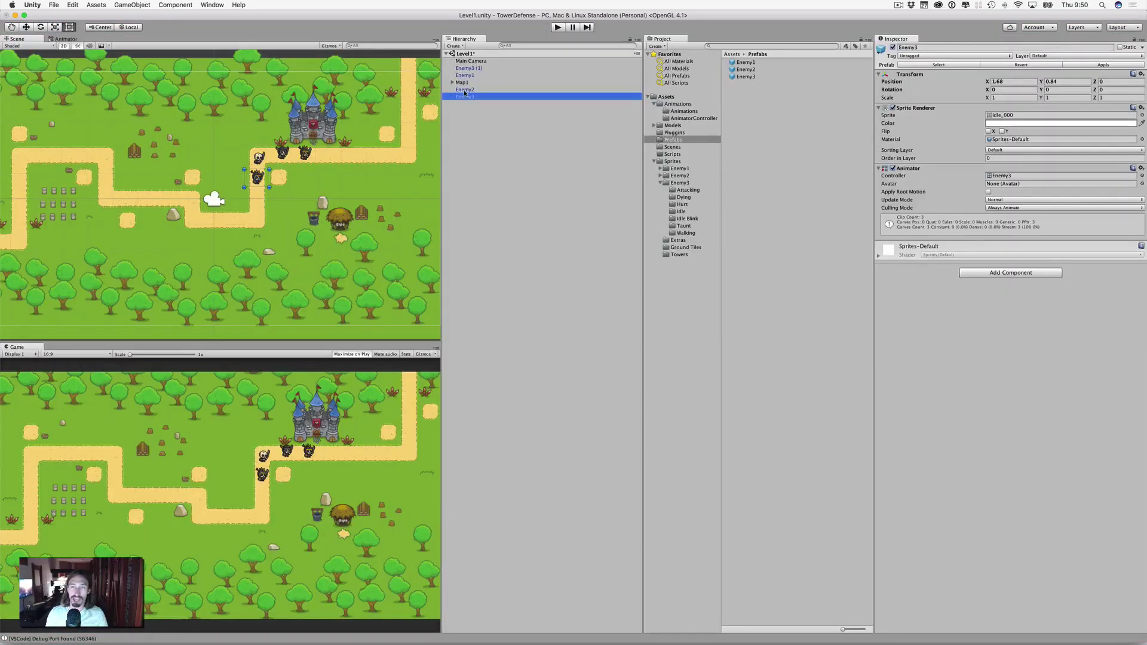
shift+click(465, 89)
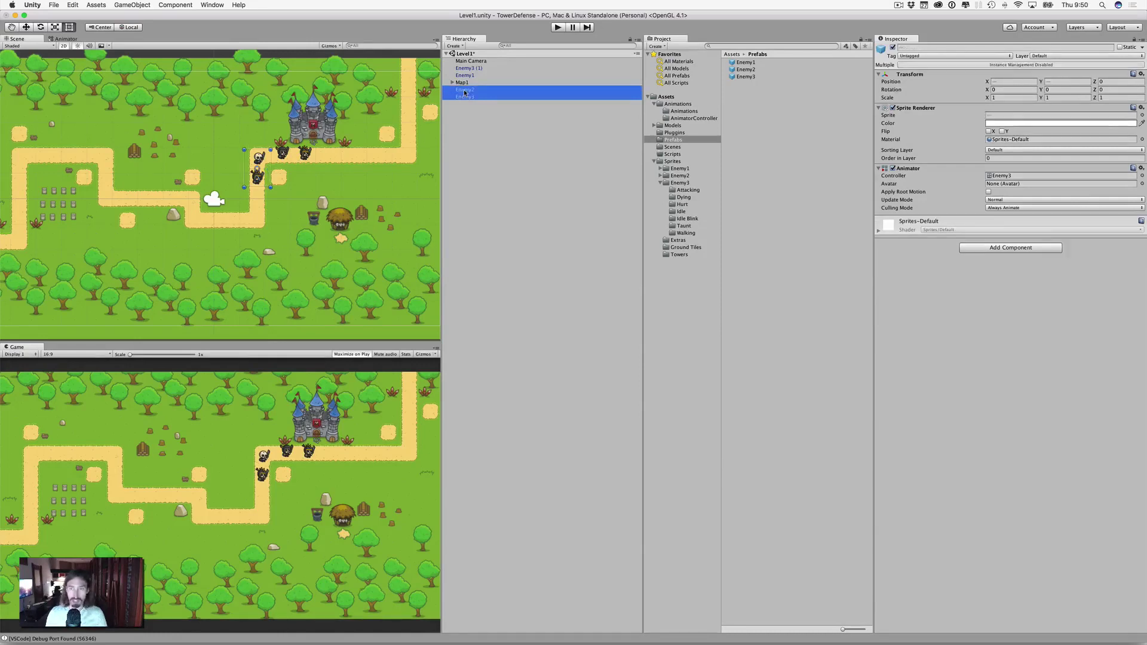
shift+click(468, 76)
shift+click(469, 69)
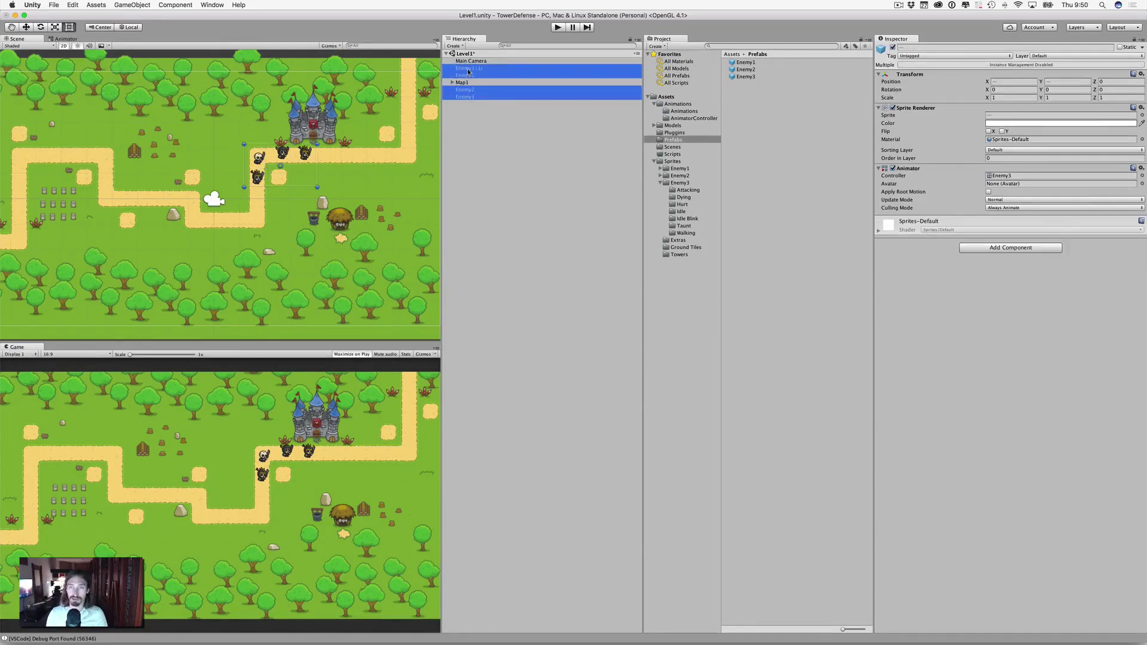
key(super+BackSpace)
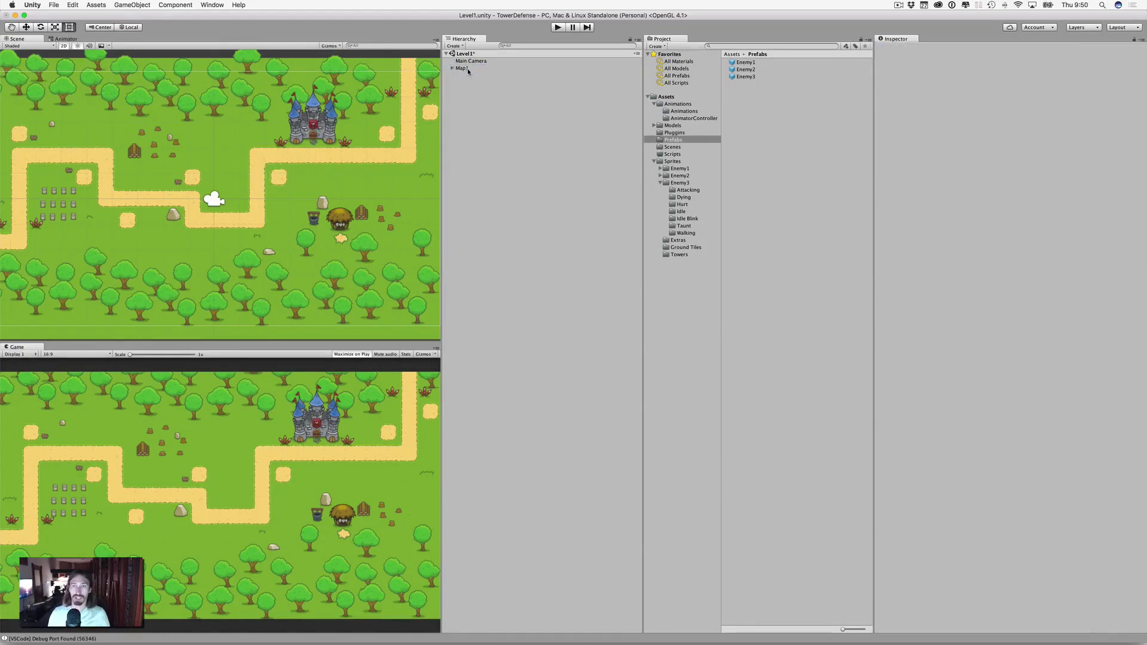
key(super+s)
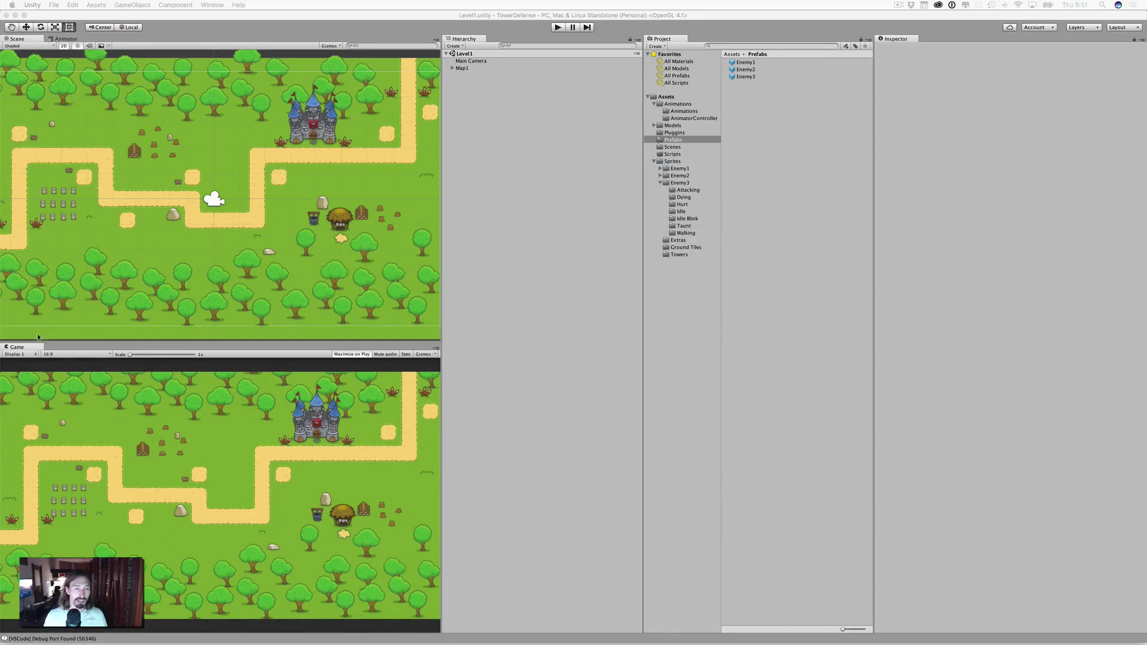
click(76, 354)
scroll(118, 262, up, 1)
scroll(117, 262, down, 3)
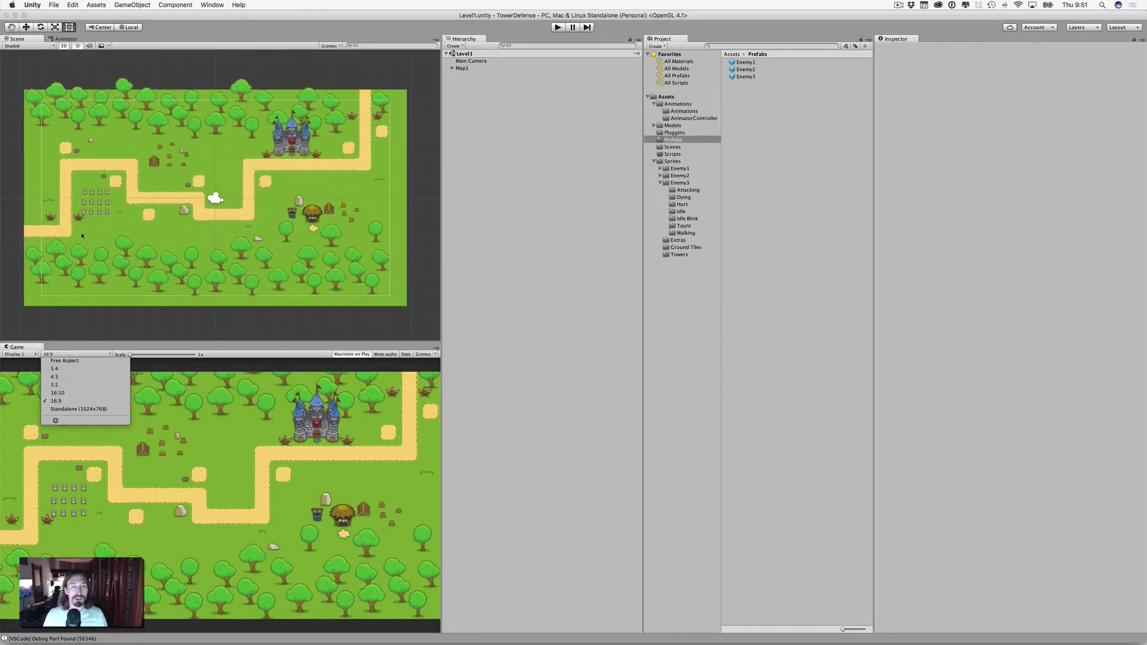
click(48, 238)
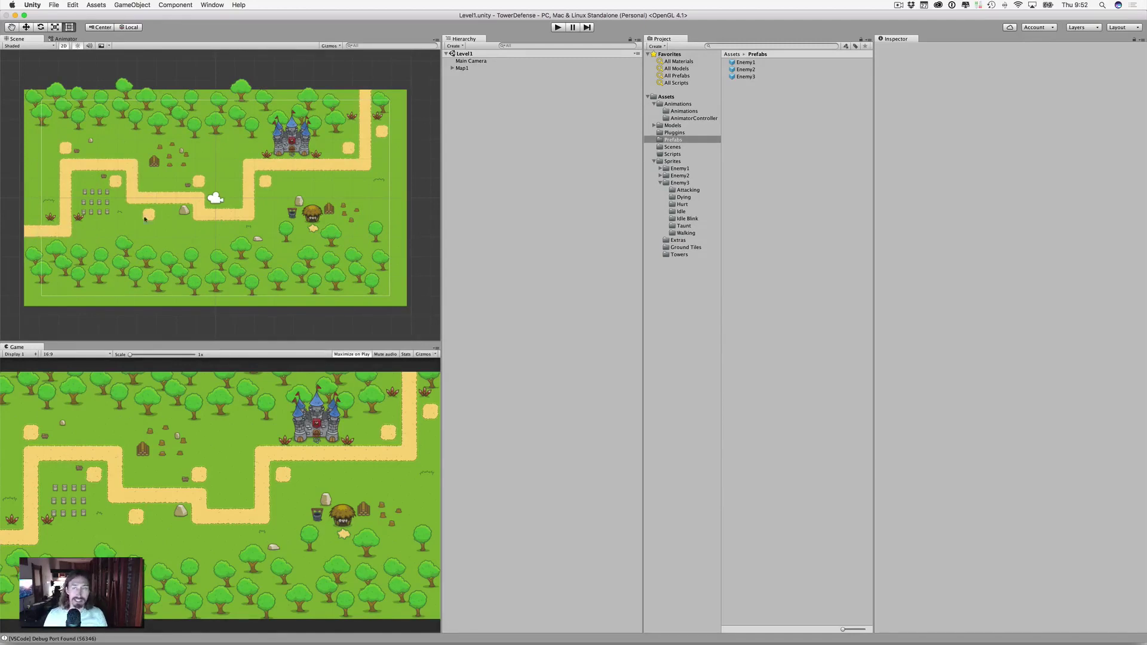
Create an empty game object in the scene and name it Spawn
click(455, 46)
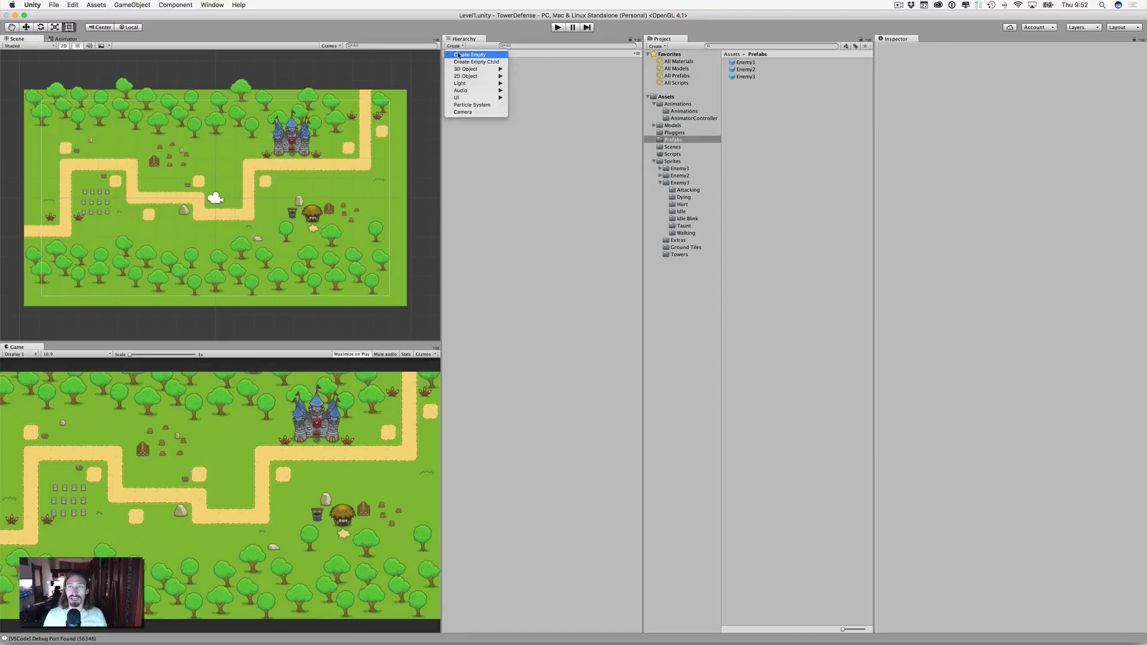
click(475, 55)
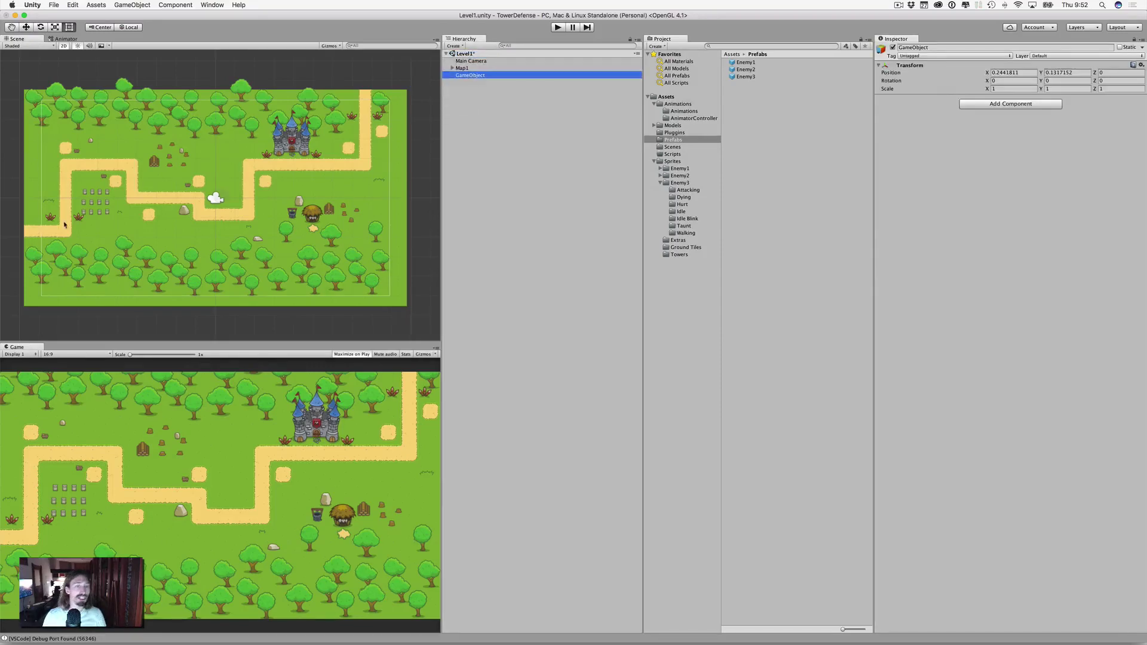
key(Return)
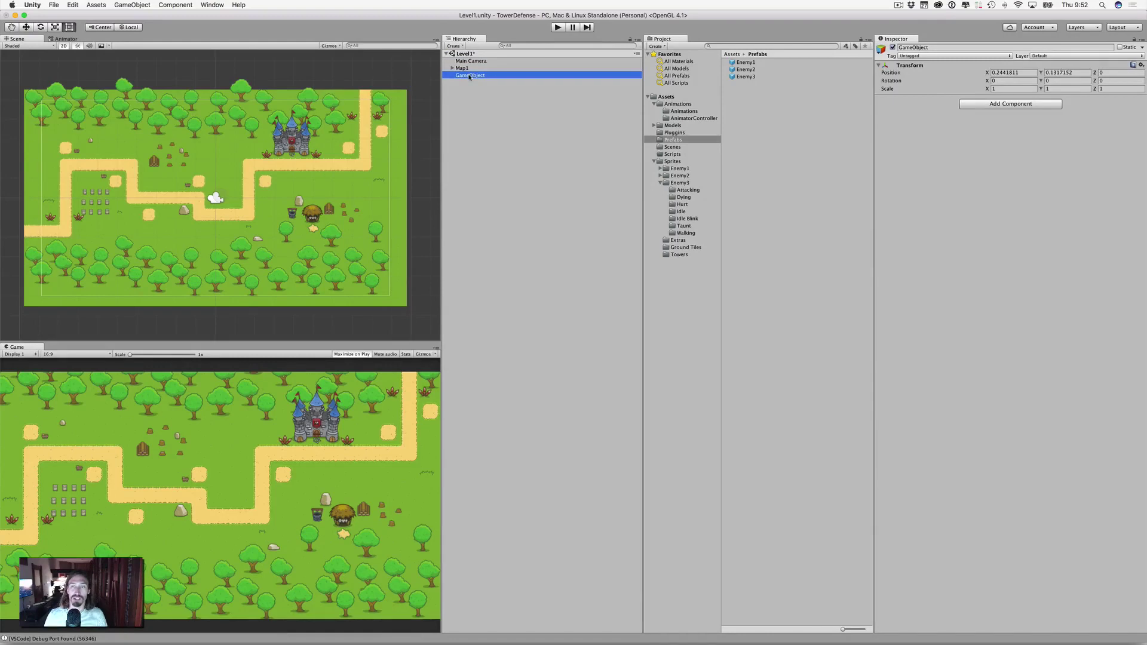
text(S)
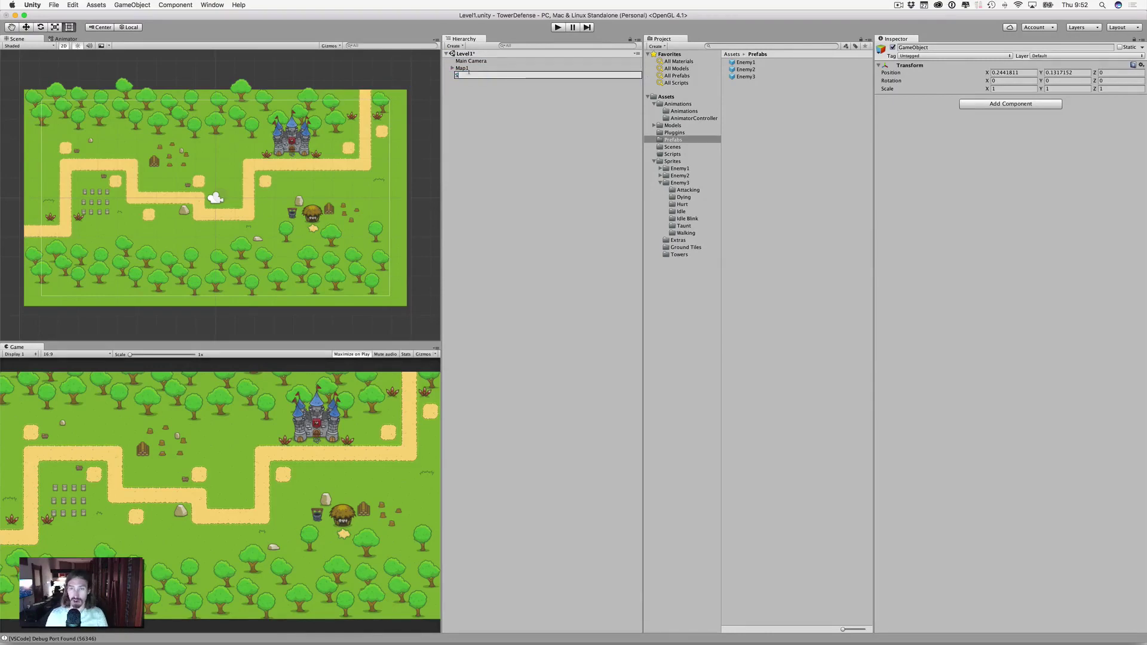
text(pawn)
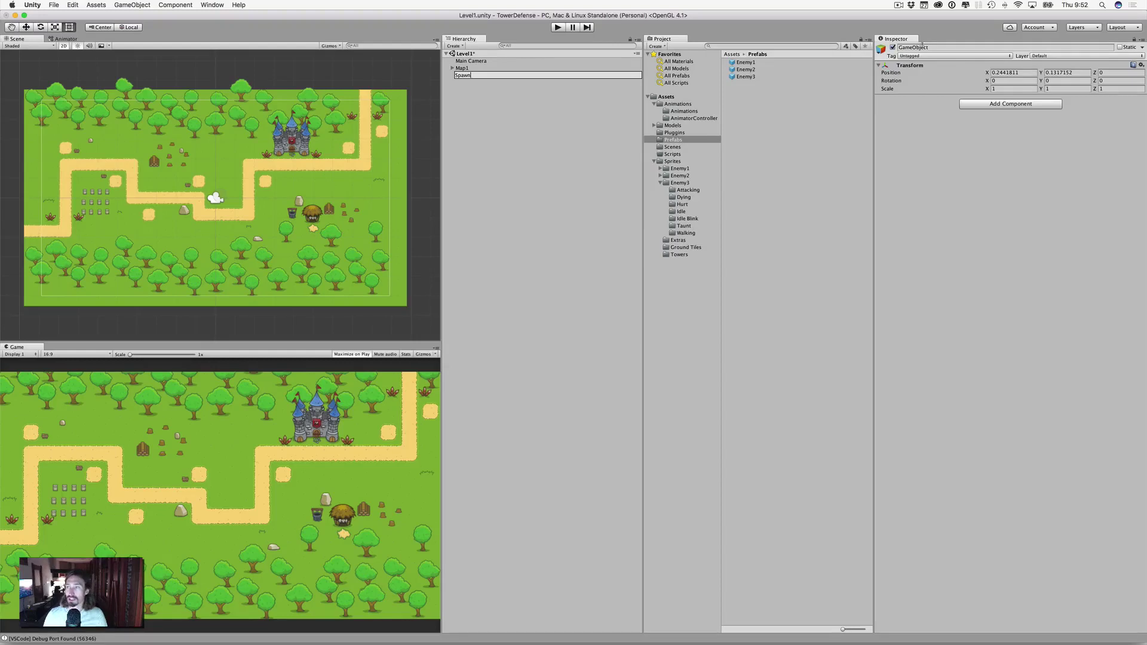
click(574, 124)
click(466, 76)
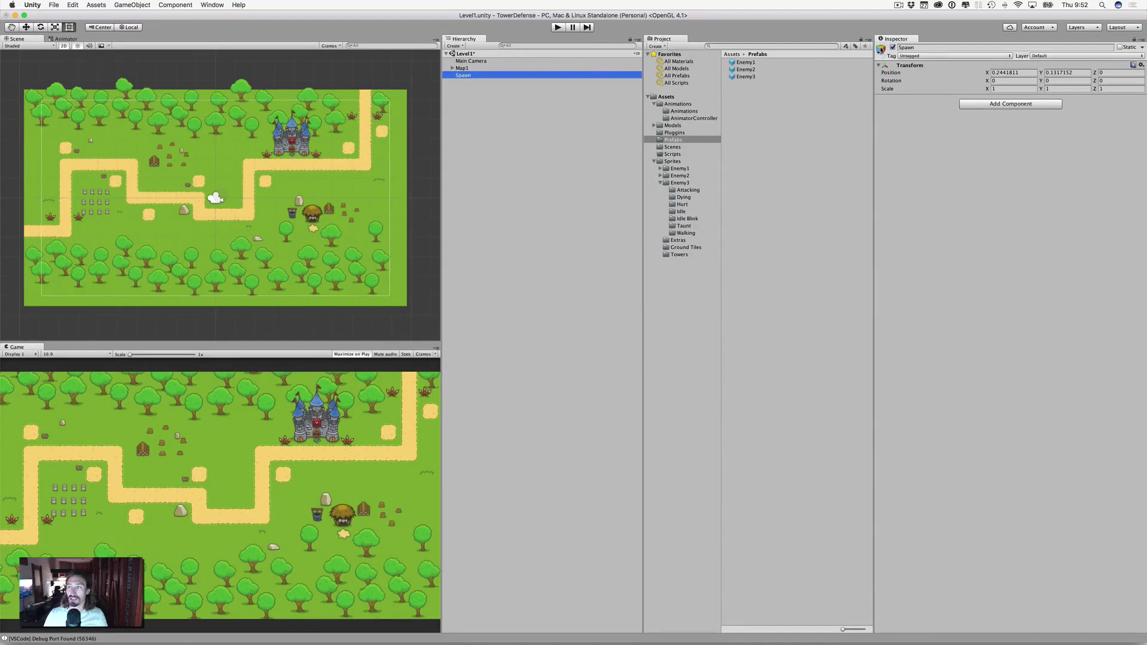
Give the Spawn object a blue label icon and keep the object selected
click(881, 49)
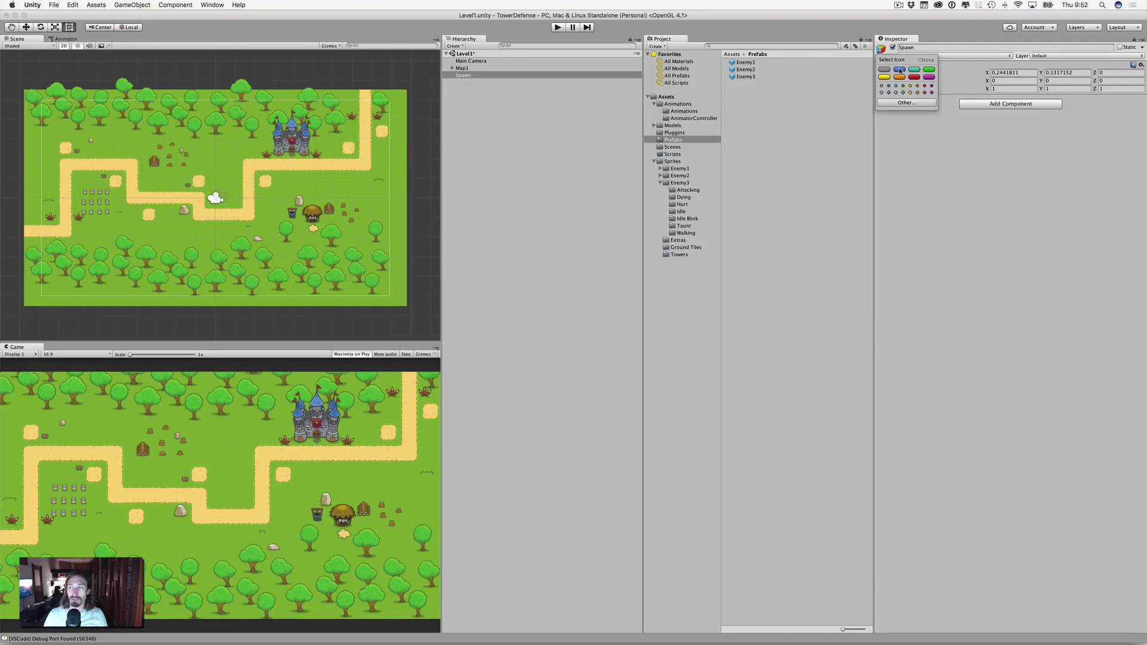
click(899, 69)
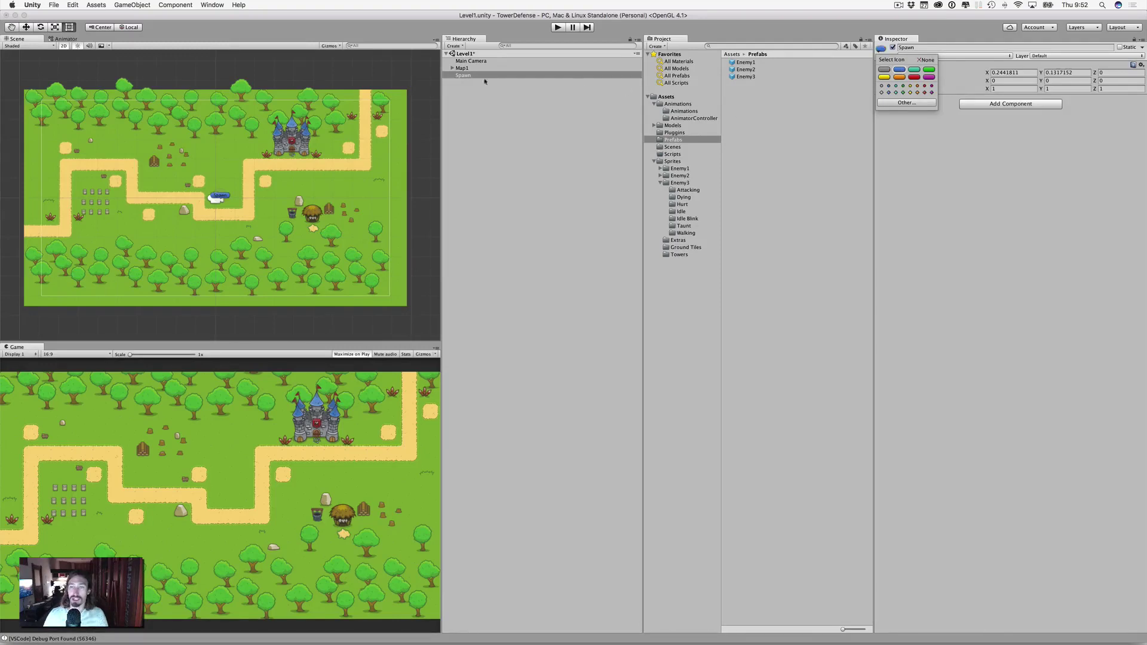
click(465, 75)
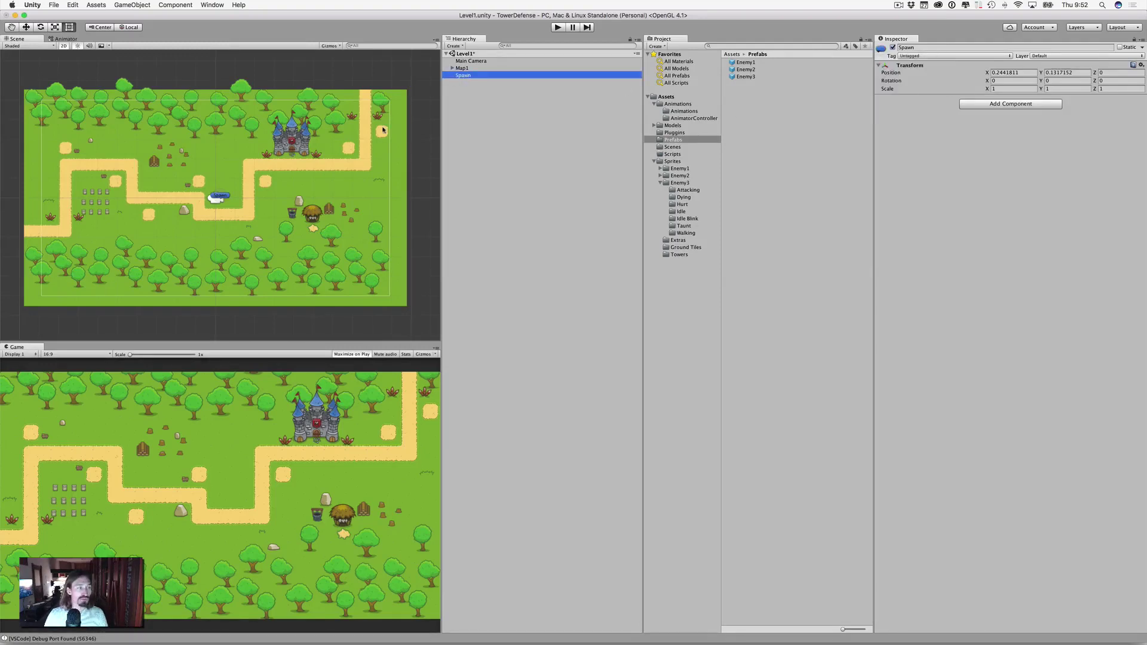
Move the Spawn object onto the start of the path at the map's west edge, about X -9.1, Y -1.66
click(26, 27)
drag(255, 197, 74, 202)
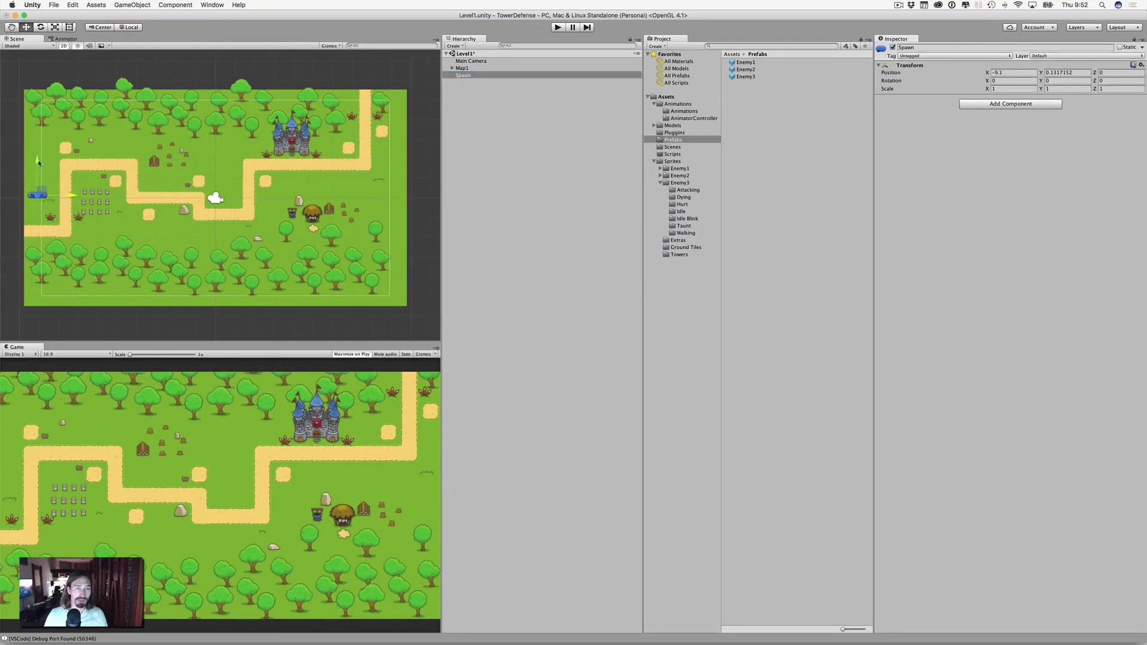
drag(38, 161, 33, 196)
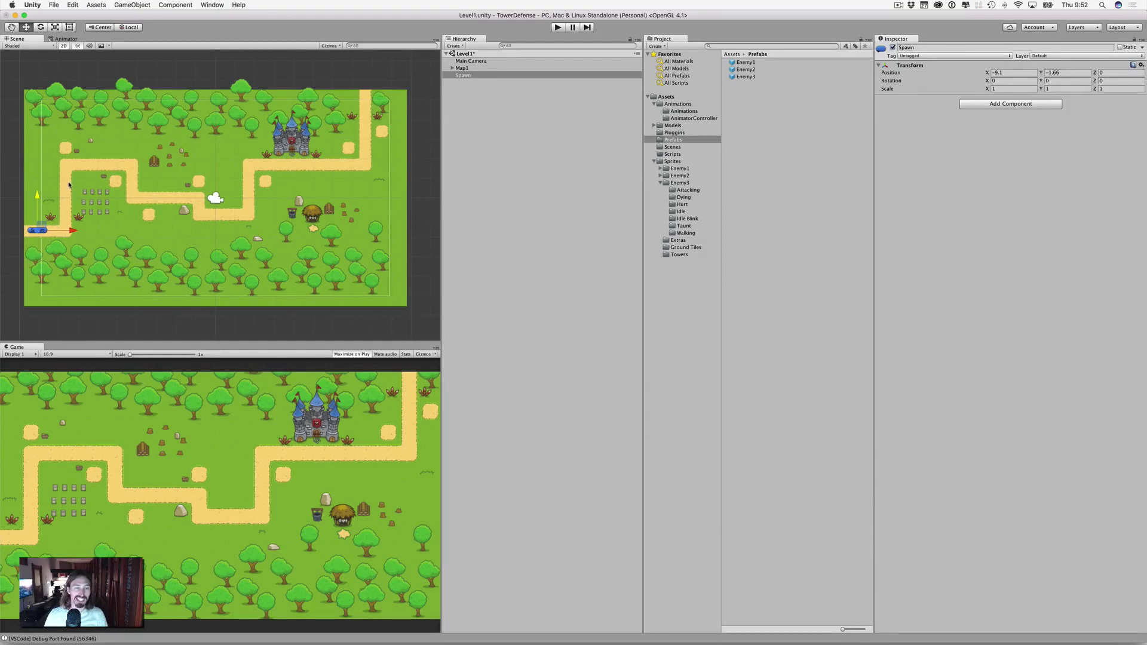
scroll(42, 235, up, 1)
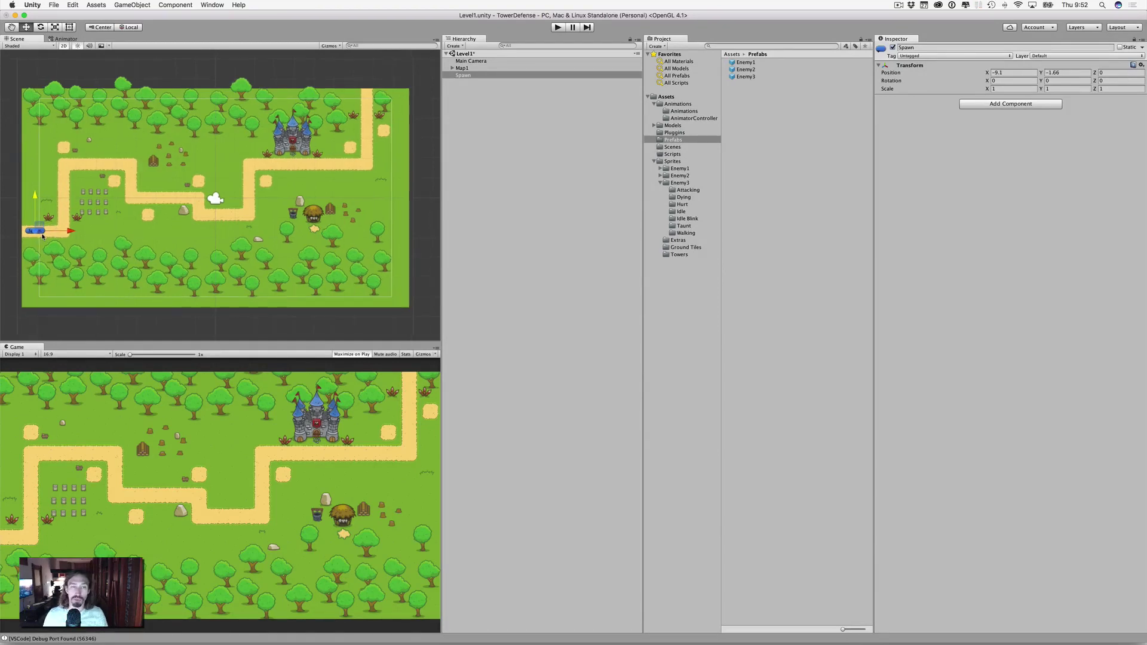
click(54, 241)
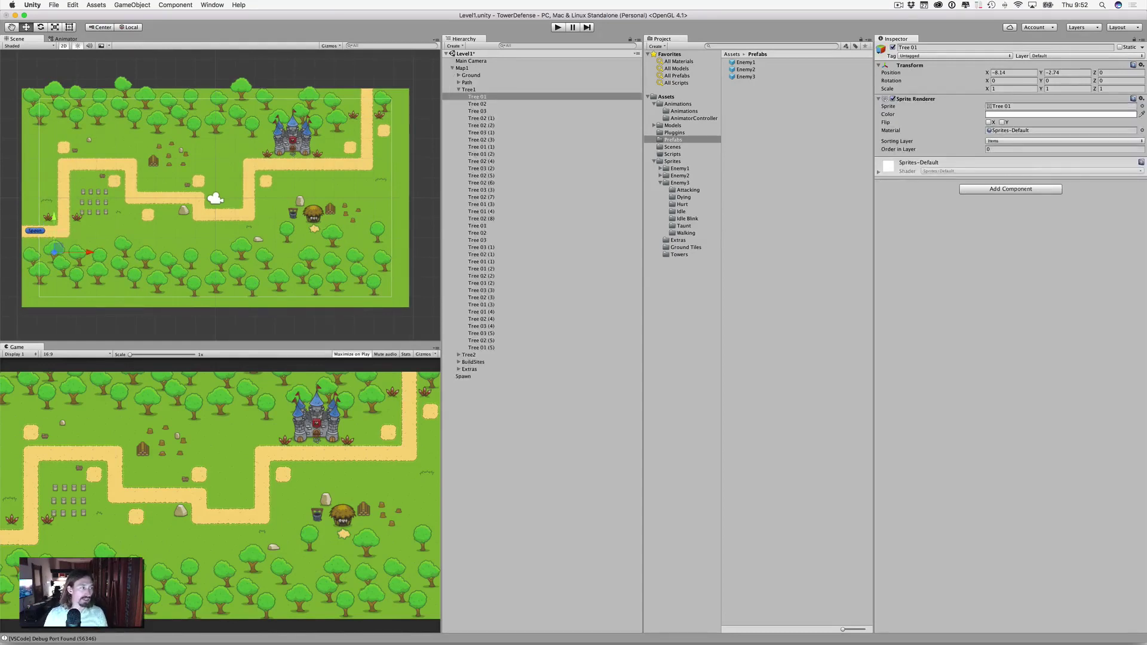
key(super+Tab)
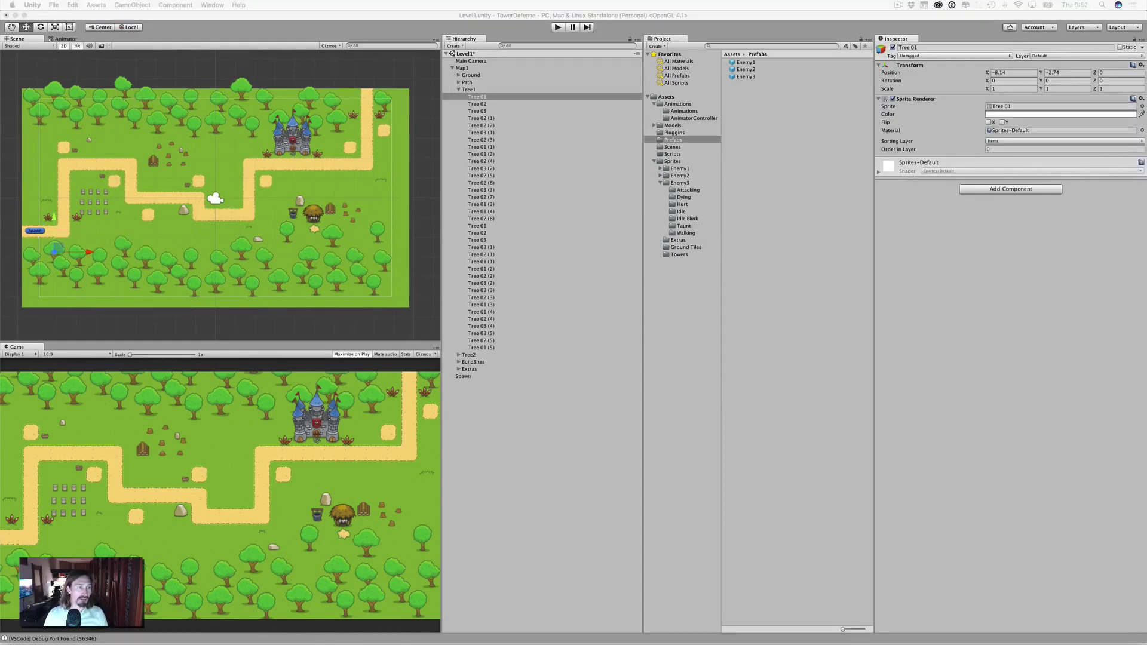
Assign the Respawn tag to the Spawn object
click(37, 232)
click(914, 56)
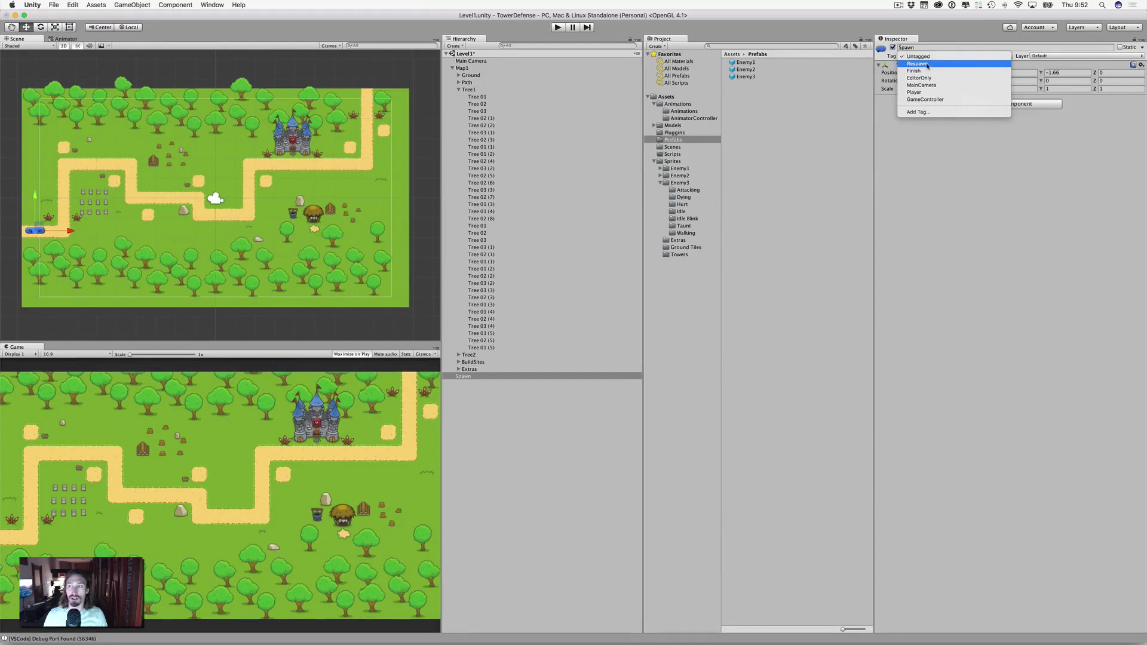
click(928, 63)
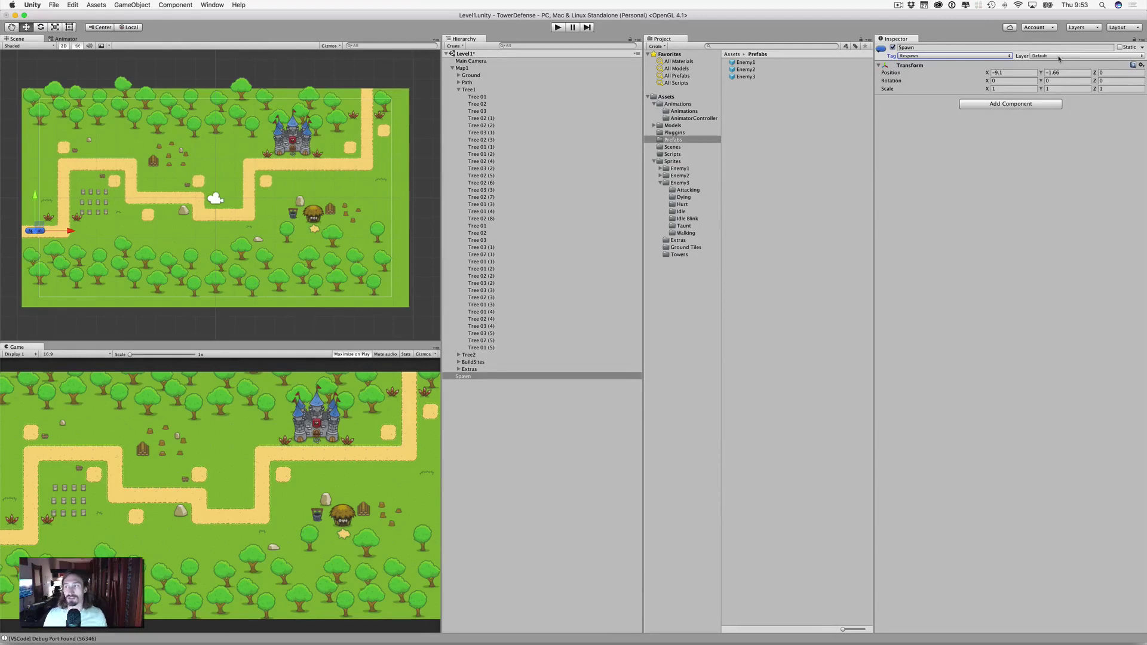
Save the Spawn object as a prefab in the Prefabs folder and collapse the Map1 group
click(459, 89)
click(494, 150)
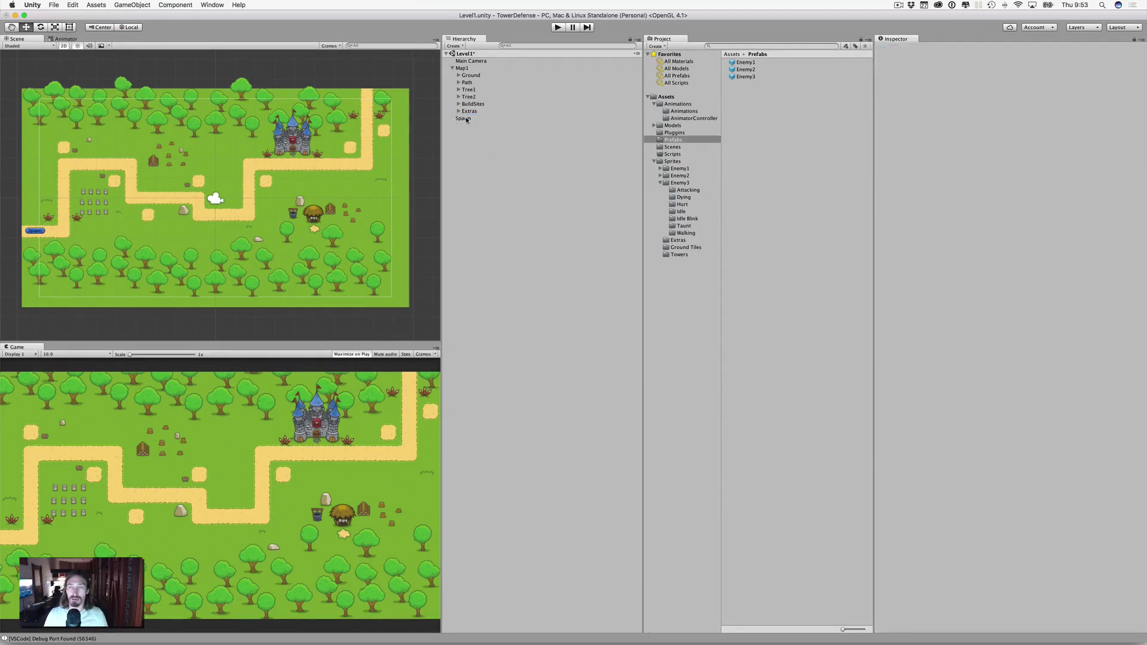
drag(465, 119, 672, 139)
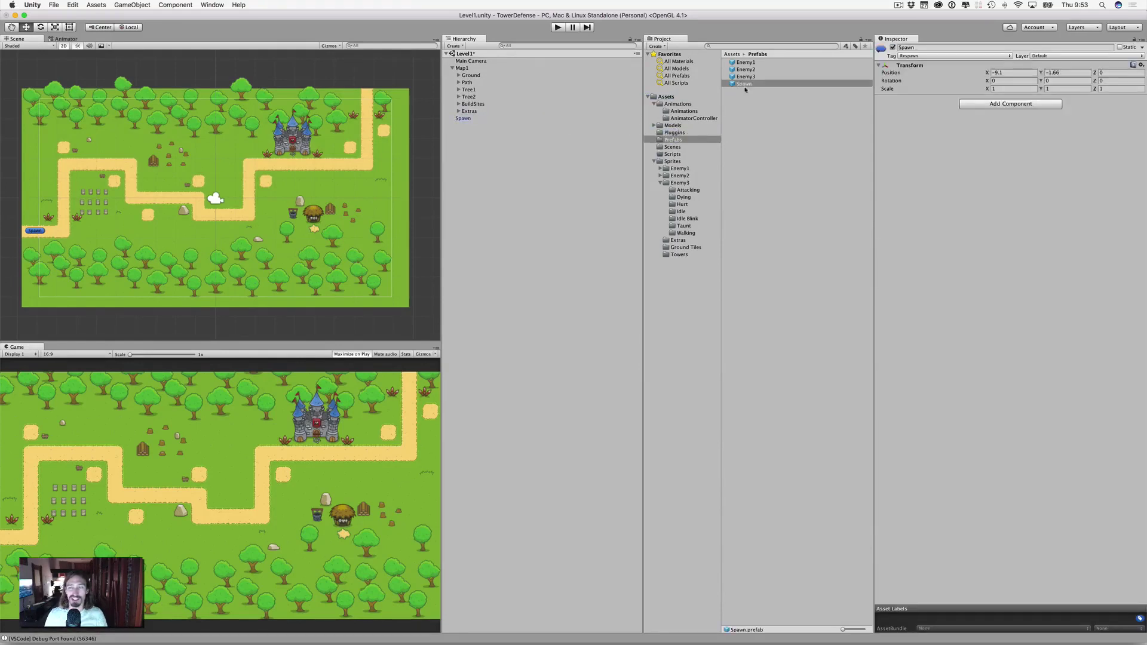
click(453, 69)
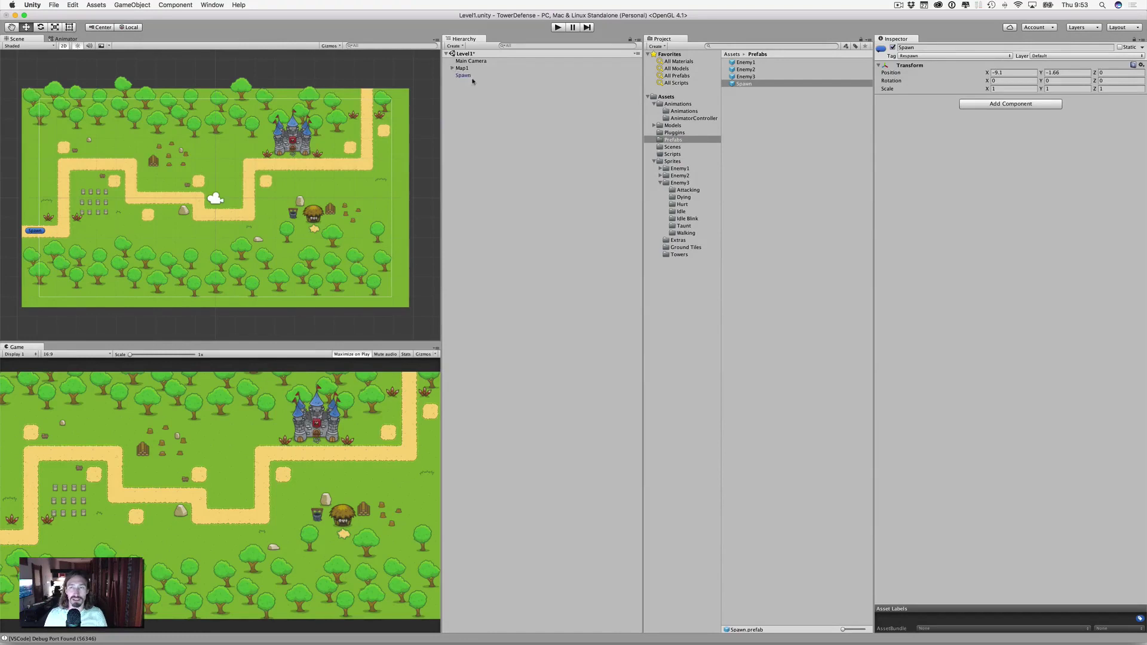
Create an empty game object in the scene and name it Exit
click(456, 46)
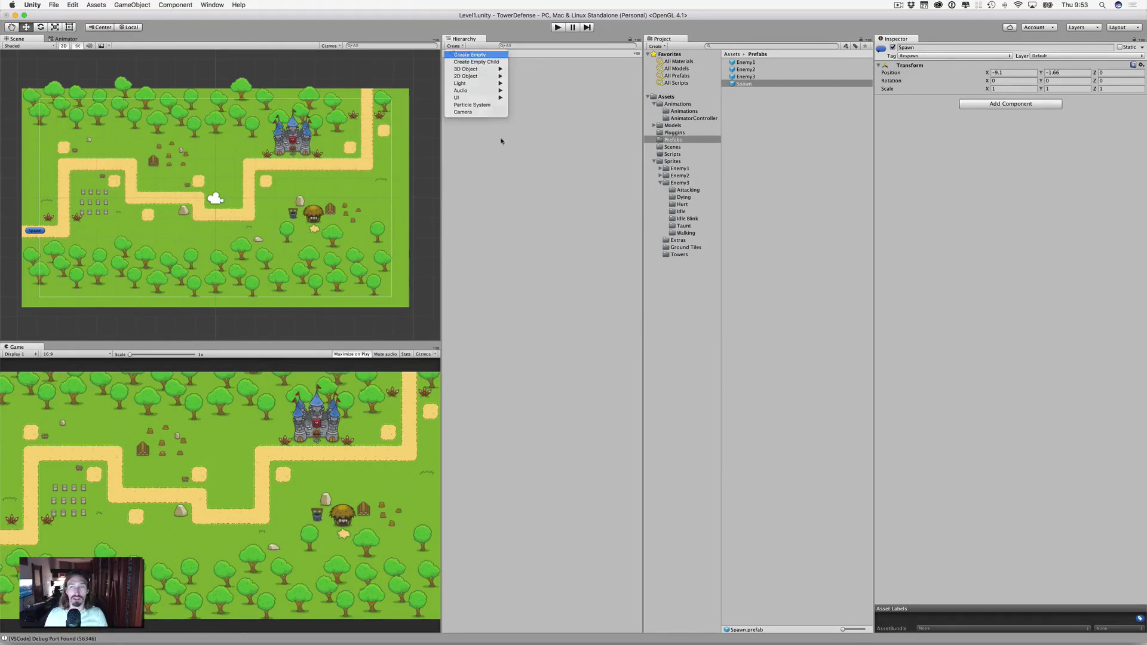
click(469, 53)
key(Return)
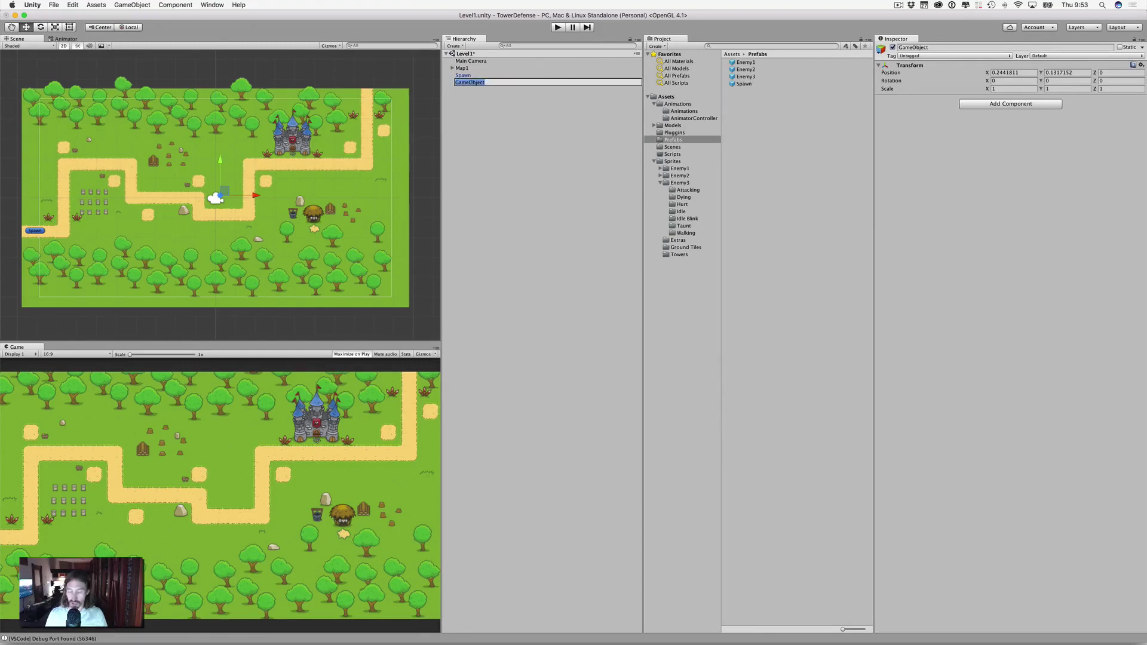
text(Exit)
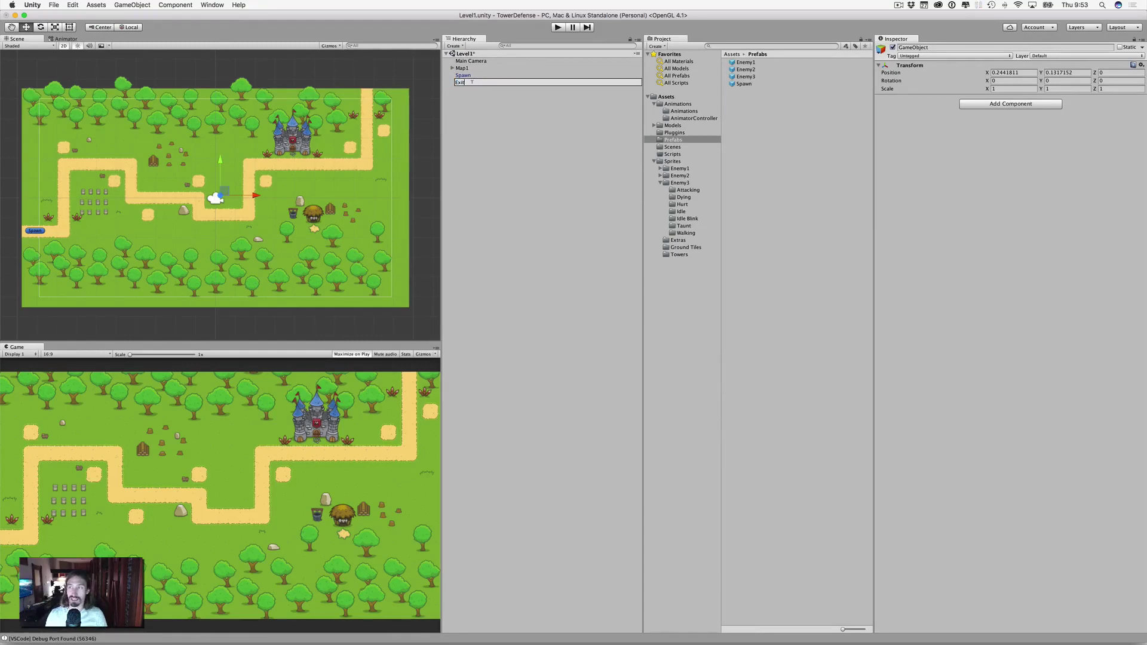
key(Return)
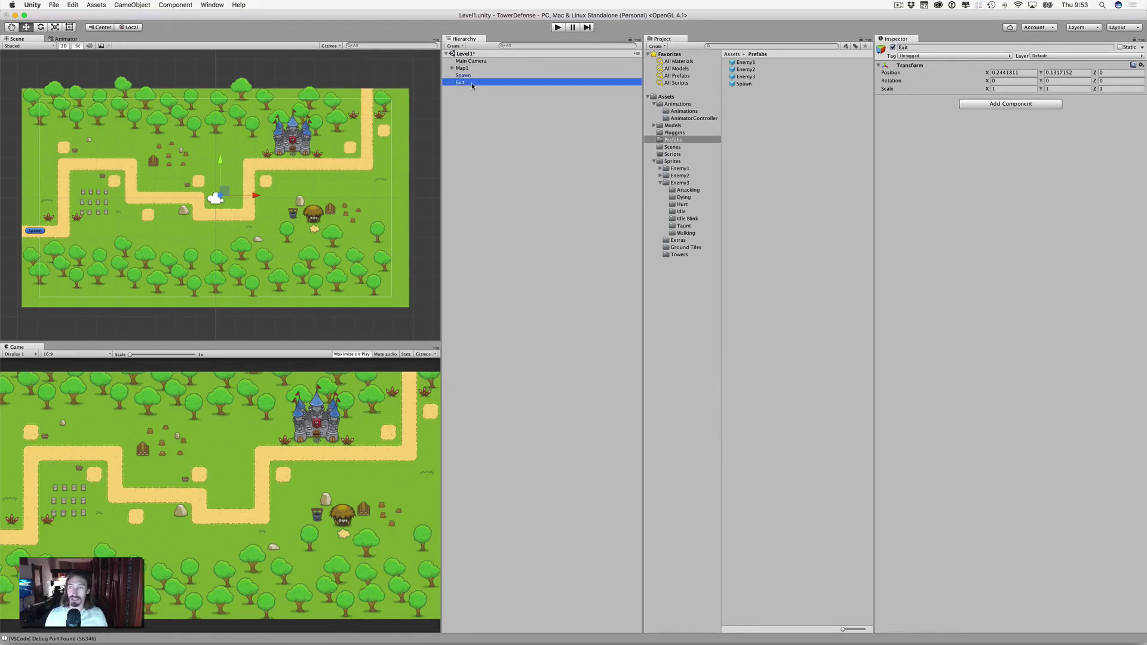
Assign the Finish tag to the Exit object and give it a red label icon
click(926, 56)
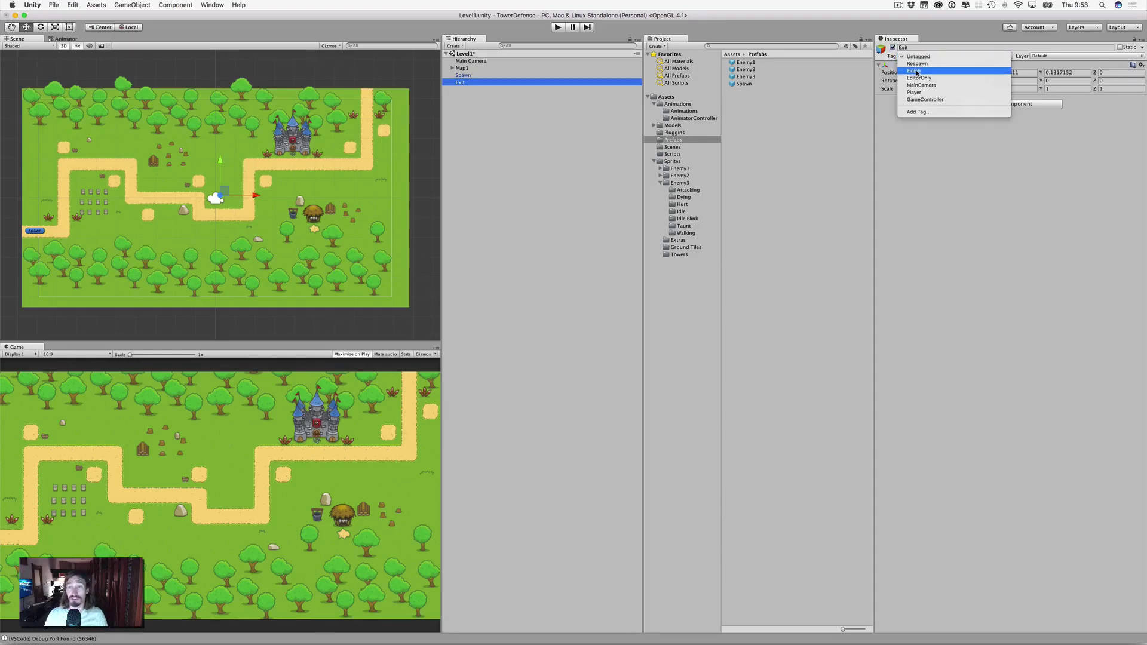
click(916, 71)
click(882, 49)
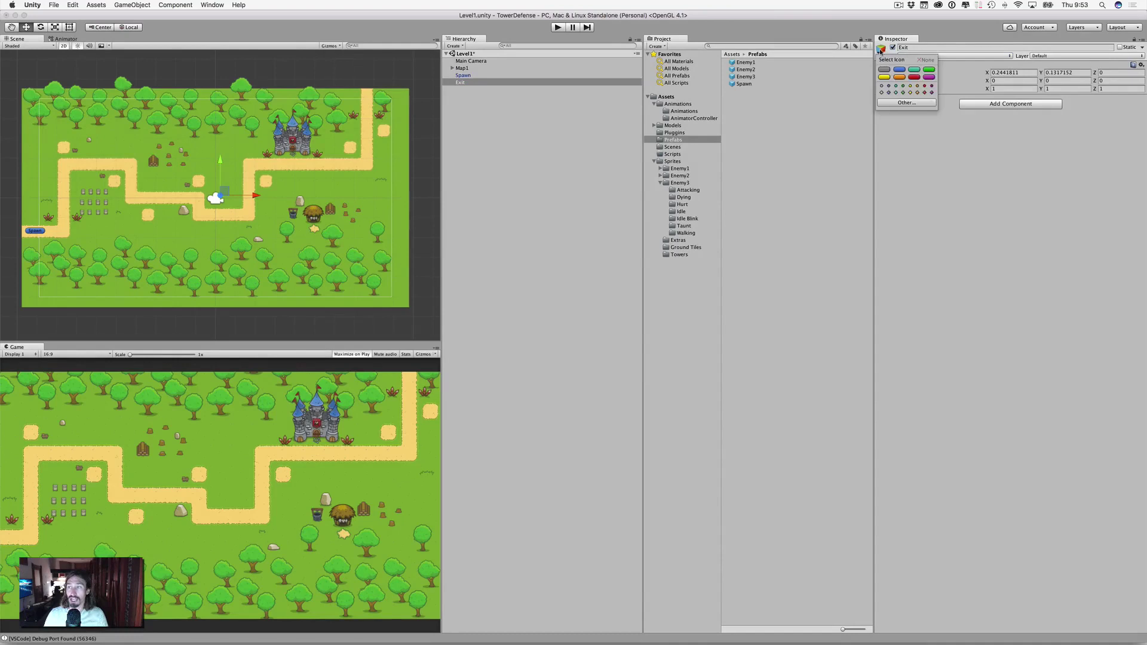
click(914, 77)
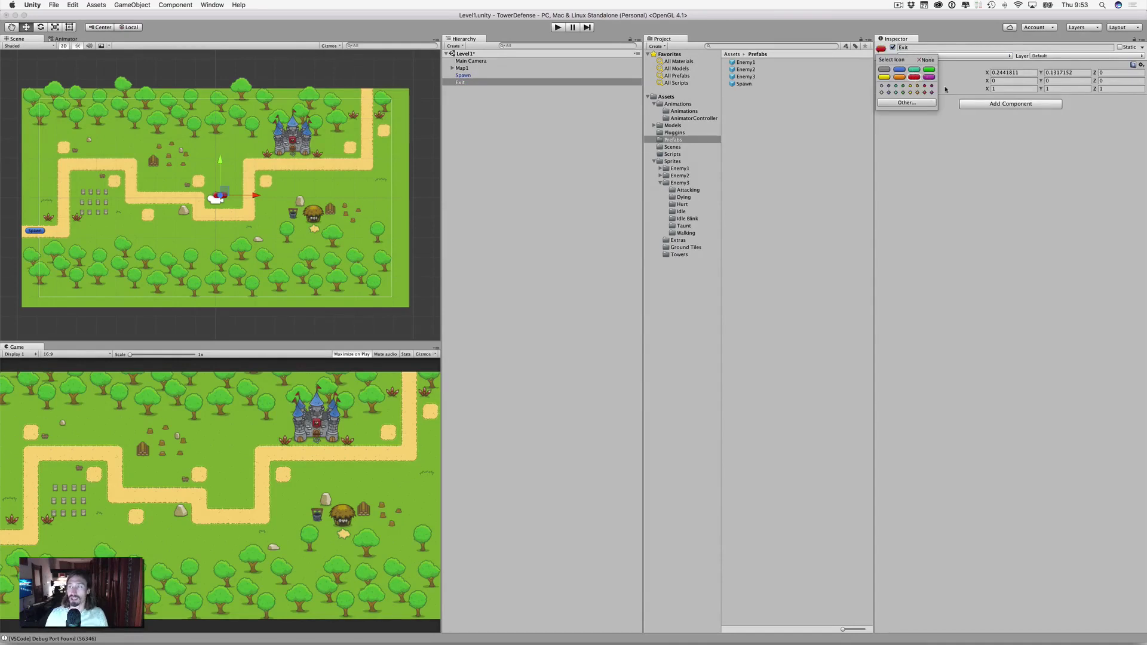
click(249, 226)
Move the Exit object onto the end of the path at the map's northeast edge, about X 7.66, Y 5.17
drag(255, 195, 359, 62)
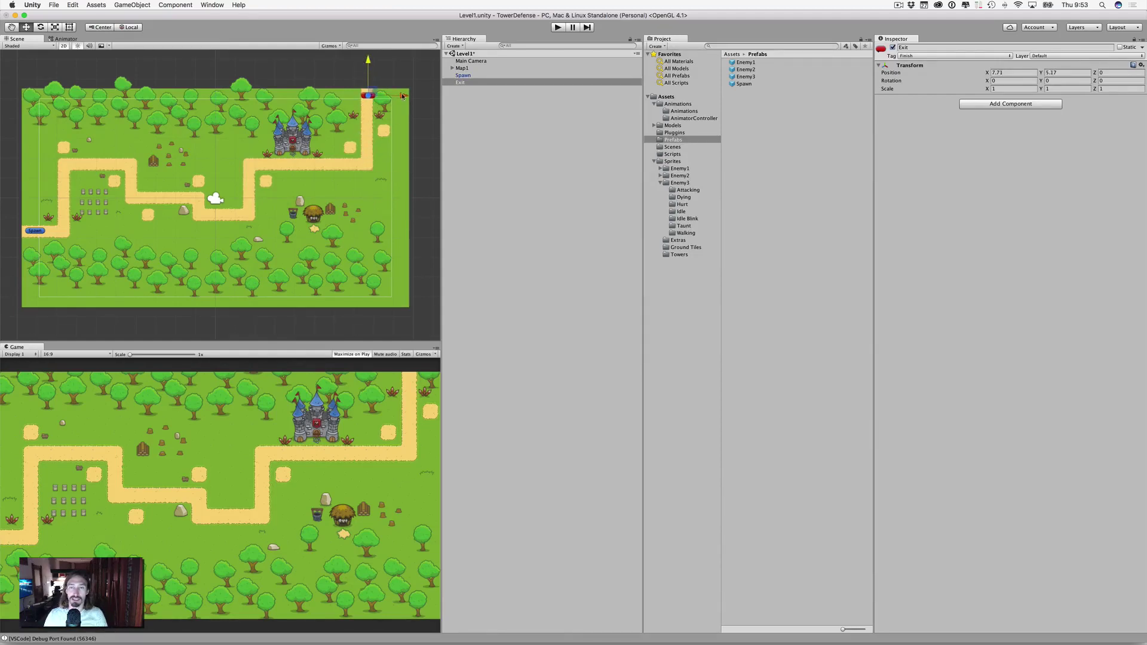
drag(403, 96, 400, 96)
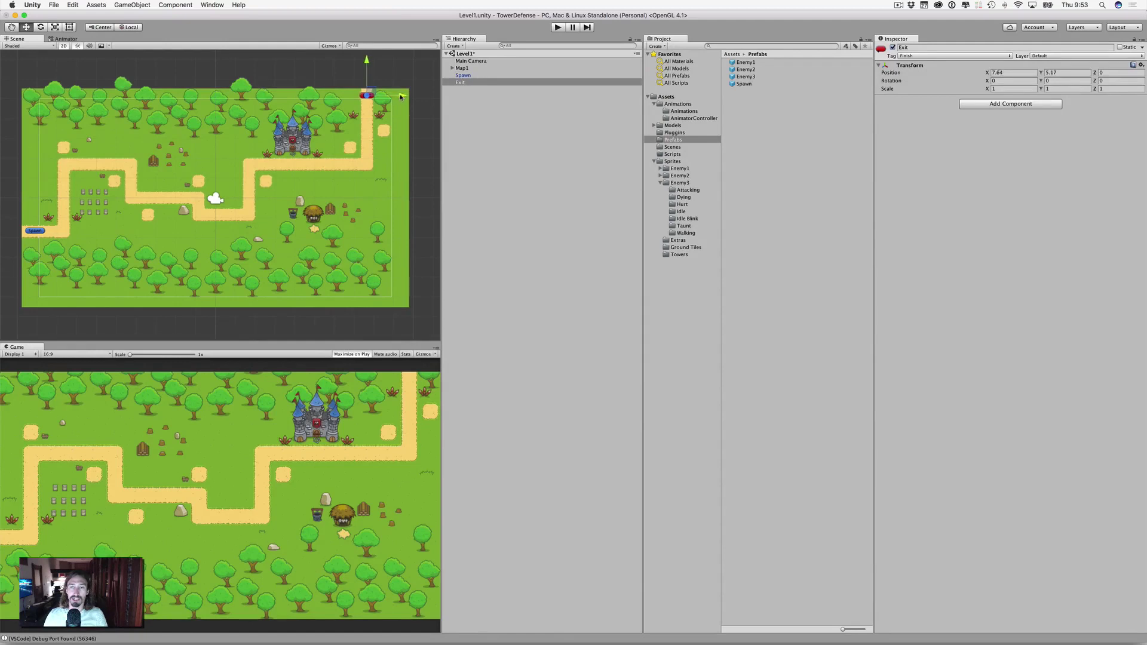
click(369, 132)
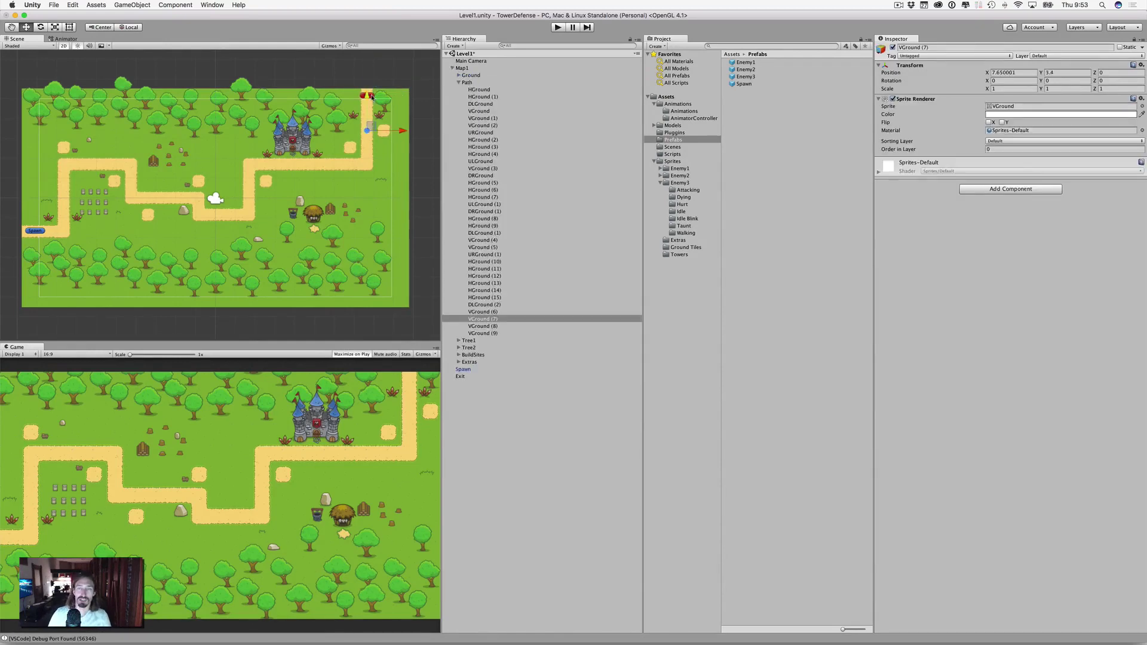
click(459, 82)
click(464, 125)
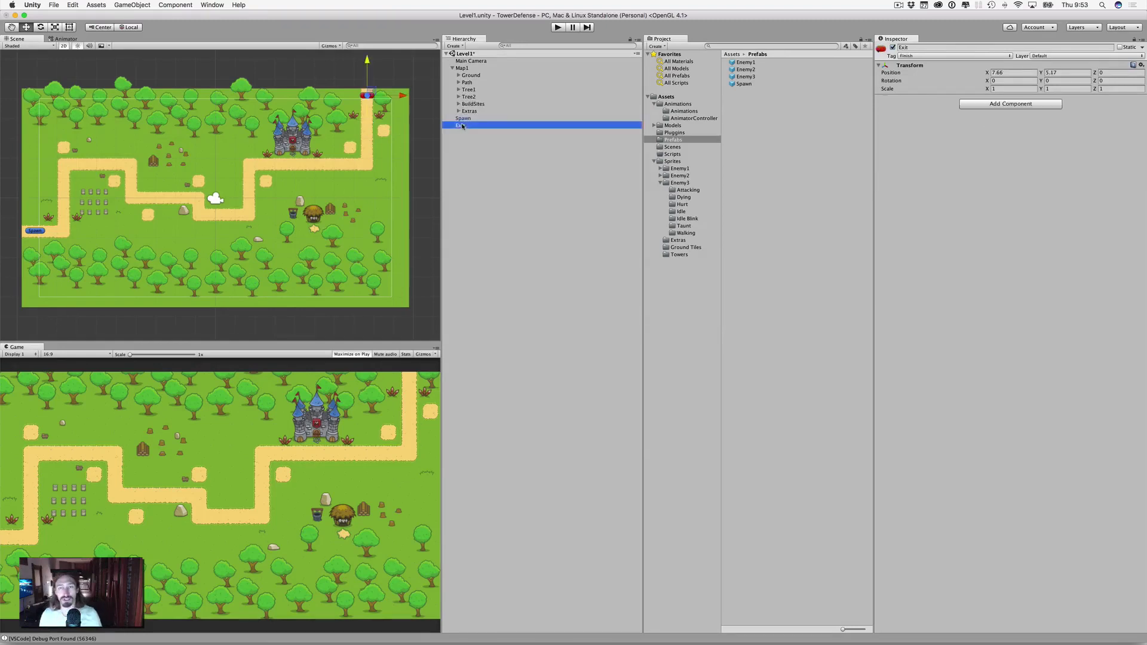
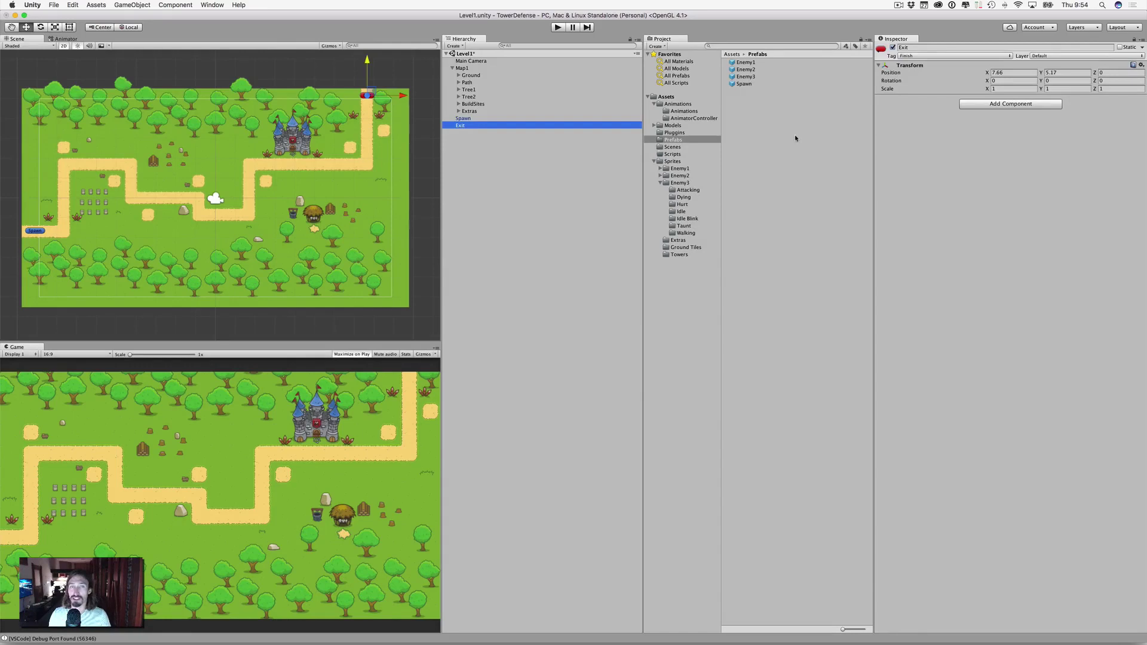
Add a Box Collider 2D to the Exit object and make it a trigger
click(987, 105)
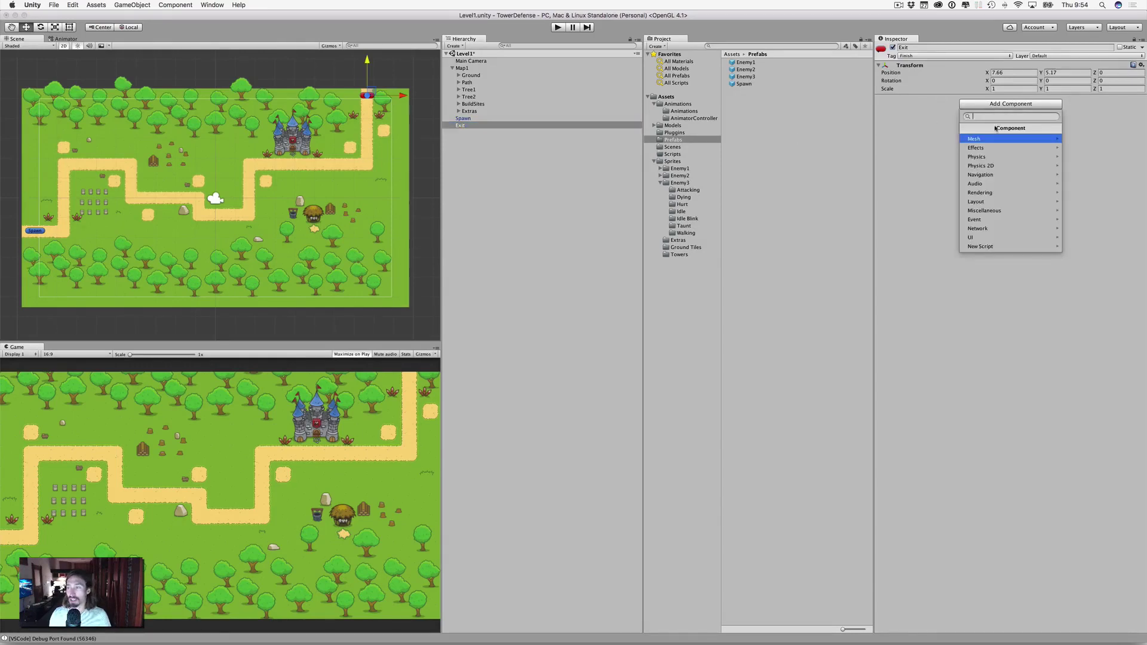
click(983, 167)
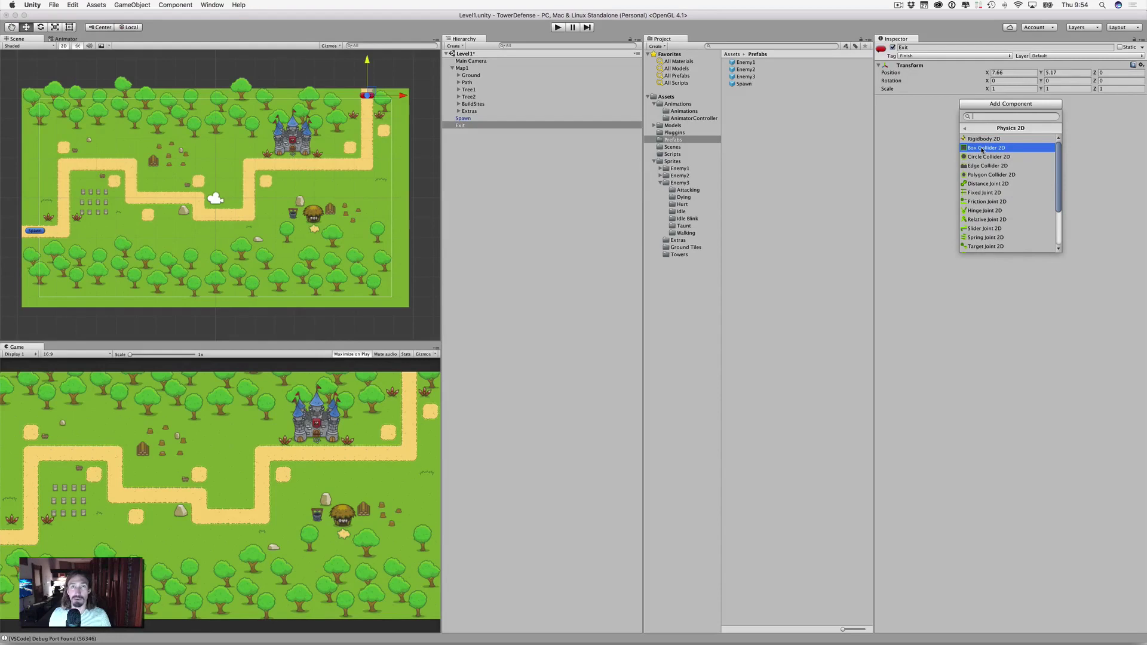
click(991, 148)
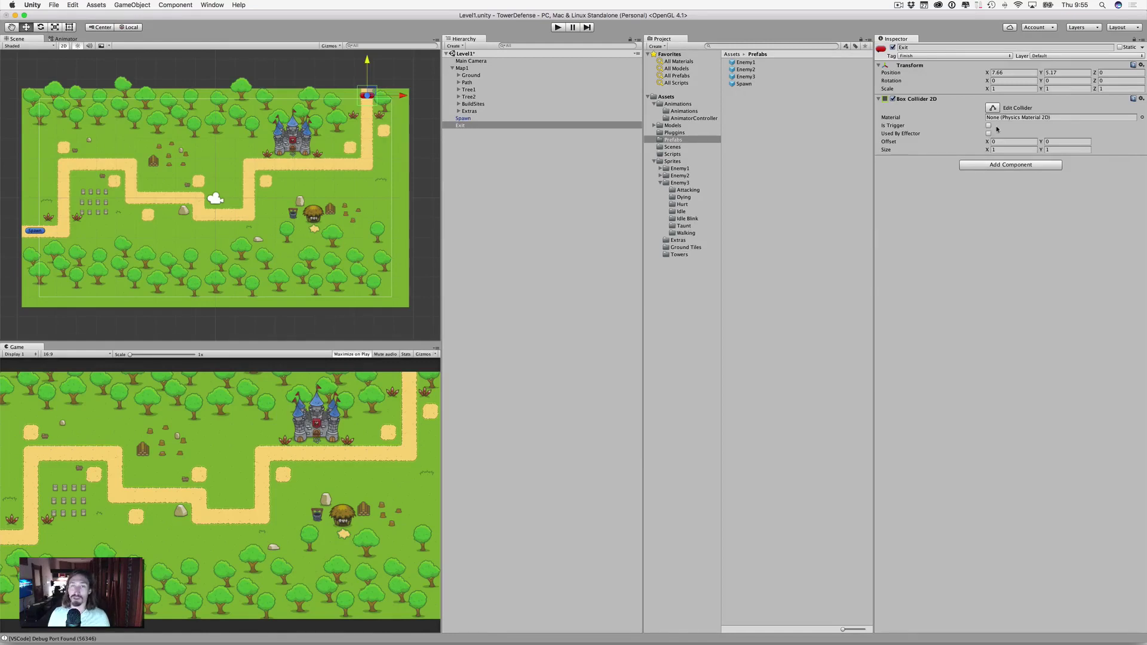
click(988, 126)
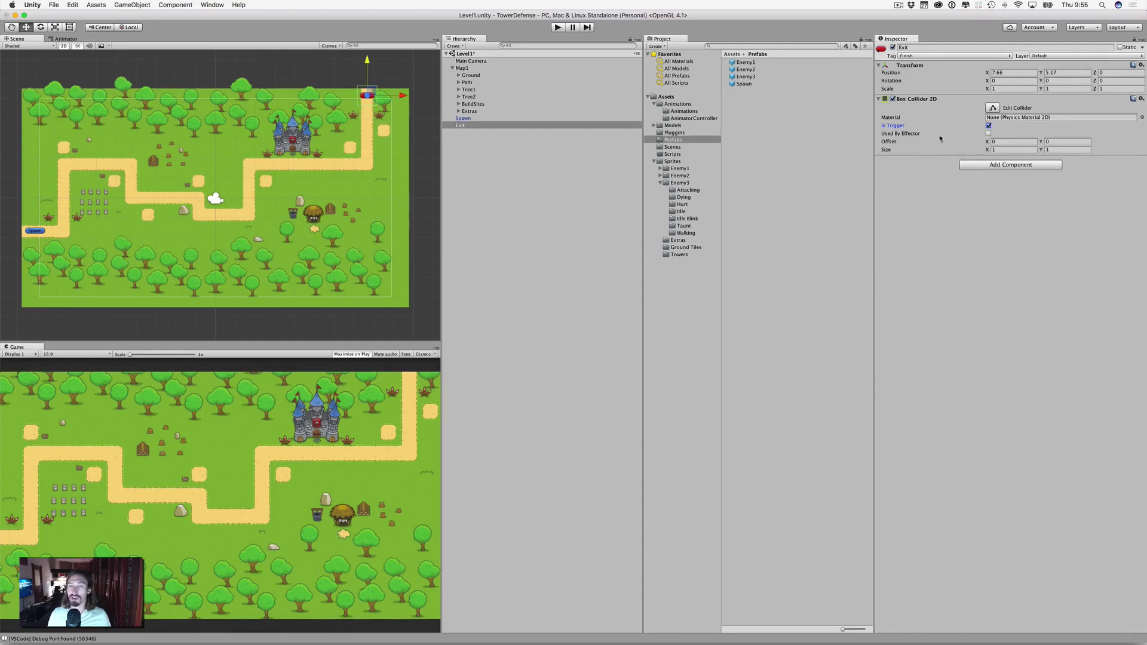
Set the Y size of the Exit object's box collider to 0.3
click(1011, 149)
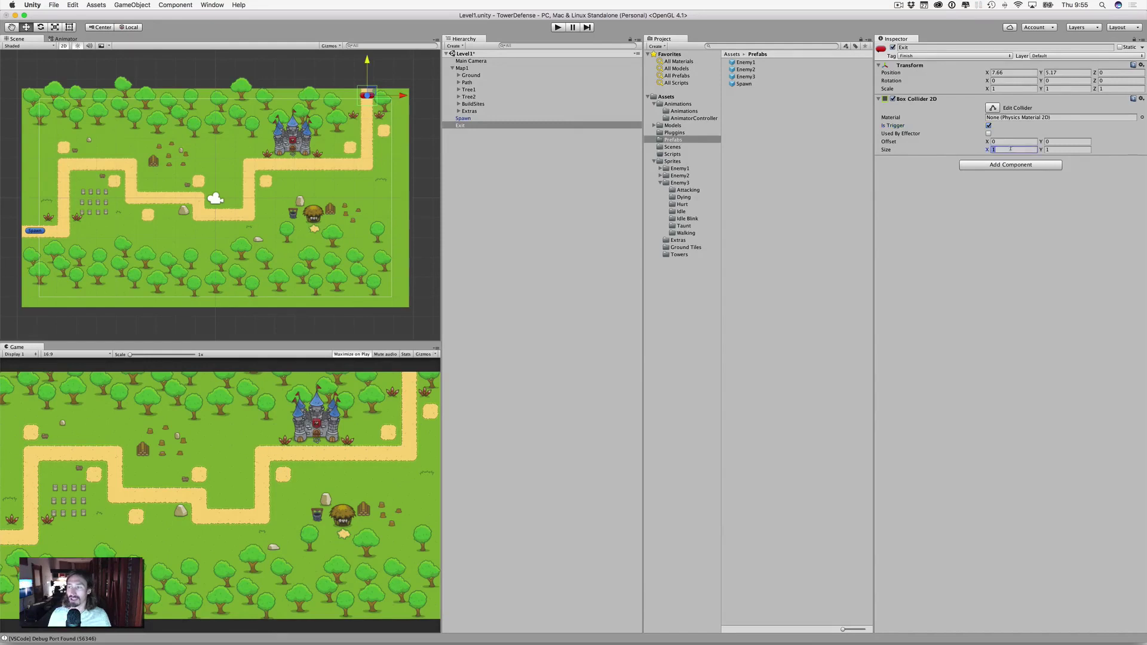
text(.3)
key(Tab)
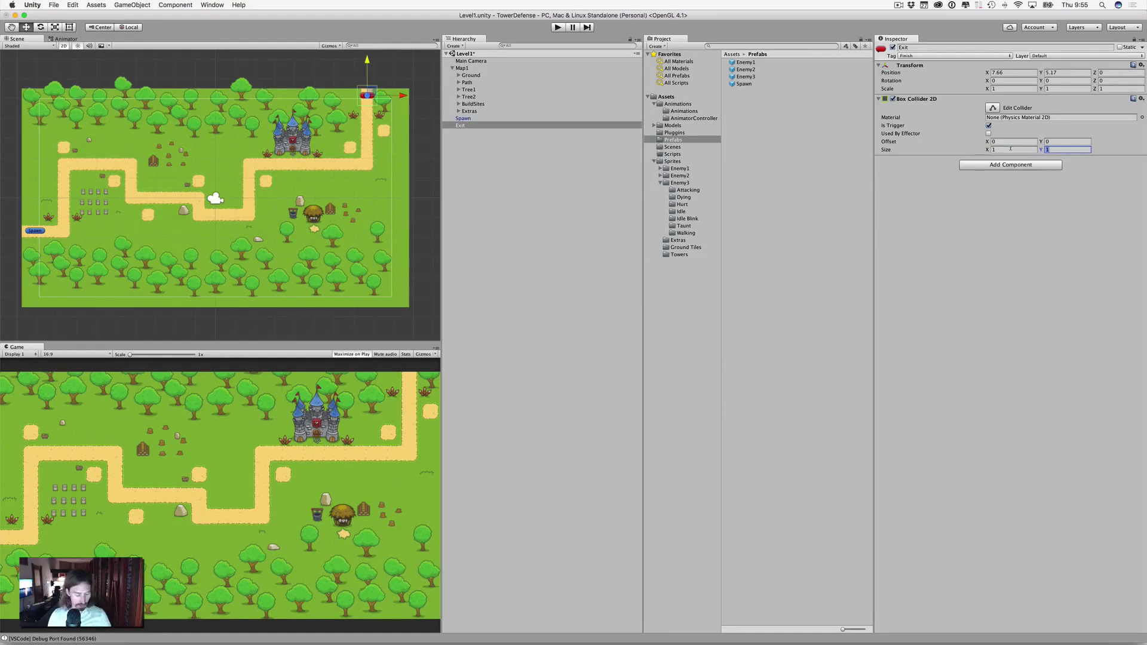
text(.3)
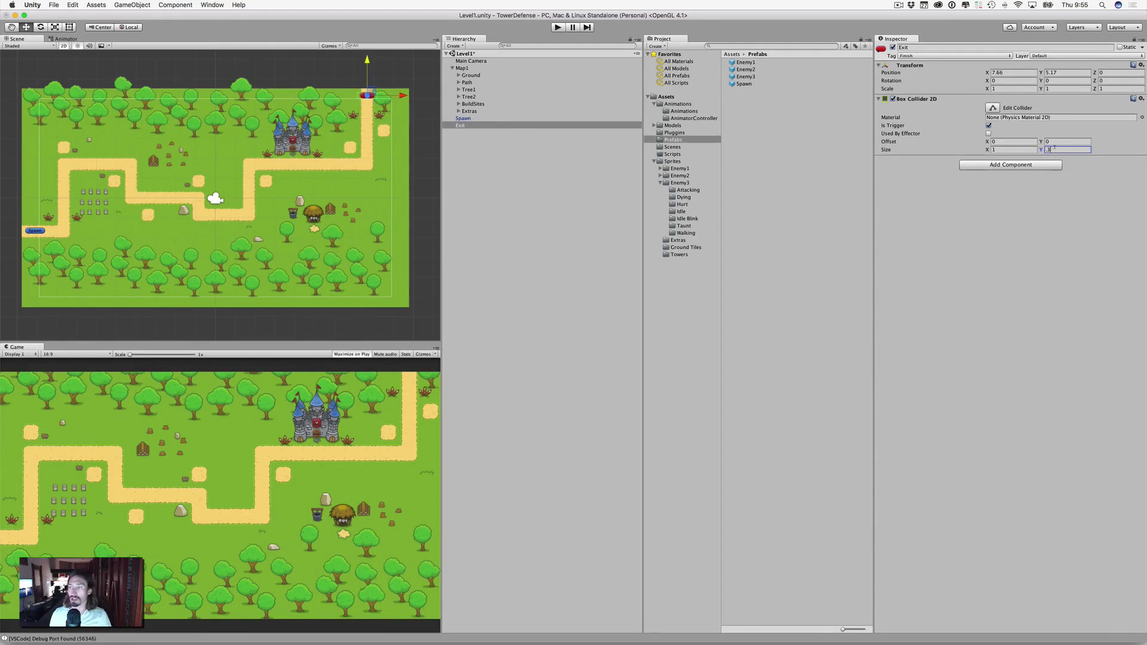
key(Return)
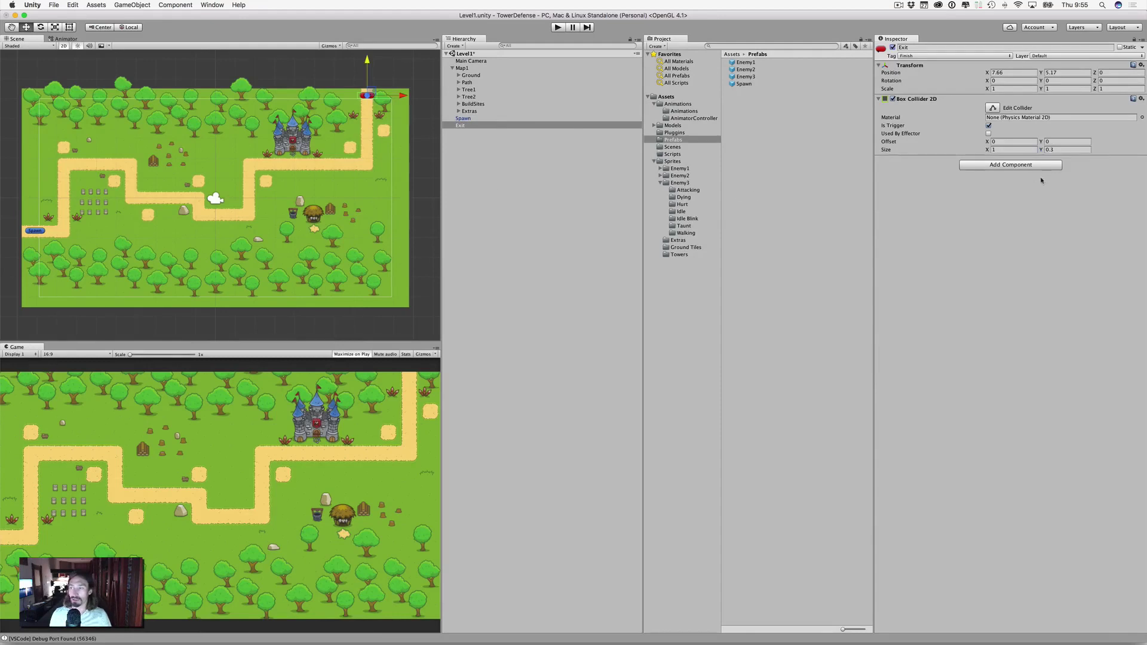
Collapse the Map1 group and save the Exit object as a prefab in the Prefabs folder
click(369, 146)
click(533, 152)
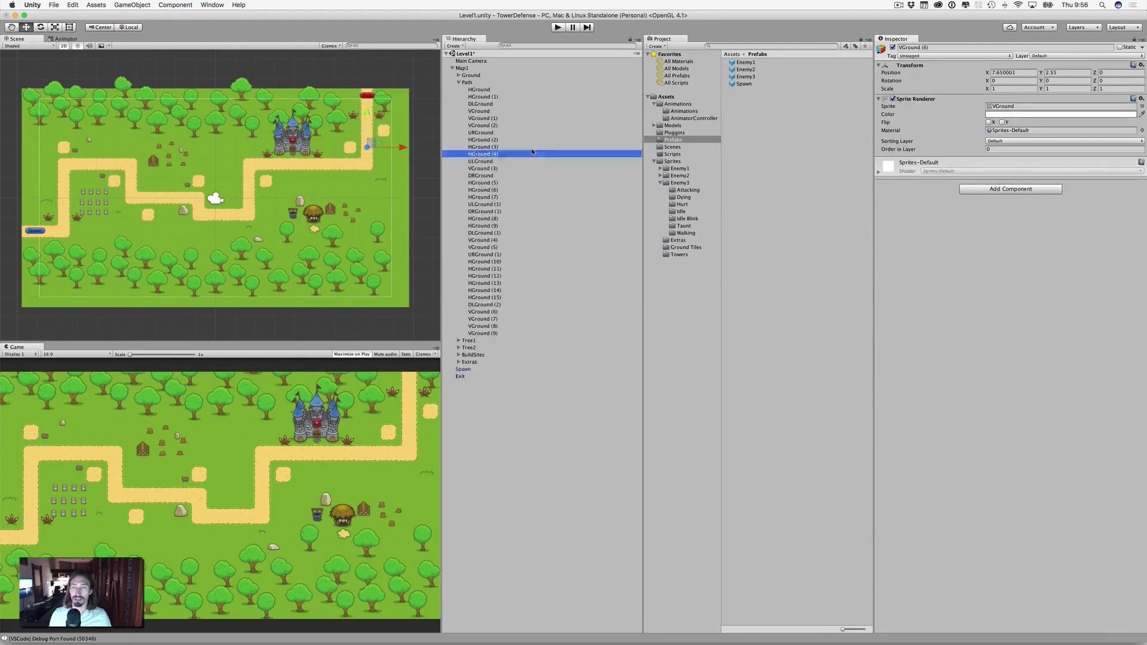
drag(533, 152, 543, 156)
click(458, 82)
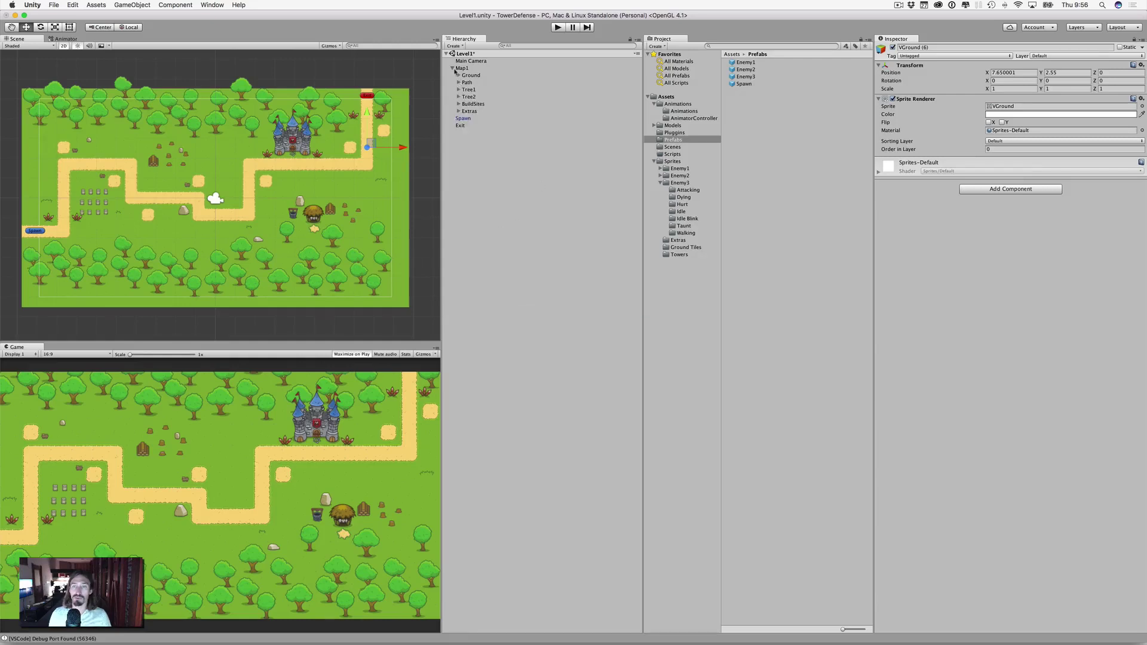
click(462, 69)
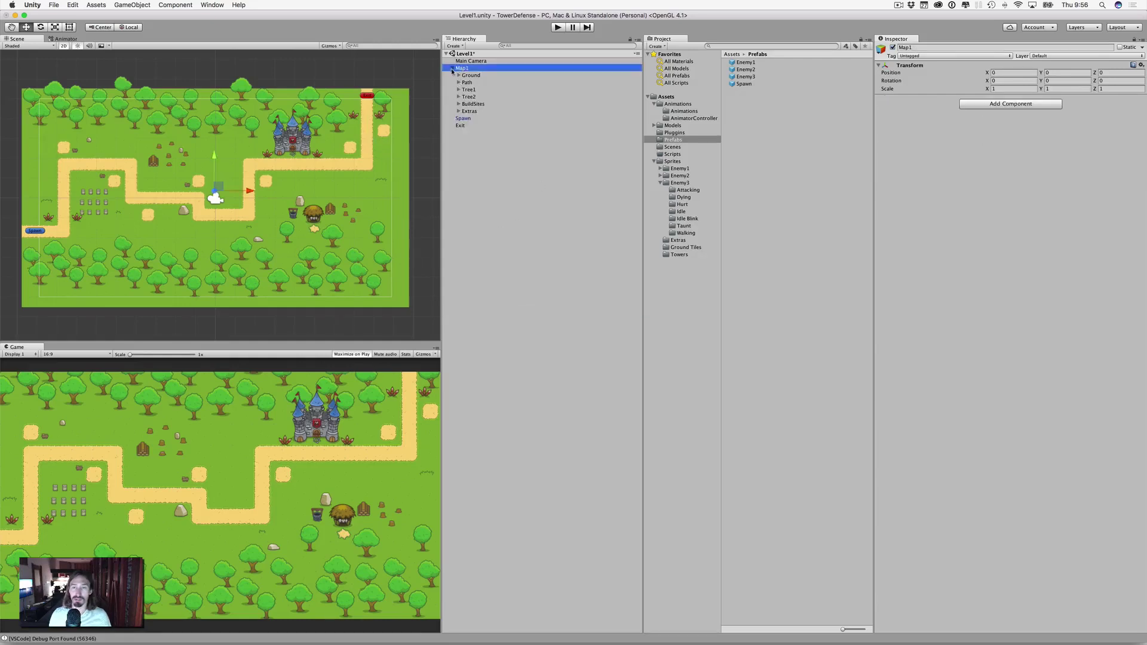
click(452, 69)
click(461, 83)
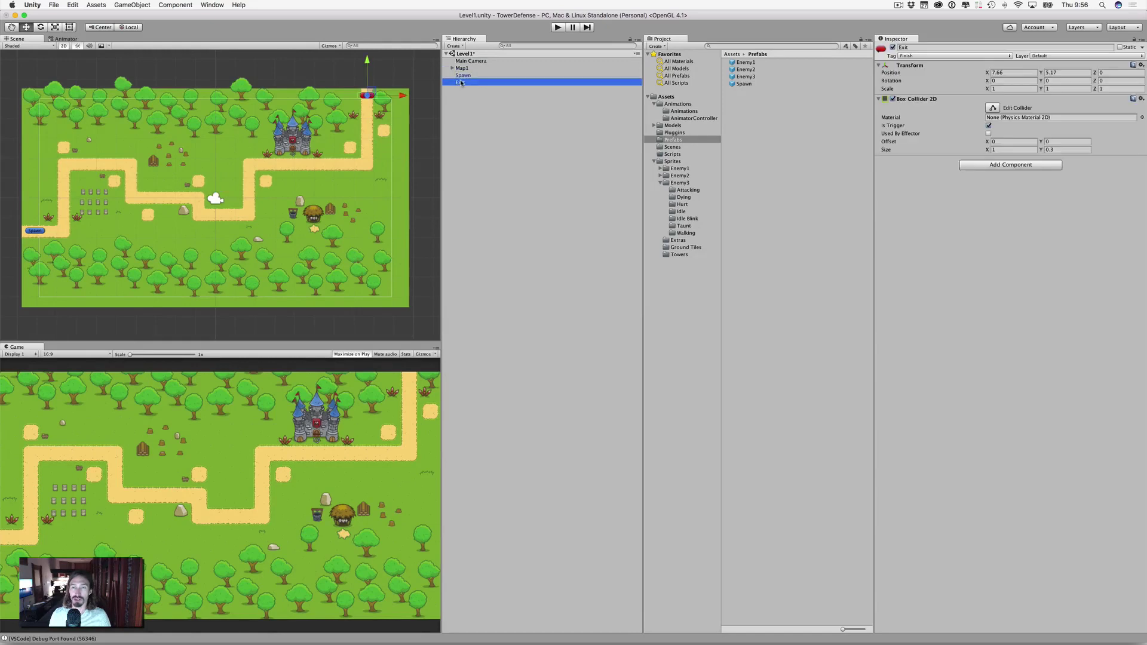
drag(462, 85, 666, 139)
click(505, 105)
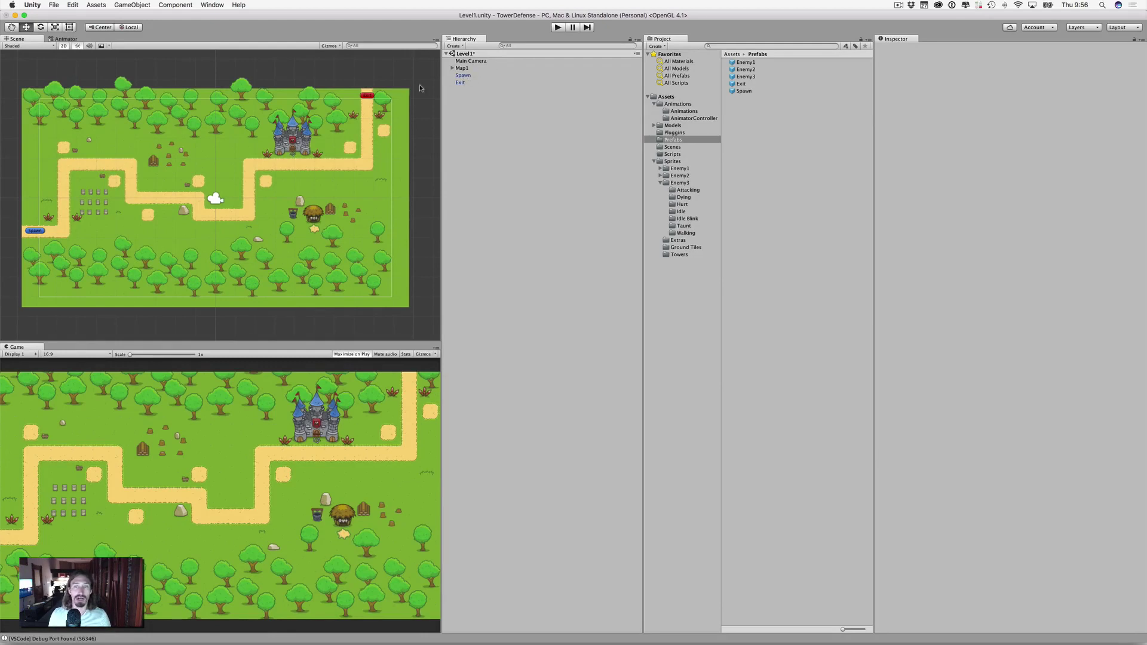
Create an empty game object in the scene and name it Checkpoints
click(459, 46)
click(470, 54)
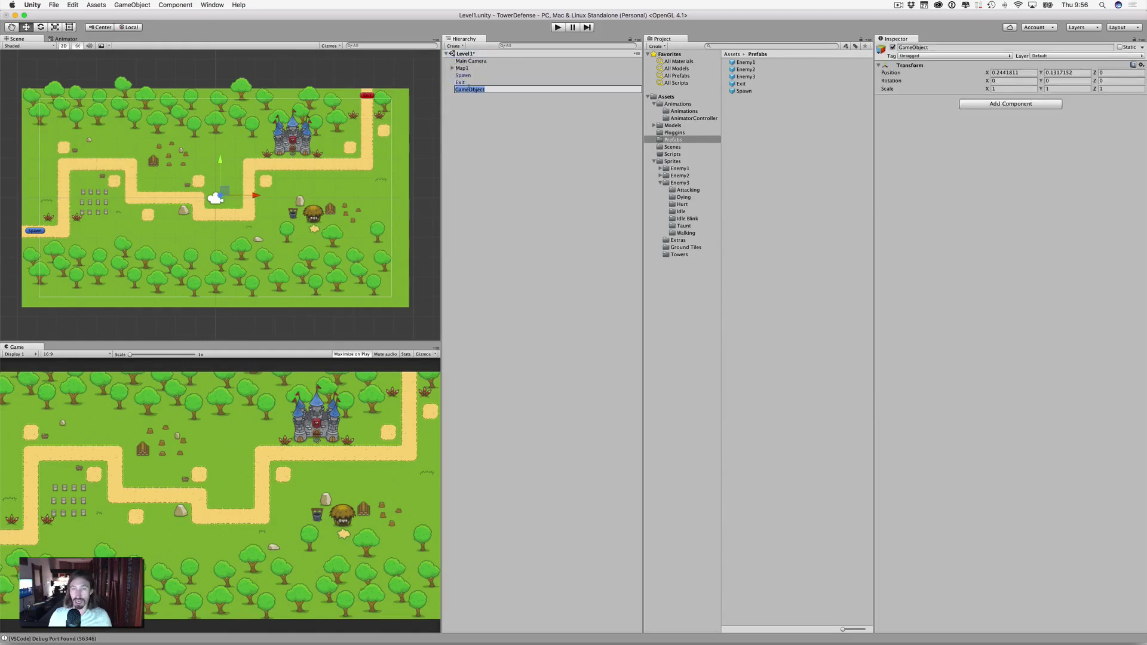
text(Check)
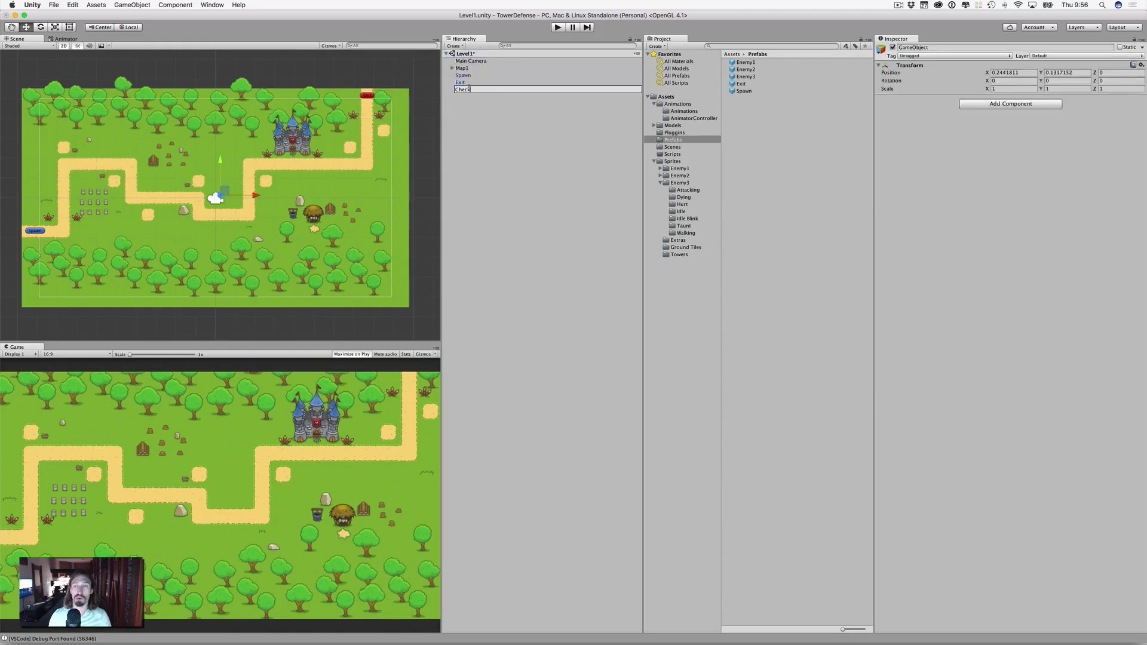
text(points)
key(Return)
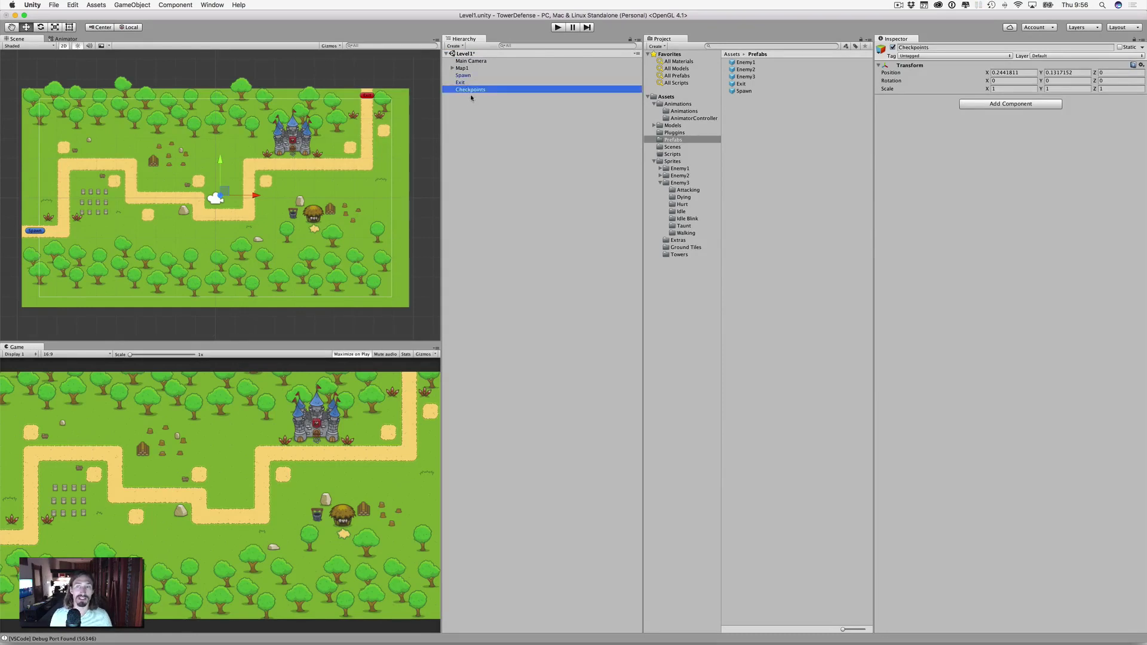
Create an empty game object named Checkpoint1 in the scene and give it the orange label icon
click(455, 46)
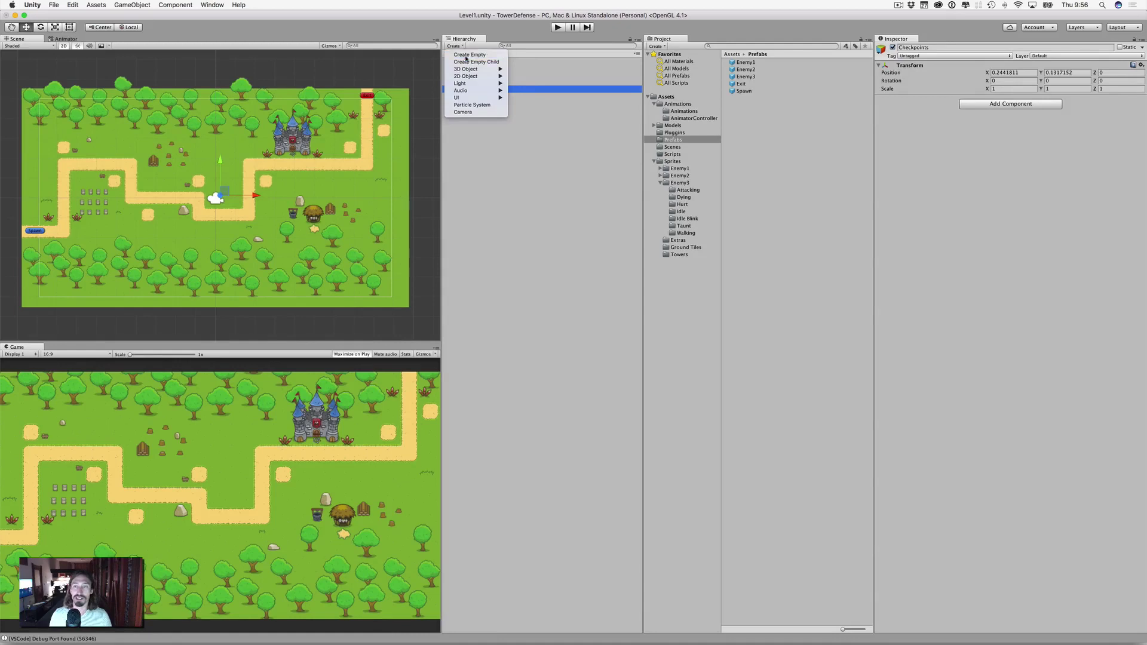
click(472, 54)
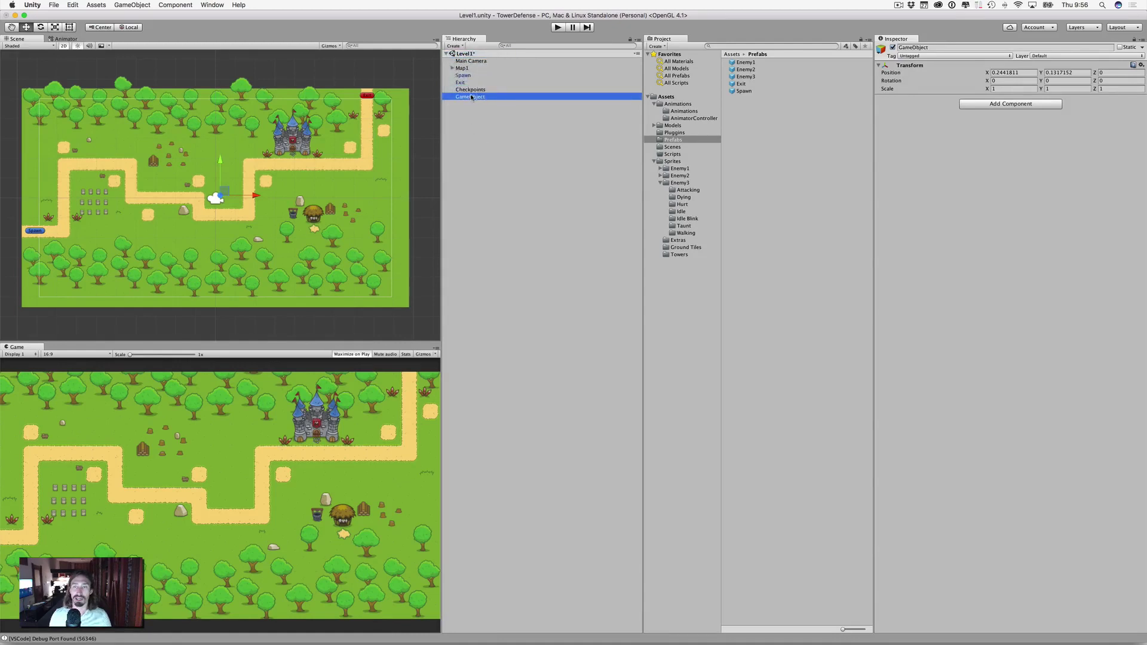
key(Return)
text(Check)
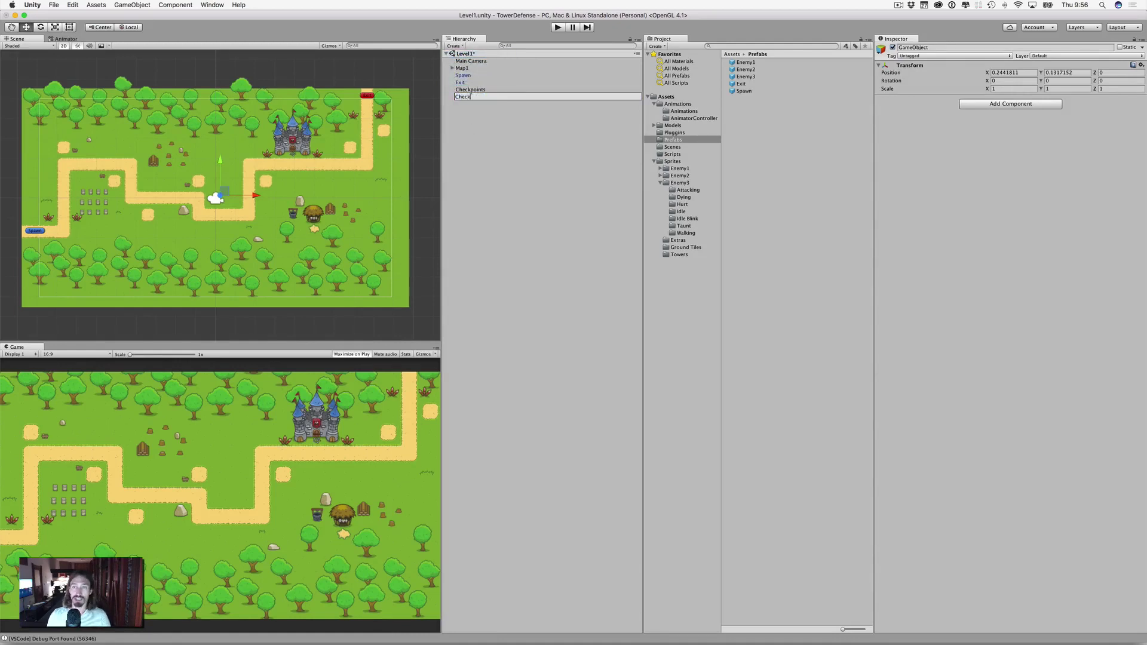
text(Point1)
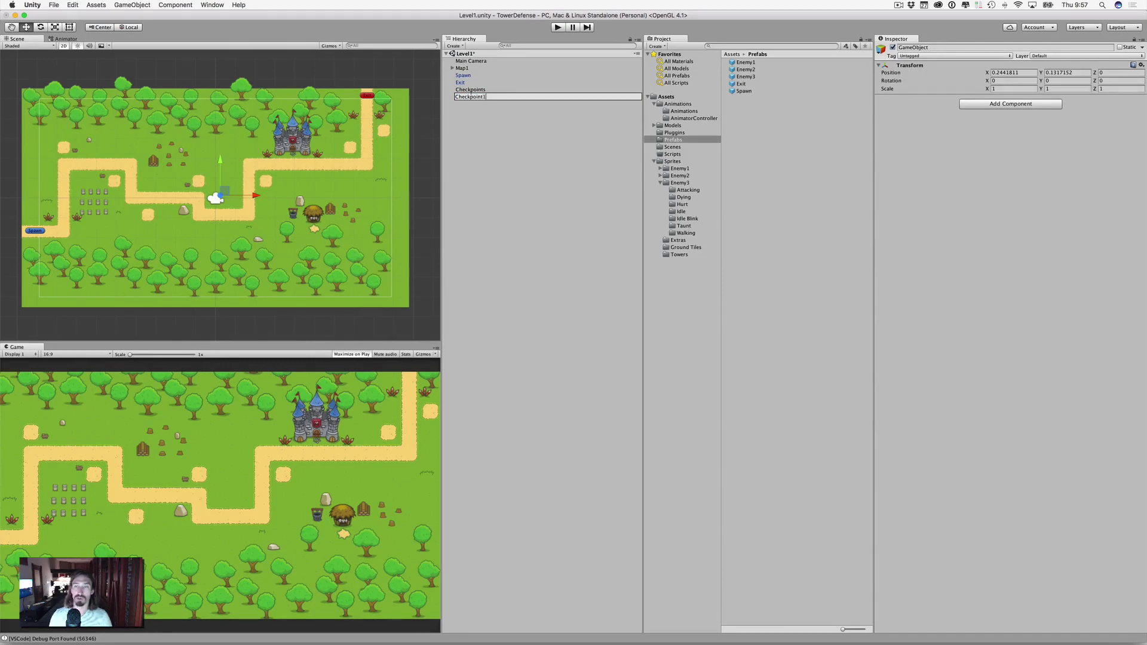
key(Return)
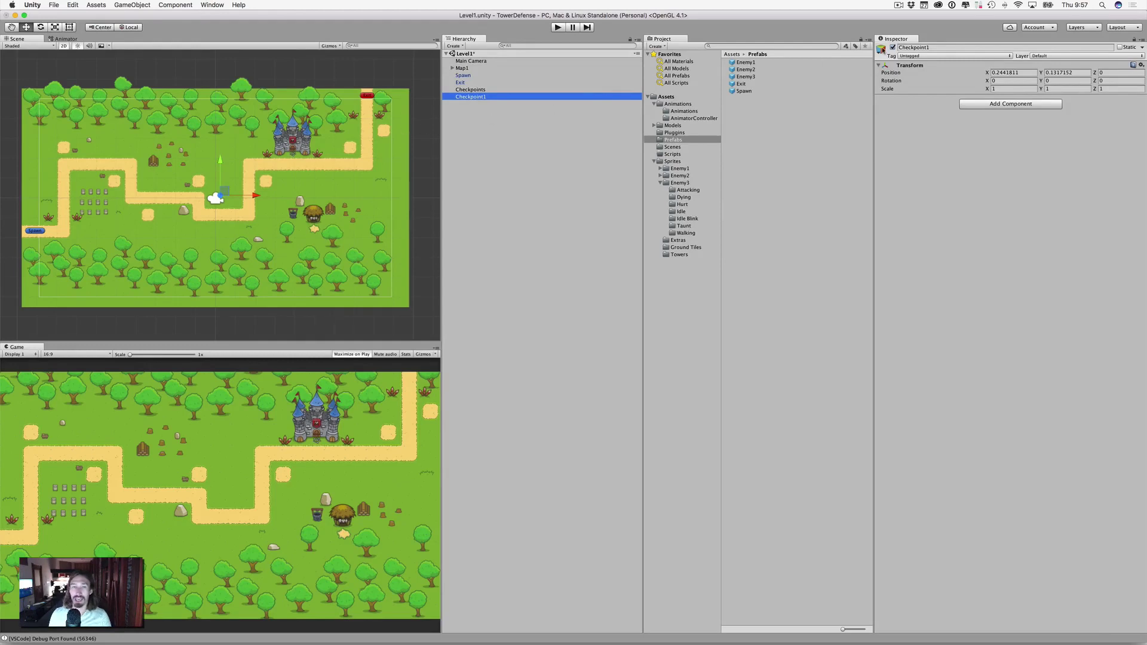
click(883, 49)
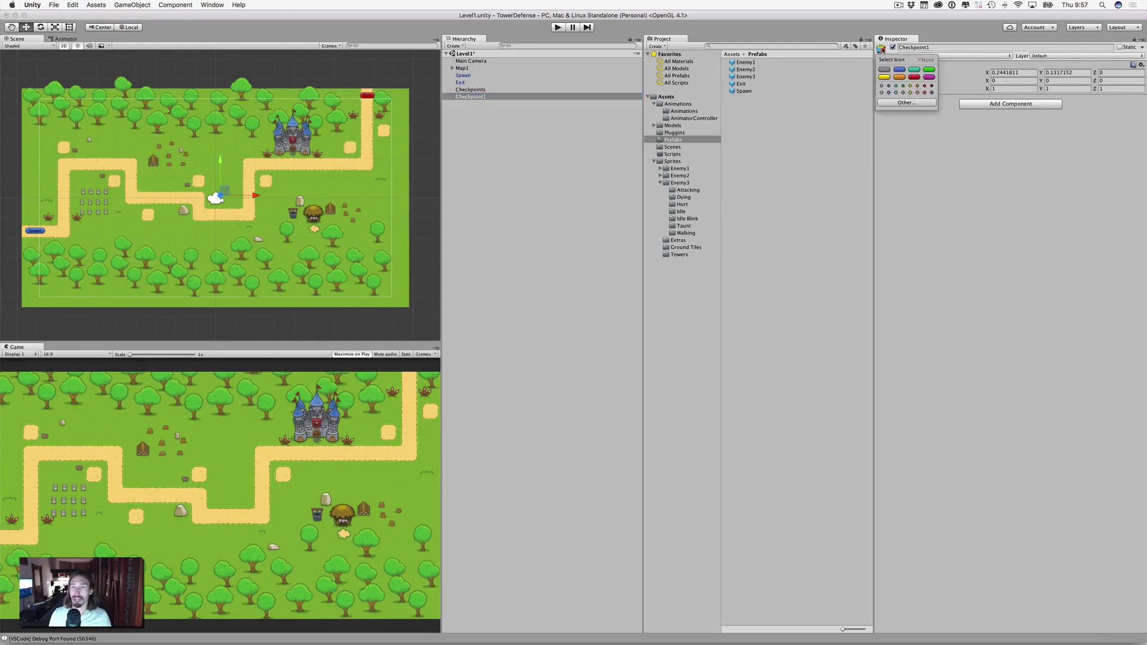
click(901, 77)
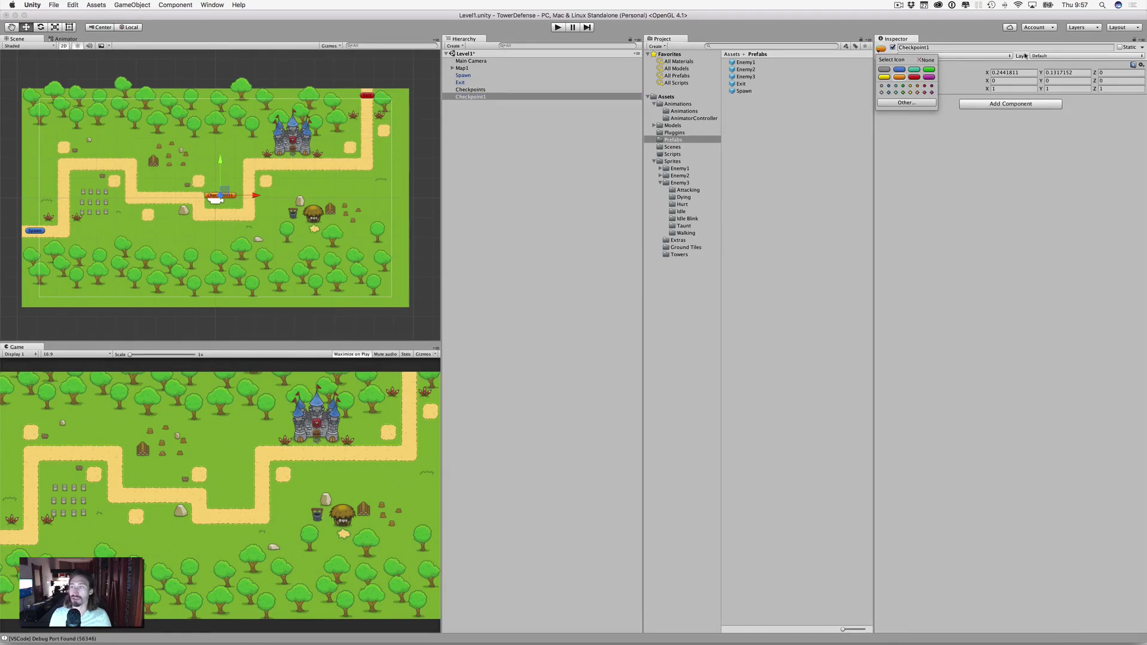
Add a new tag named checkpoint to the project's tag list
click(954, 56)
click(955, 56)
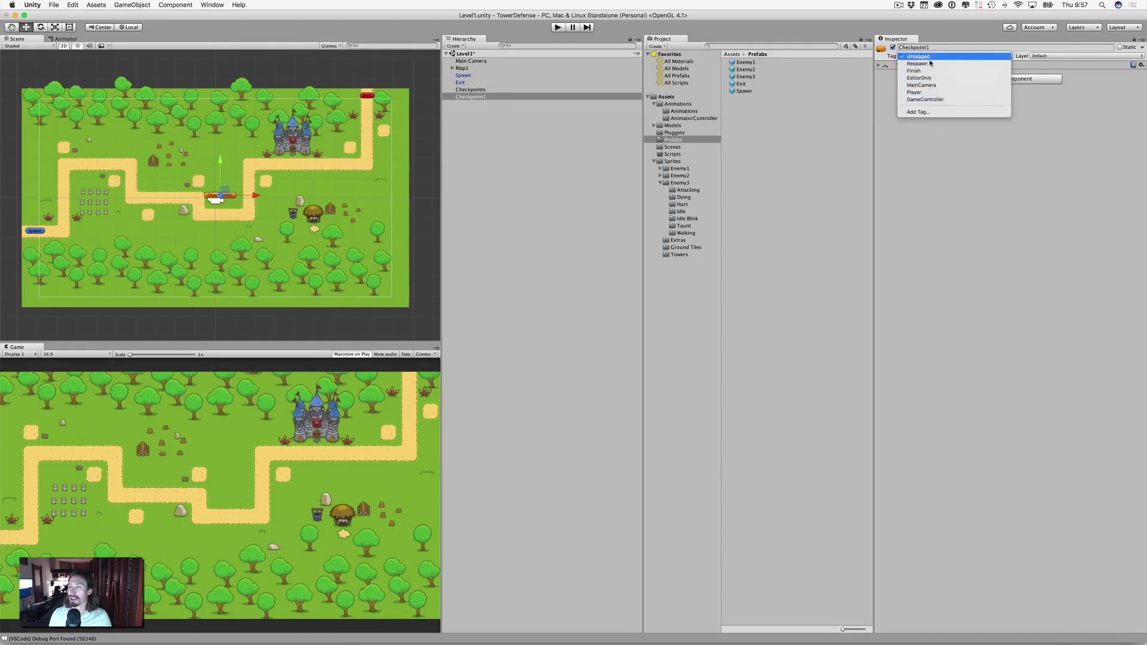
click(919, 113)
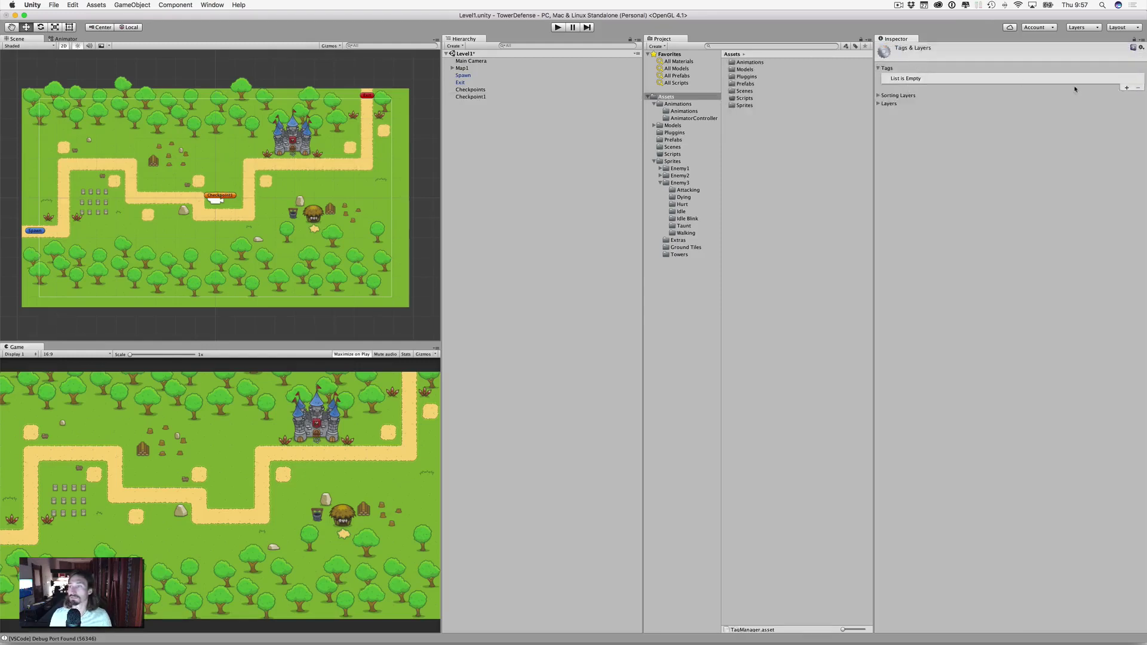
click(1127, 88)
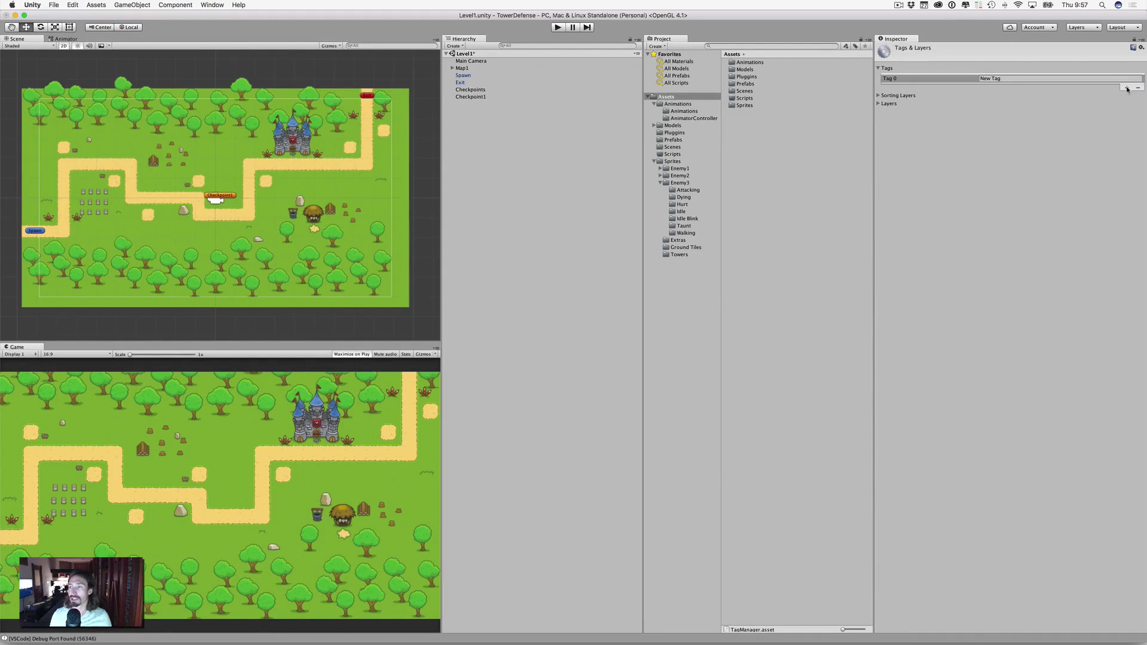
click(992, 78)
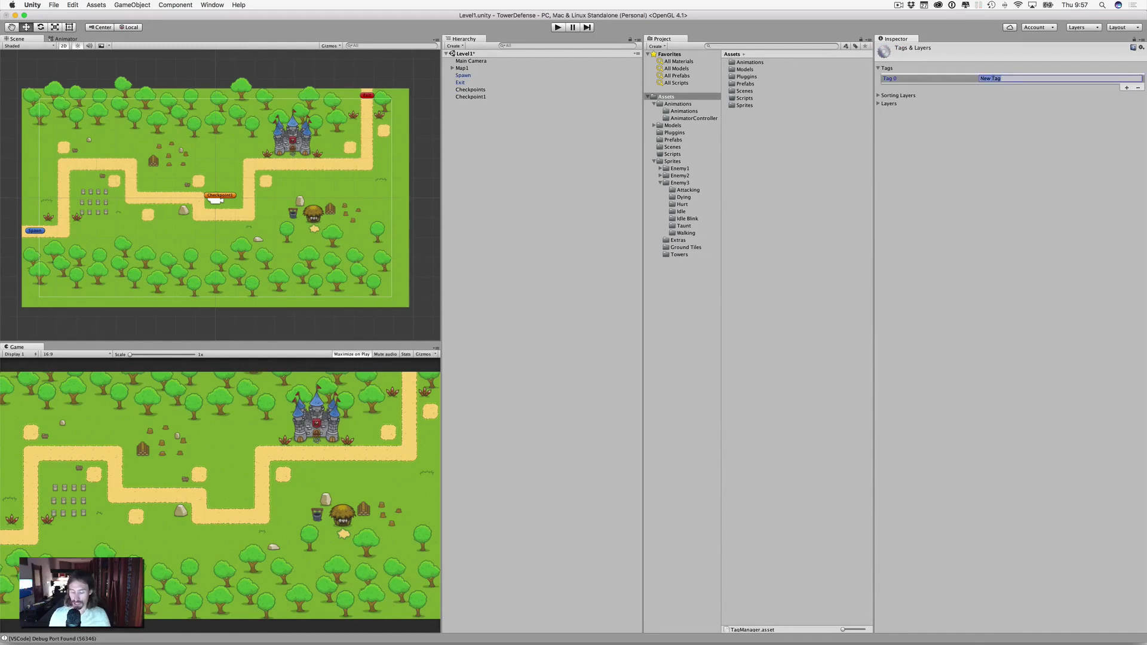
text(c)
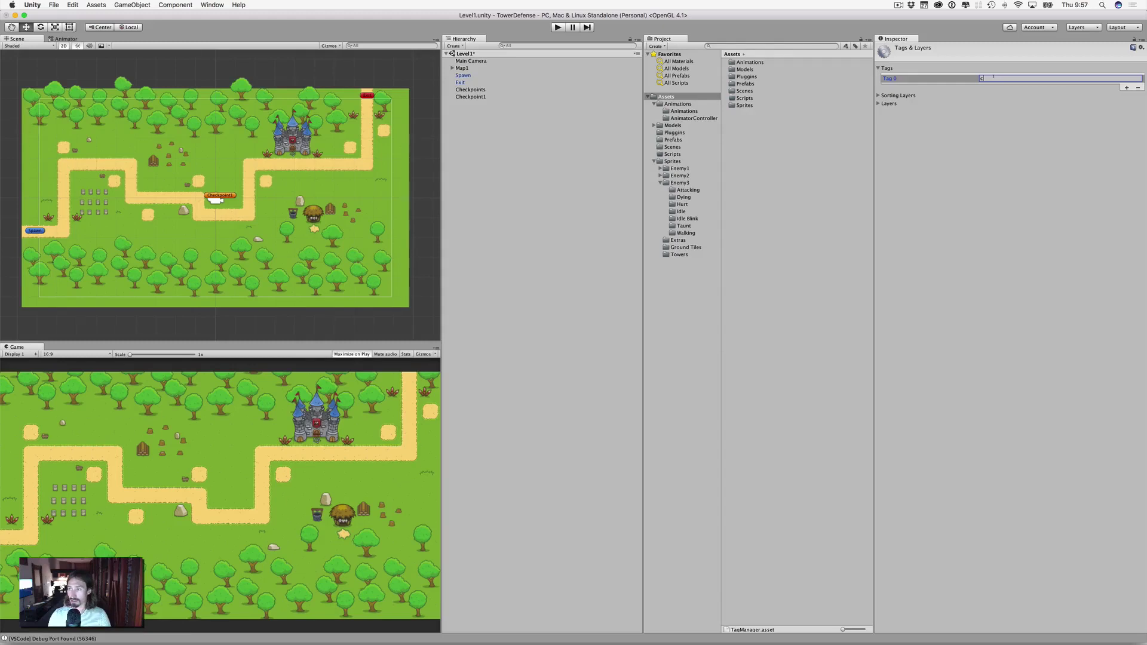
text(heckpoint)
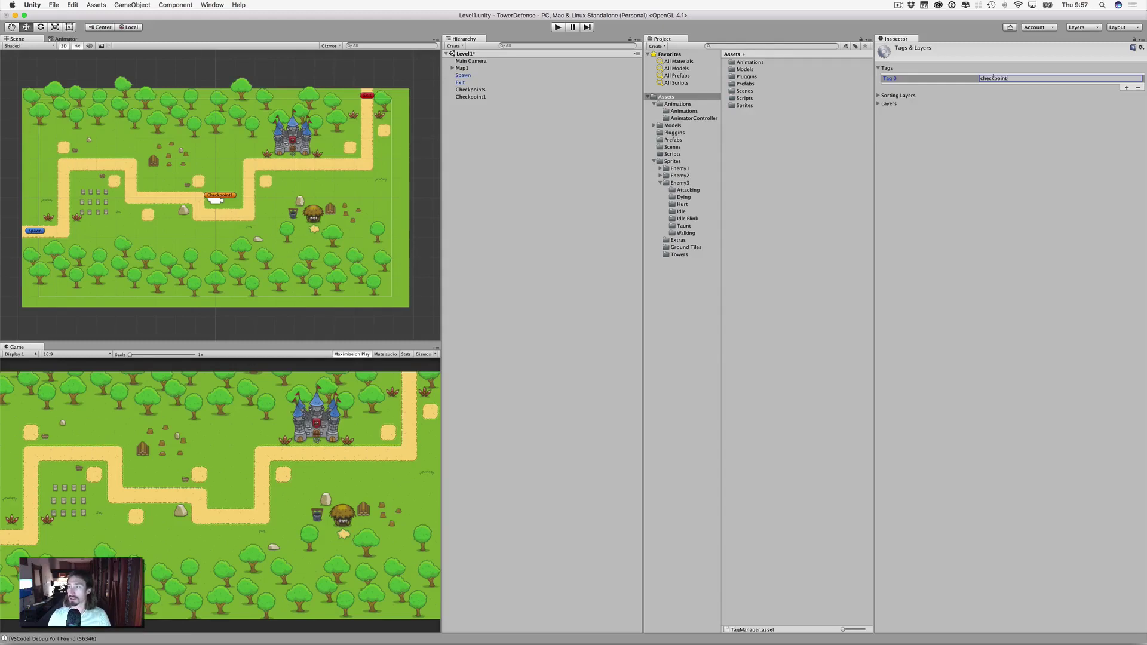
click(938, 80)
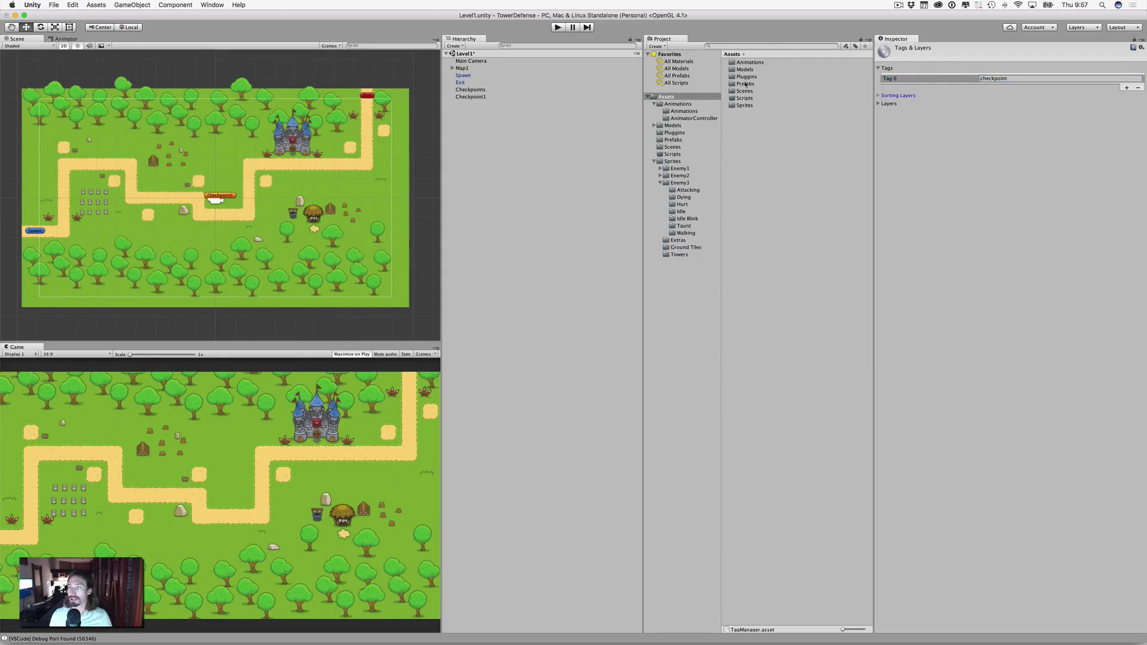
Assign the checkpoint tag to Checkpoint1 and move the object onto the first bend of the path beside Spawn
click(467, 96)
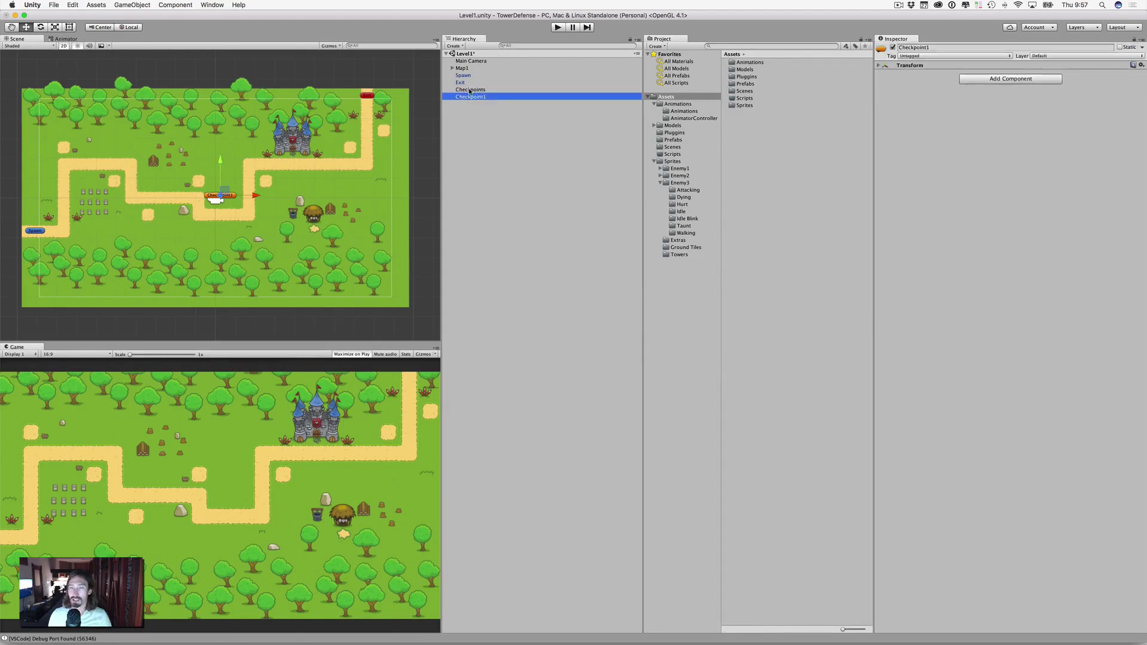
click(470, 97)
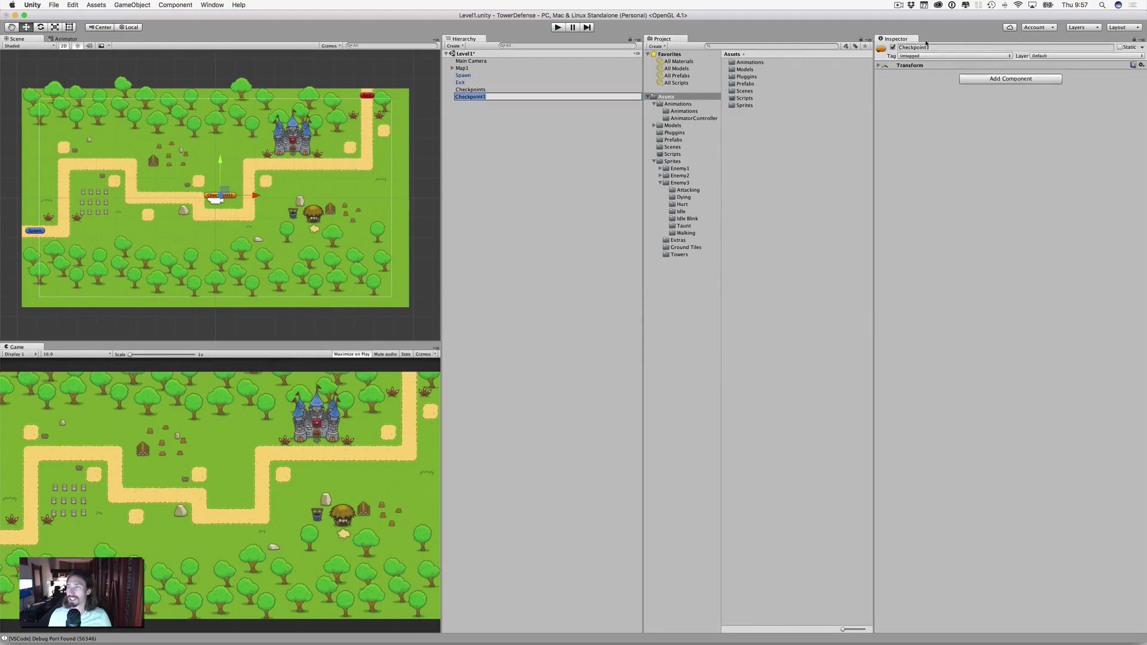
click(974, 55)
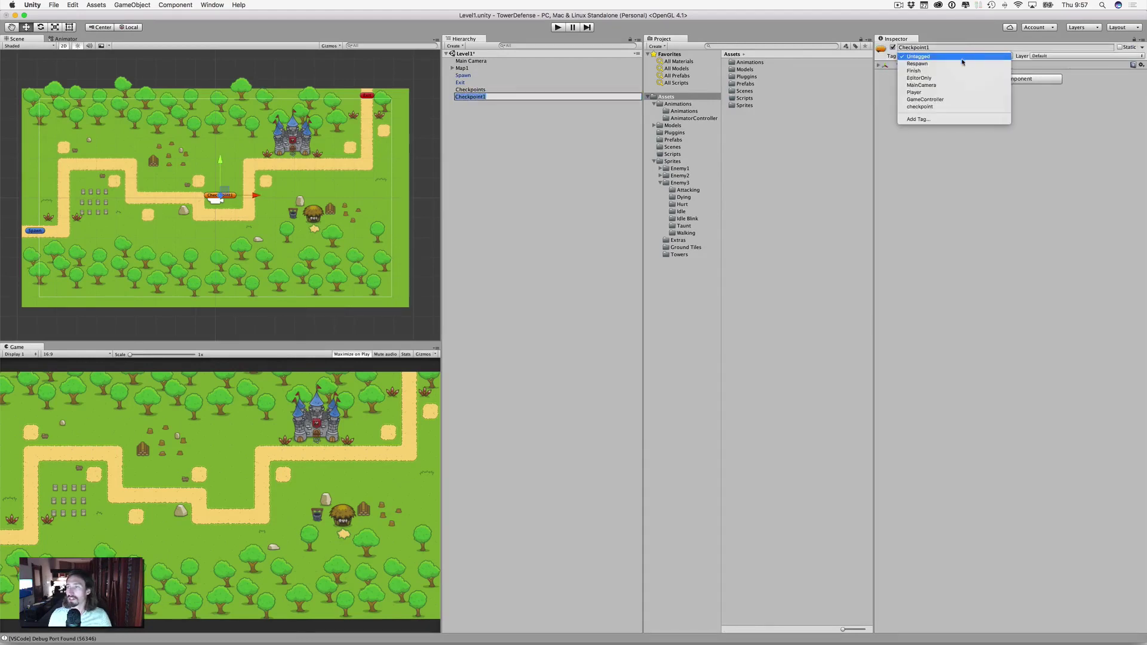
click(923, 107)
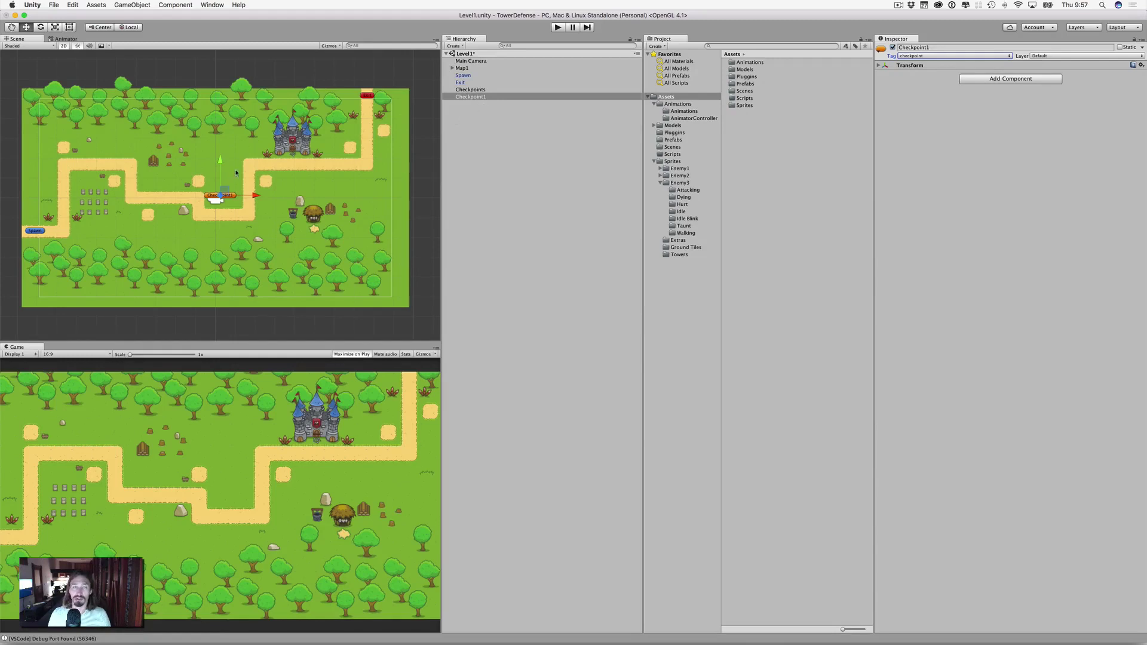
drag(257, 196, 103, 194)
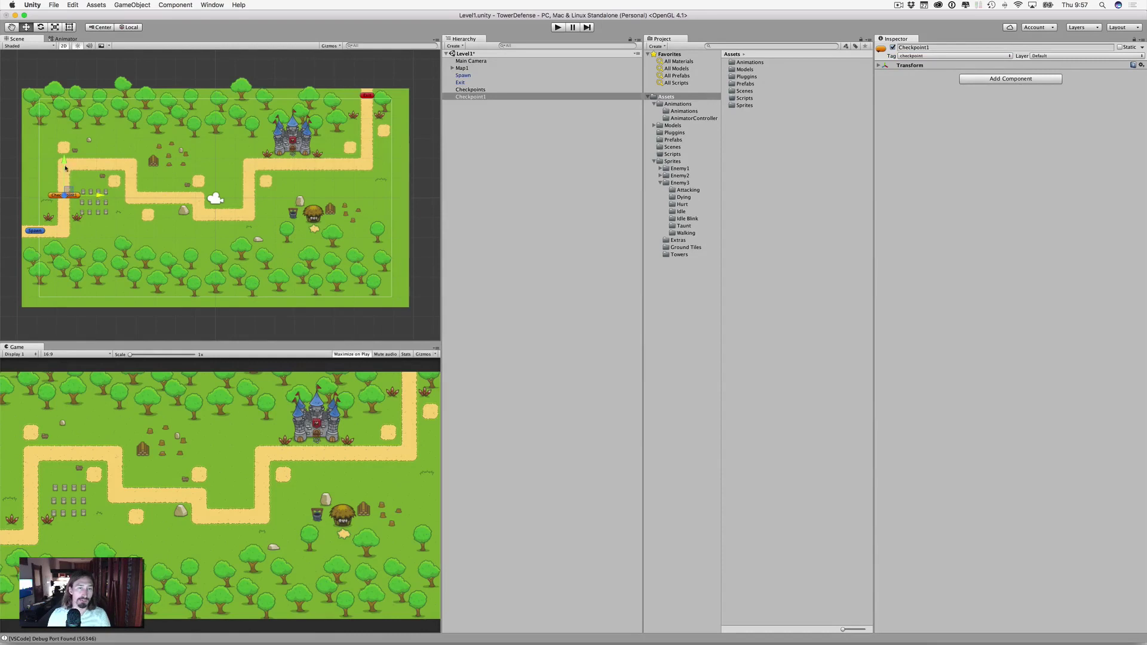
drag(63, 163, 62, 199)
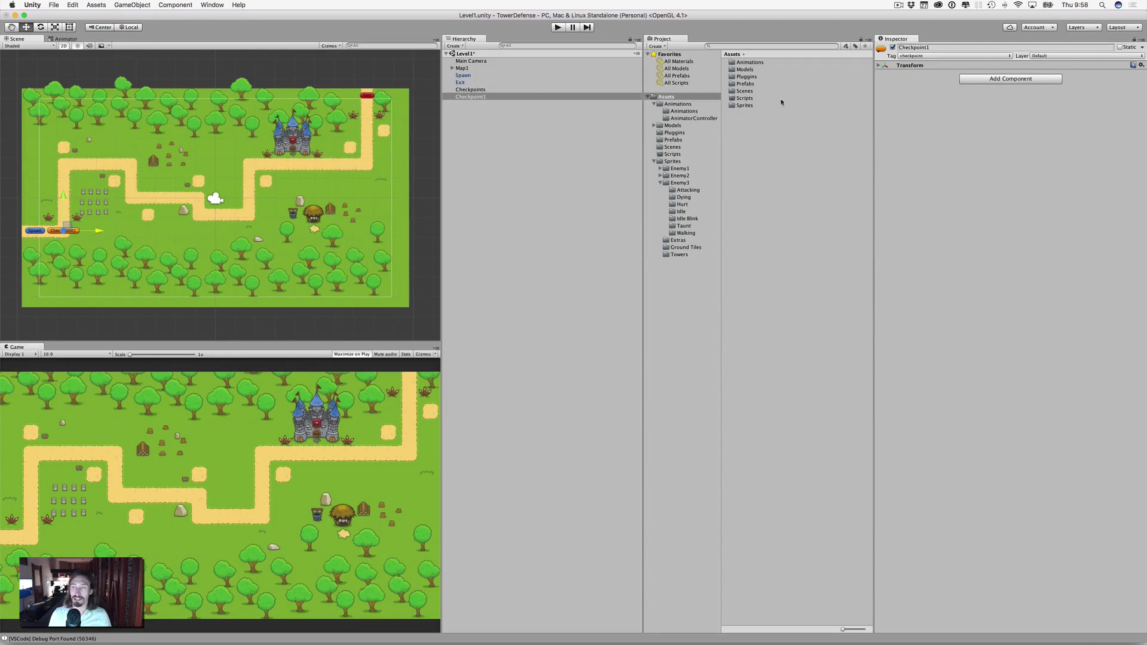
Add a Box Collider 2D component to the Checkpoint1 object
click(470, 98)
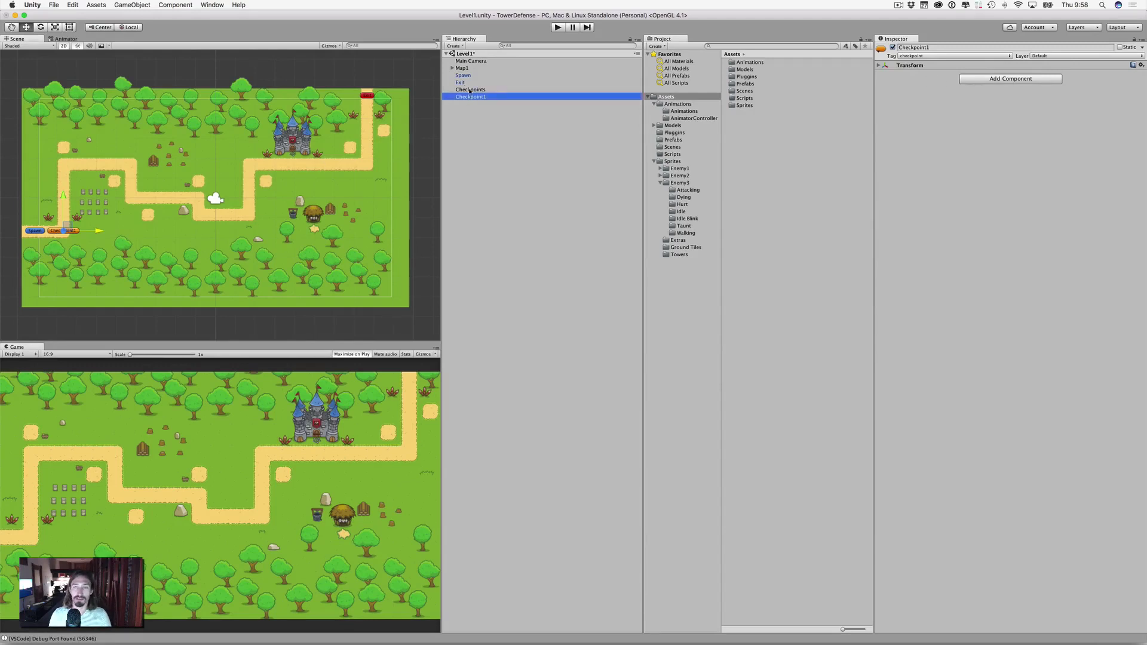
click(993, 79)
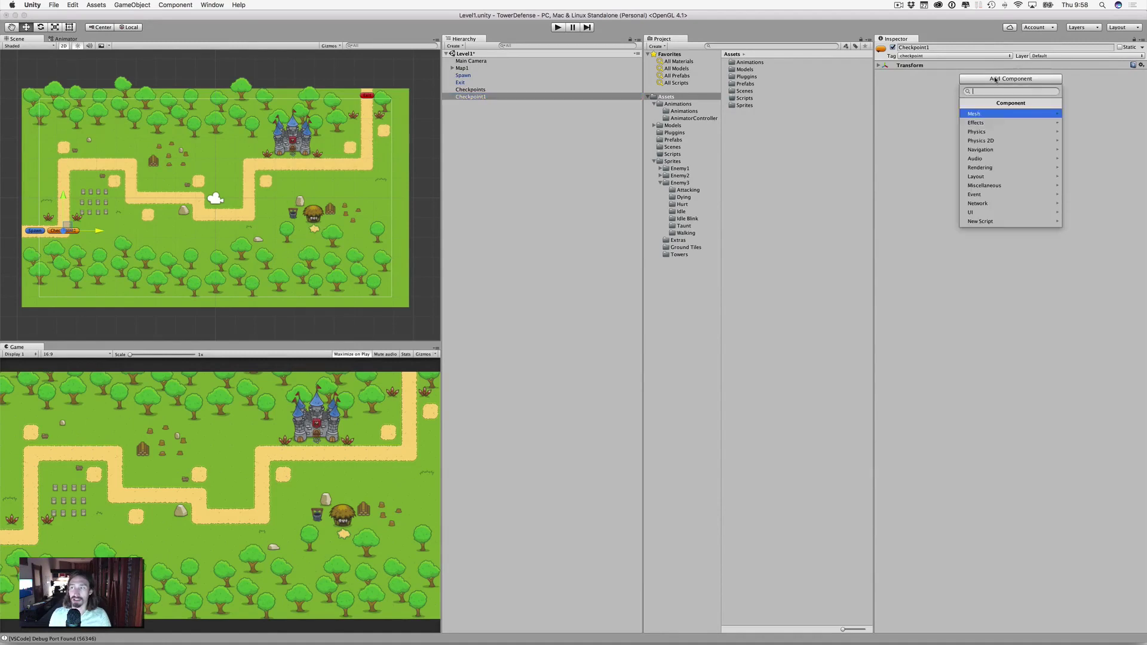
click(992, 142)
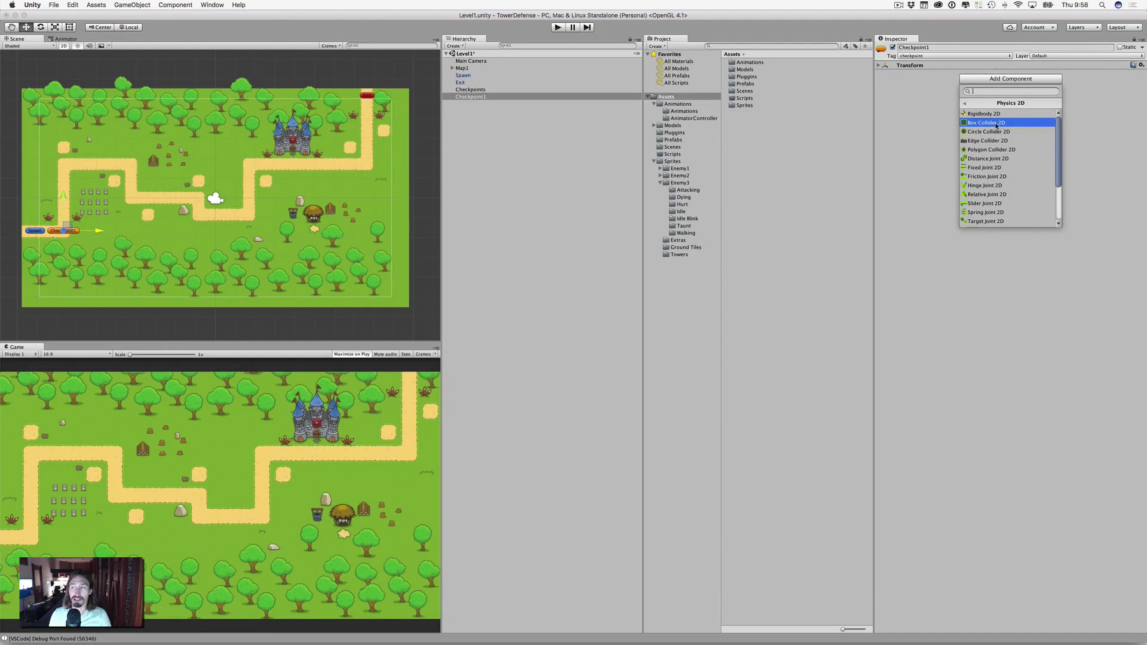
click(996, 125)
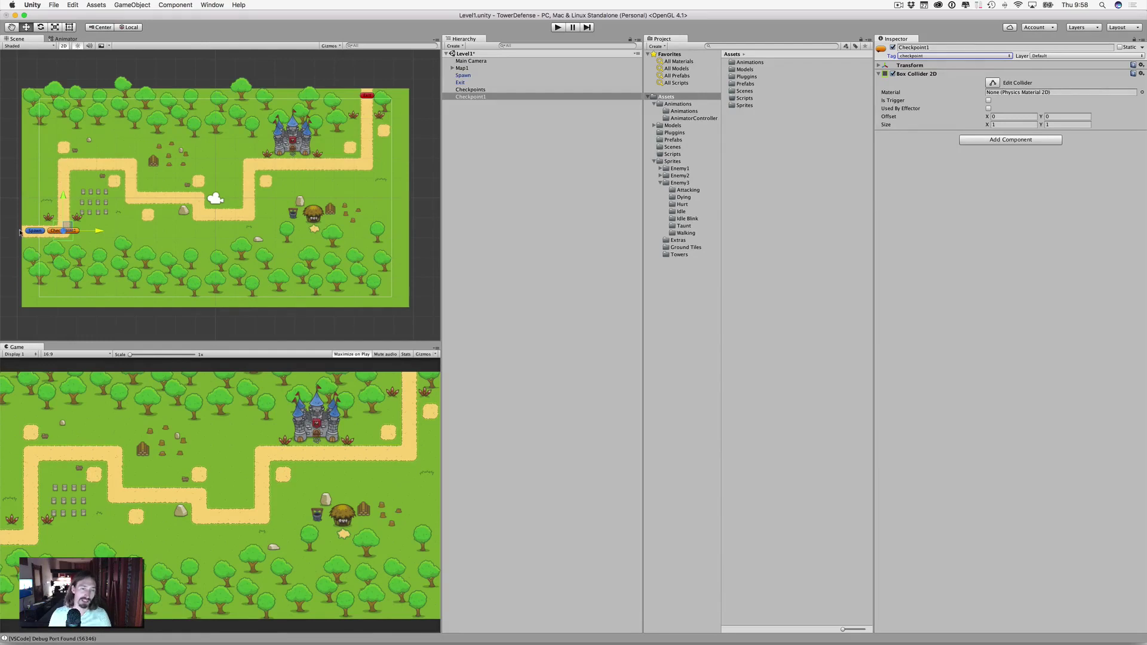
Set the Checkpoint1 box collider's size to 0.2 in X and 0.2 in Y and make it a trigger
click(1008, 123)
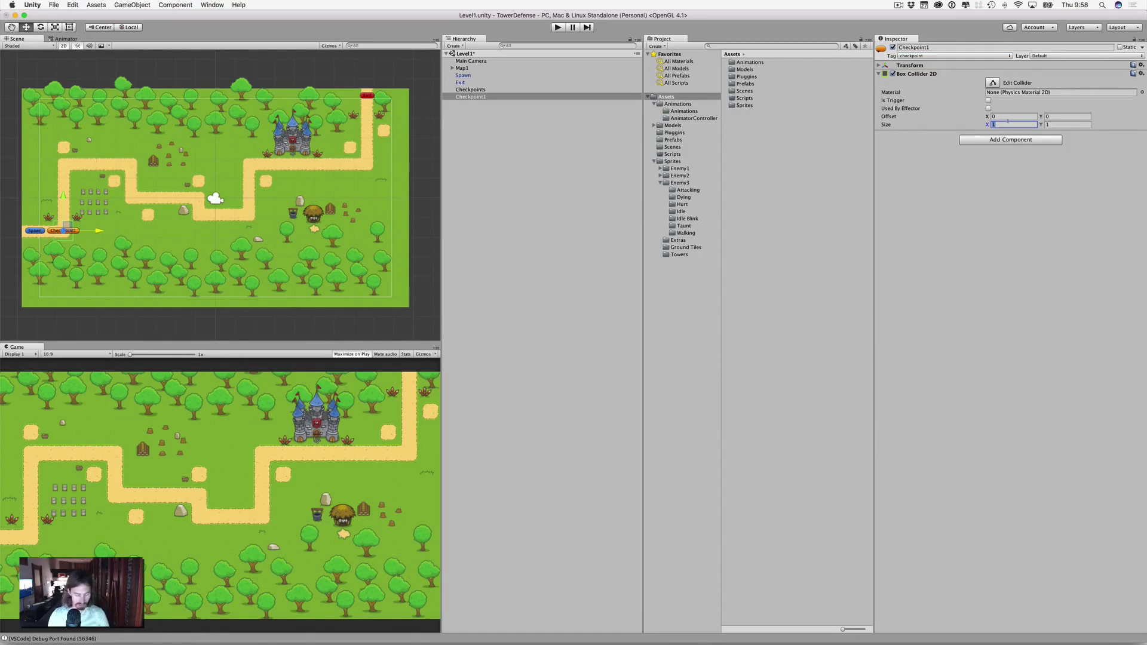
text(0.1)
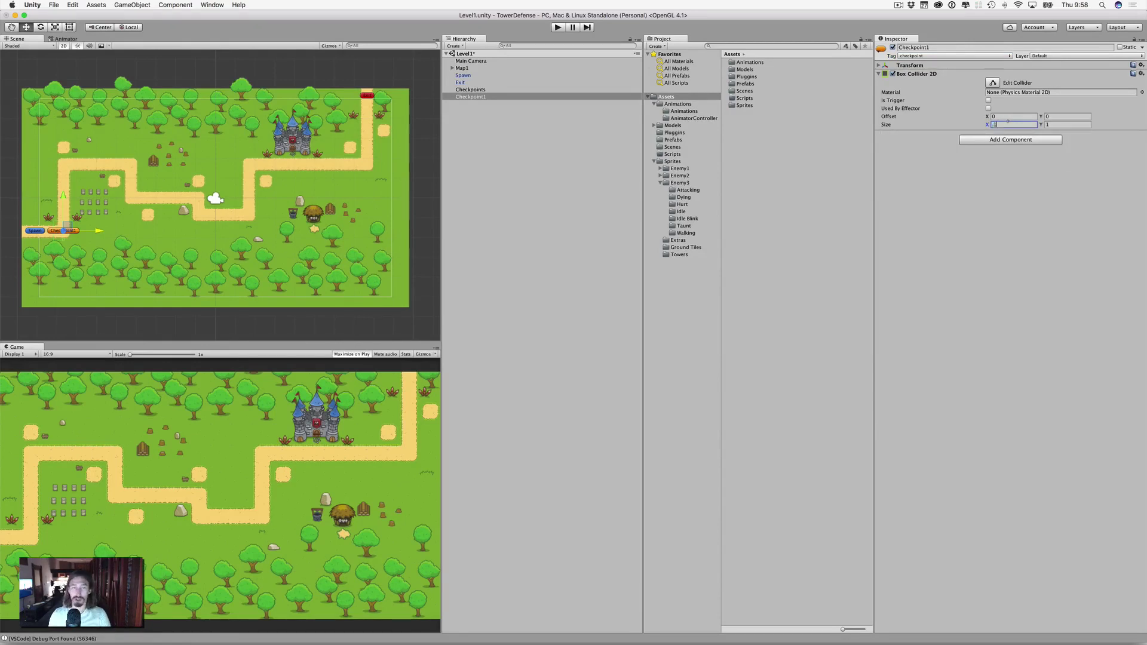
key(Tab)
text(0.1)
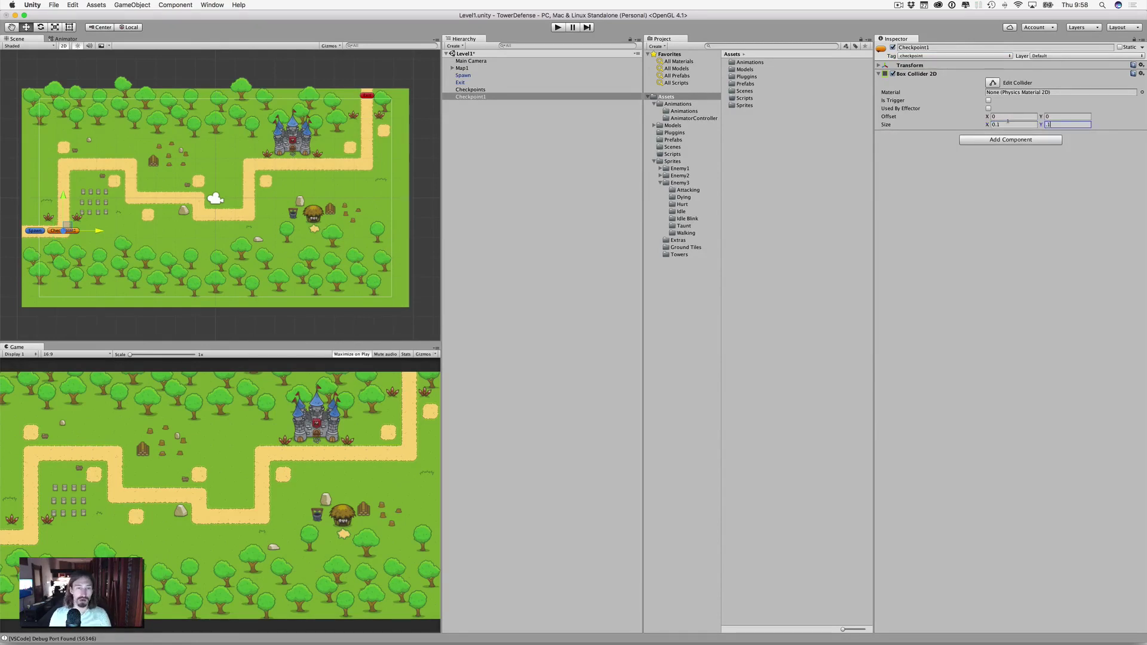
key(BackSpace)
text(2)
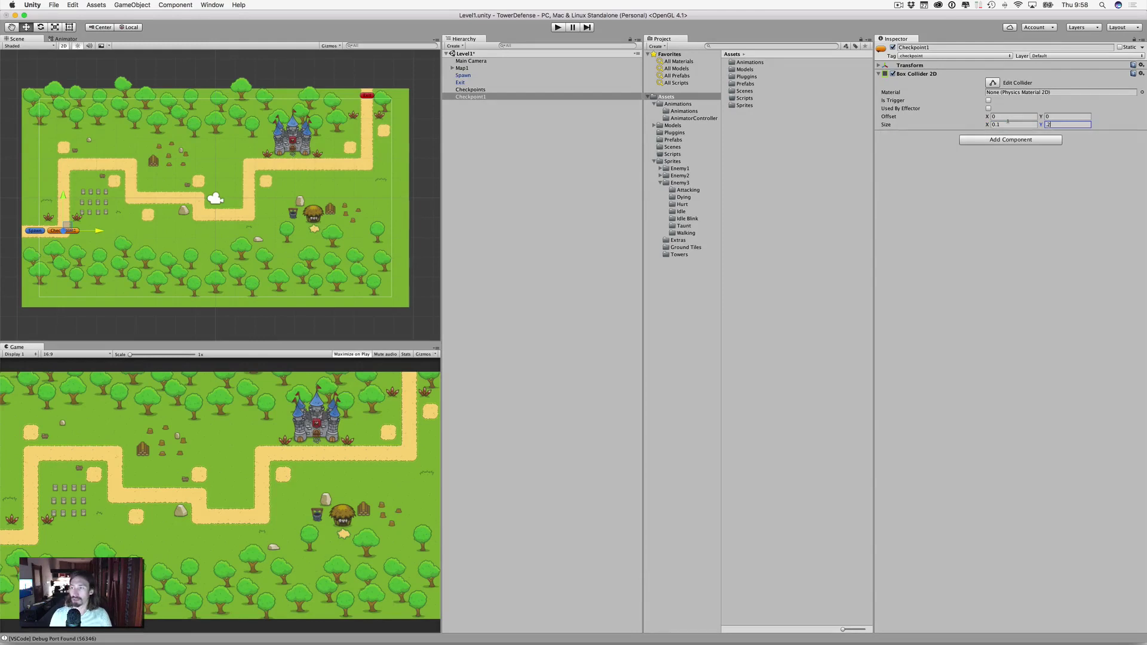
click(1008, 123)
text(0.2)
key(Tab)
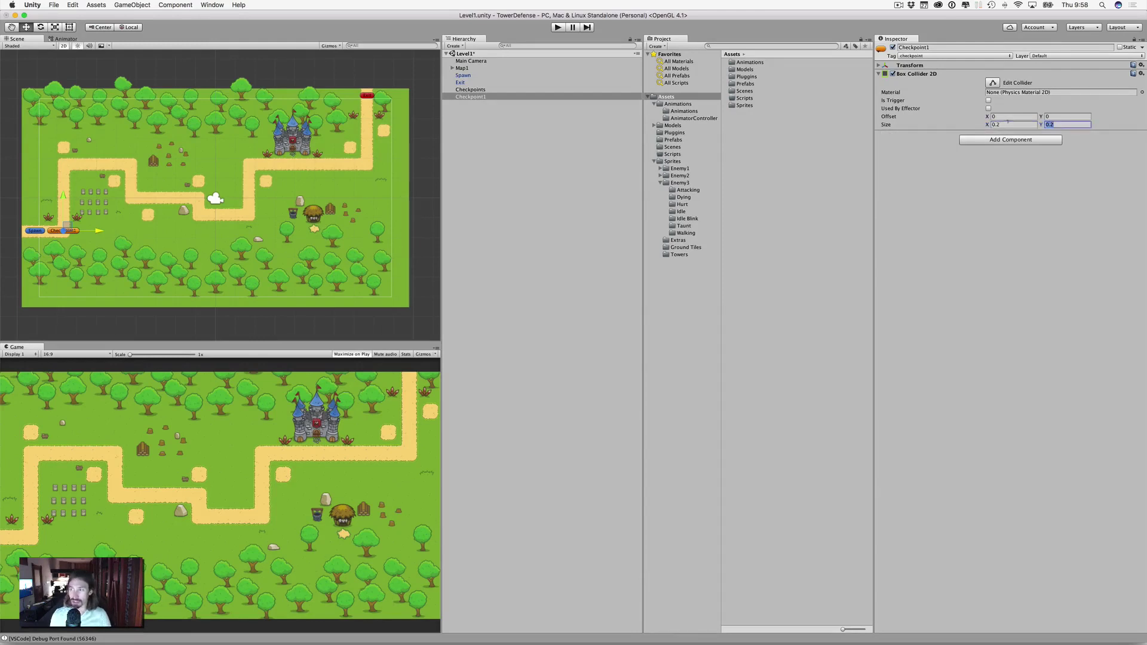
key(Return)
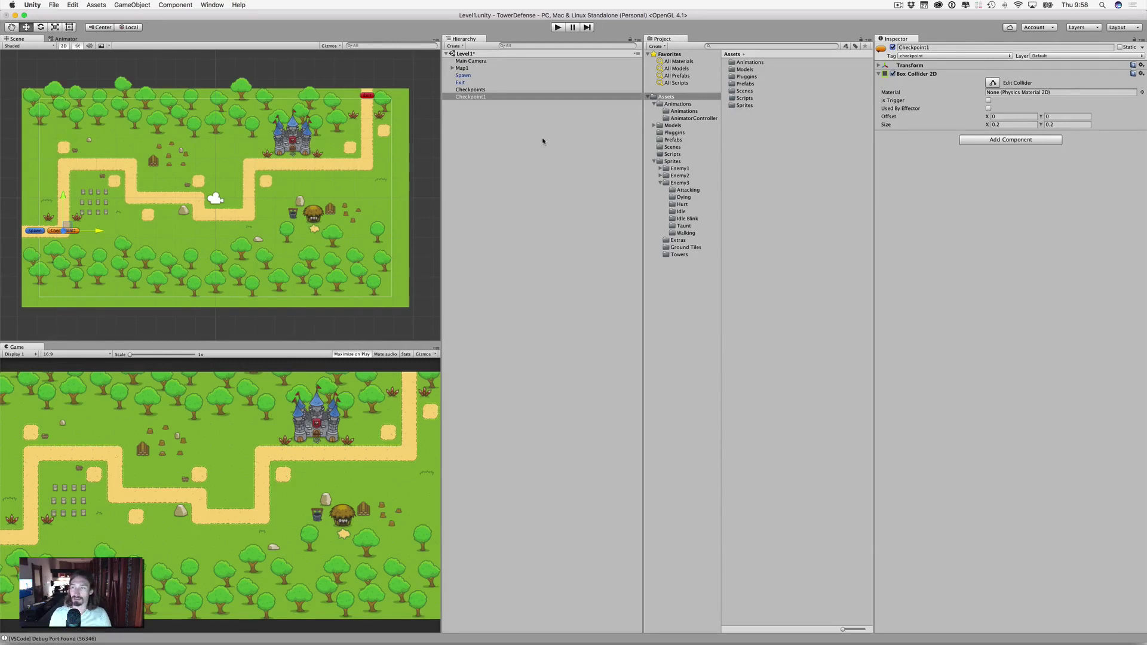
click(988, 101)
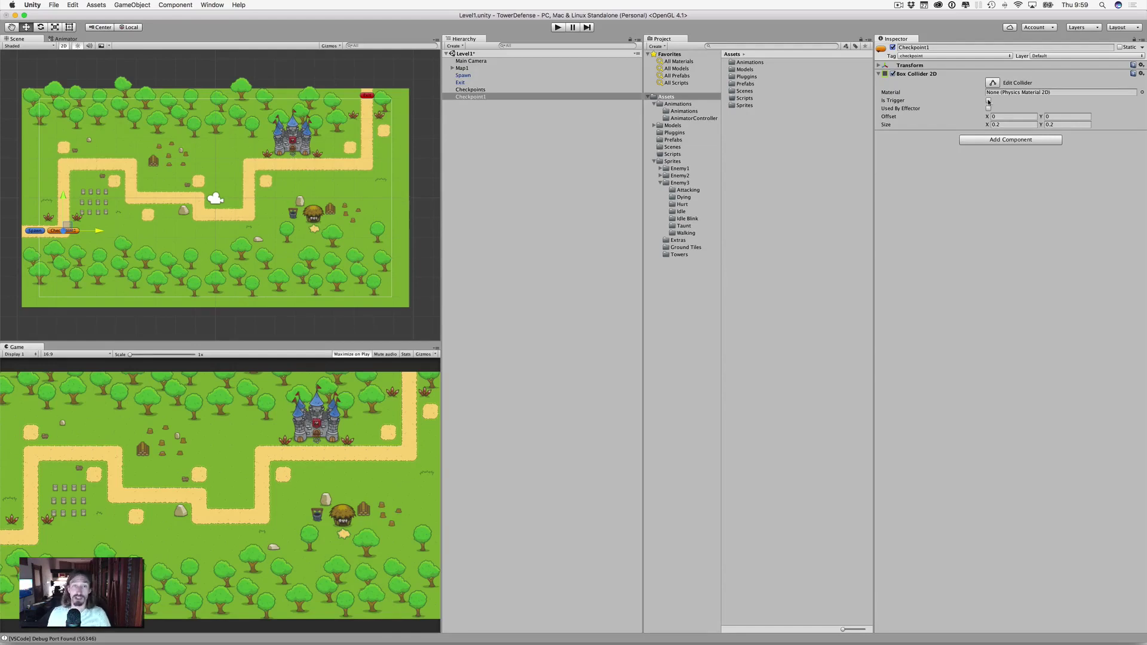
click(989, 101)
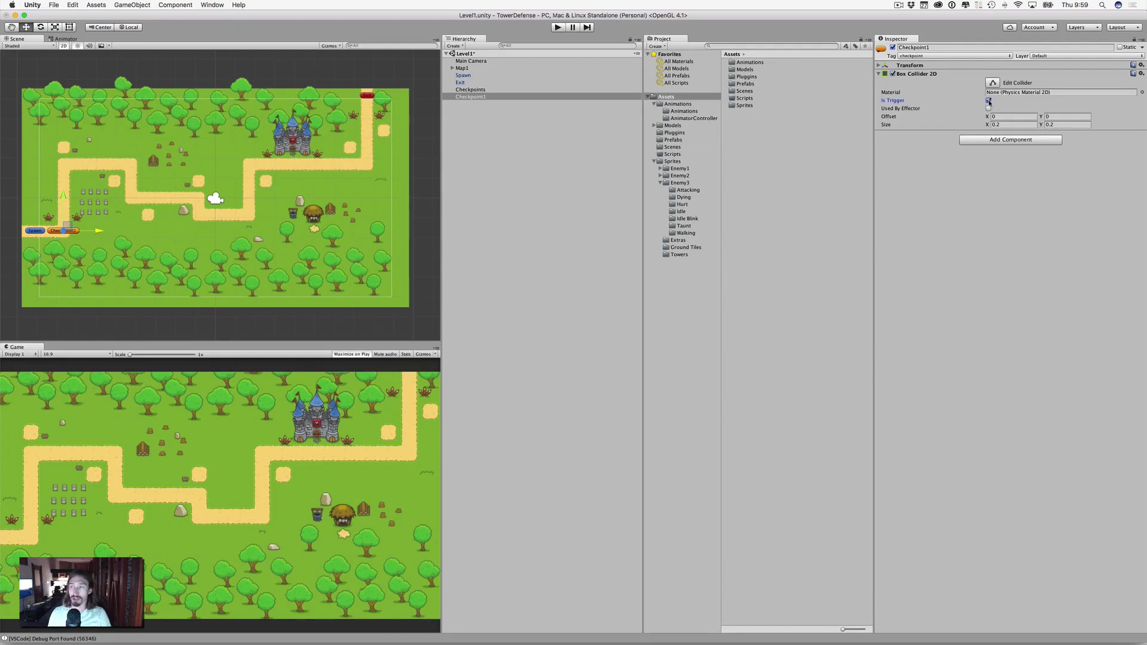
Rename the Checkpoint1 object to Checkpoint
click(470, 97)
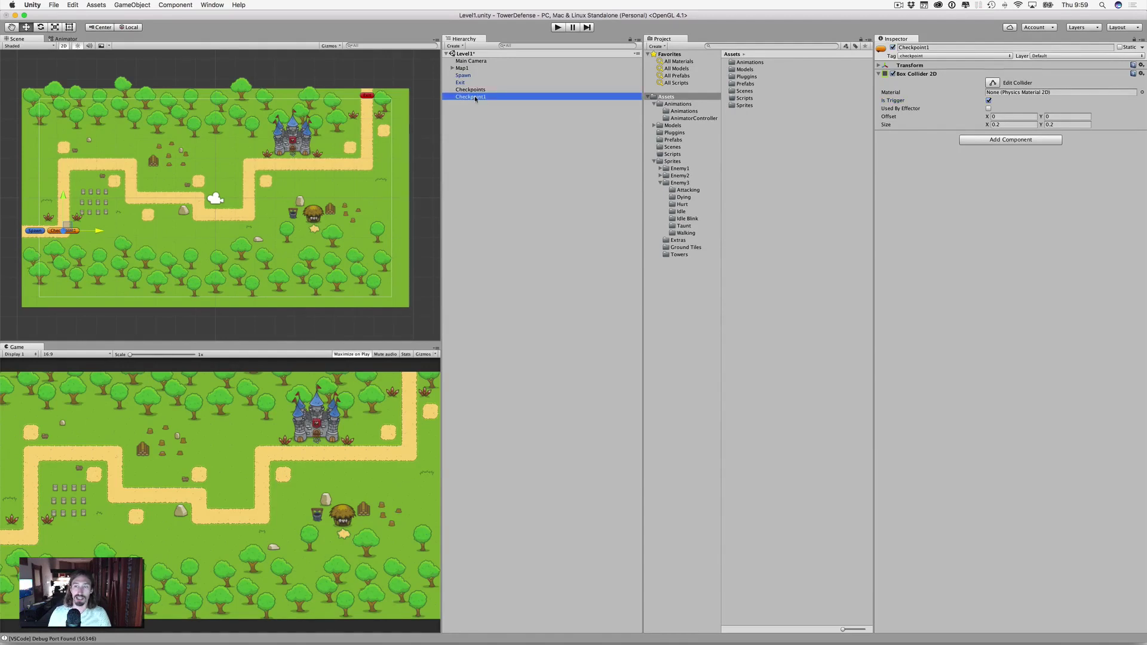
click(475, 98)
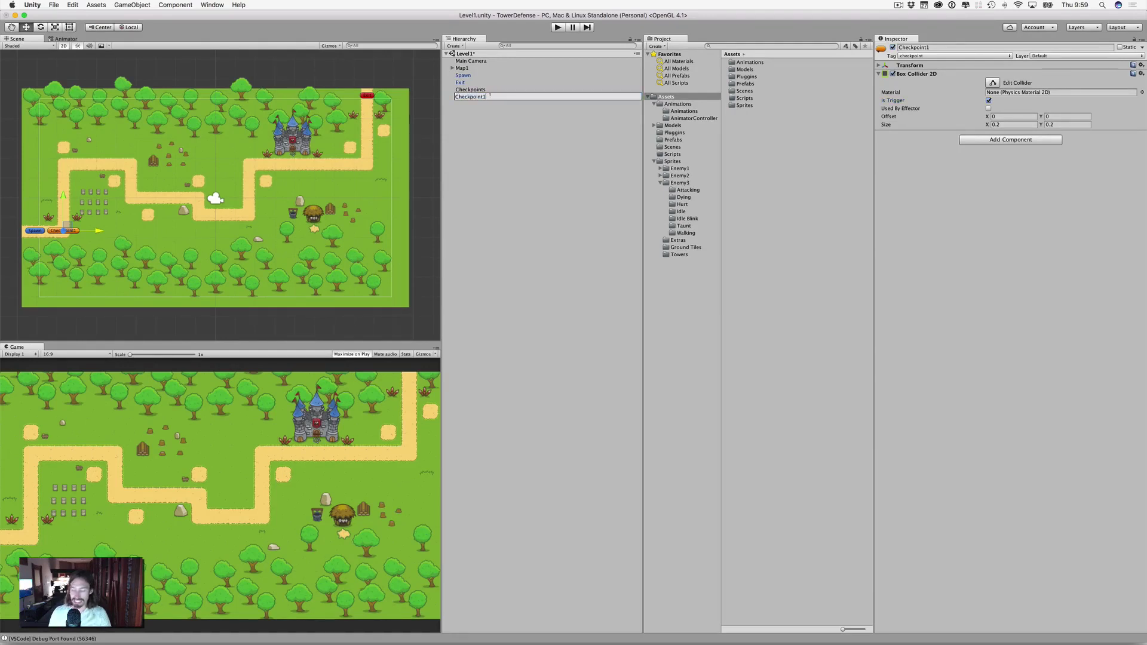
key(Return)
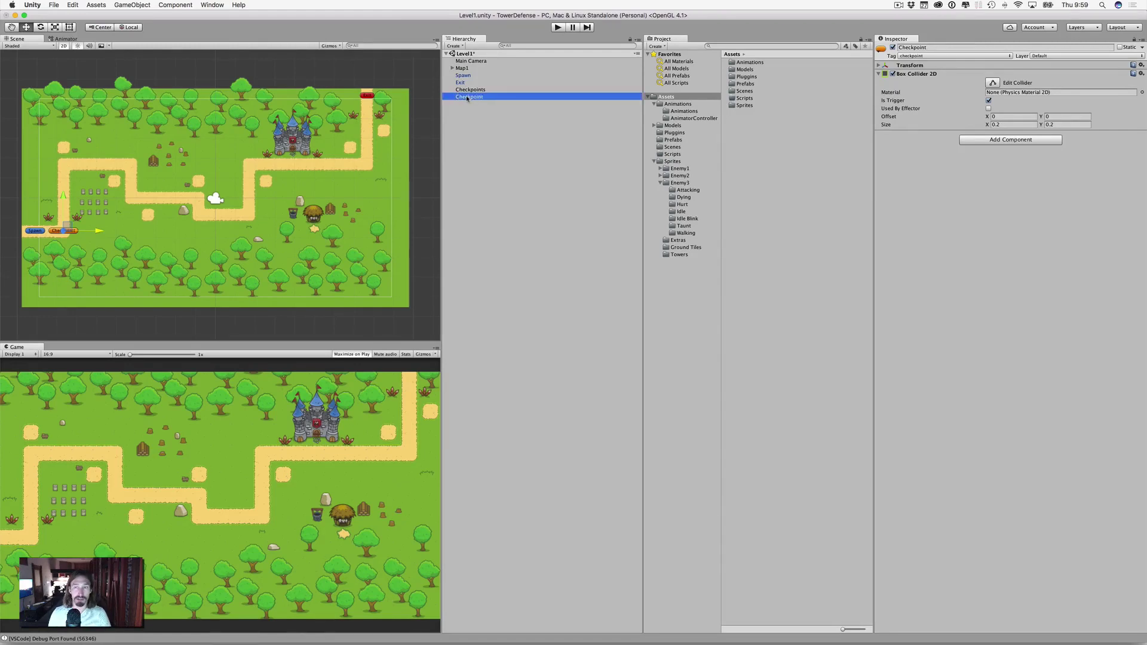
Store the Checkpoint object as a prefab in the Prefabs folder and place an instance of it on the path's second bend
drag(468, 99, 671, 139)
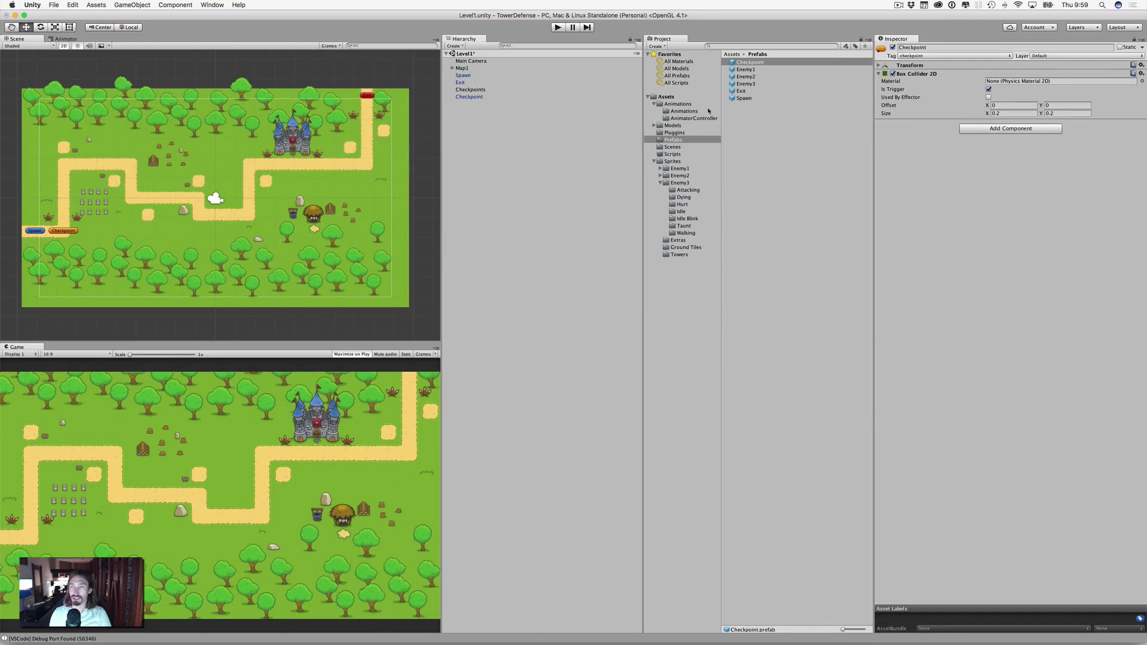
click(750, 62)
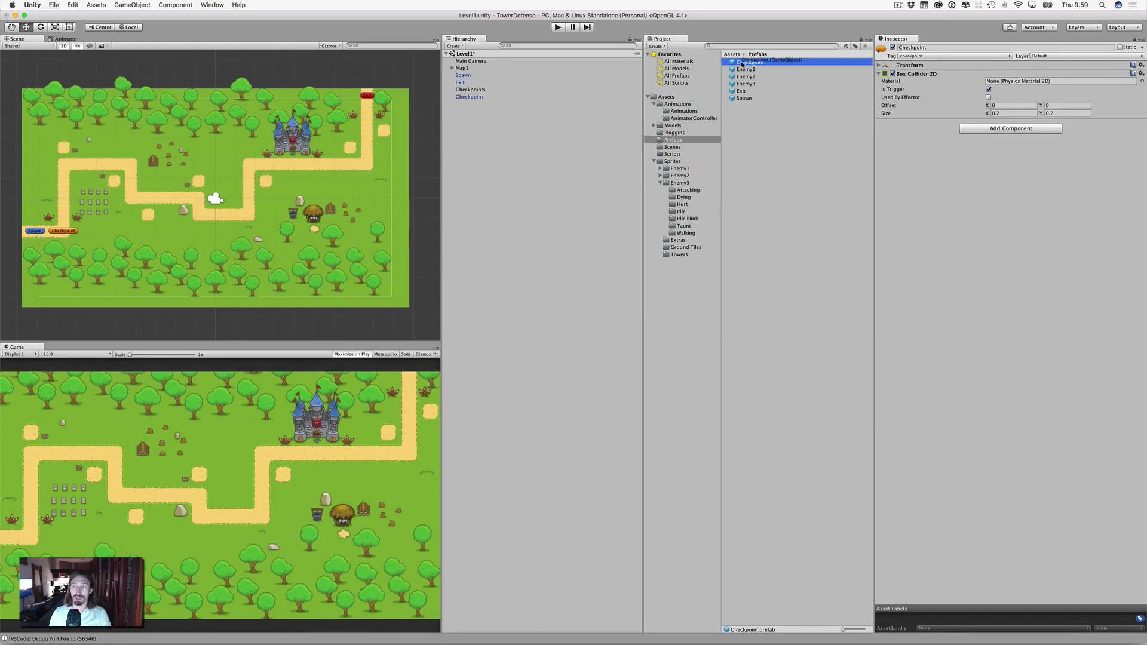
drag(753, 63, 99, 166)
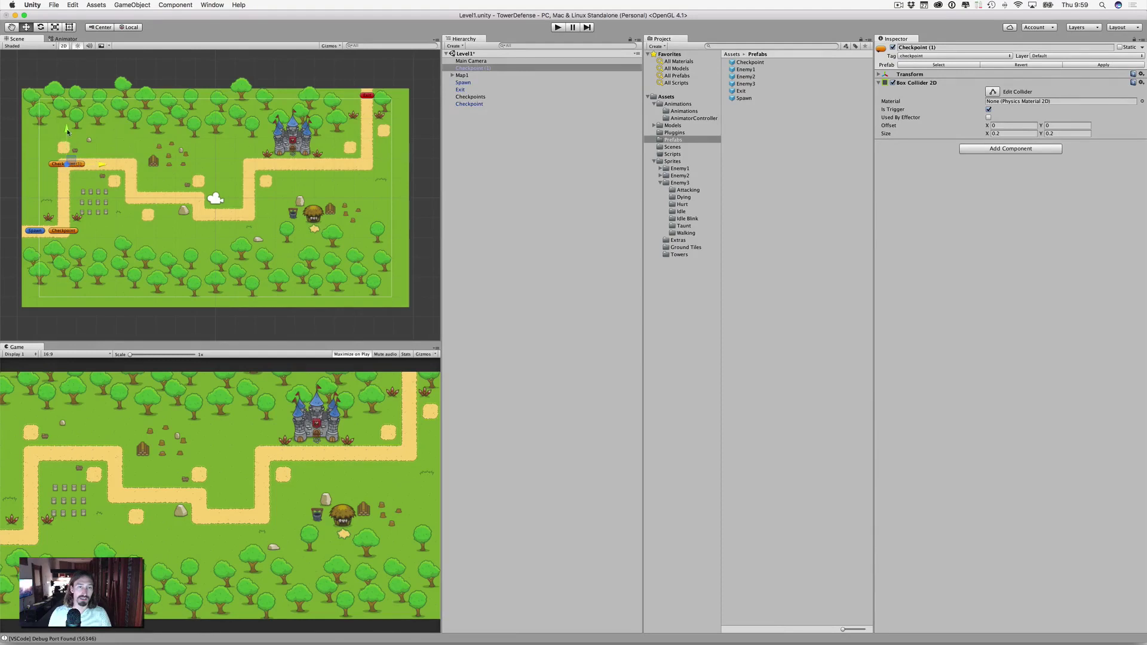
drag(65, 130, 66, 132)
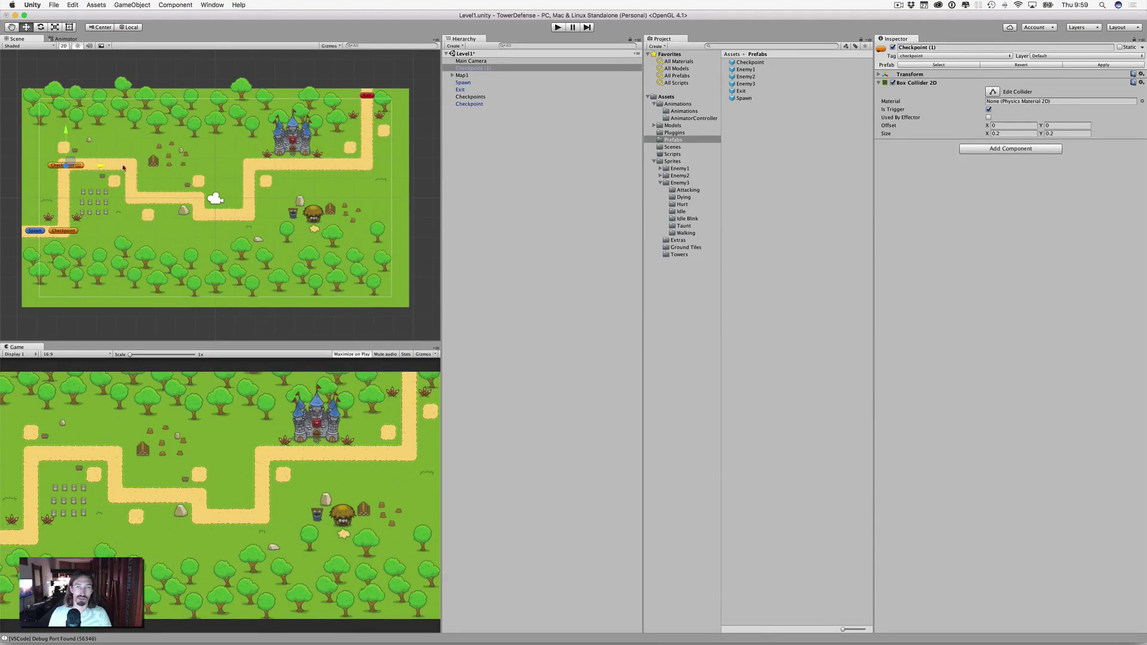
Move the new checkpoint instance directly below Checkpoint in the object hierarchy, keeping its name
click(485, 121)
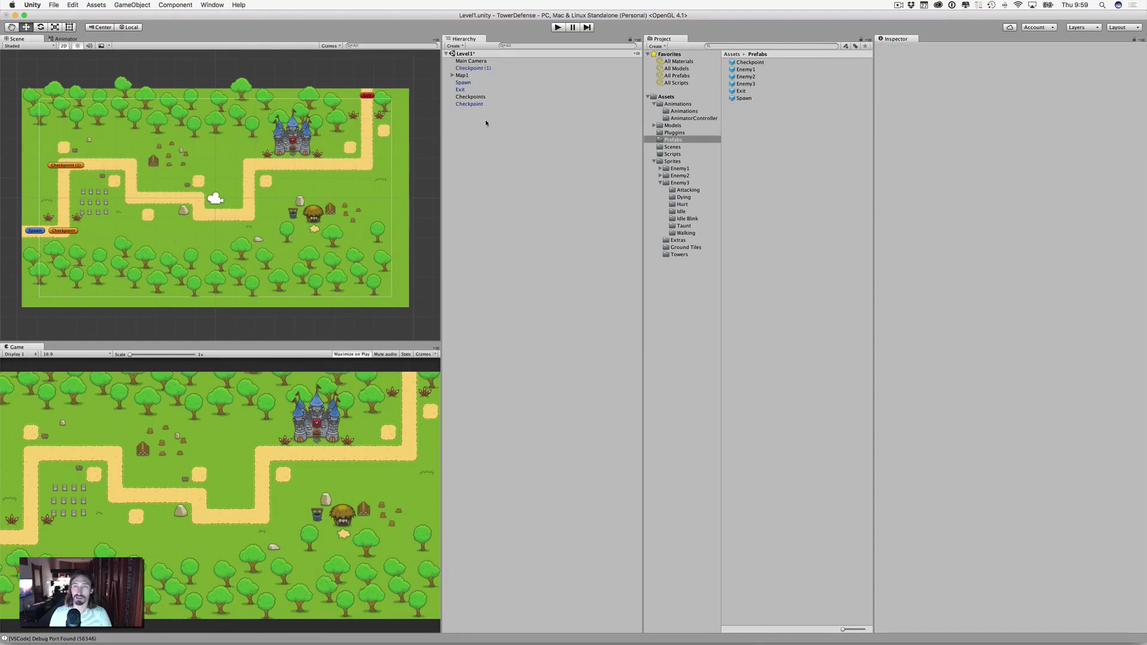
drag(478, 70, 476, 104)
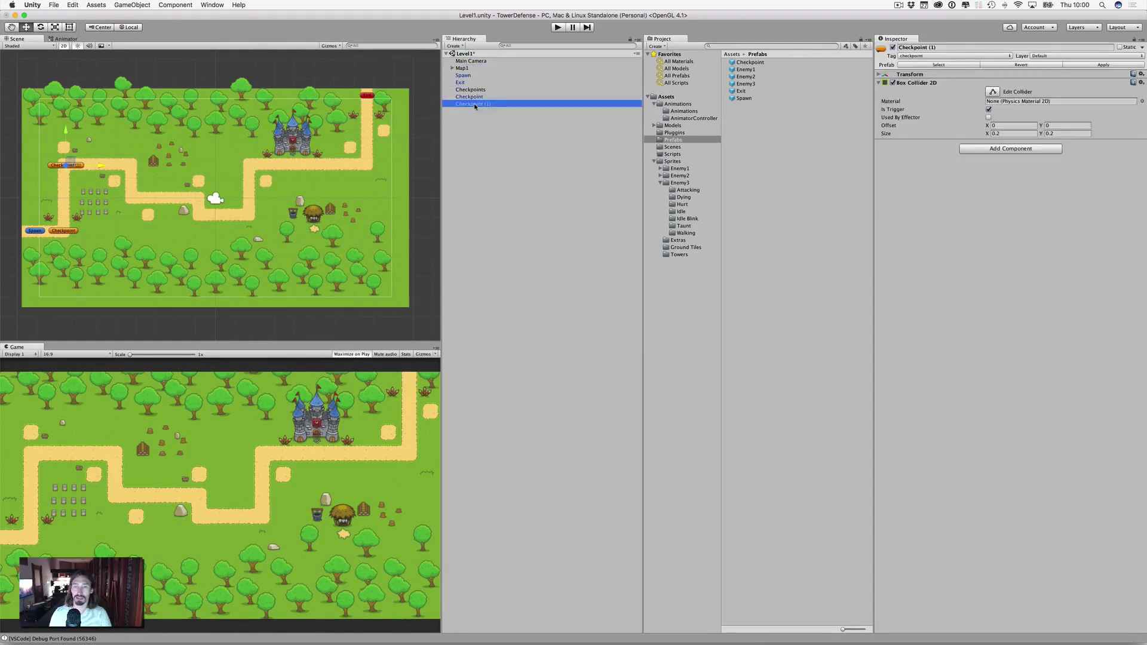
key(Return)
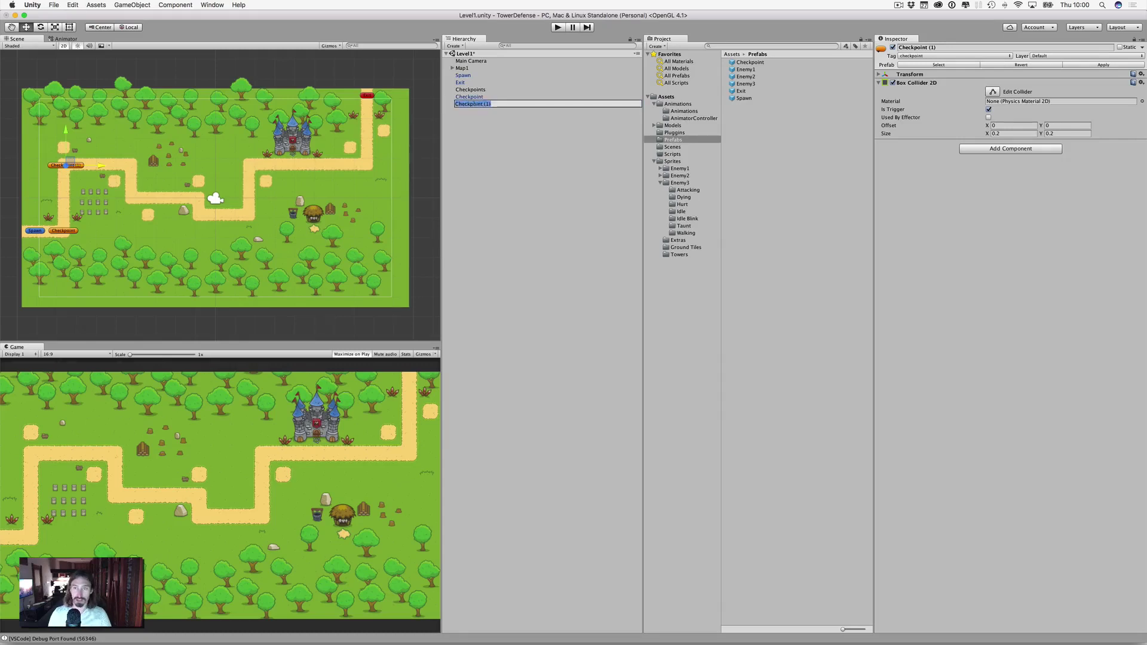
key(Return)
Duplicate the second-bend checkpoint twice, placing one copy on the third bend and one on the fourth bend directly below it
click(474, 104)
key(super+d)
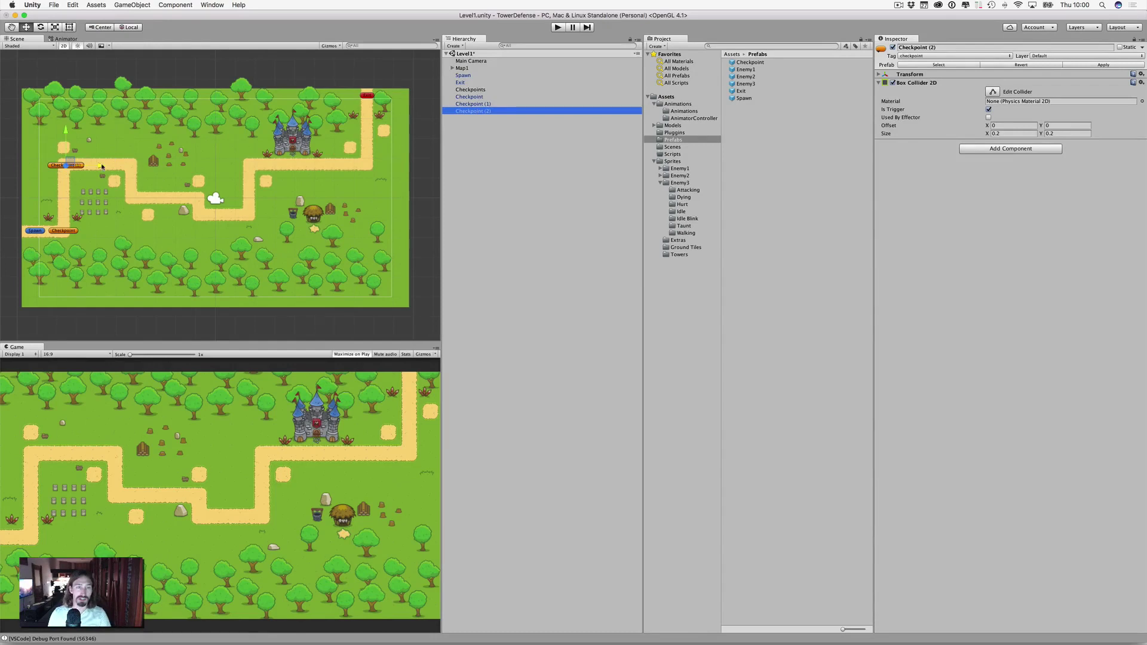
drag(102, 167, 167, 166)
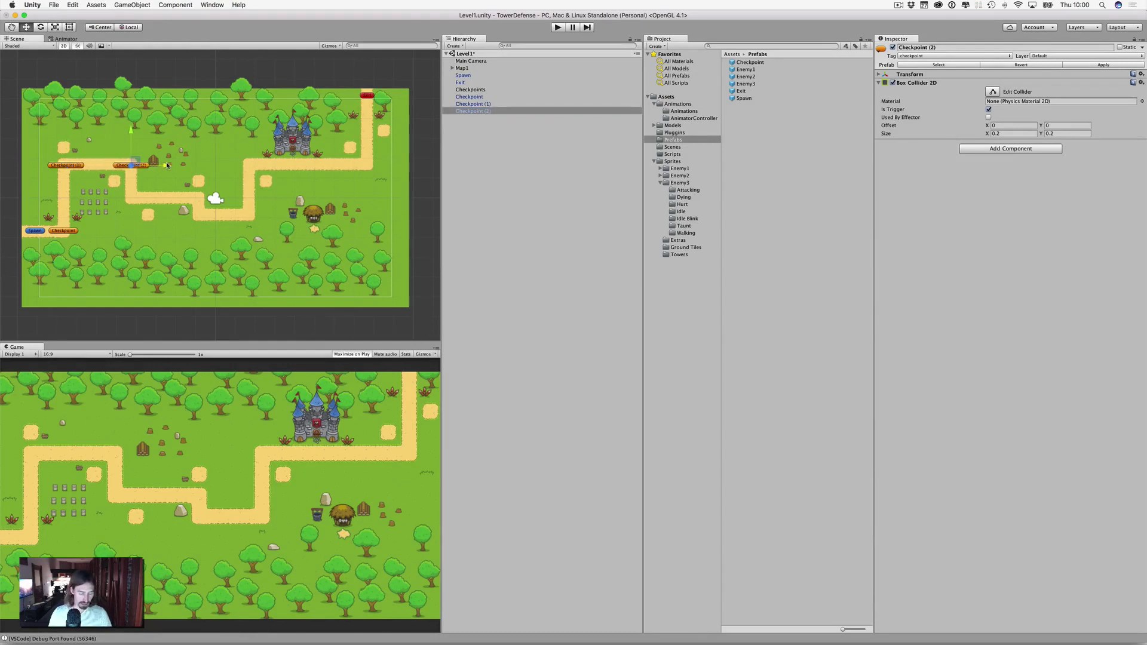
key(super+d)
drag(131, 133, 131, 166)
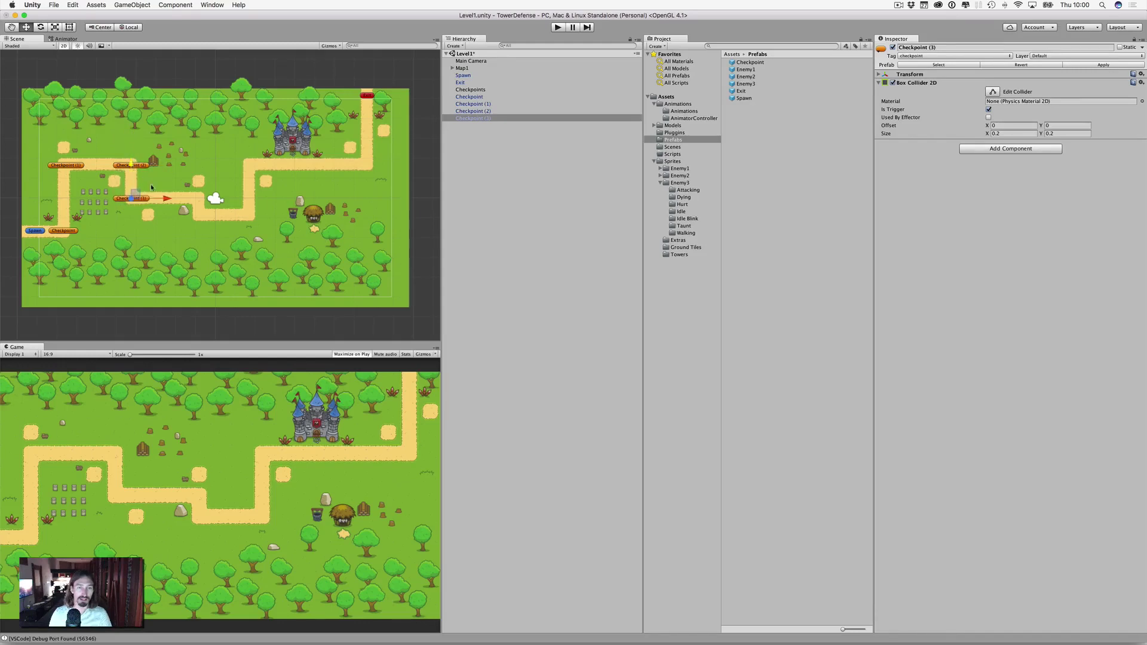
Duplicate the checkpoint three more times and place the copies on the fifth, sixth and seventh bends of the path
key(super+d)
drag(168, 199, 236, 194)
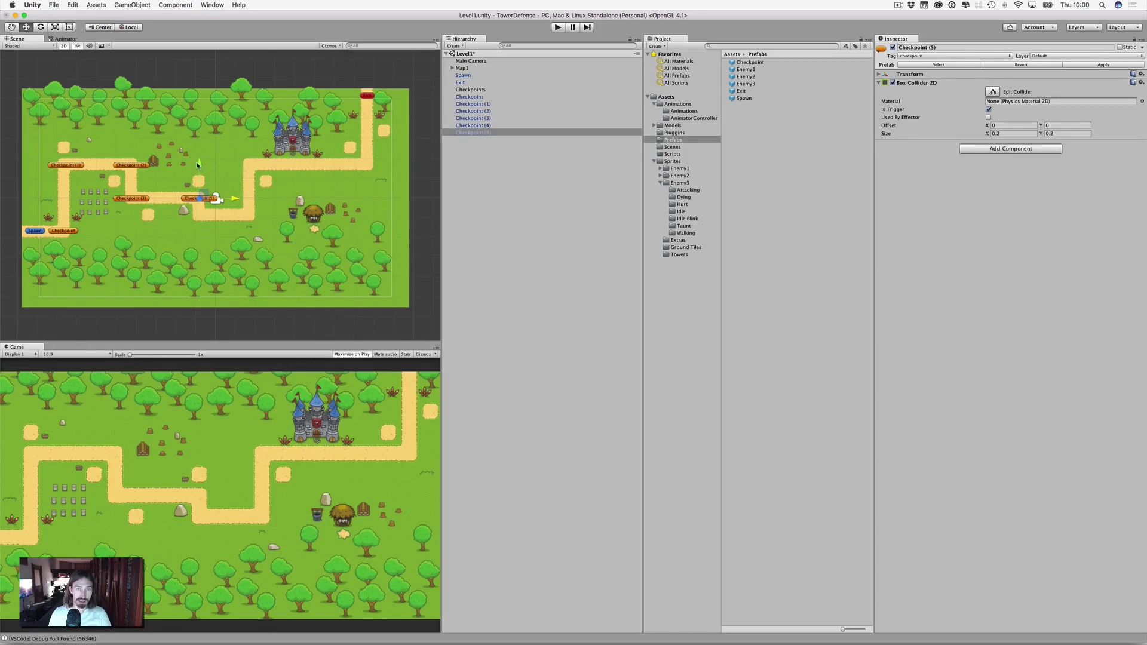
drag(199, 165, 200, 180)
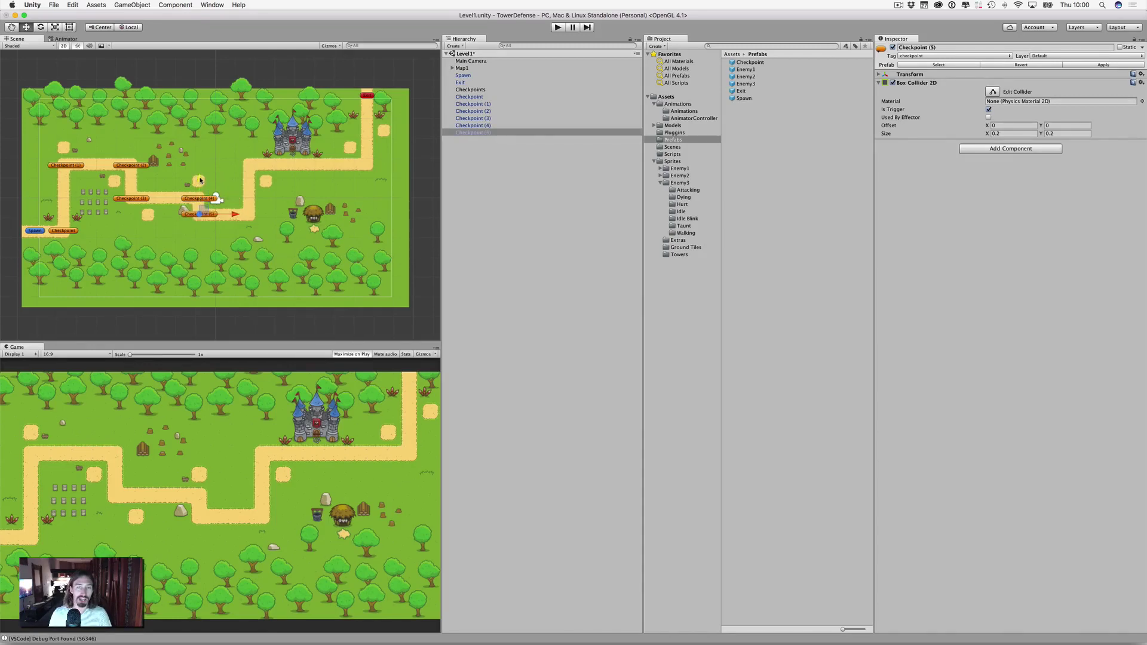
key(super+d)
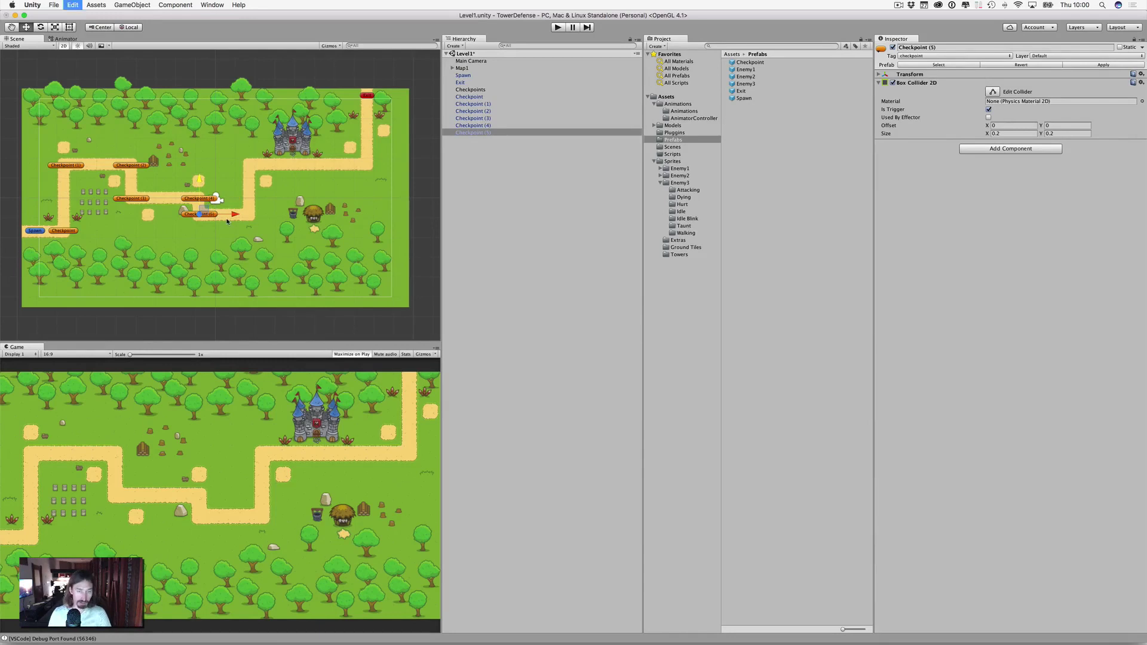
drag(235, 214, 284, 216)
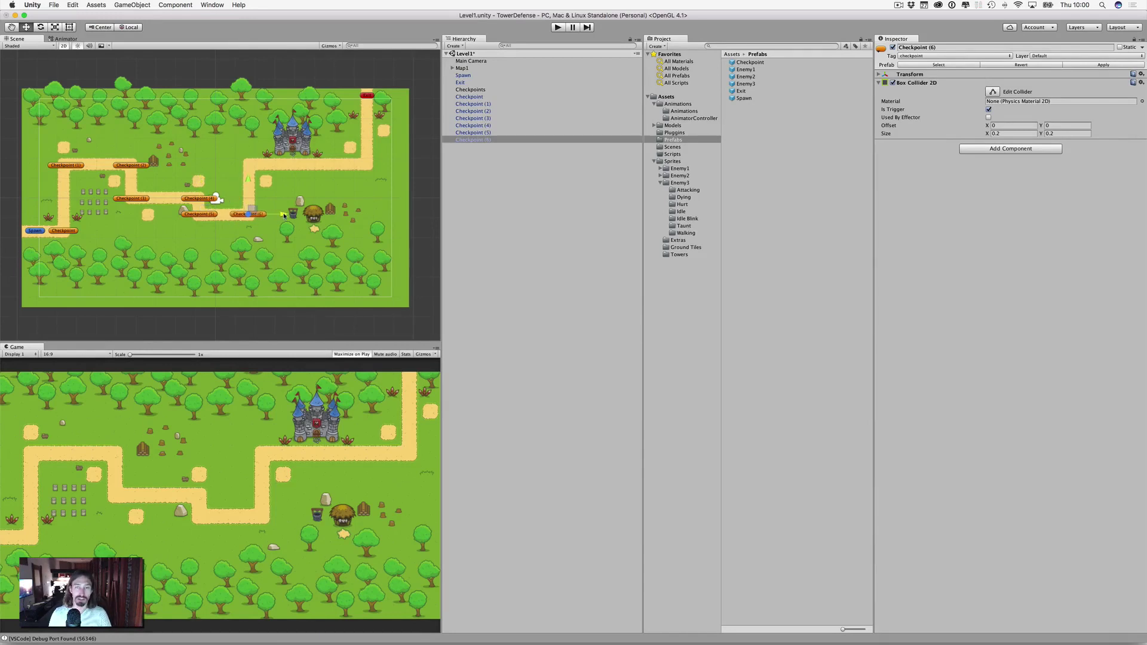
Add two more checkpoint copies on the bend near the castle and the last bend below Exit, and save the scene
key(super+d)
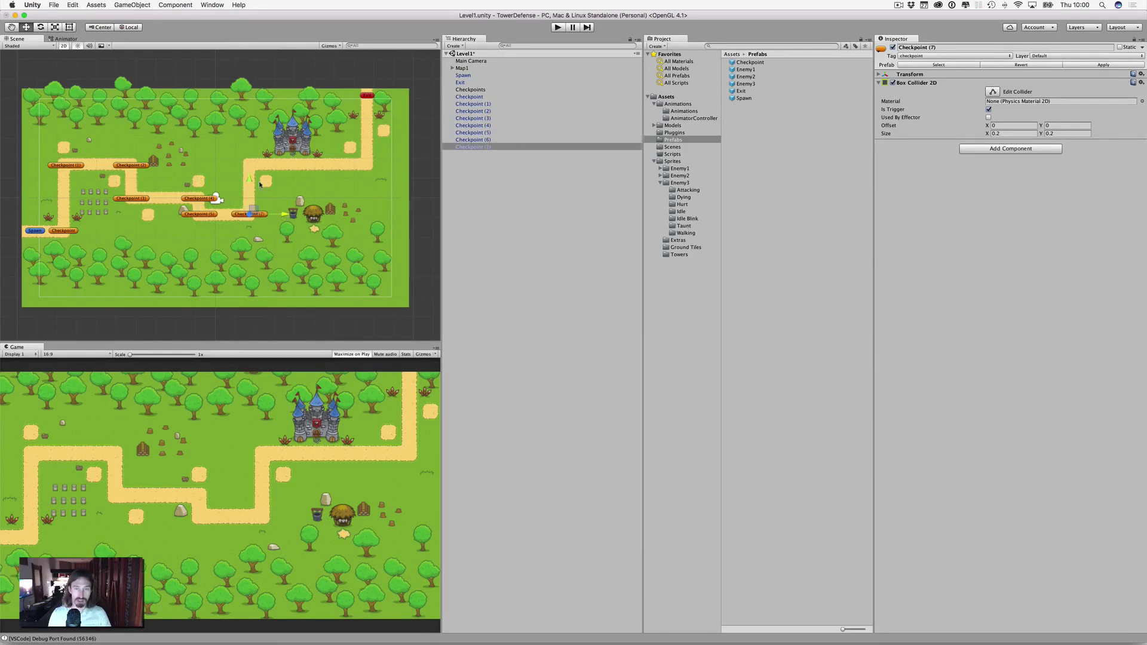
drag(250, 182, 250, 132)
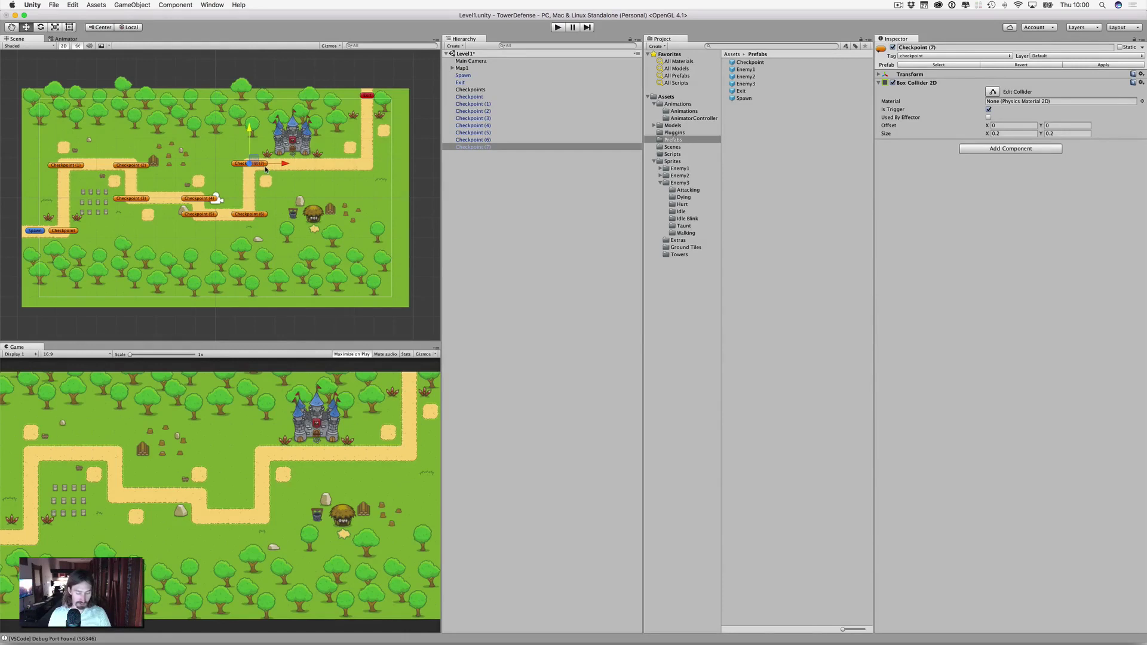
key(super+d)
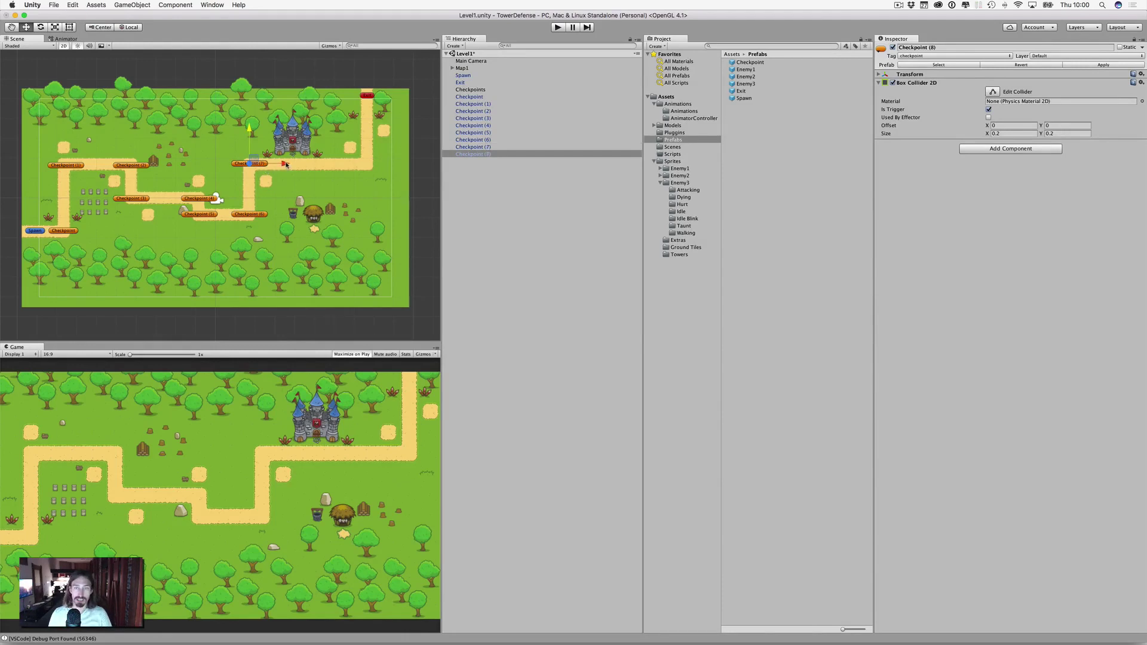
drag(286, 165, 402, 162)
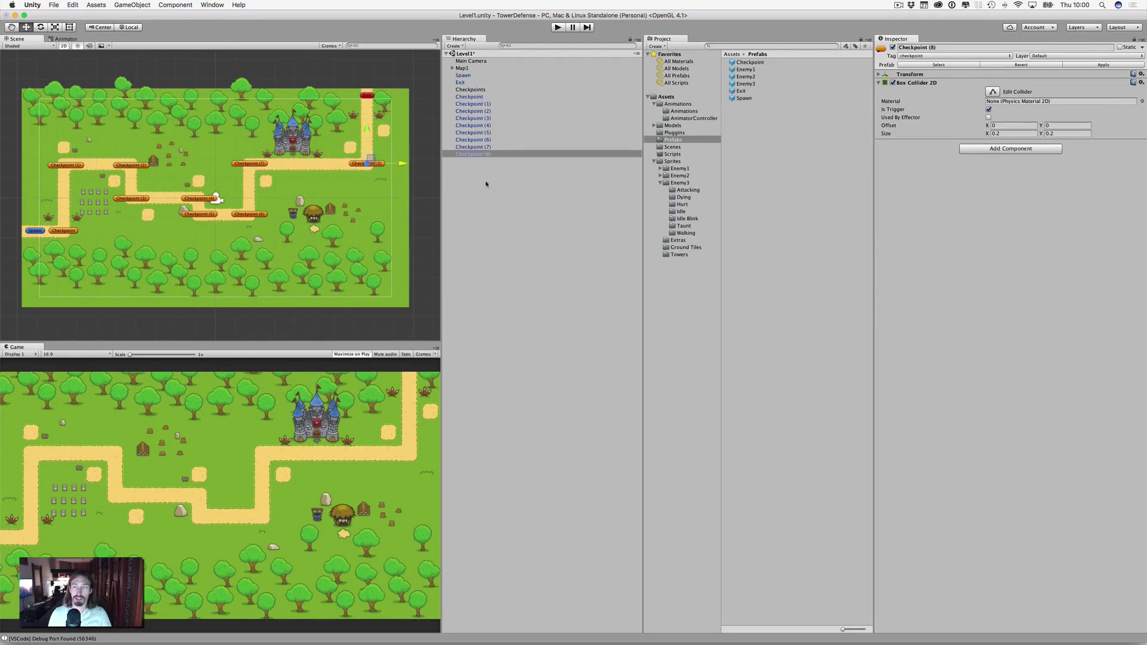
key(super+s)
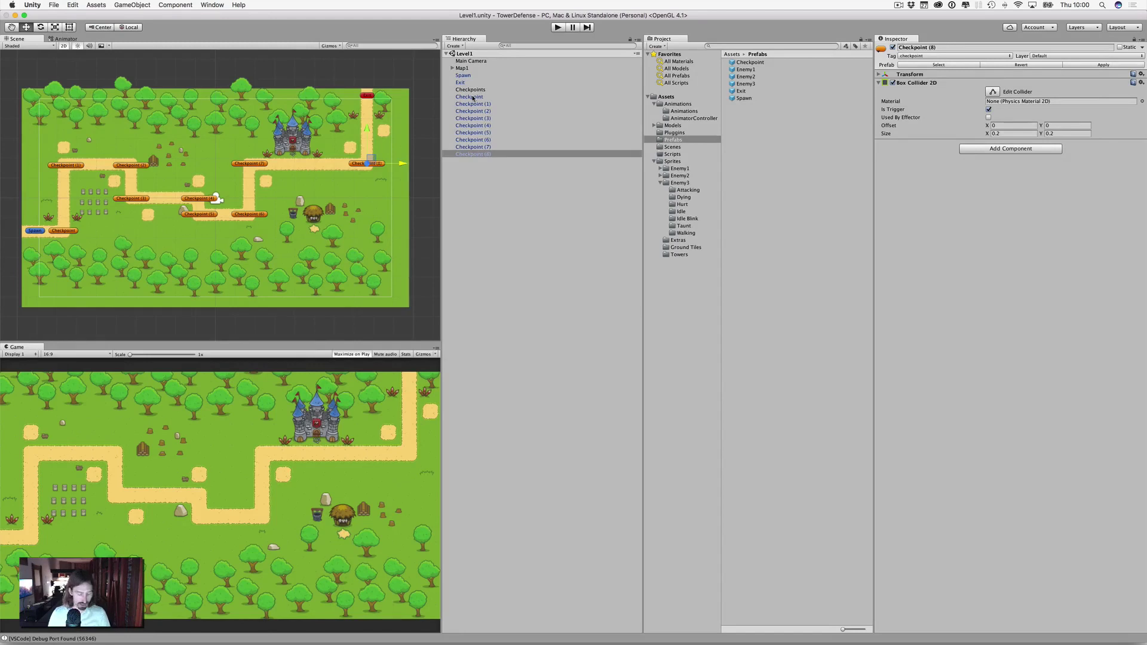
Parent all nine checkpoint objects to the Checkpoints object, collapse the group, and save the scene
shift+click(472, 97)
drag(472, 98, 474, 90)
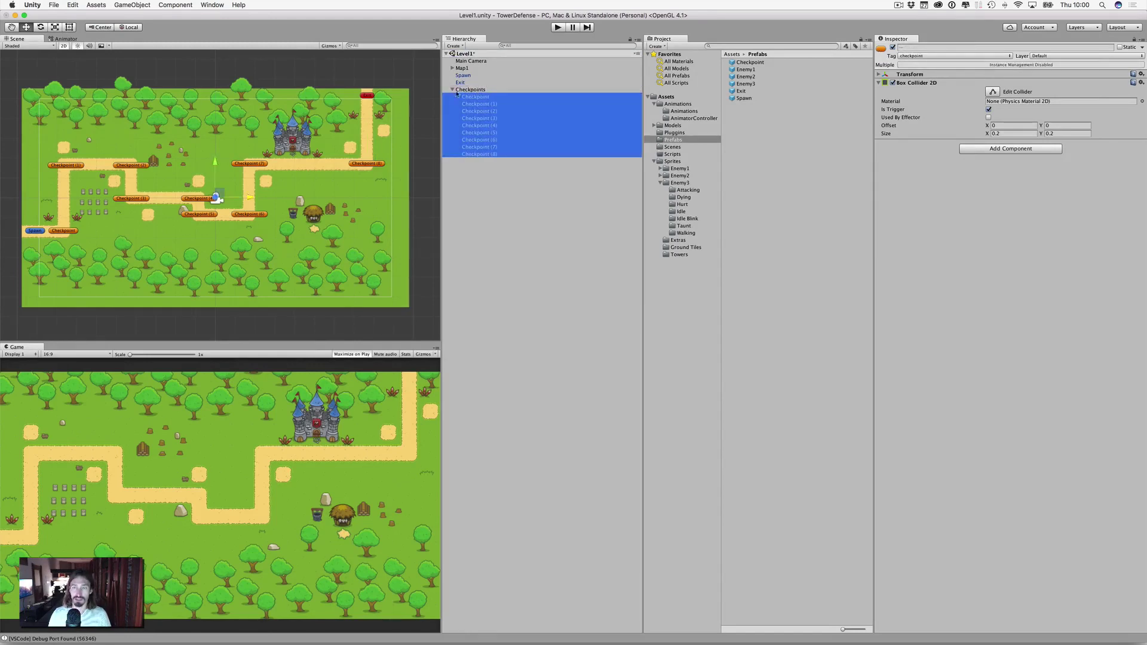
click(452, 89)
click(452, 89)
click(451, 90)
click(476, 132)
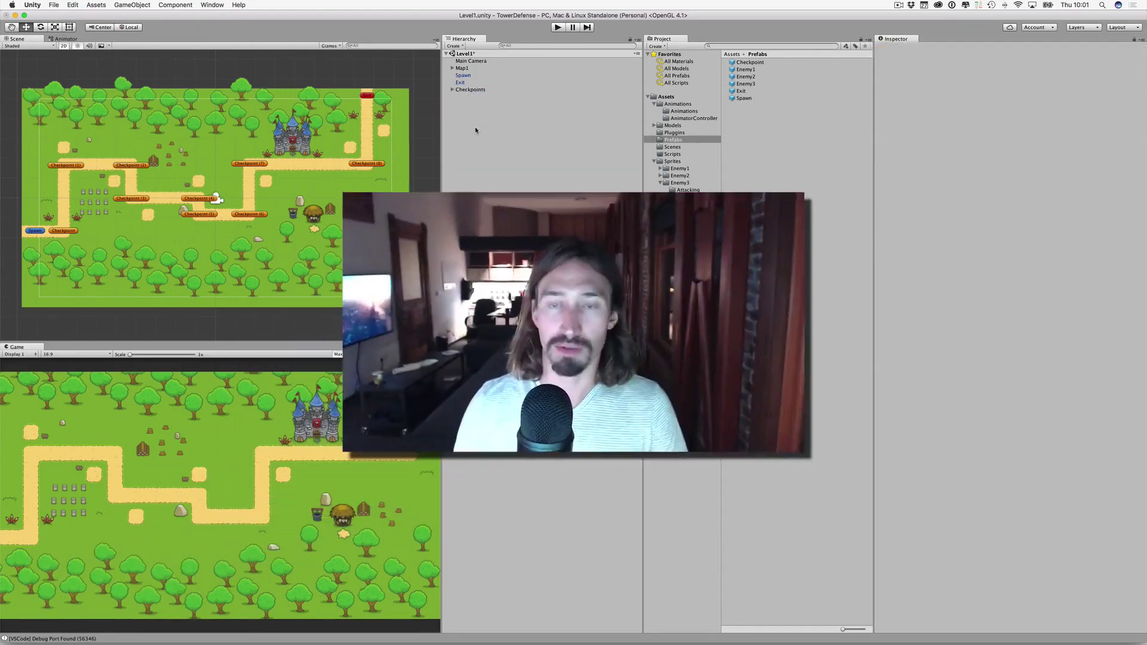
key(super+s)
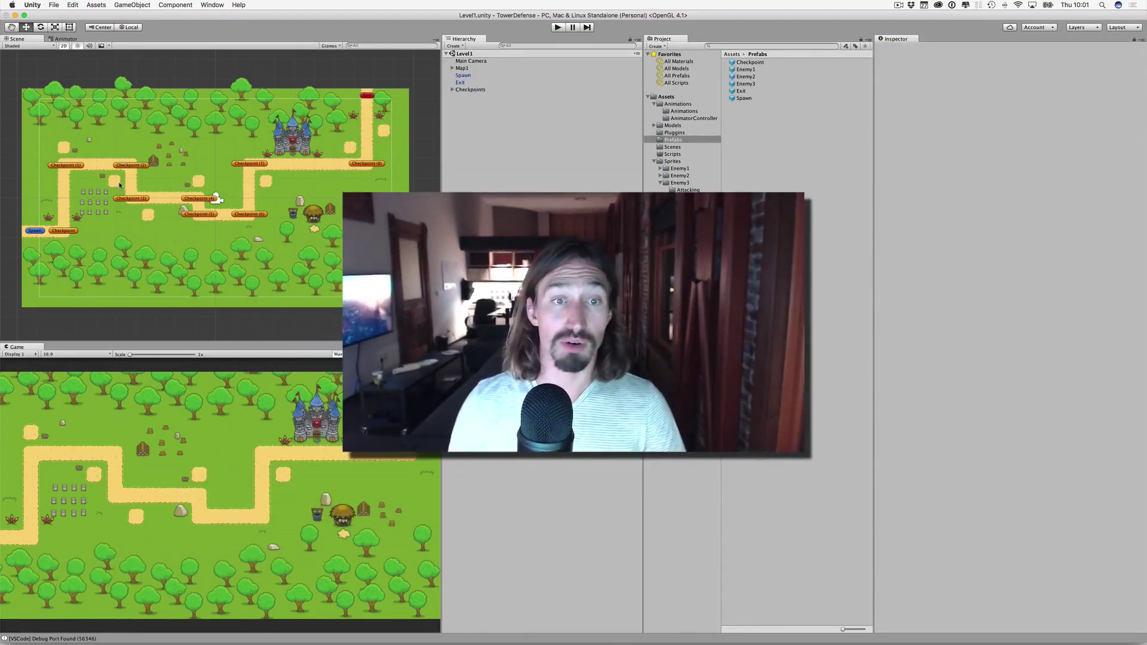